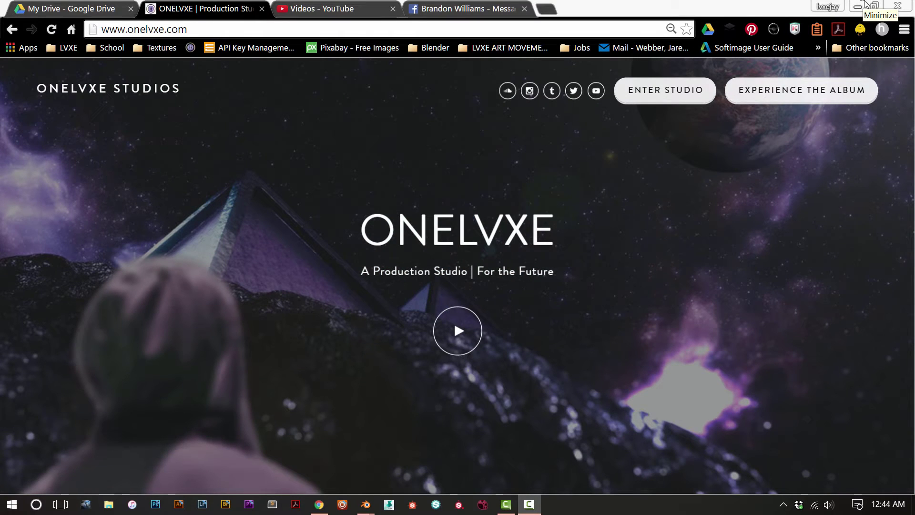
- Switch from the browser to Blender and preview the Gorgon shell model with rendered viewport shading
click(863, 5)
click(862, 5)
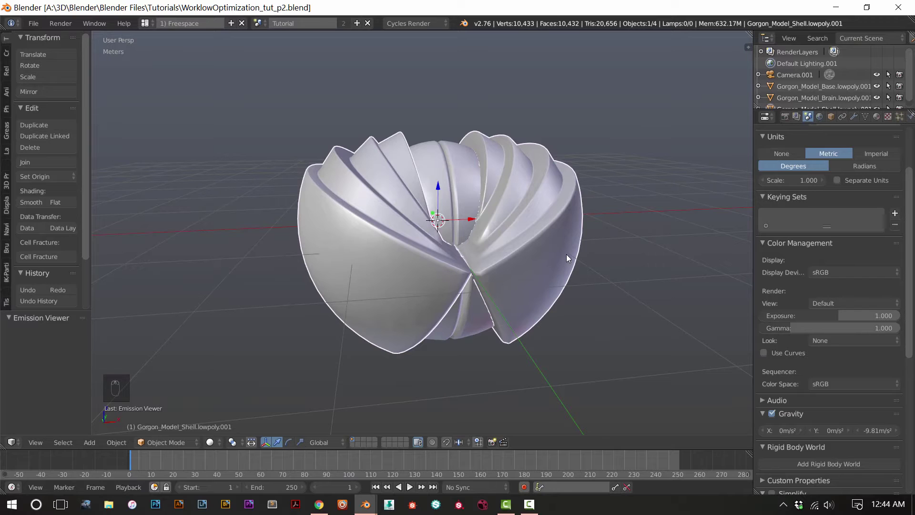
key(shift+z)
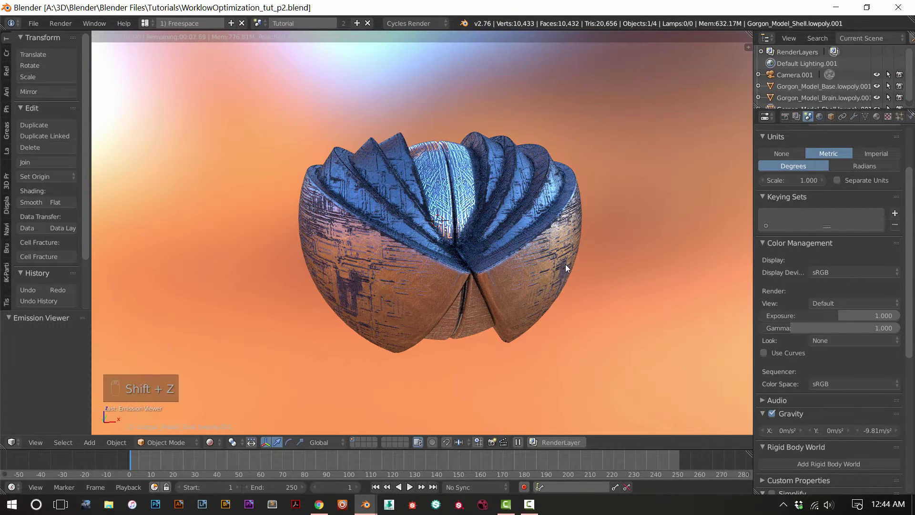
middle_drag(593, 283, 653, 218)
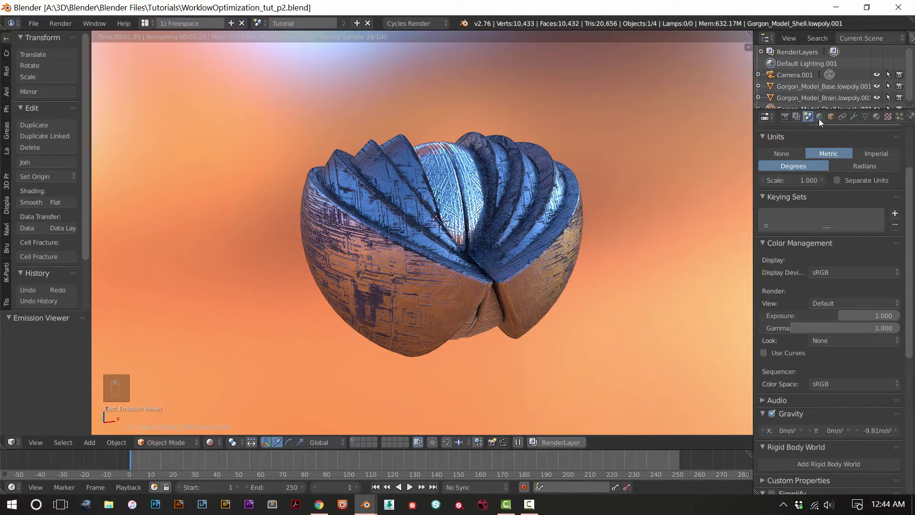
- Set the sampling seed to 0 in the scene's render settings
click(795, 116)
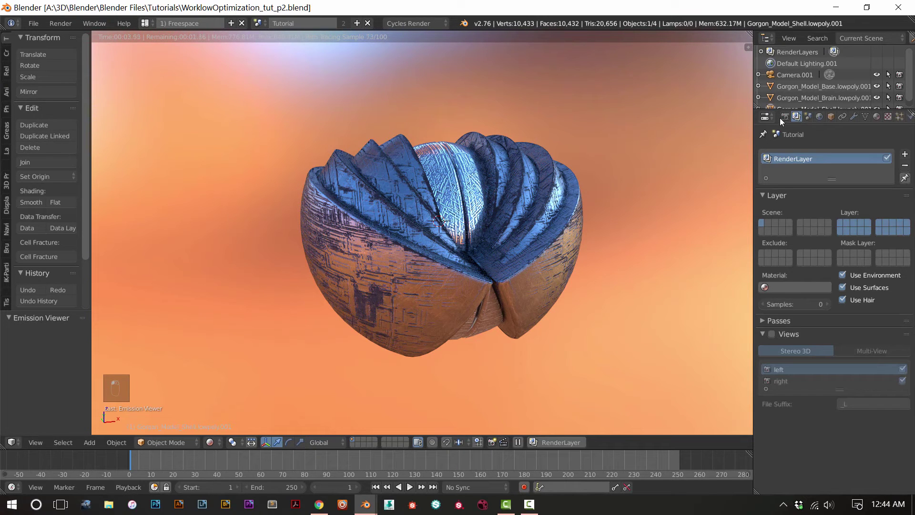
click(784, 117)
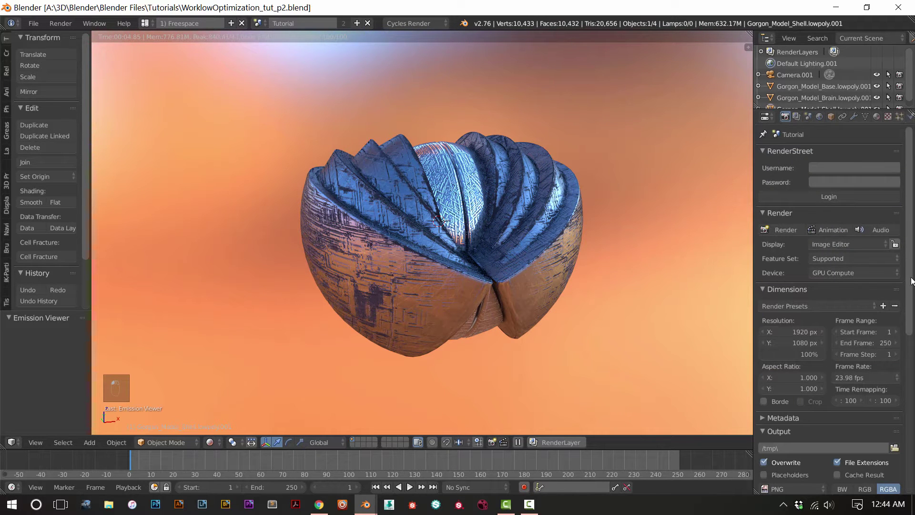
scroll(911, 281, down, 10)
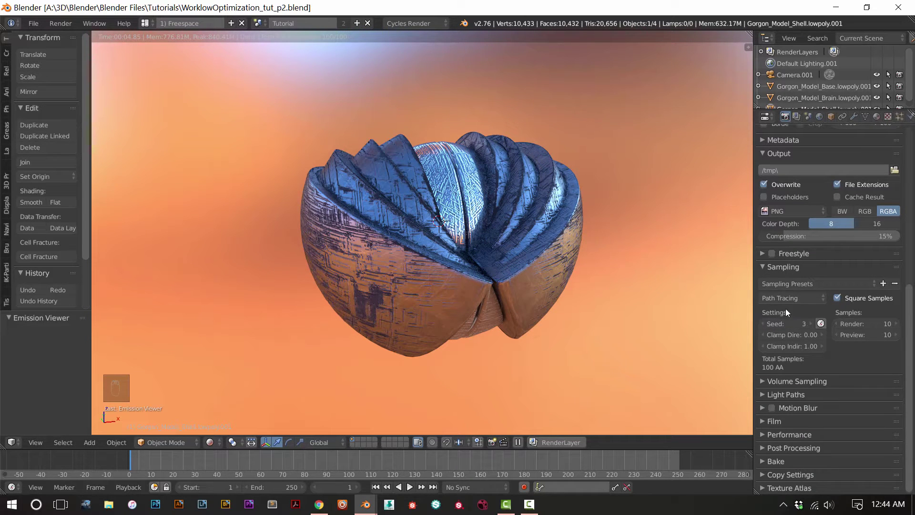
click(799, 323)
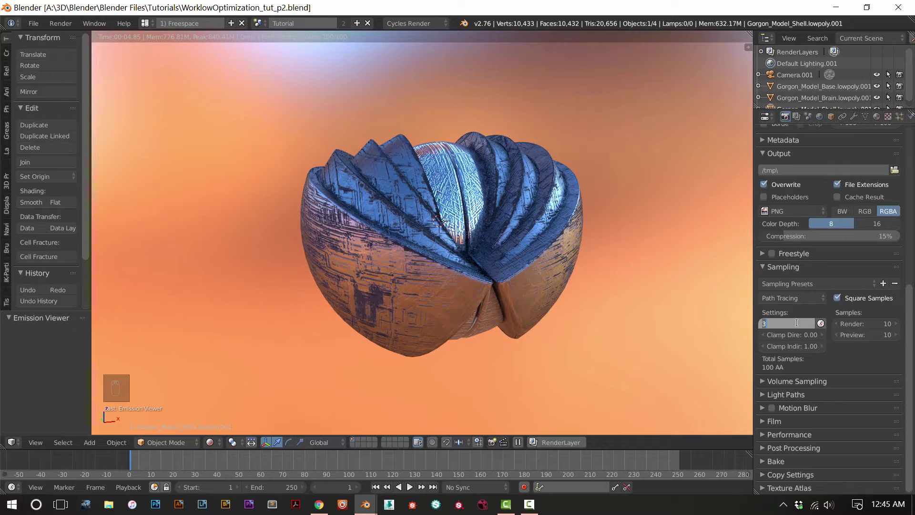
text(10)
key(BackSpace)
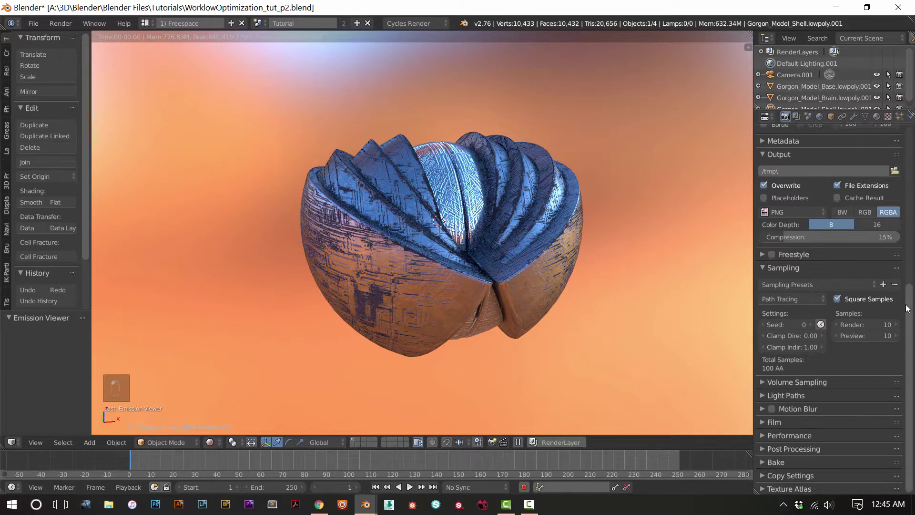
- Lower the indirect light clamp to 0.00 in the sampling settings and inspect the model up close
scroll(886, 144, up, 12)
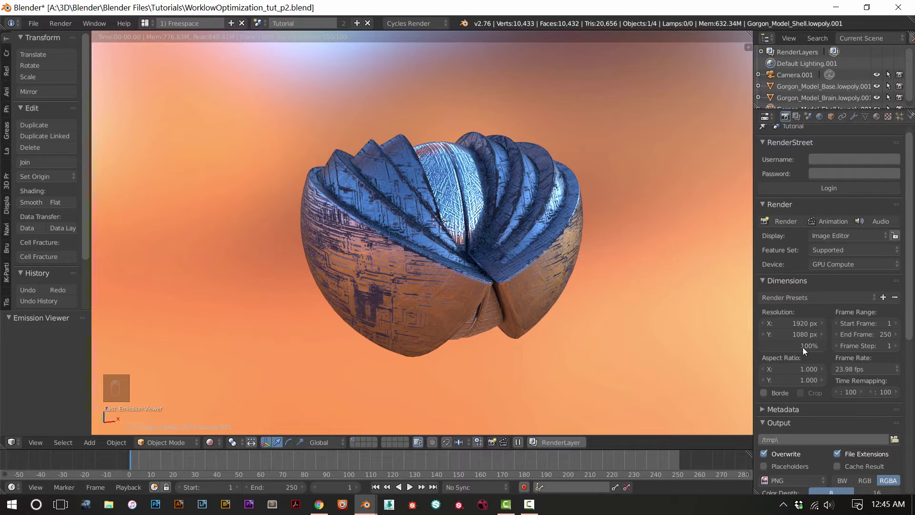
scroll(899, 405, down, 12)
scroll(900, 406, down, 2)
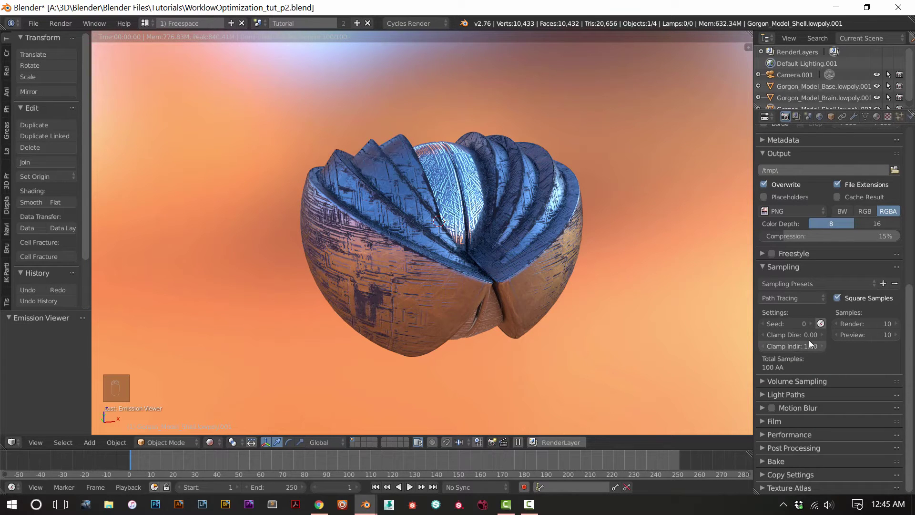
drag(809, 346, 784, 345)
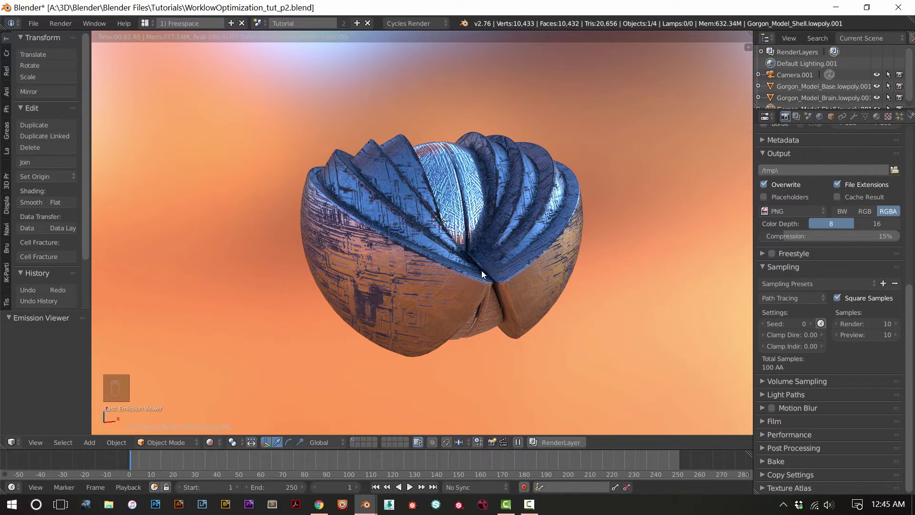
scroll(483, 274, up, 5)
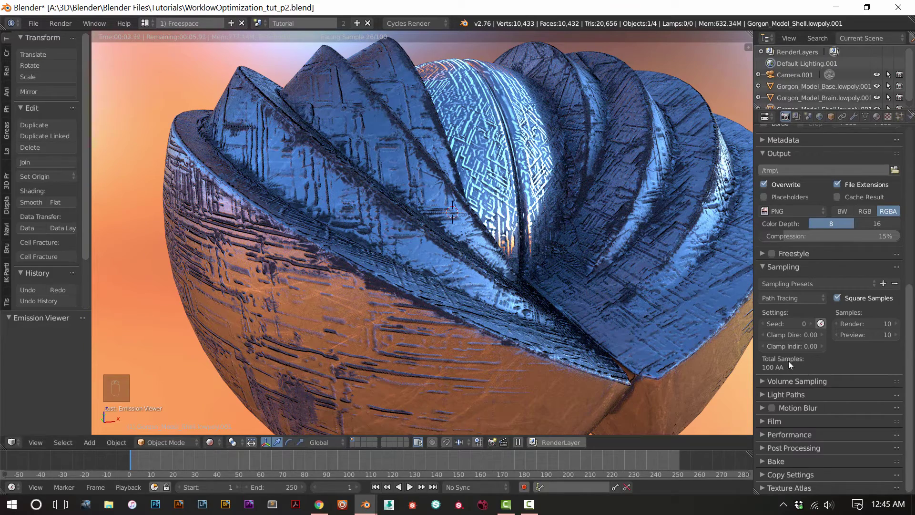
- Set the indirect light clamp back to 1.00 in the sampling settings
click(787, 344)
text(1)
key(Return)
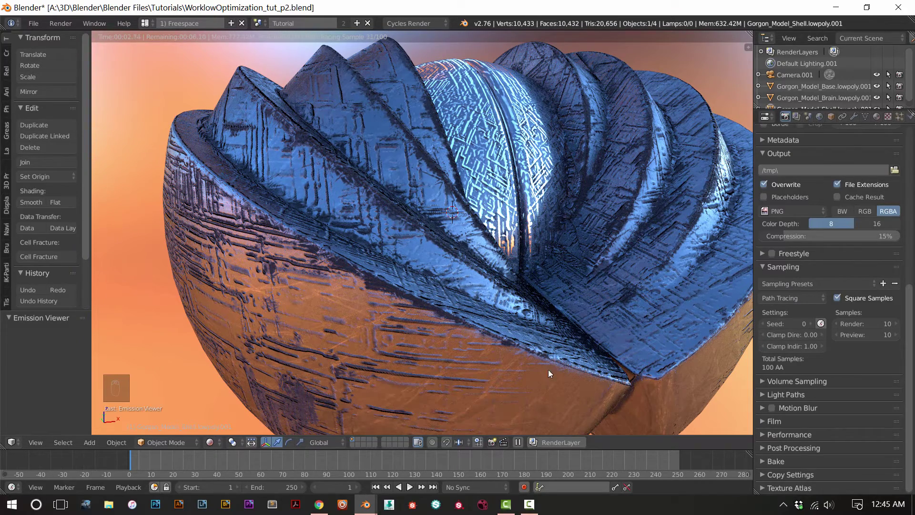
- Collapse the sampling settings and set the transmission bounces to 0 in the light path settings
click(761, 268)
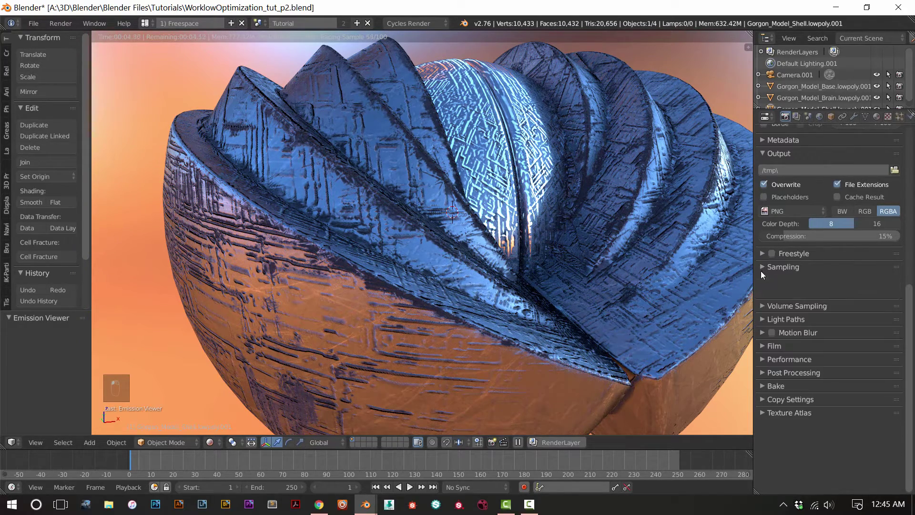
click(762, 294)
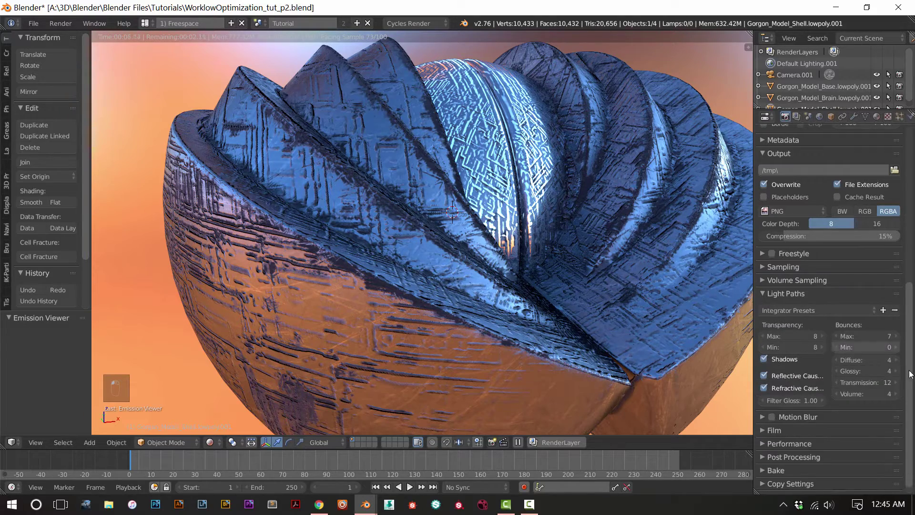
click(877, 384)
text(0)
key(Return)
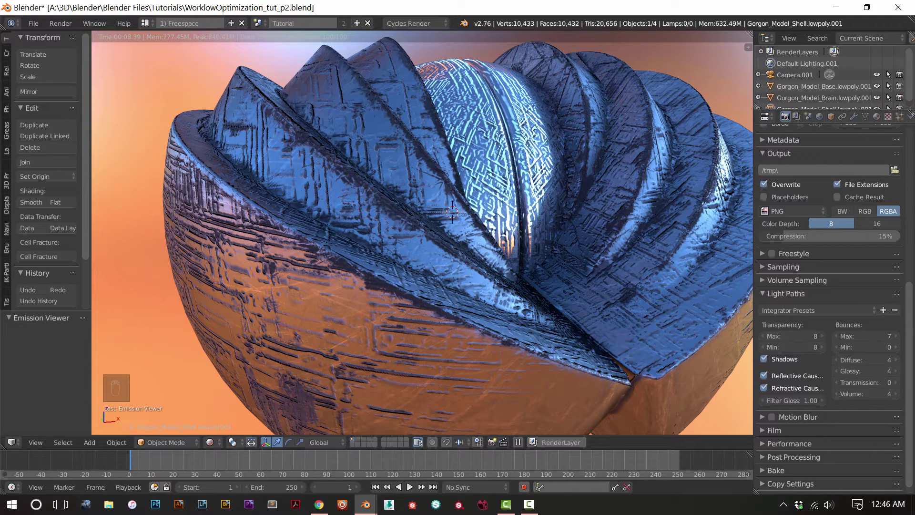
- Collapse the light path settings and enable the transparent background in the film settings
click(796, 297)
click(791, 319)
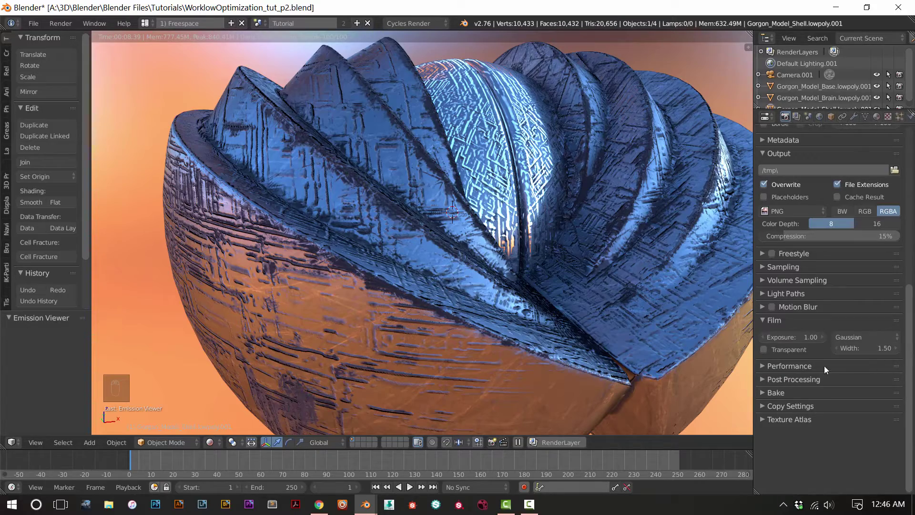
click(786, 351)
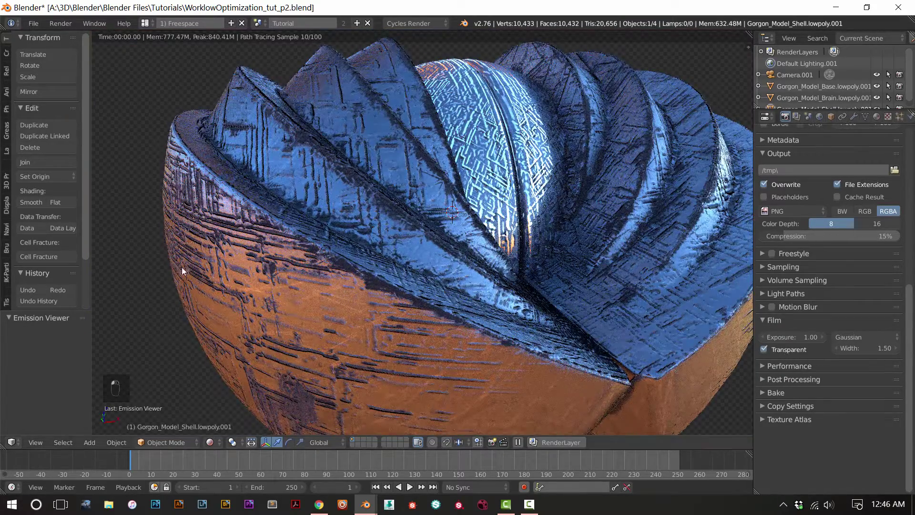
scroll(516, 276, down, 5)
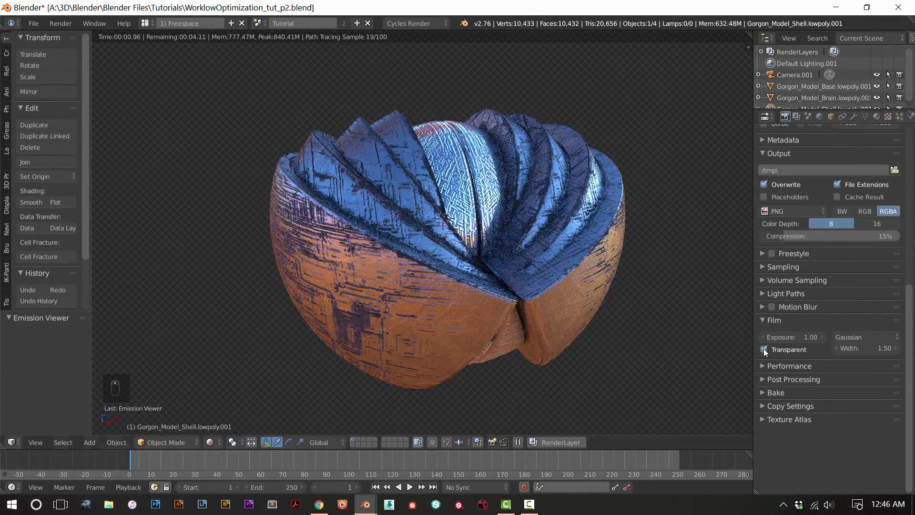
- Turn the transparent film off to view the model against the environment from other angles, and re-enable it
click(764, 349)
middle_drag(648, 342, 448, 328)
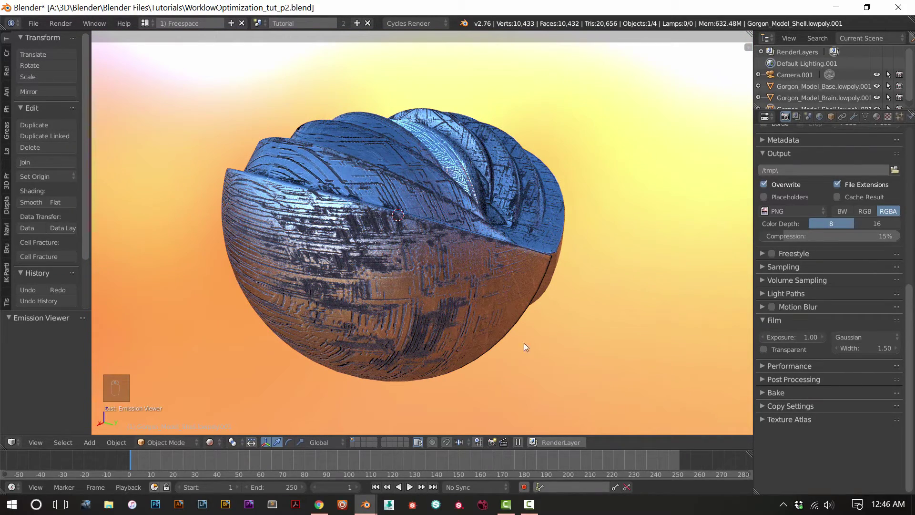
middle_drag(590, 328, 659, 329)
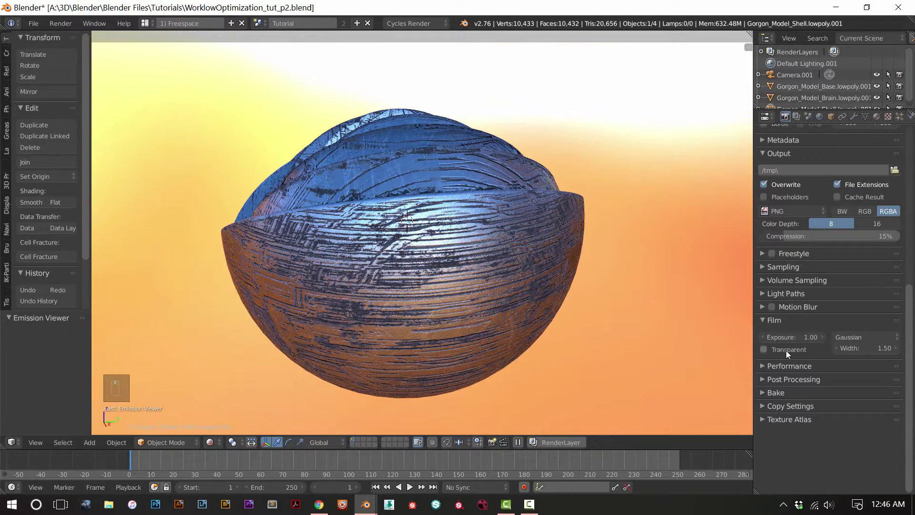
click(785, 350)
middle_drag(479, 359, 596, 344)
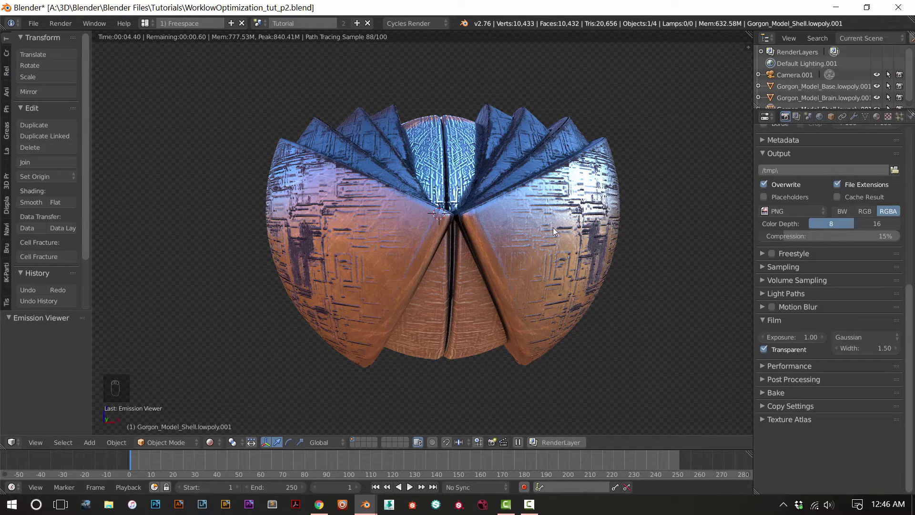
- Enable the Object Index pass among the passes of the current render layer
click(796, 116)
click(807, 116)
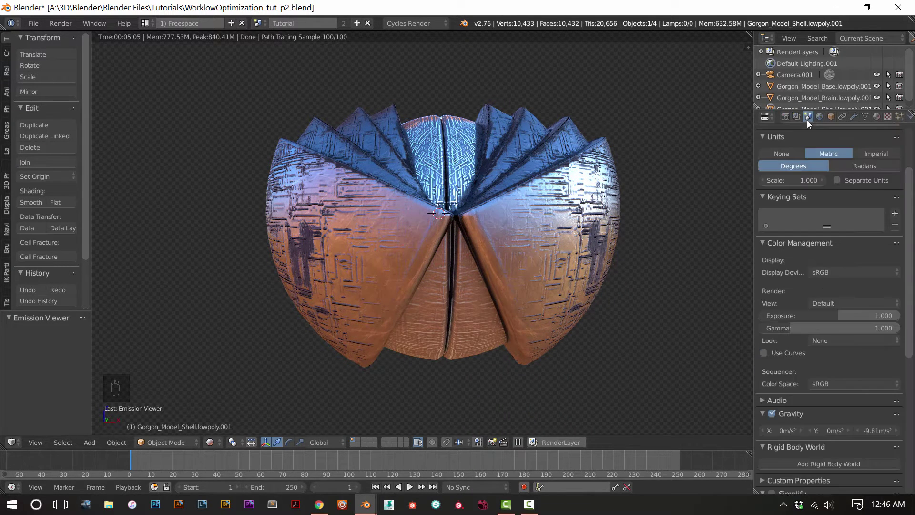
click(796, 117)
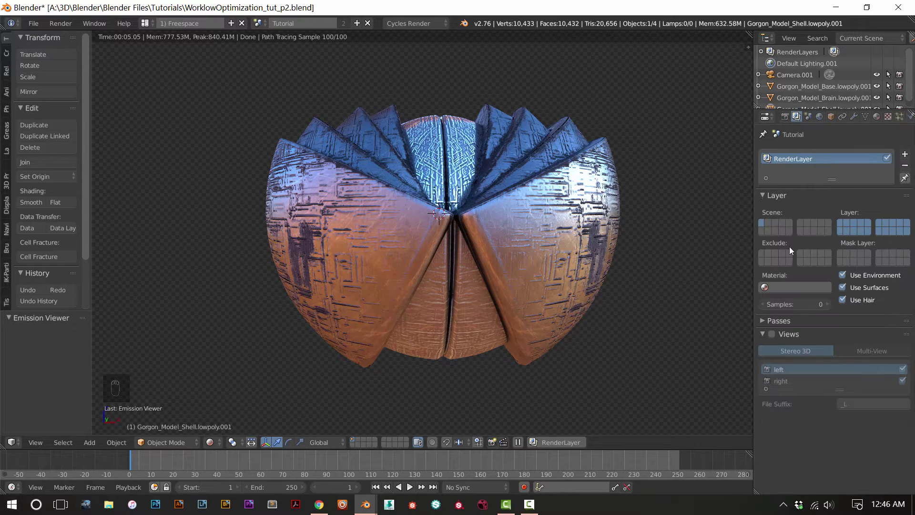
click(762, 322)
scroll(807, 382, down, 4)
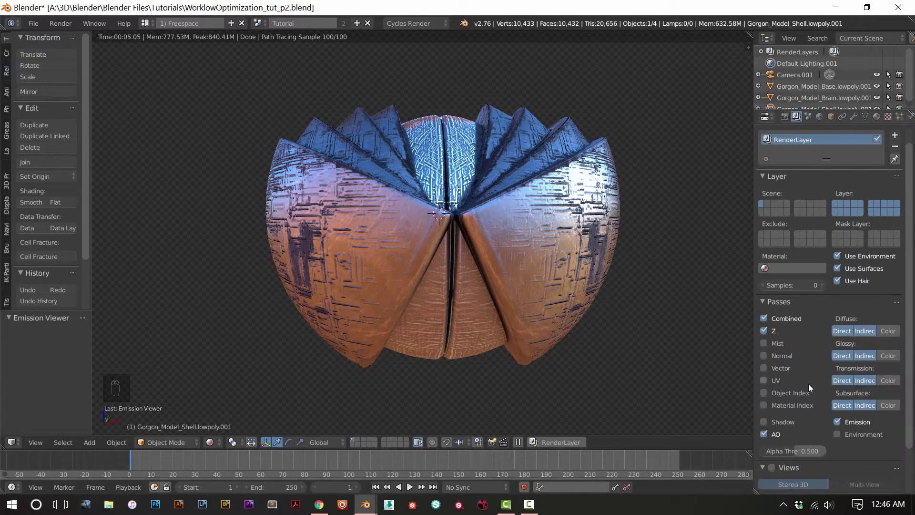
click(789, 341)
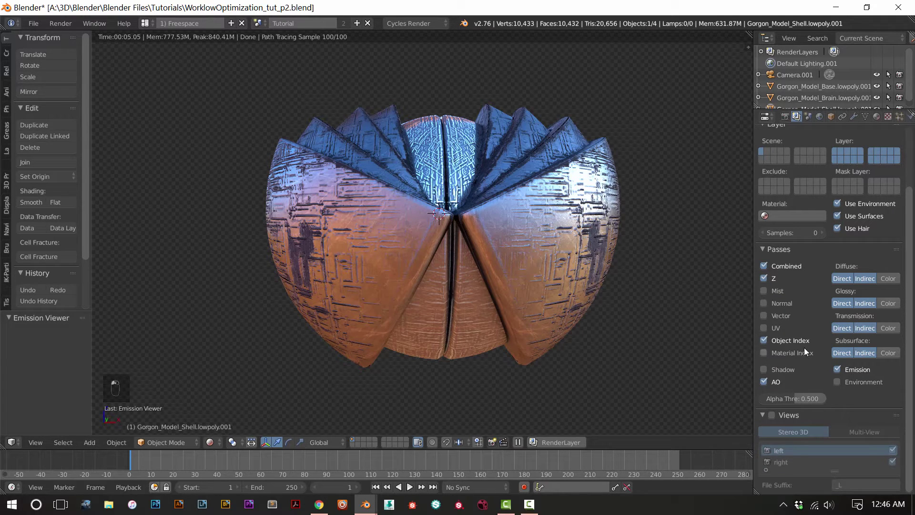
- Review the render and output settings and the render layer's passes, and collapse the Views and Passes sections
click(785, 117)
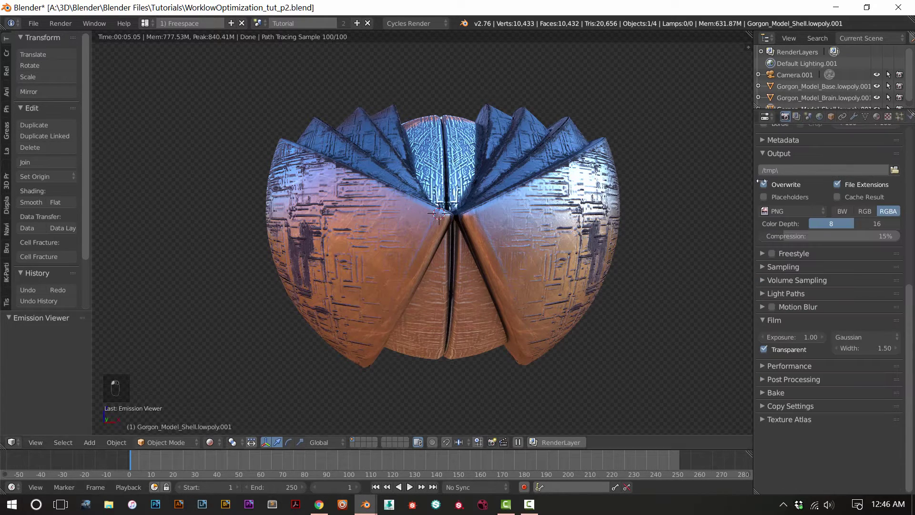
scroll(812, 198, up, 10)
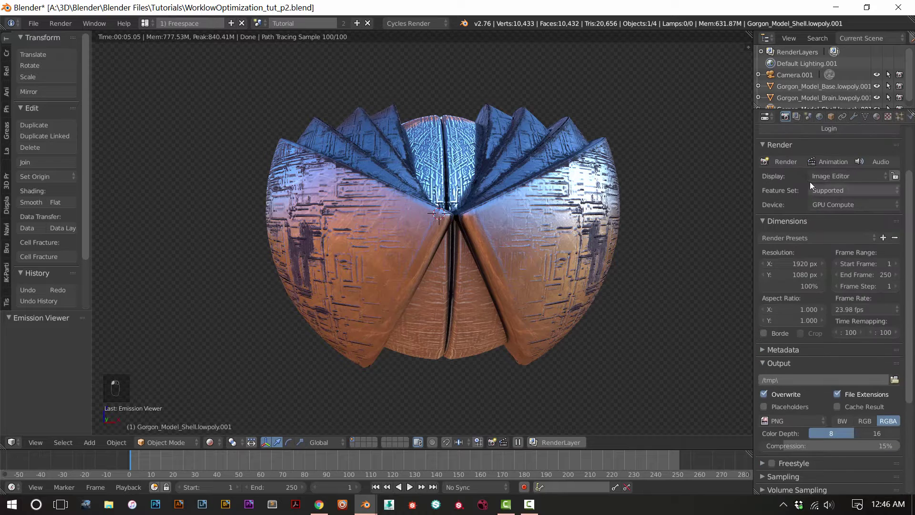
click(794, 116)
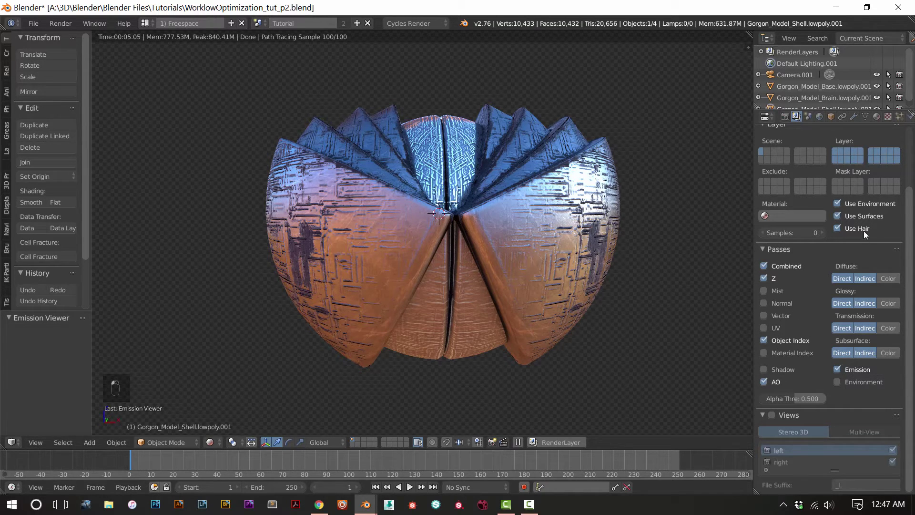
scroll(877, 319, up, 4)
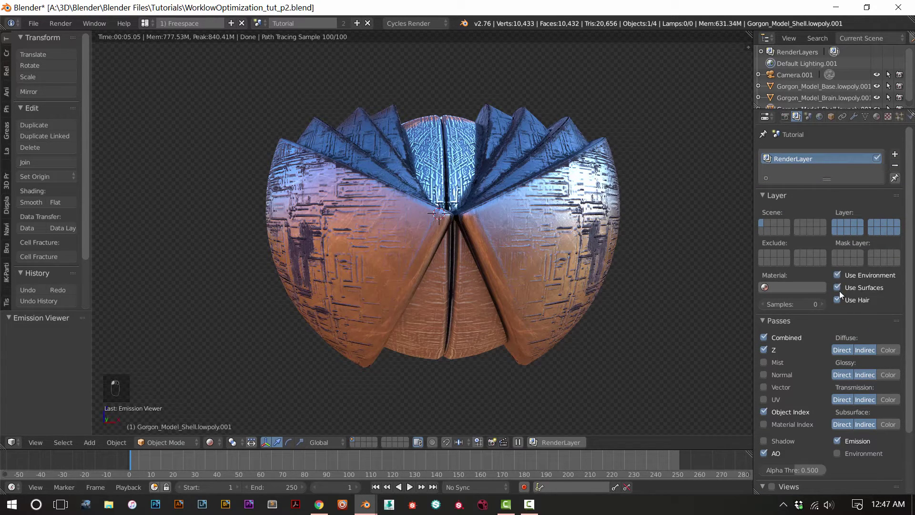
scroll(834, 315, down, 1)
scroll(829, 305, up, 1)
scroll(836, 335, down, 3)
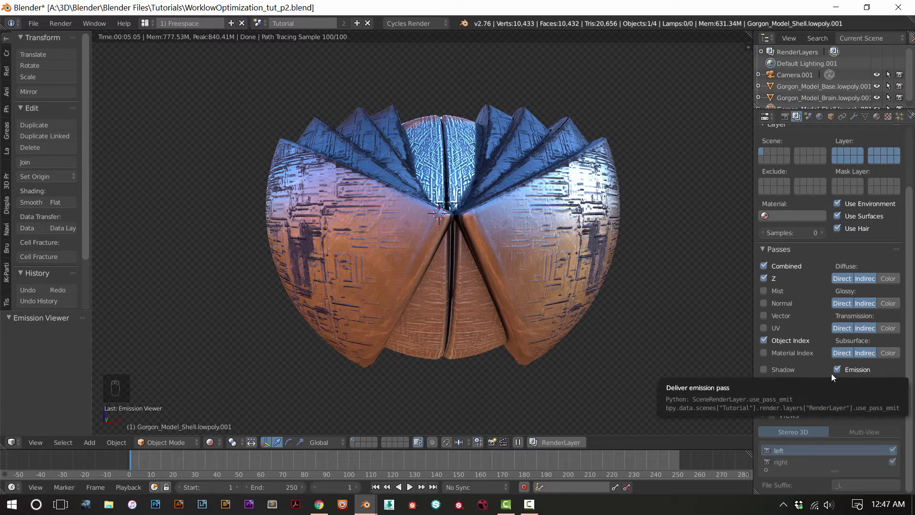
click(762, 415)
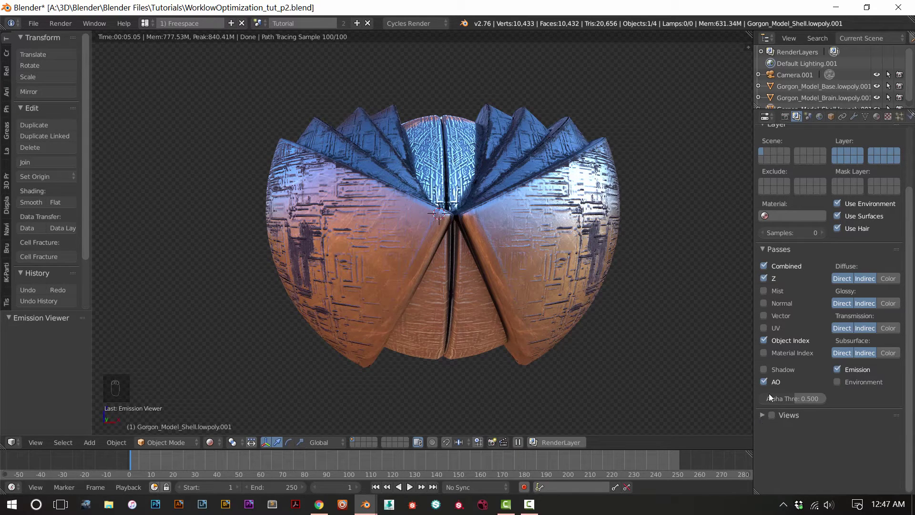
click(767, 249)
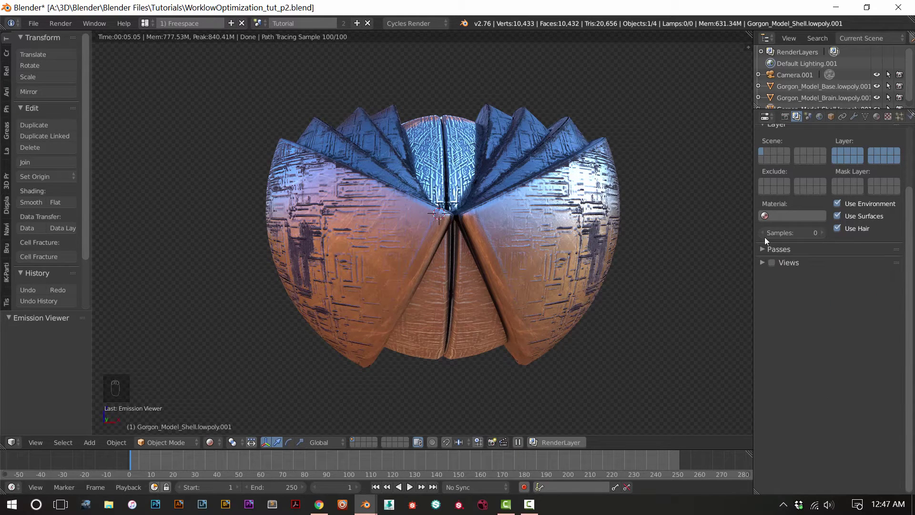
- Turn off the transparent background in the film render settings
click(786, 117)
scroll(815, 362, down, 5)
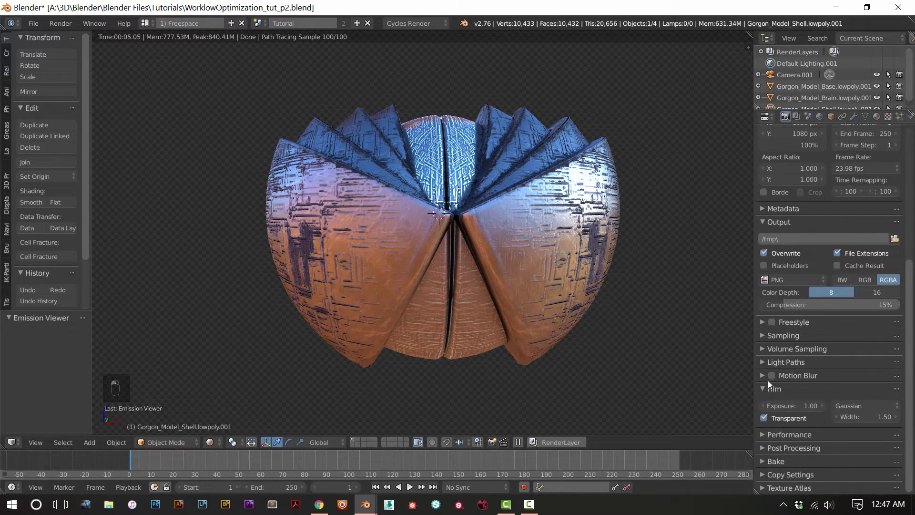
click(765, 418)
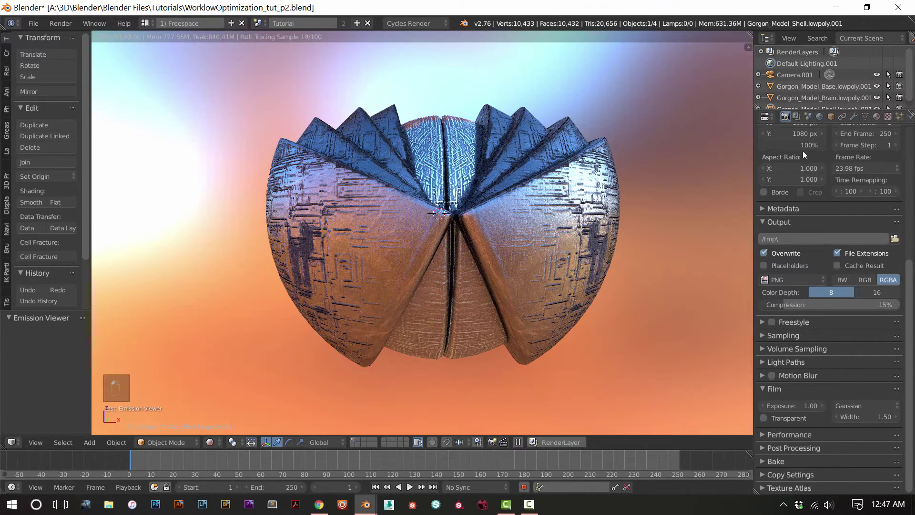
- Toggle the render layer's Use Environment option and view the model against the environment from another angle
click(796, 117)
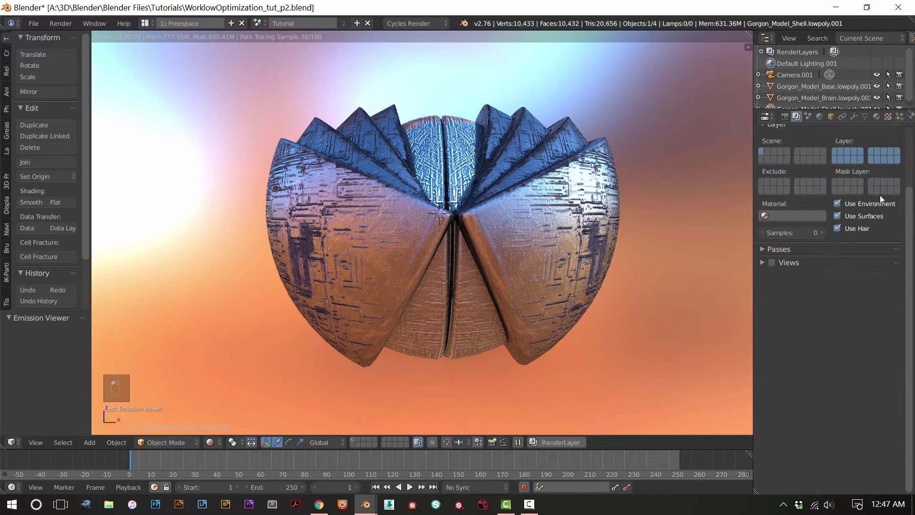
click(837, 203)
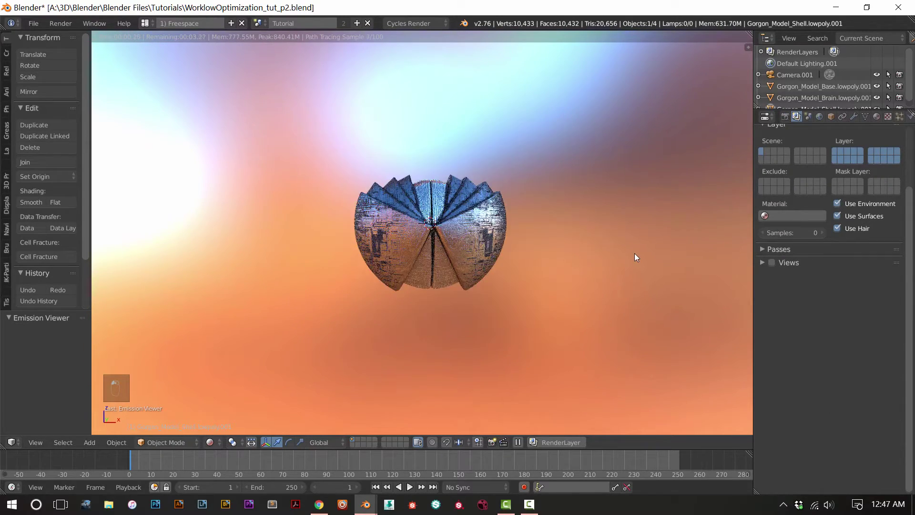
middle_drag(632, 254, 502, 219)
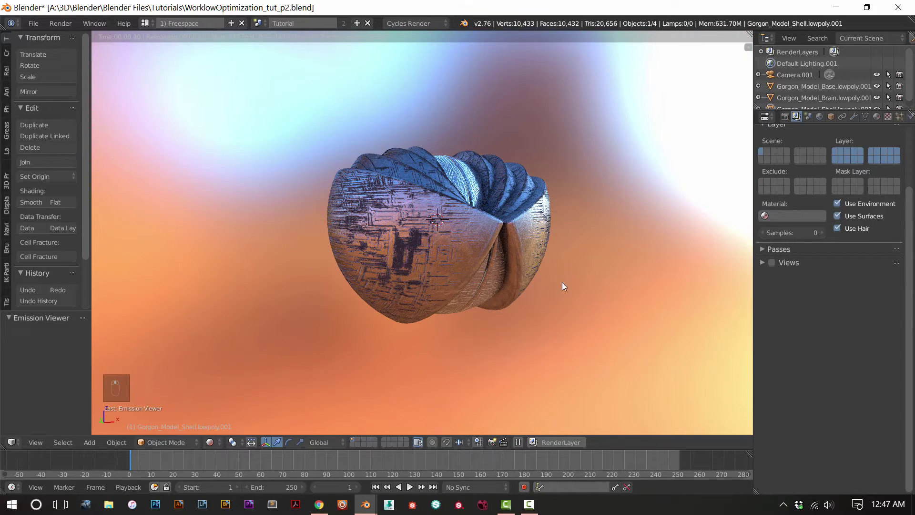
- Save the scene over the existing WorklowOptimization_tut_p2.blend file
key(ctrl+s)
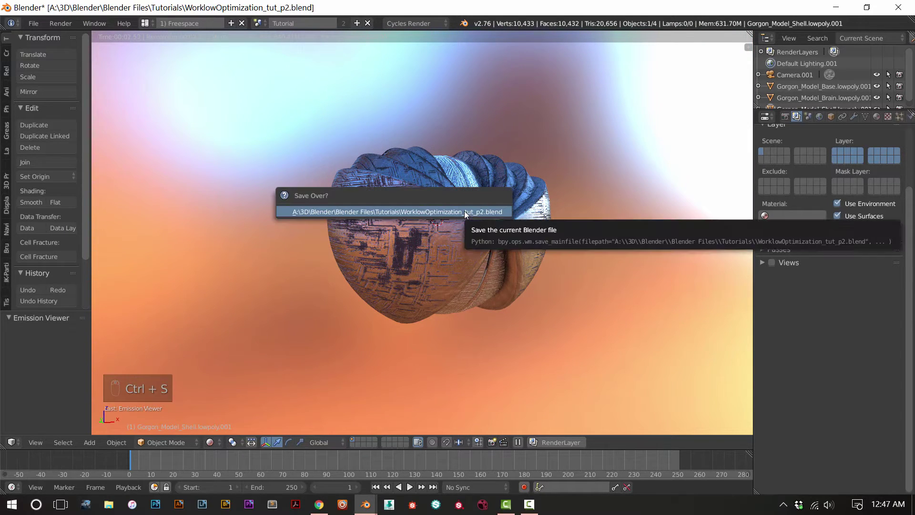
click(464, 211)
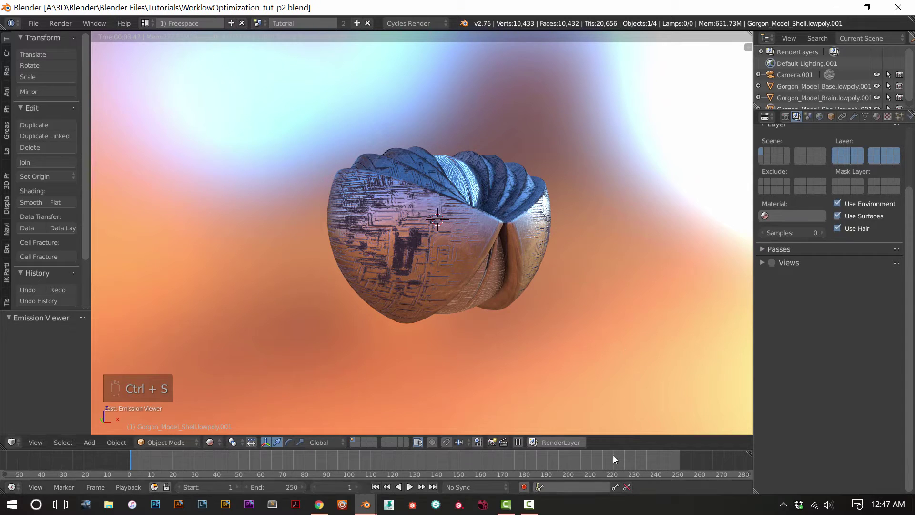
mouse_move(528, 508)
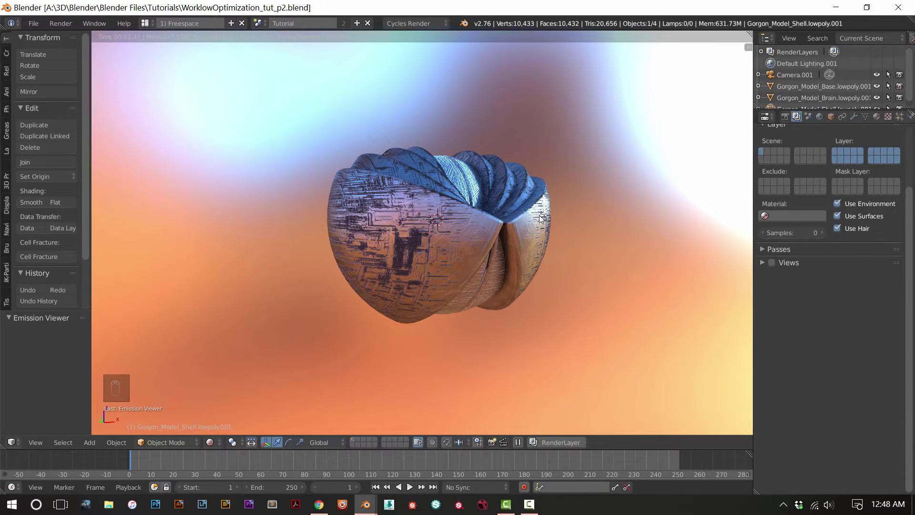
scroll(530, 228, up, 3)
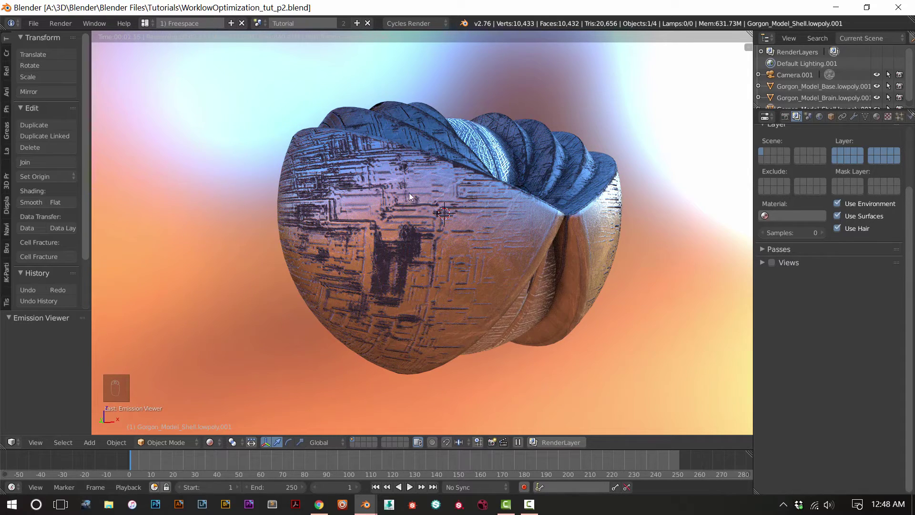
- Display the scene in wireframe and select the camera beside the Gorgon model
key(z)
scroll(412, 203, down, 5)
middle_drag(414, 205, 572, 238)
key(a)
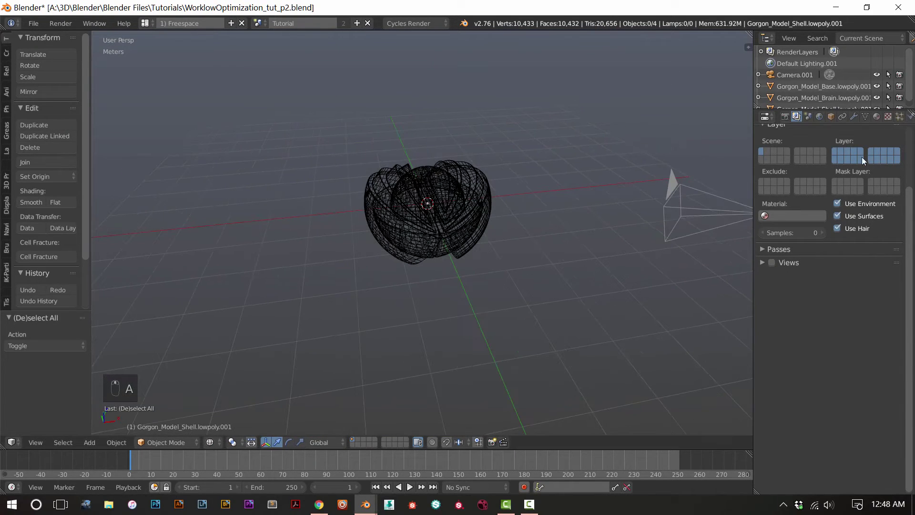
right_click(679, 247)
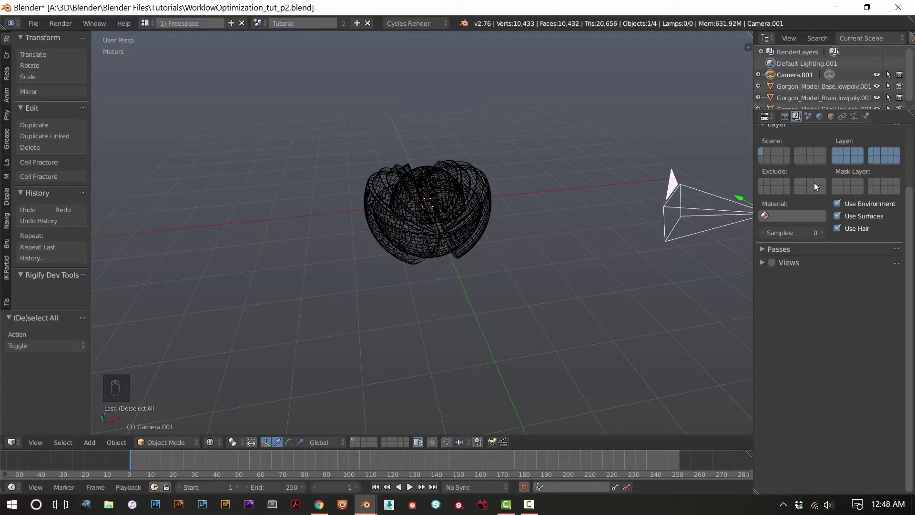
right_click(466, 243)
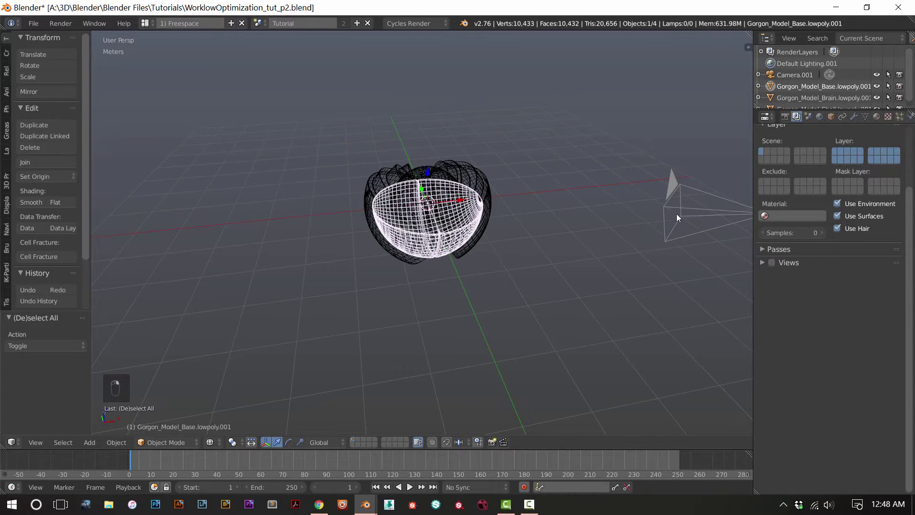
right_click(673, 187)
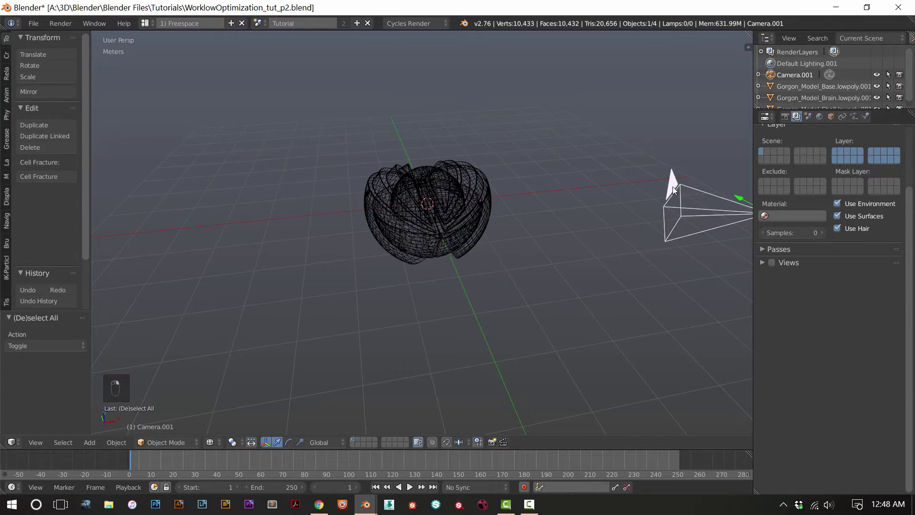
- Open the camera's settings and collapse the Display and Camera sections above Depth of Field
click(852, 117)
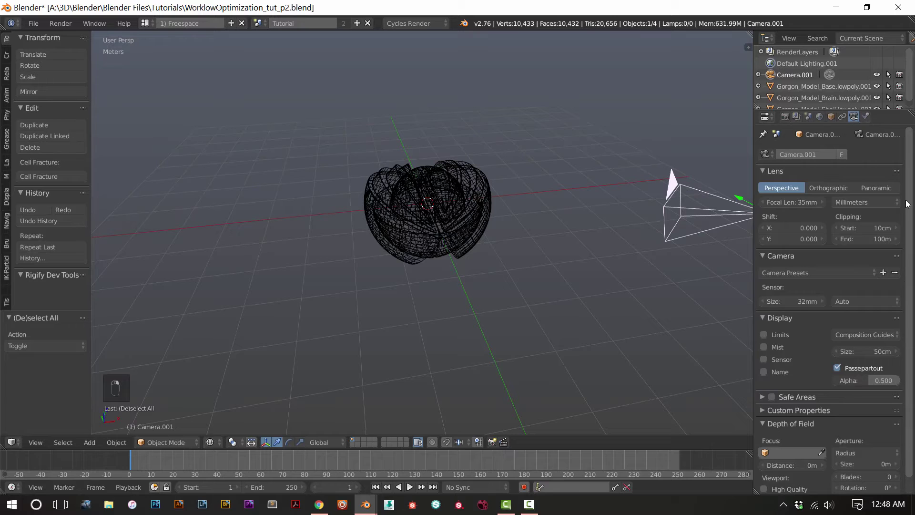
drag(908, 195, 905, 279)
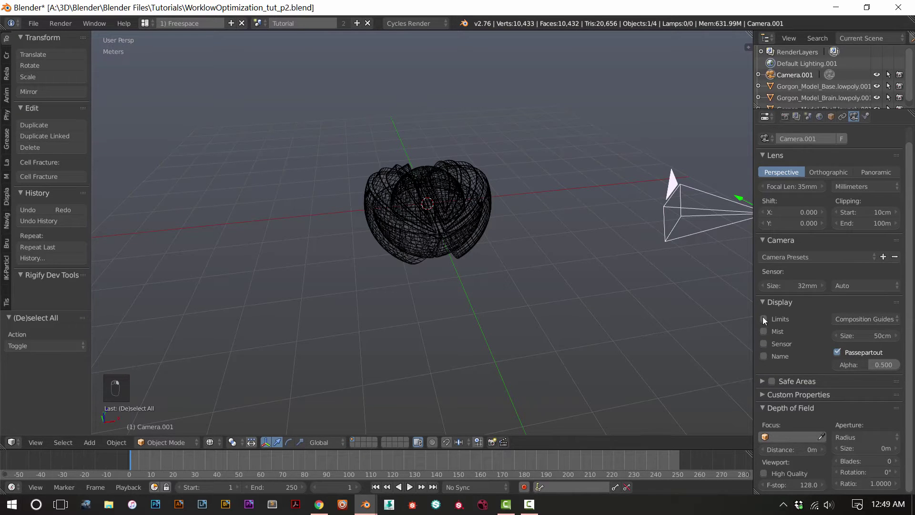
click(763, 303)
click(768, 236)
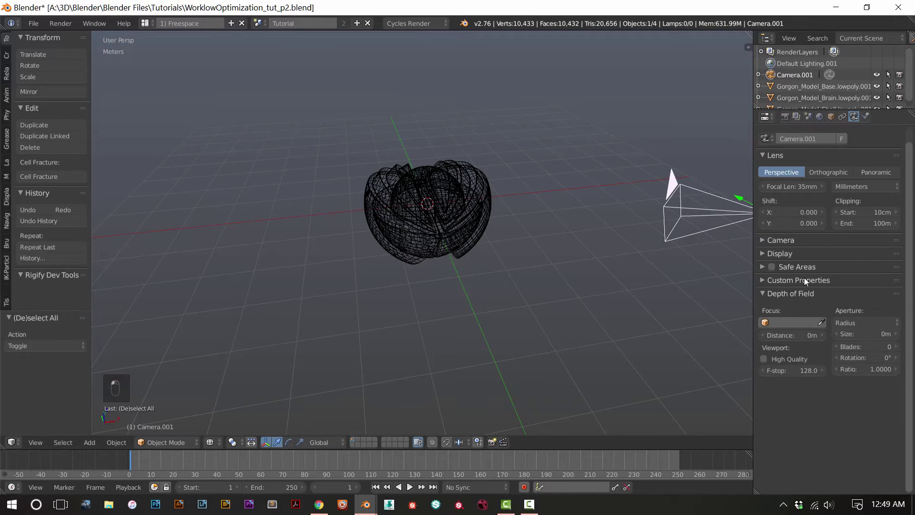
- Try adjusting the camera's depth of field focus distance
click(784, 322)
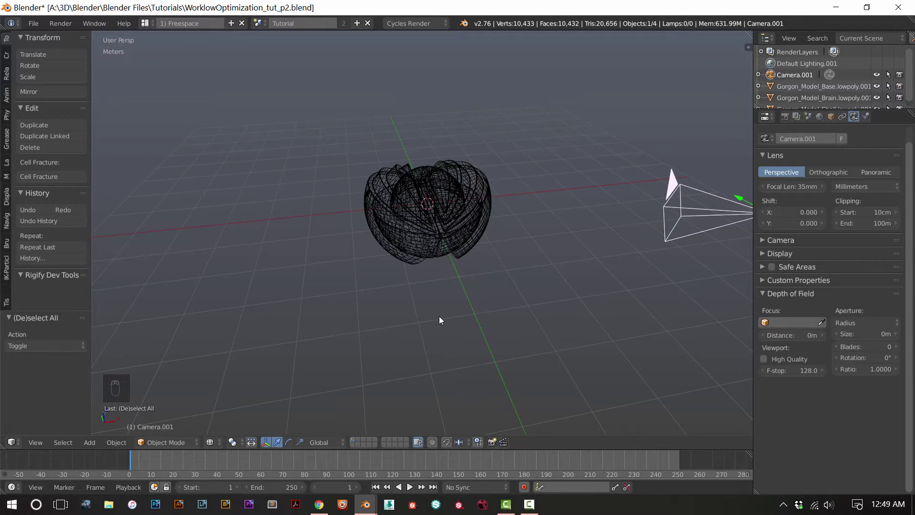
middle_drag(434, 311, 548, 334)
drag(798, 333, 827, 333)
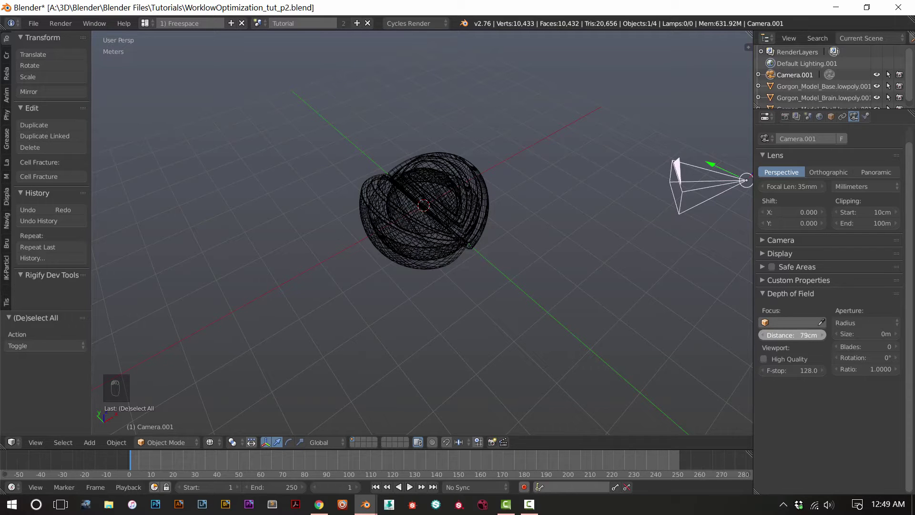
key(Escape)
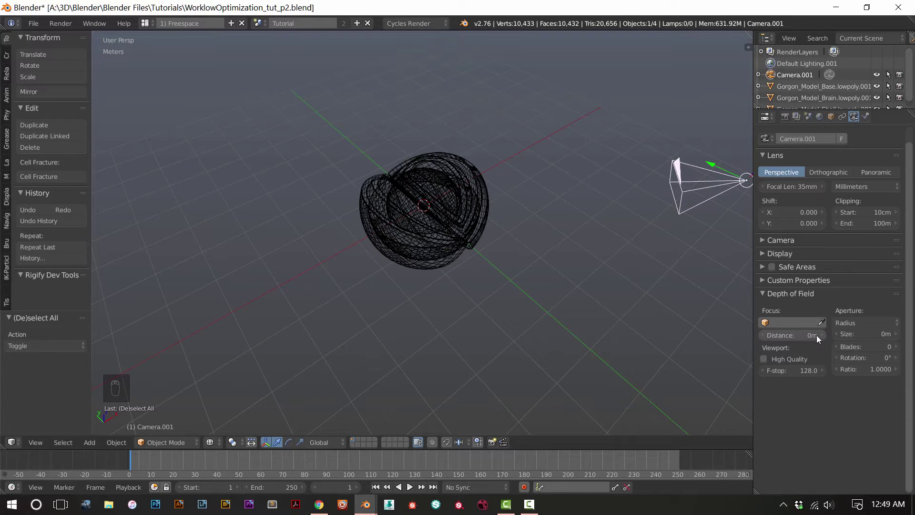
click(807, 118)
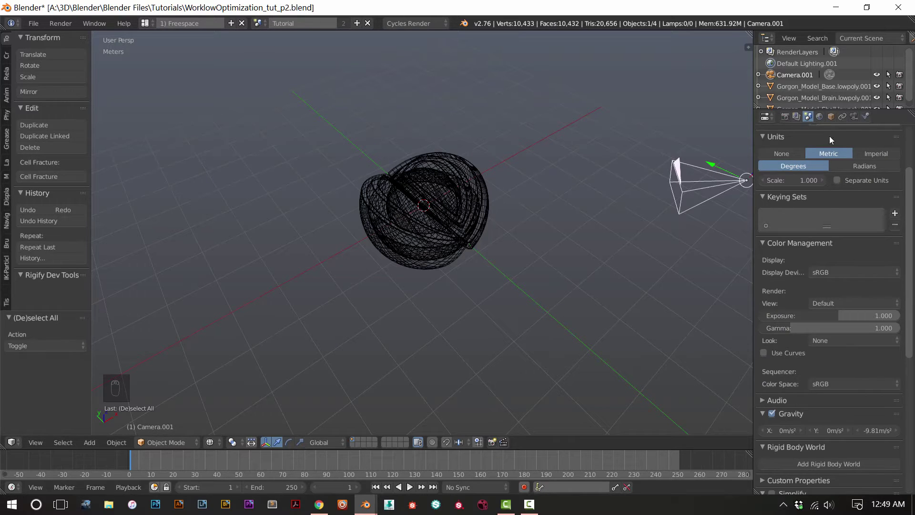
click(853, 117)
mouse_move(811, 335)
mouse_down()
mouse_move(824, 335)
mouse_move(810, 335)
mouse_up()
mouse_move(637, 291)
middle_down()
mouse_move(601, 312)
mouse_move(646, 281)
middle_up()
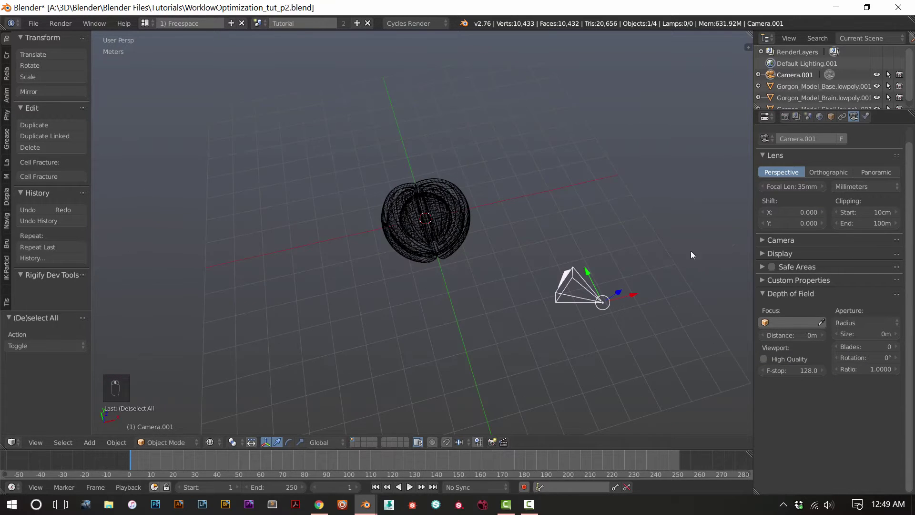
click(807, 118)
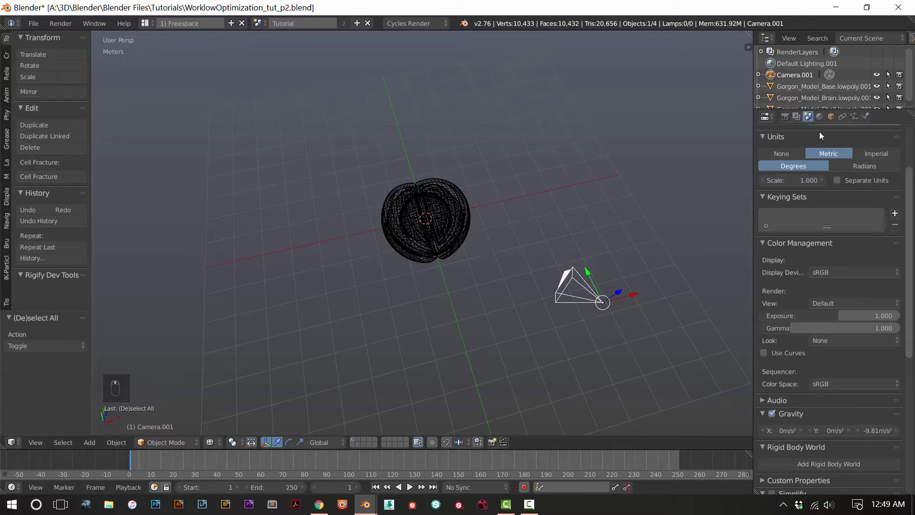
click(818, 118)
click(831, 117)
click(819, 117)
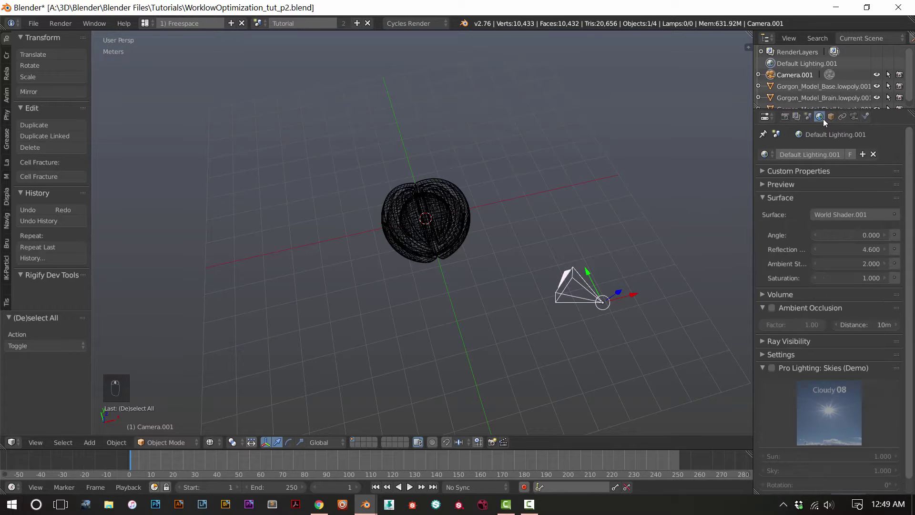
click(853, 116)
mouse_move(462, 305)
middle_down()
mouse_move(472, 302)
mouse_move(468, 321)
middle_up()
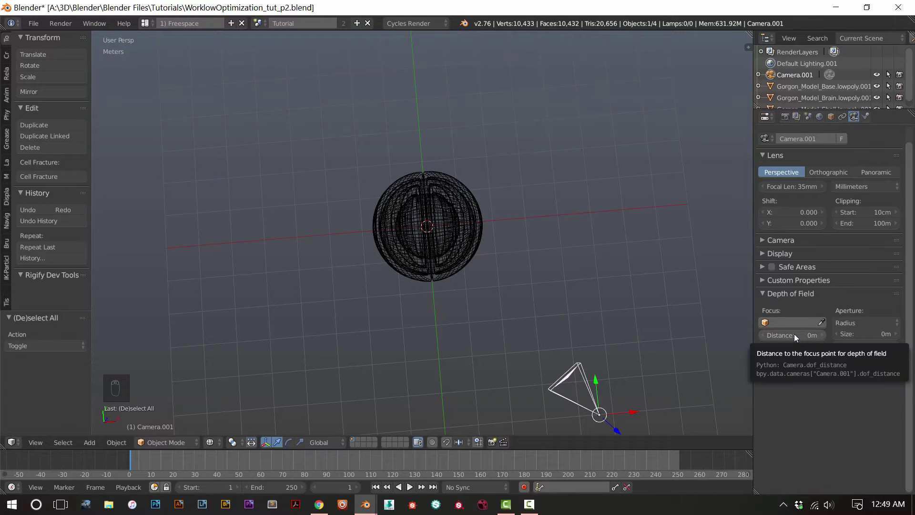
middle_drag(494, 274, 519, 264)
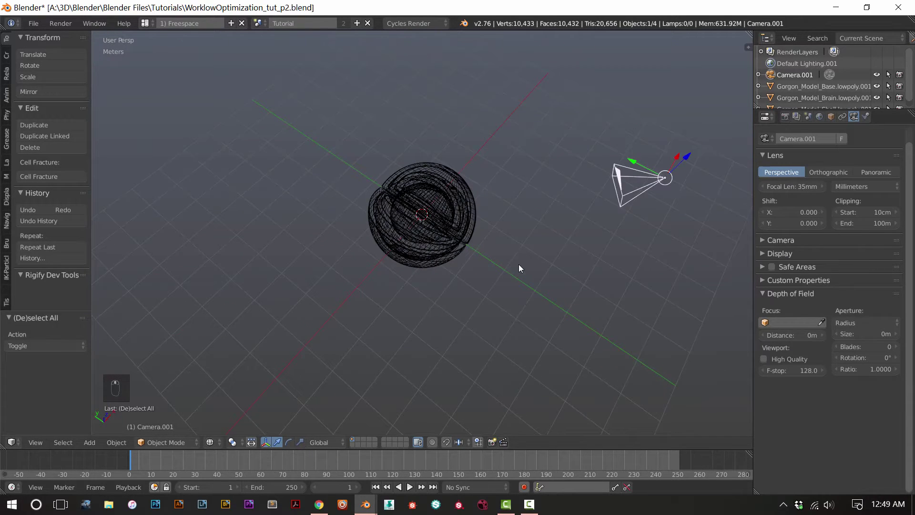
- Add a plain axes empty at the centre of the Gorgon model
scroll(504, 265, up, 3)
key(shift+a)
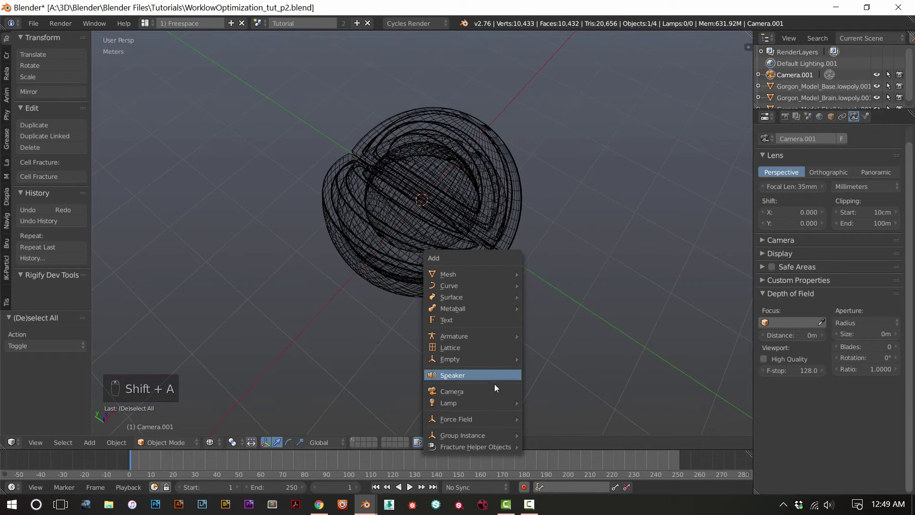
mouse_move(489, 414)
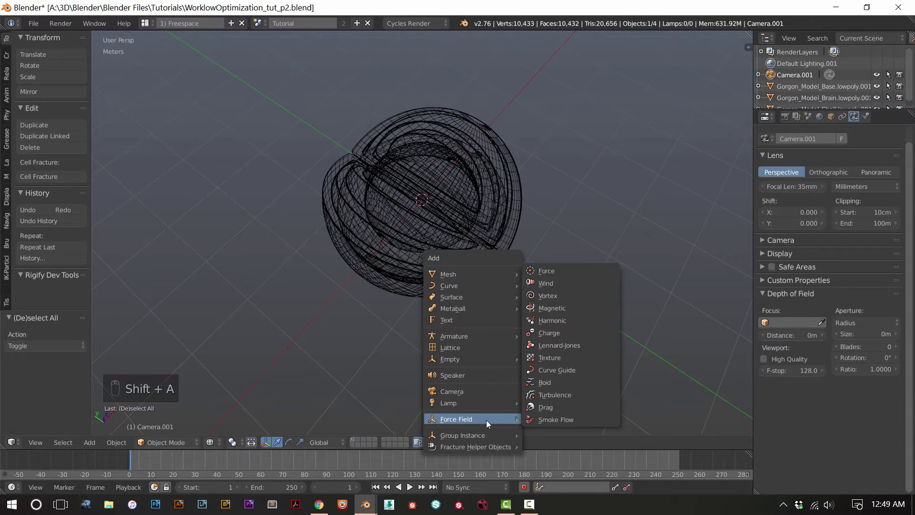
middle_drag(383, 354, 415, 318)
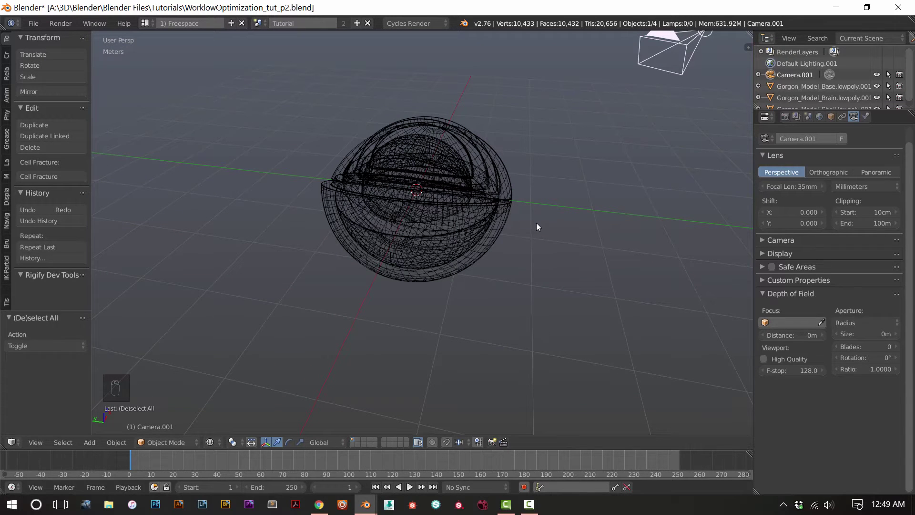
key(shift+a)
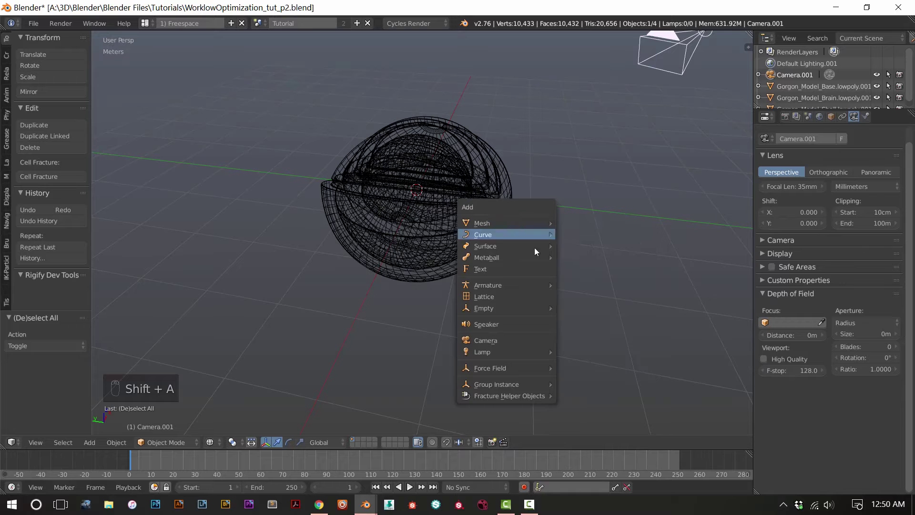
mouse_move(516, 311)
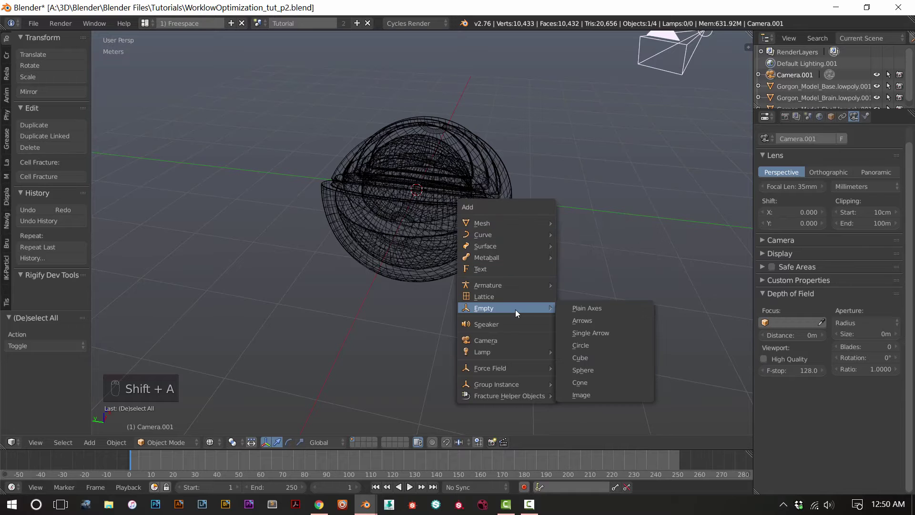
click(607, 309)
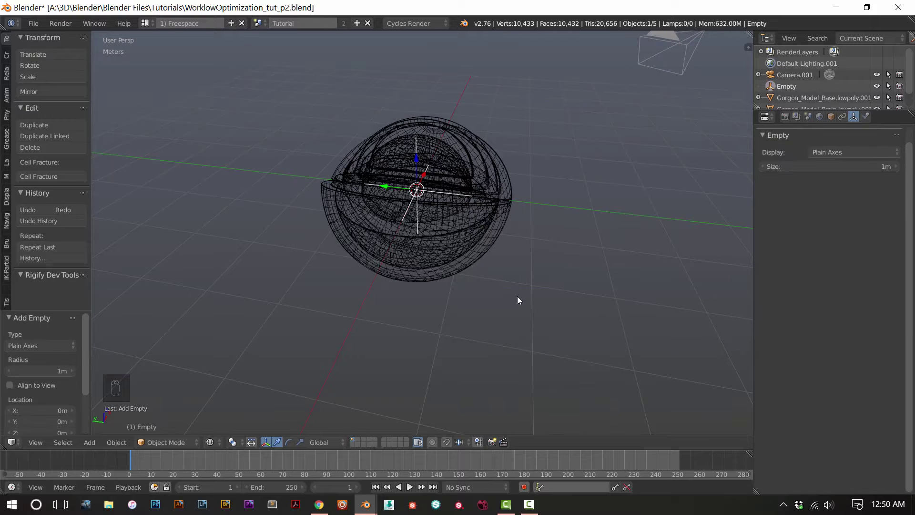
- Move the empty -1.861 m along the Y axis to the front of the model
scroll(478, 267, down, 1)
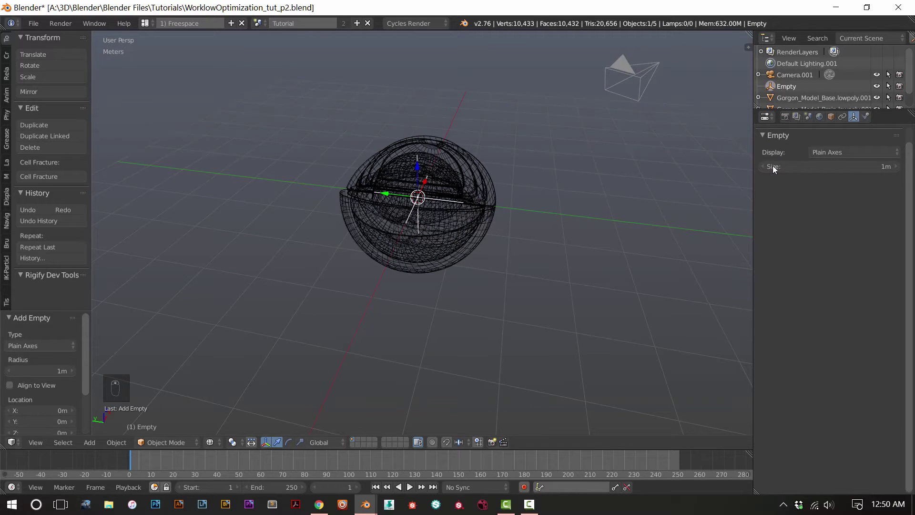
mouse_move(783, 171)
mouse_down()
mouse_move(853, 170)
mouse_move(783, 171)
mouse_up()
middle_drag(548, 221, 501, 261)
key(g)
key(y)
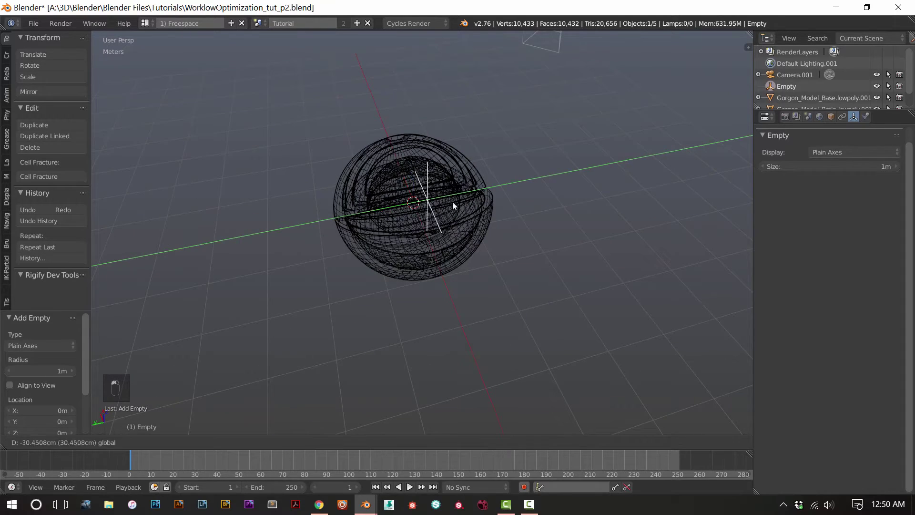
click(468, 198)
middle_drag(468, 198, 351, 237)
- Display the model in solid shading through the camera view
key(KP_0)
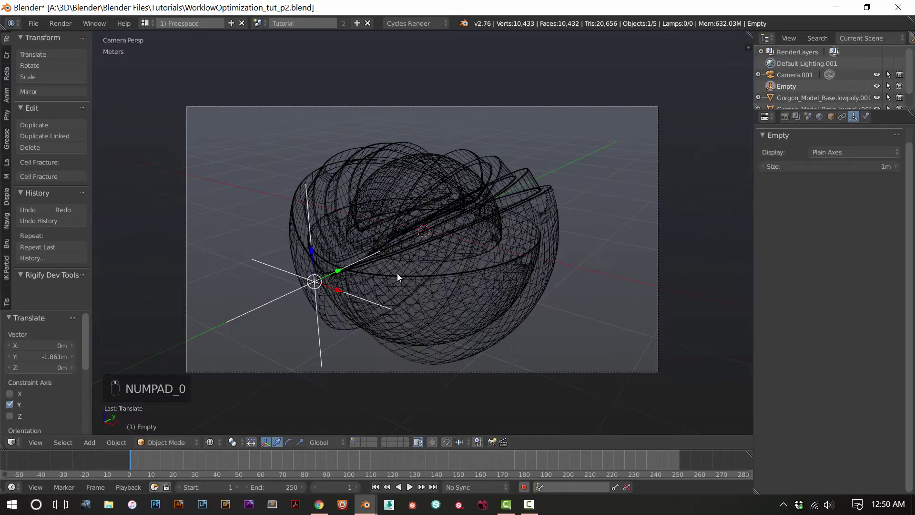
key(g)
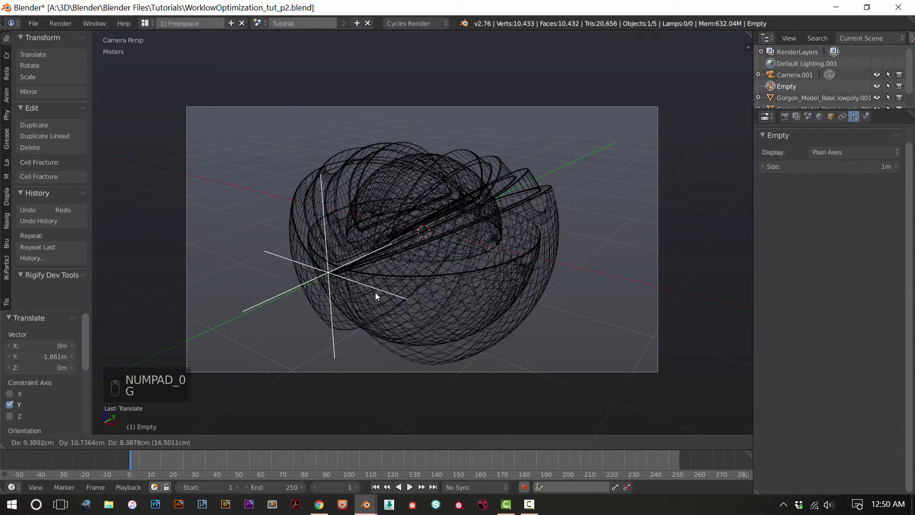
right_click(459, 296)
key(z)
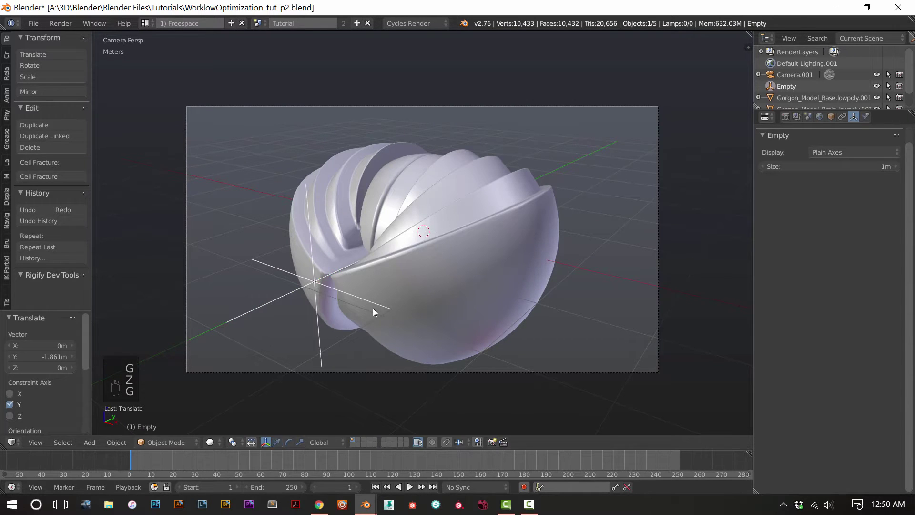
click(436, 263)
key(shift+s)
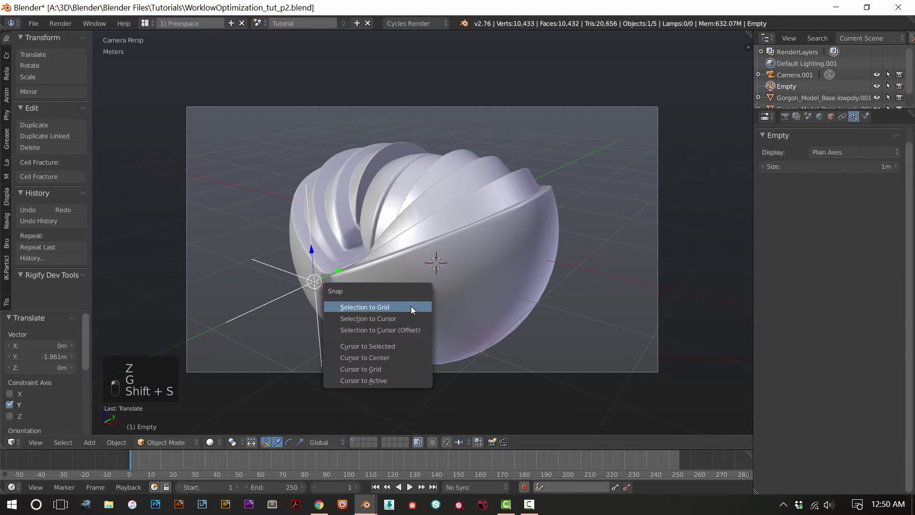
click(393, 342)
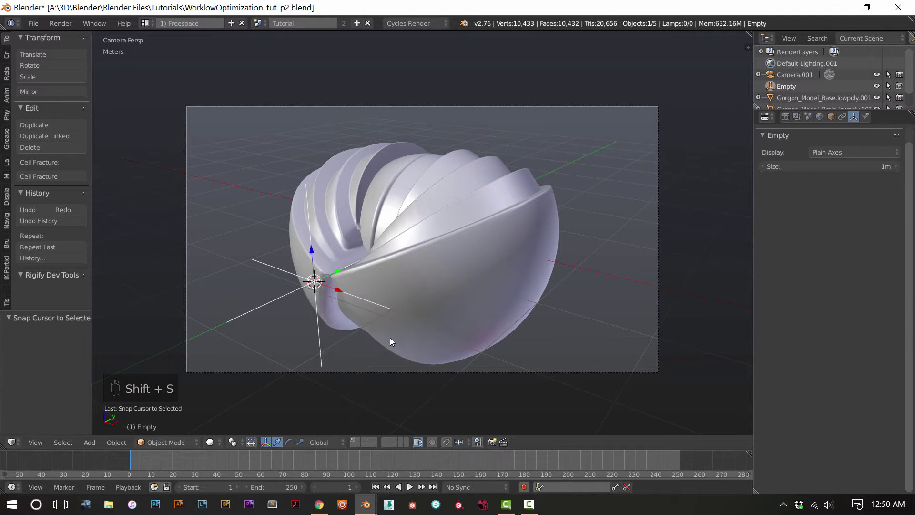
- Place the 3D cursor on the front surface of the model's lower shell and snap the empty to it
click(444, 265)
key(shift+a)
key(shift+s)
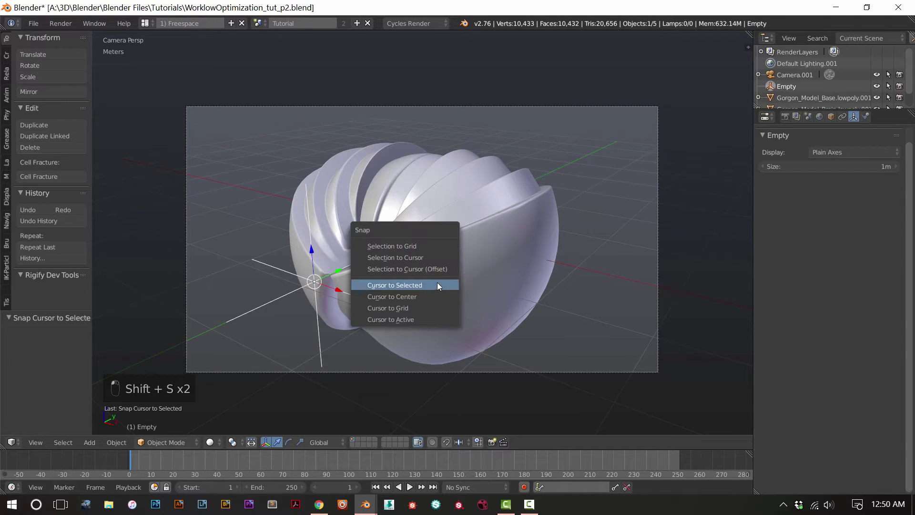
click(419, 257)
middle_drag(387, 301, 431, 277)
key(KP_0)
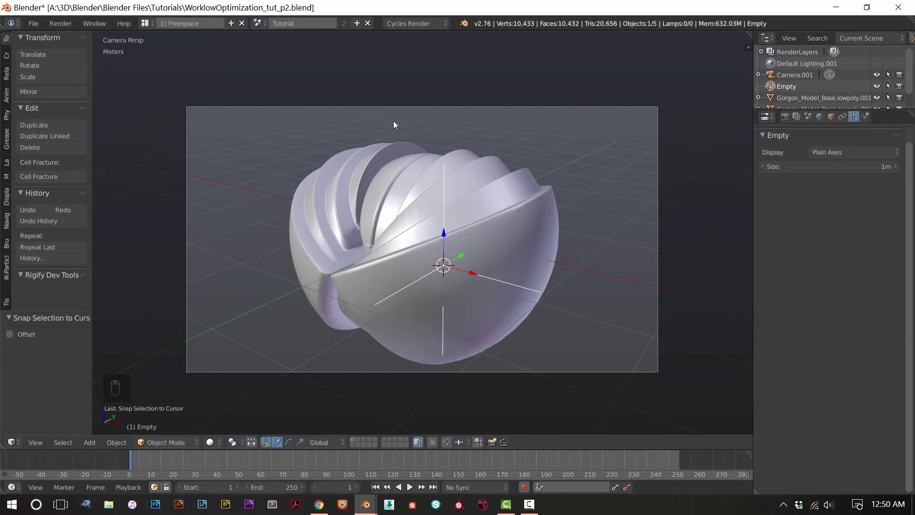
- Select the camera and expand its Display settings
click(658, 161)
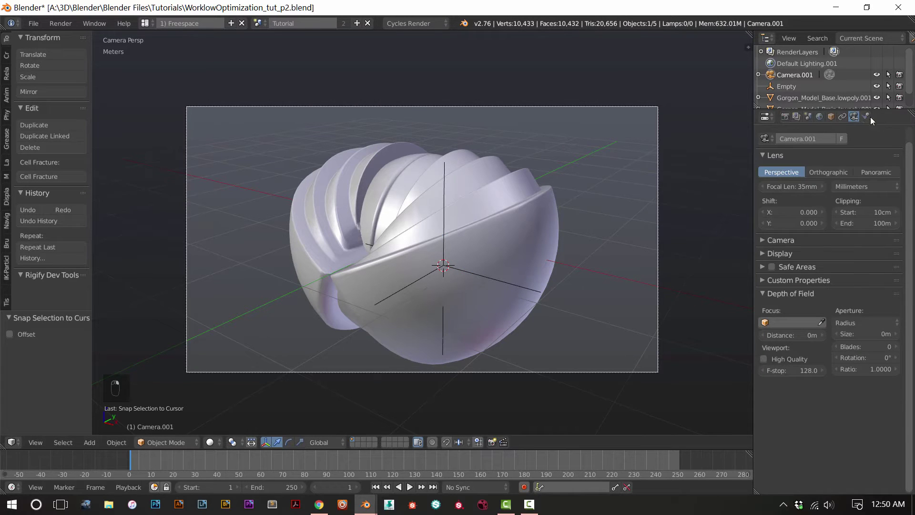
click(808, 286)
click(807, 285)
click(800, 269)
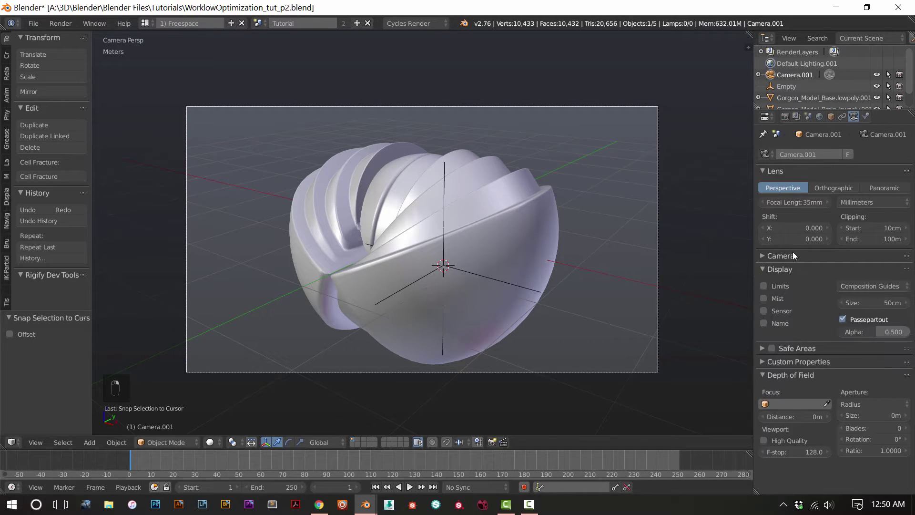
- Try the Golden composition guide on the camera view and turn it off again
click(867, 287)
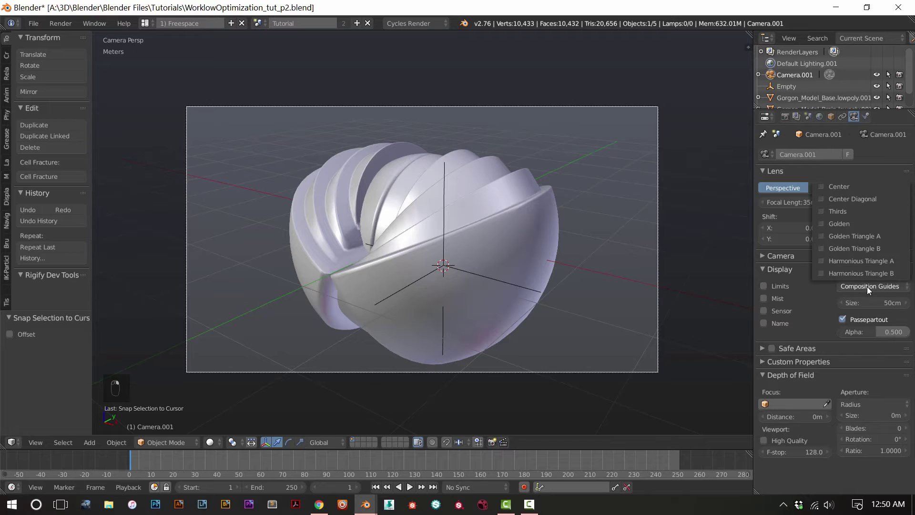
click(843, 226)
scroll(379, 228, up, 4)
scroll(324, 153, down, 2)
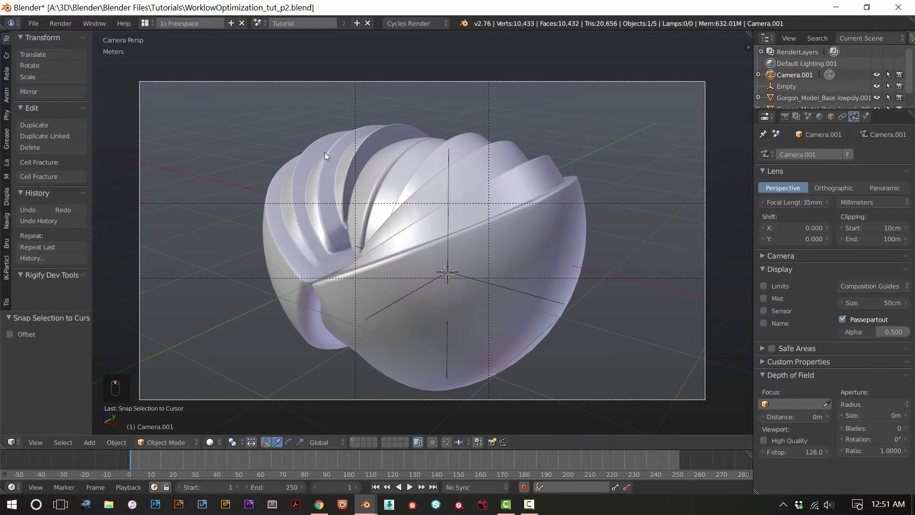
click(883, 285)
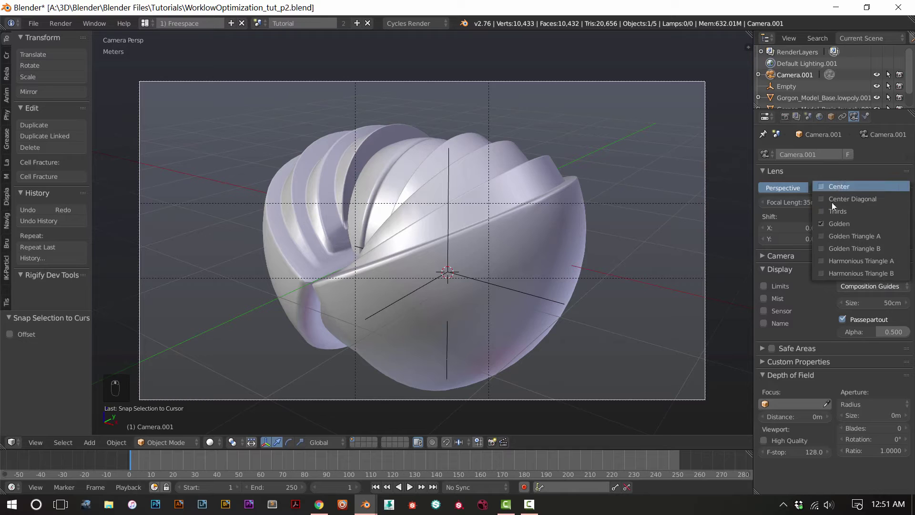
click(835, 223)
- Enable the Thirds composition guide for the camera
click(873, 286)
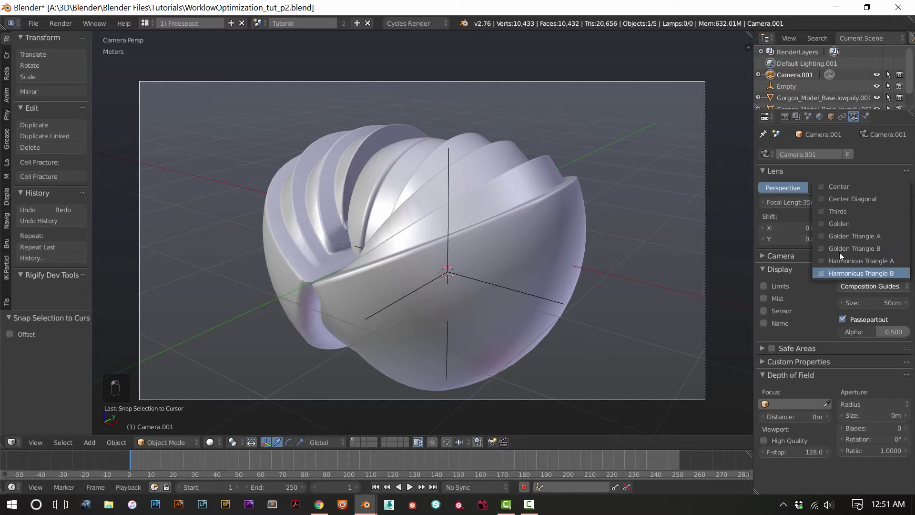
click(829, 212)
drag(842, 337, 896, 335)
key(ctrl+z)
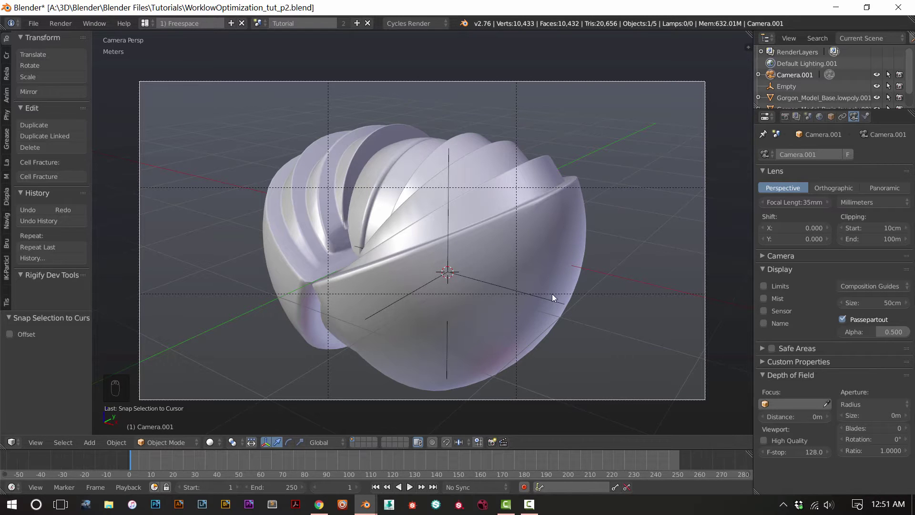
key(KP_0)
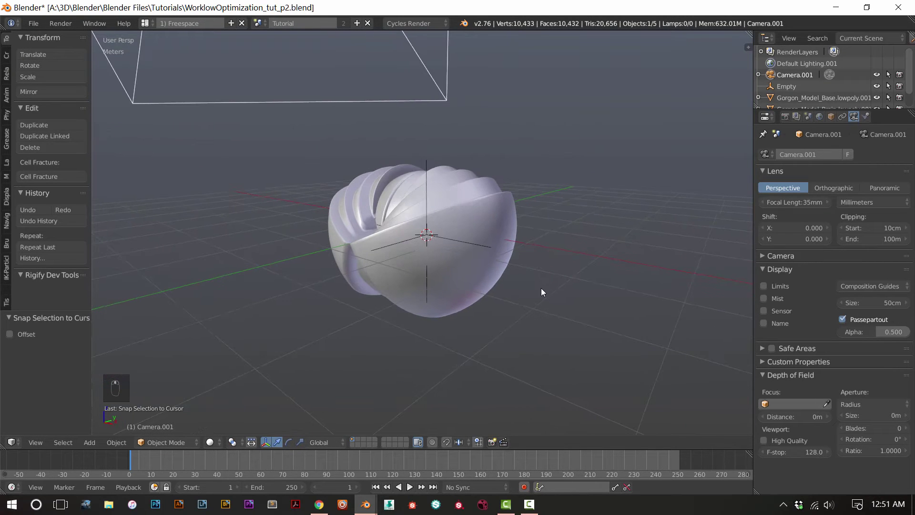
key(KP_0)
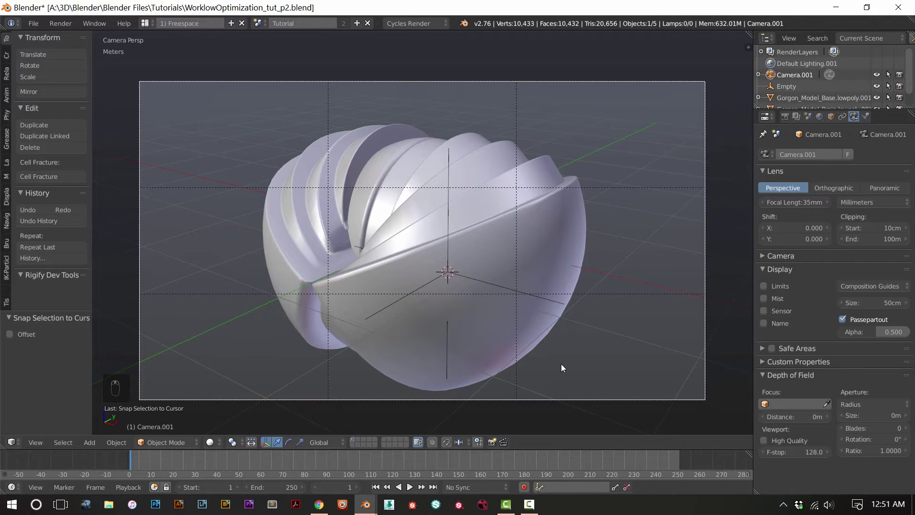
right_click(464, 279)
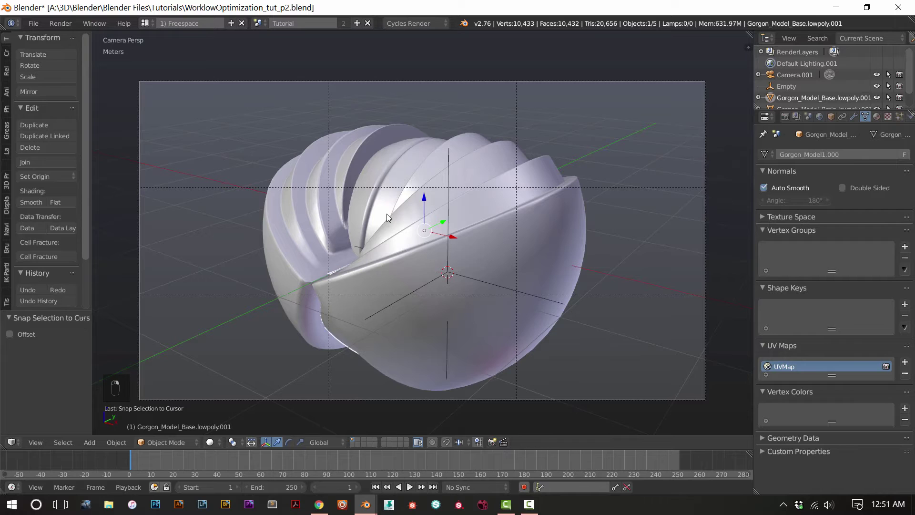
key(a)
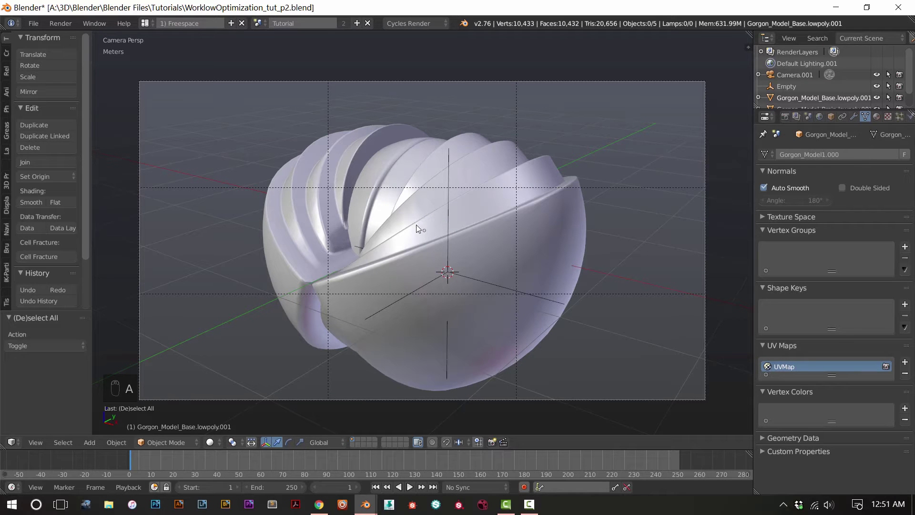
key(a)
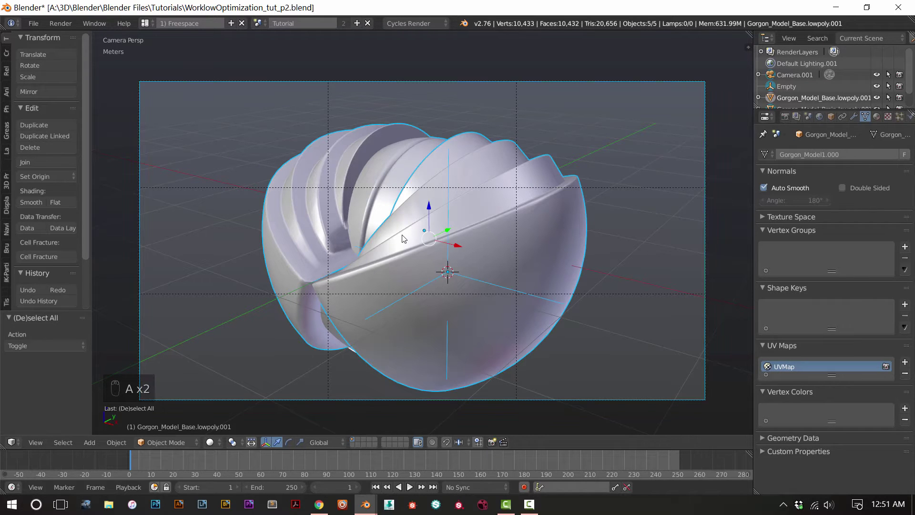
key(a)
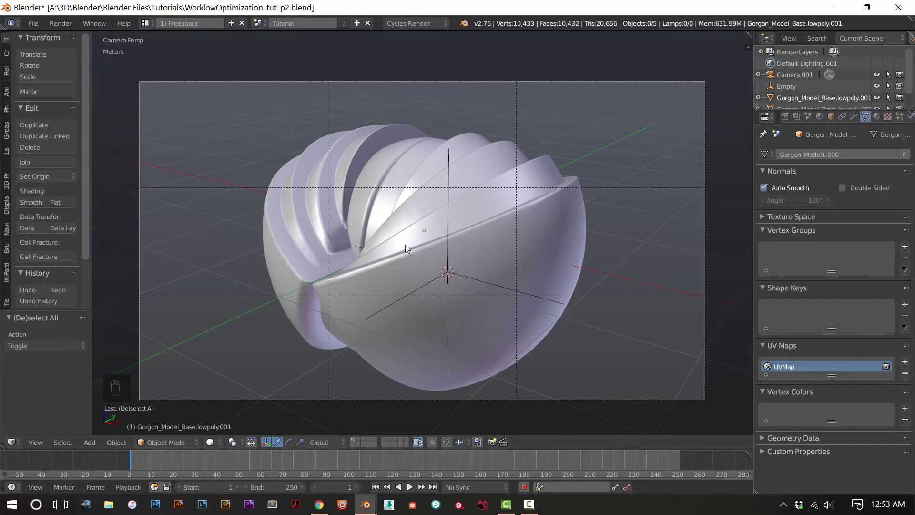
key(a)
key(a)
key(a)
middle_drag(404, 244, 428, 258)
scroll(428, 259, down, 3)
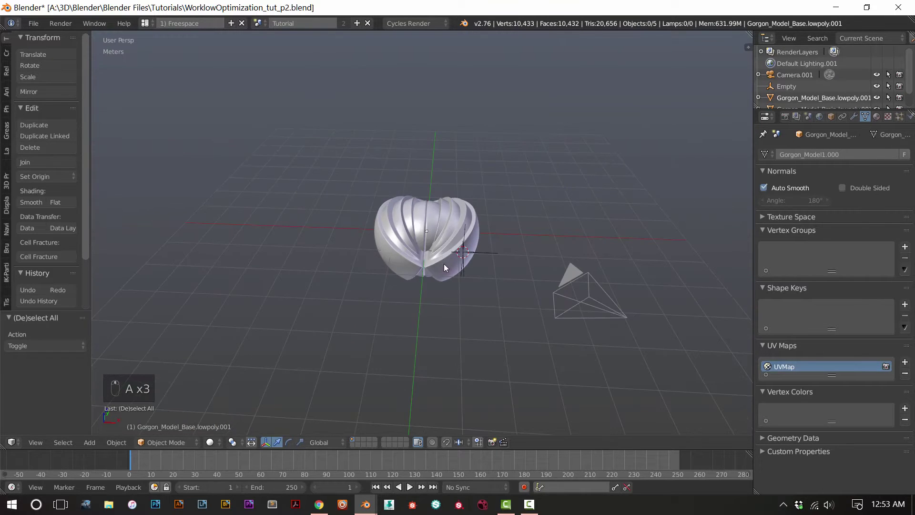
key(shift+a)
mouse_move(439, 263)
click(501, 264)
key(ctrl+z)
key(shift+s)
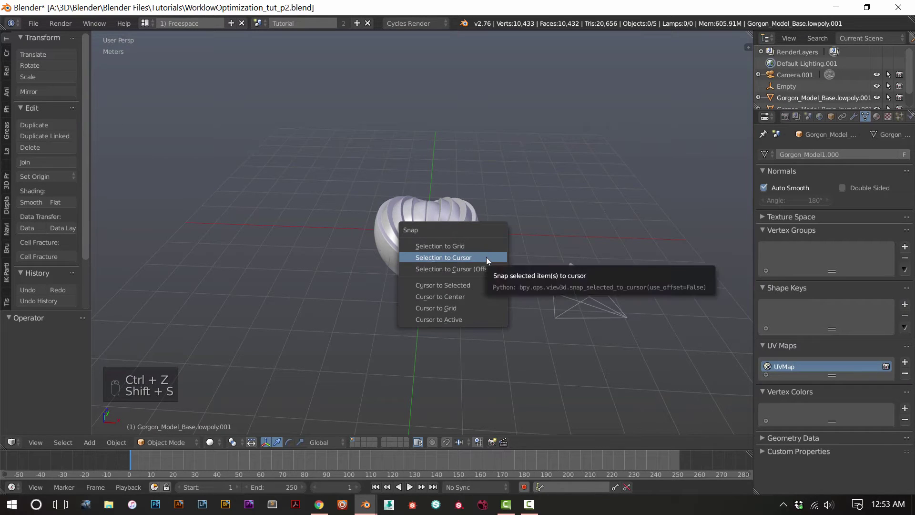
click(456, 310)
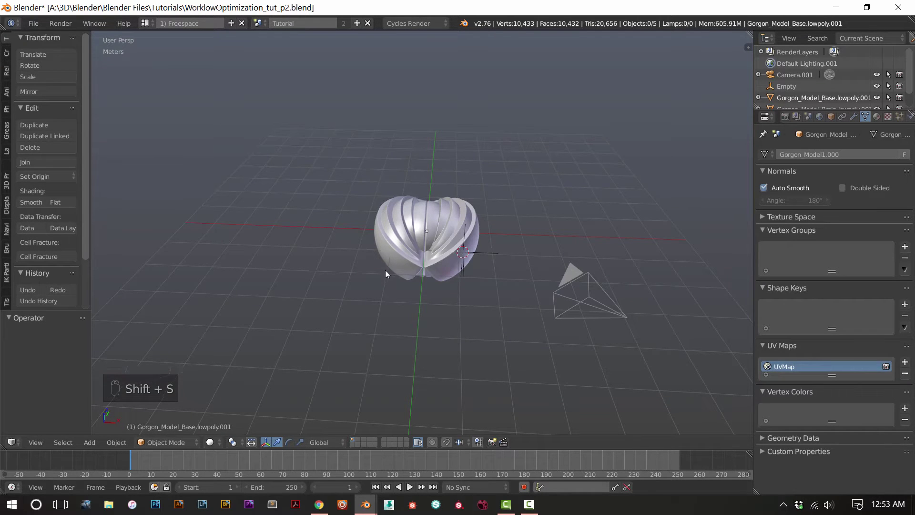
- Place the 3D cursor away from the model, add a test plane there and delete it
middle_drag(385, 270, 520, 233)
click(547, 158)
click(431, 112)
click(499, 380)
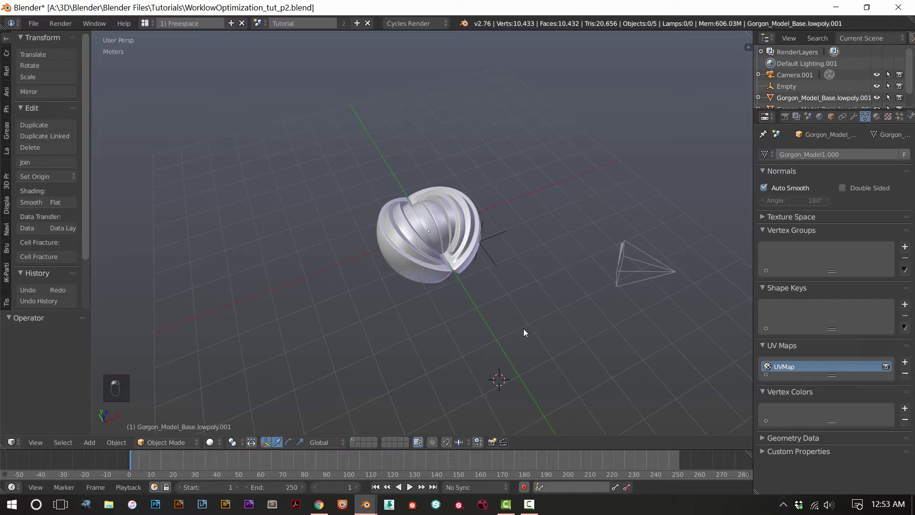
middle_drag(588, 185, 536, 197)
key(shift+a)
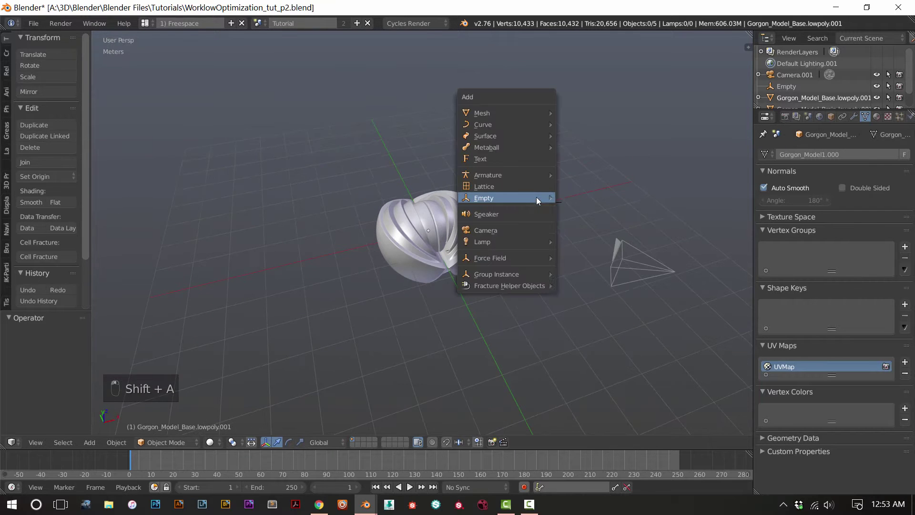
mouse_move(512, 112)
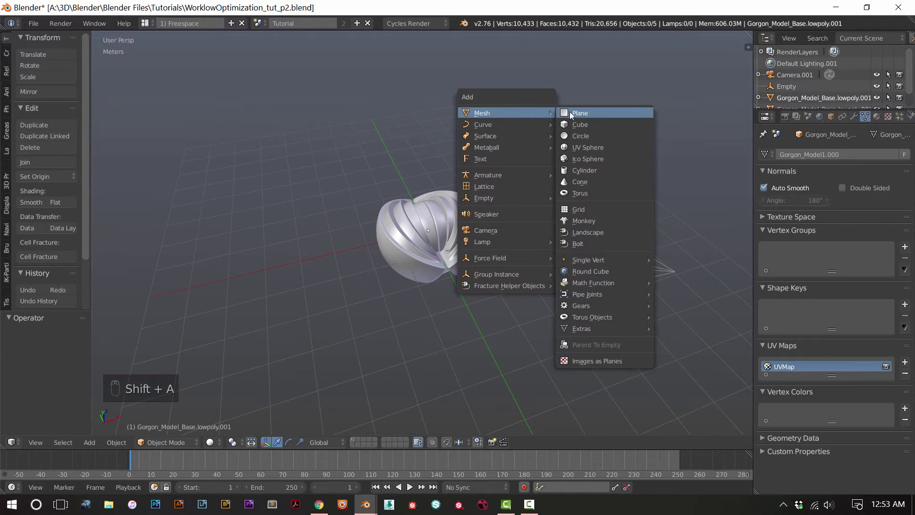
click(568, 113)
key(x)
click(553, 196)
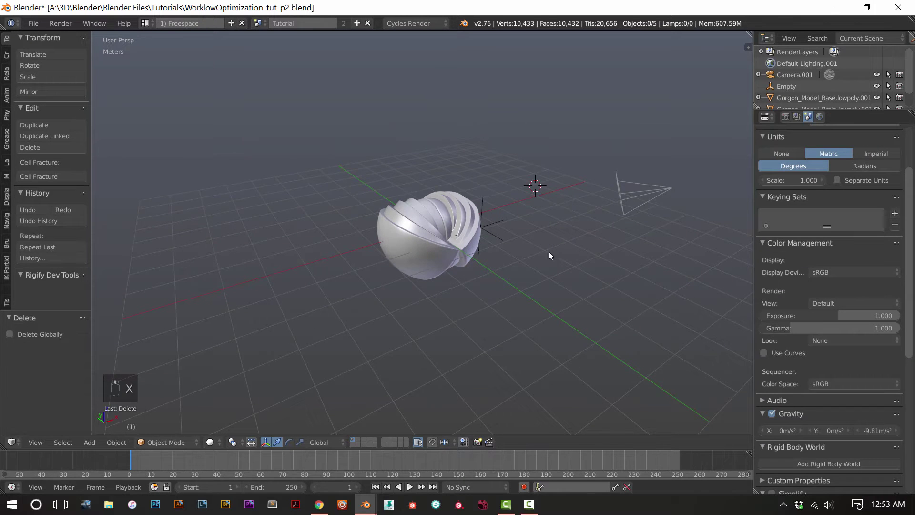
- Reset the 3D cursor to the scene origin and add a plain axes empty there
key(shift+a)
mouse_move(532, 262)
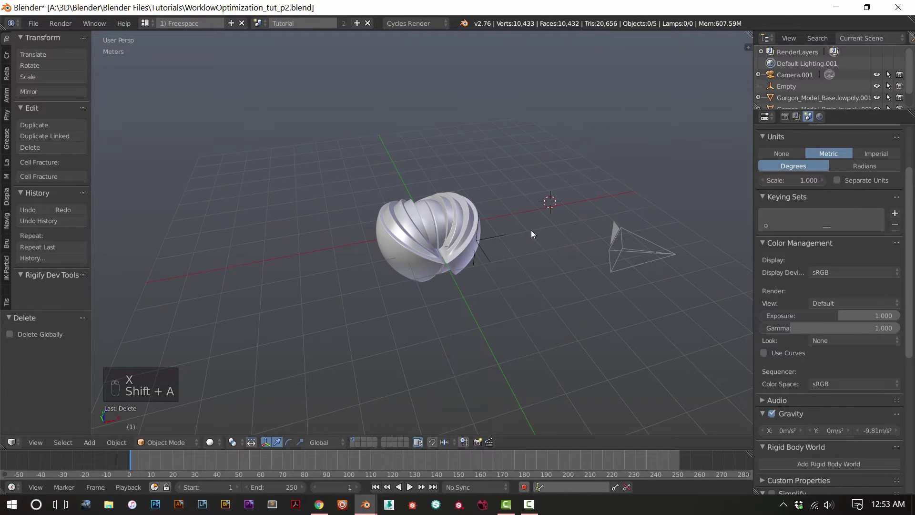
key(shift+c)
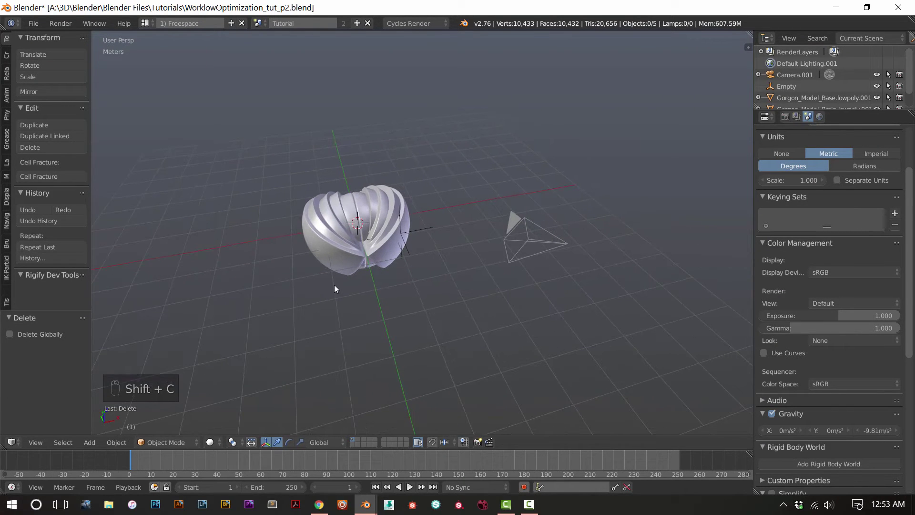
middle_drag(377, 301, 500, 292)
key(shift+a)
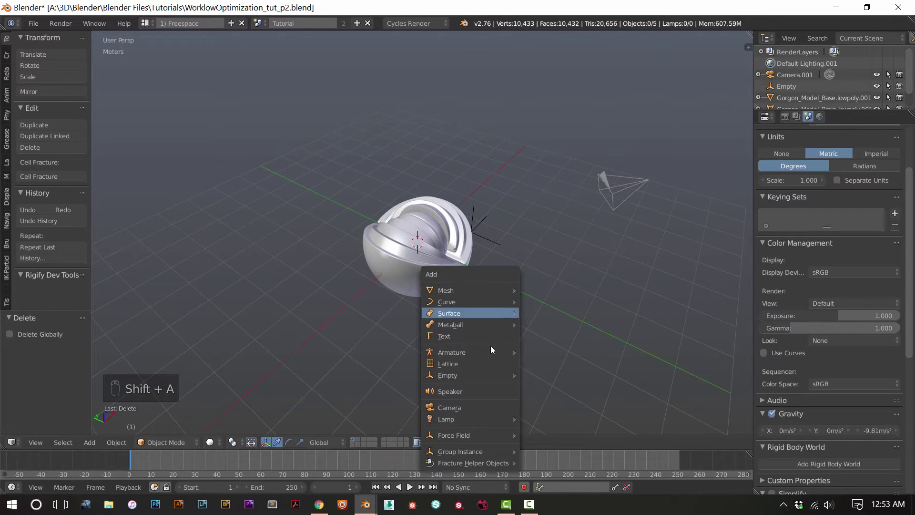
mouse_move(488, 374)
click(570, 376)
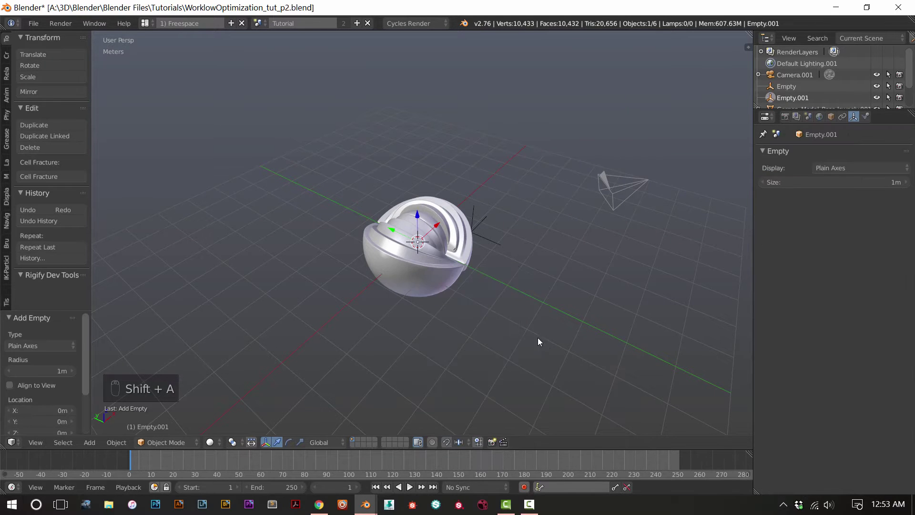
- Set the new central empty's display size to 2.38 m and show the scene in wireframe
middle_drag(542, 340, 494, 311)
key(z)
drag(833, 183, 880, 183)
key(z)
mouse_move(496, 259)
middle_down()
mouse_move(527, 313)
mouse_move(663, 264)
mouse_move(633, 355)
mouse_move(527, 305)
mouse_move(487, 314)
mouse_move(523, 345)
mouse_move(479, 310)
mouse_move(454, 309)
mouse_move(477, 387)
mouse_move(374, 289)
middle_up()
key(z)
- Parent the three Gorgon model parts (base, shell and brain) to the large central empty using the Object option
right_click(481, 373)
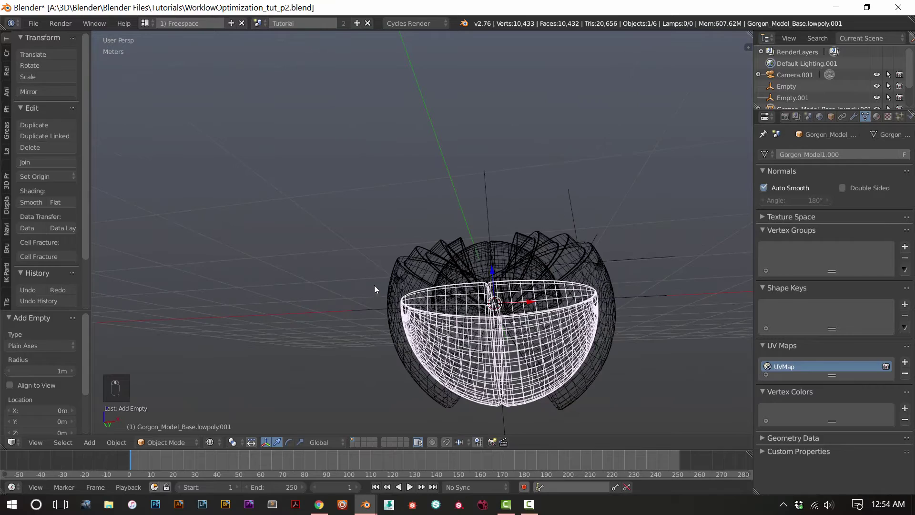
shift+right_click(396, 264)
middle_drag(375, 206, 458, 230)
shift+right_click(468, 238)
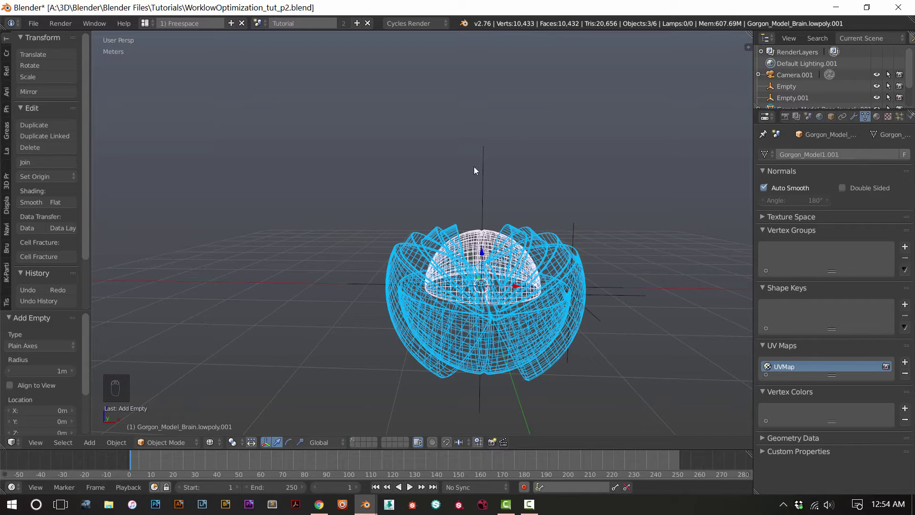
shift+right_click(484, 157)
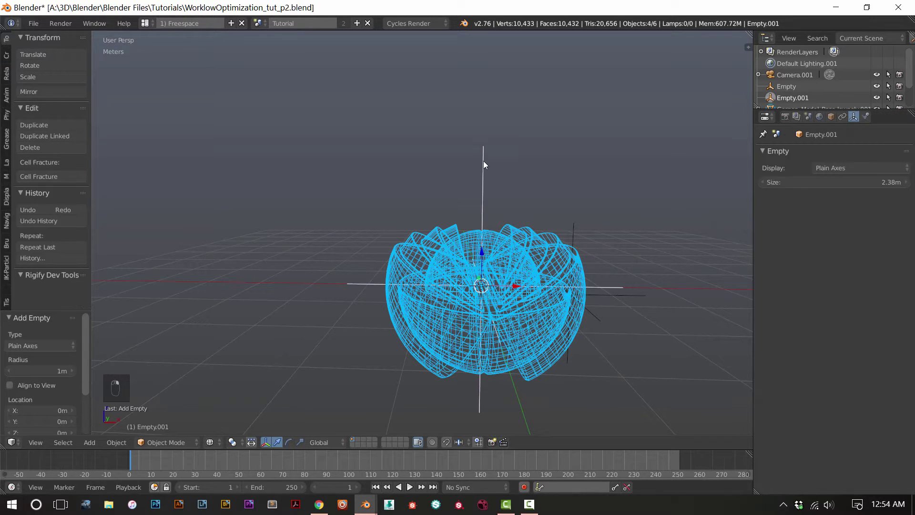
key(ctrl+p)
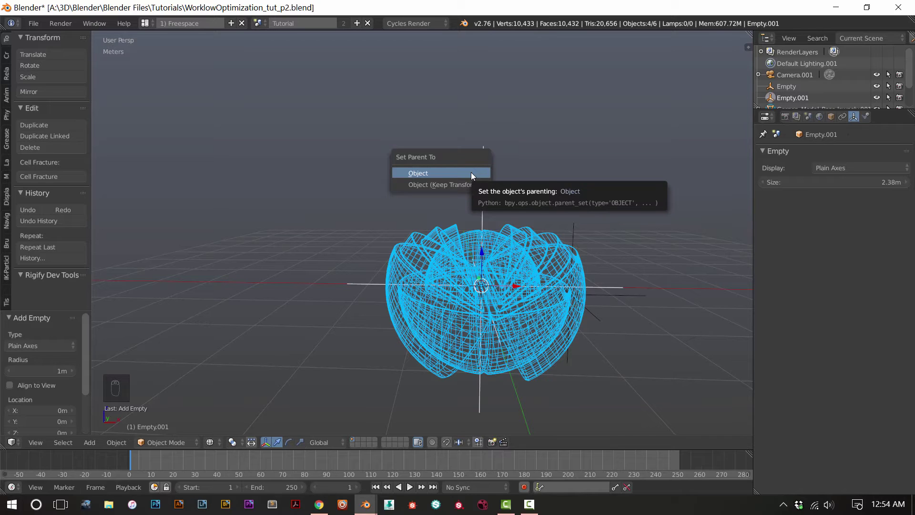
click(471, 172)
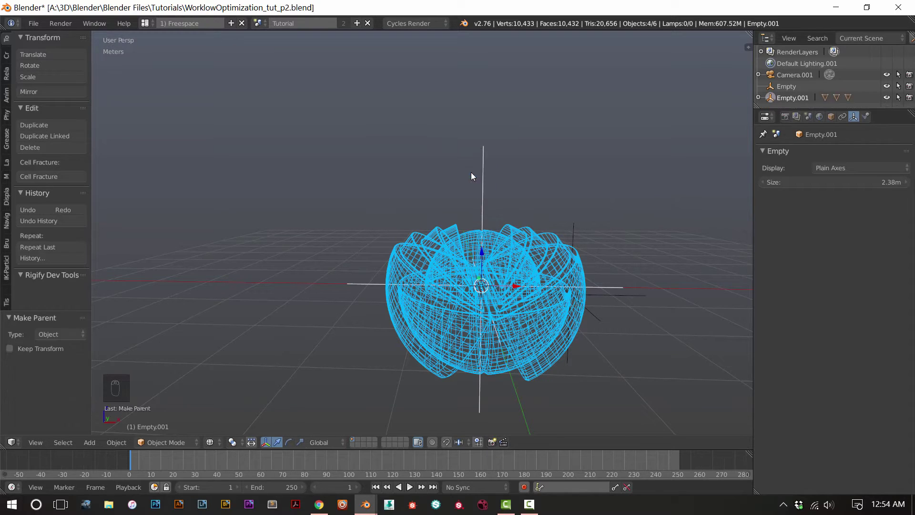
- Rename the central parent empty to Gorgon.Control and save the Blender file over the existing one
click(830, 117)
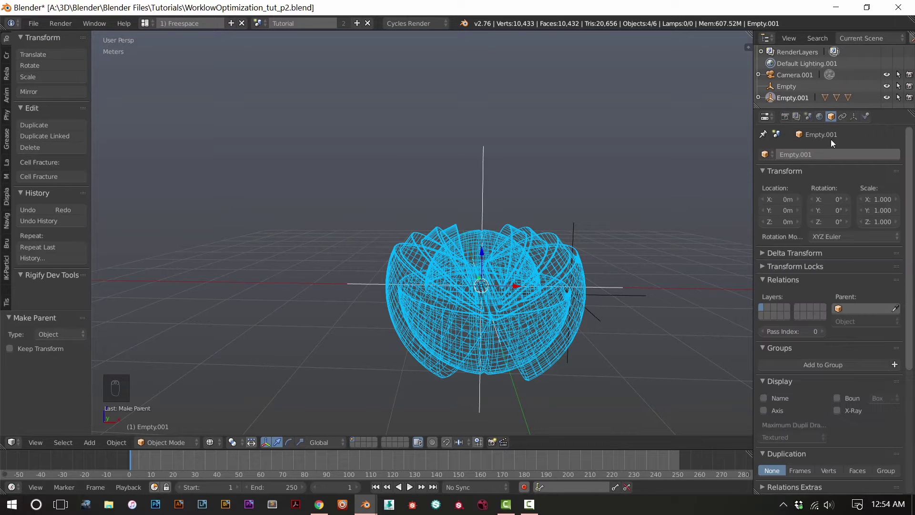
click(829, 153)
text(Gor)
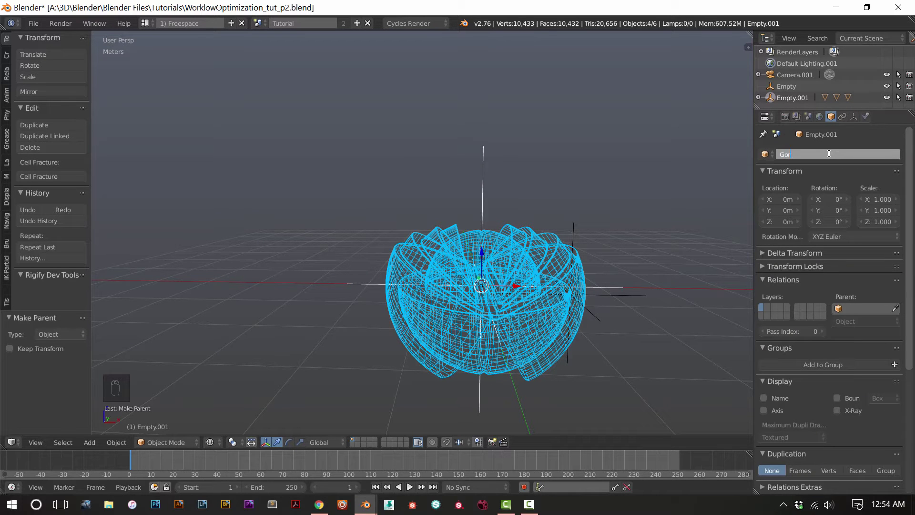
text(gon.Control)
key(Return)
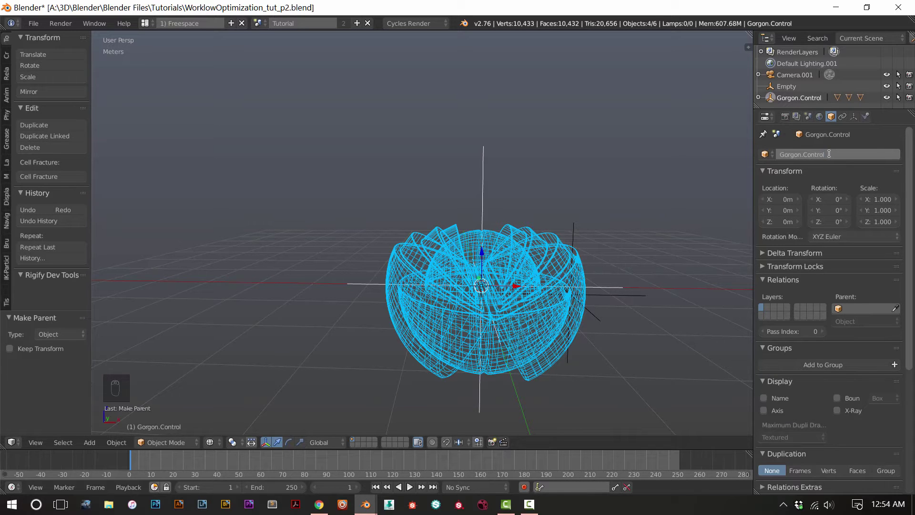
key(ctrl+s)
click(653, 236)
- Try moving, rotating and scaling the whole model through the Gorgon.Control empty, cancelling each transform
right_click(487, 193)
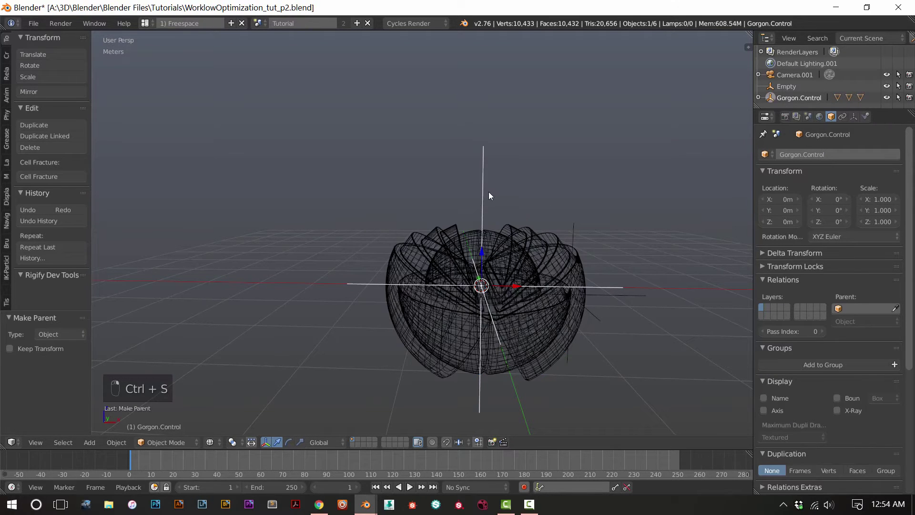
key(g)
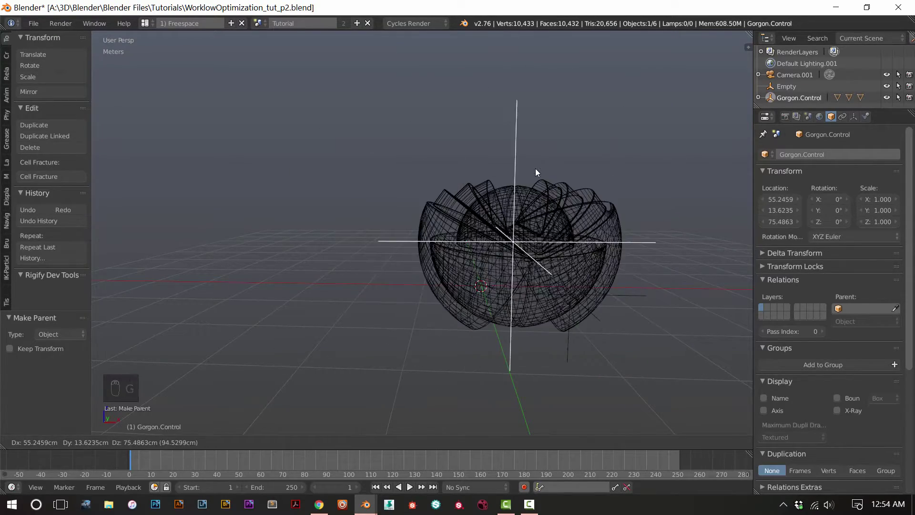
right_click(507, 194)
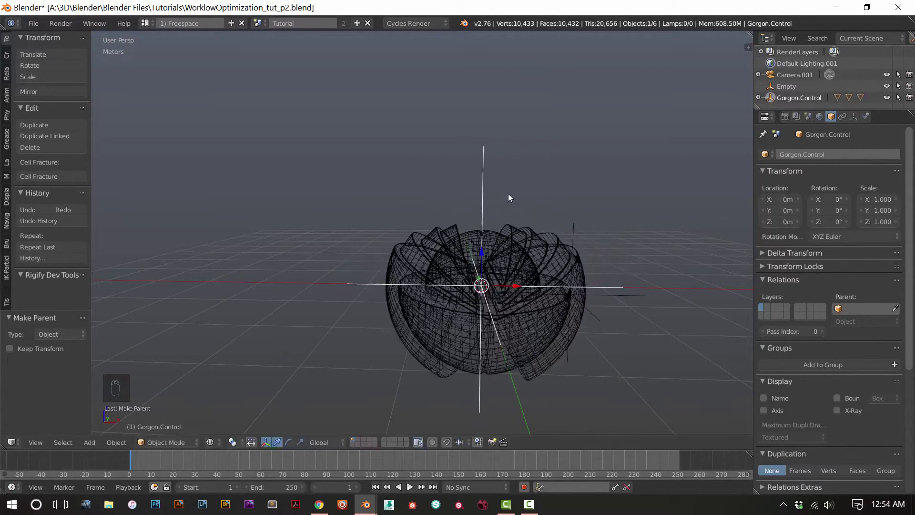
key(r)
right_click(460, 220)
key(s)
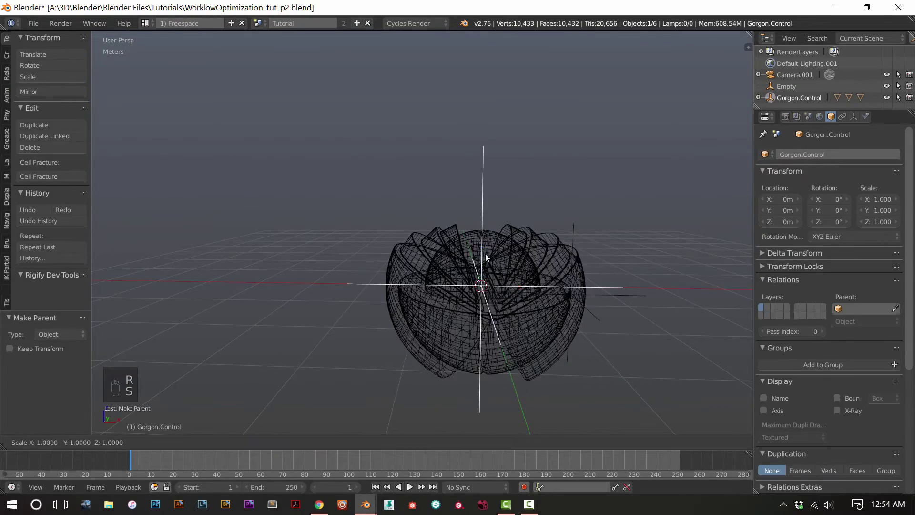
right_click(591, 306)
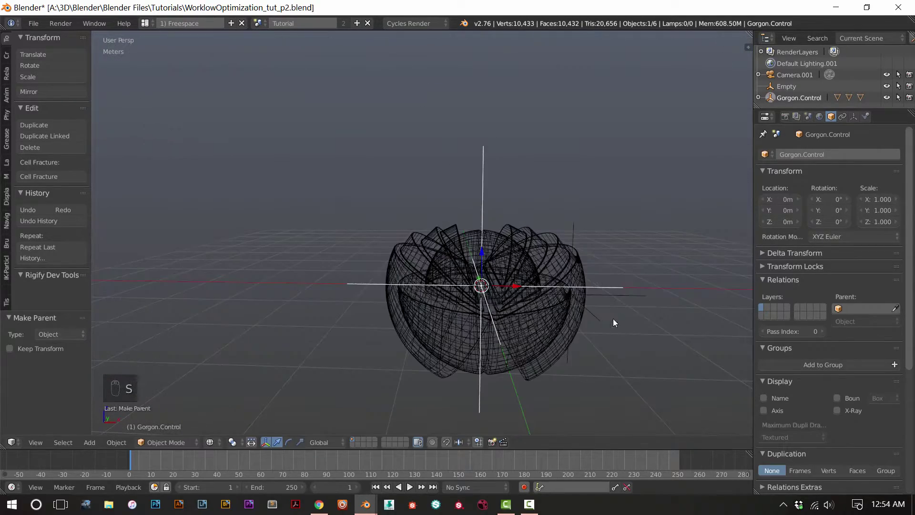
- Look through the camera in solid shading and hide the smaller focus empty
right_click(558, 350)
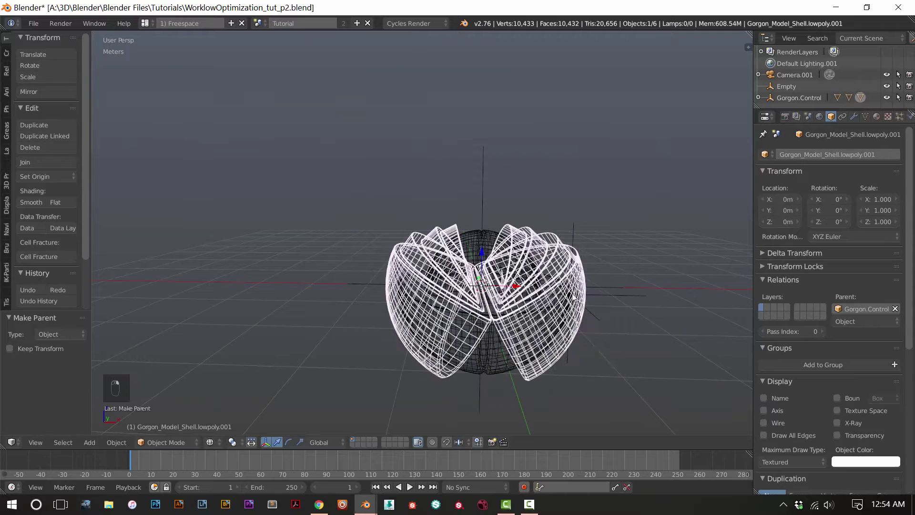
right_click(578, 243)
middle_drag(577, 246, 499, 271)
key(KP_0)
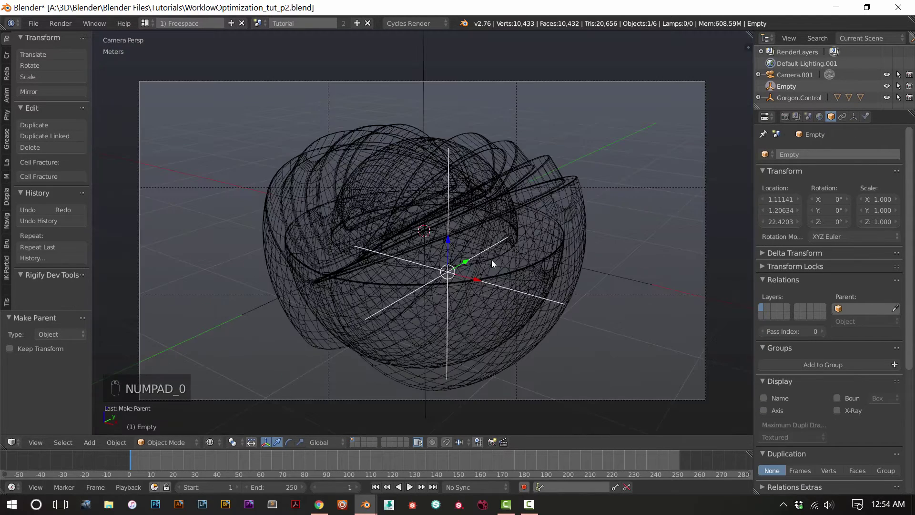
key(z)
key(g)
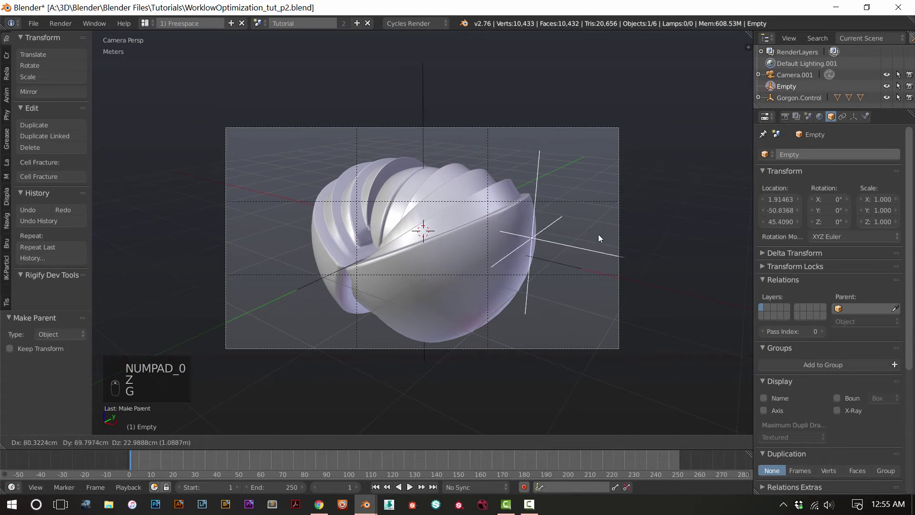
right_click(682, 272)
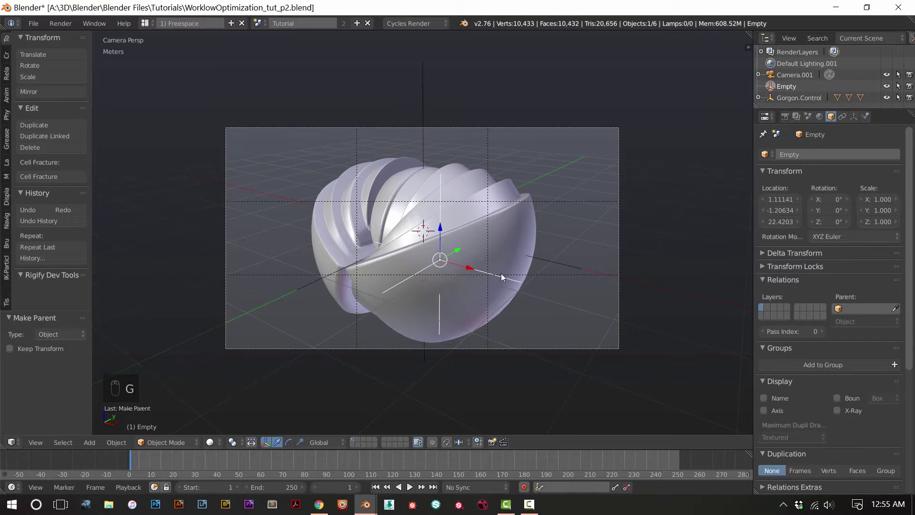
key(h)
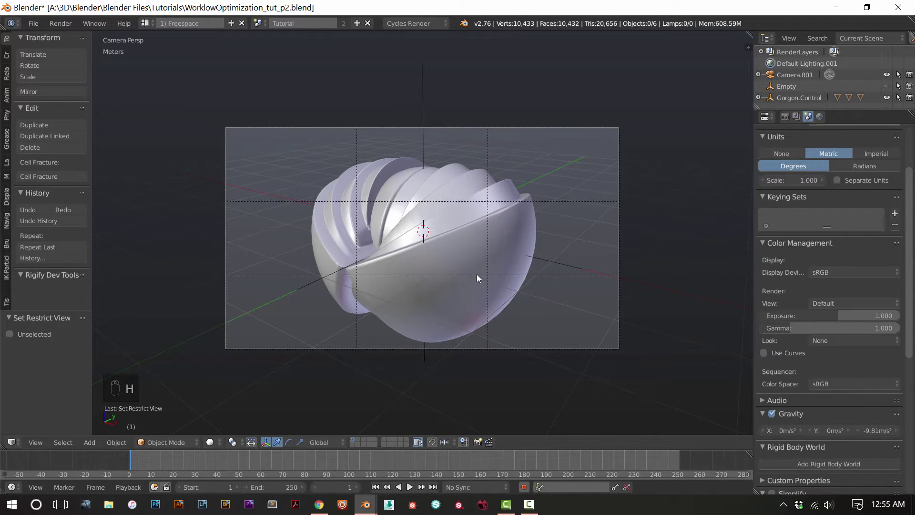
- Rotate the Gorgon.Control empty freely by about 66°, then by about 19° around the global X axis
scroll(477, 273, up, 1)
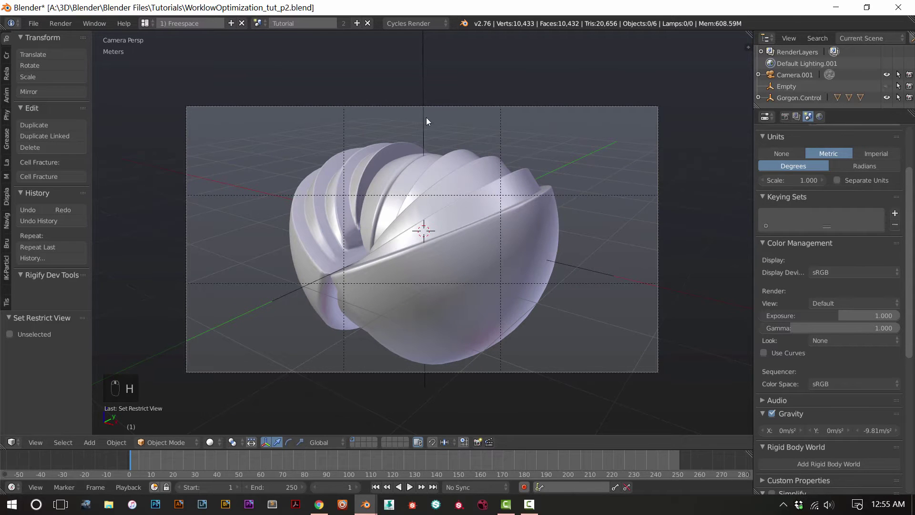
right_click(562, 268)
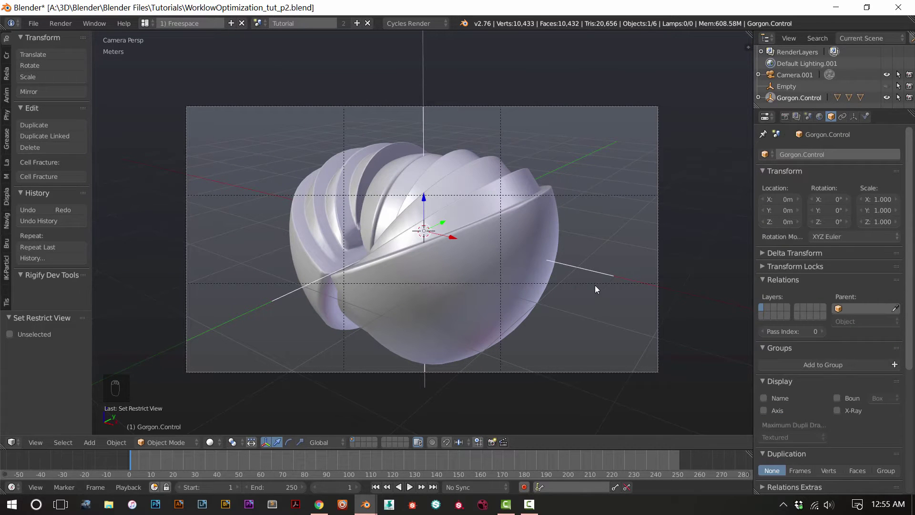
key(r)
click(440, 385)
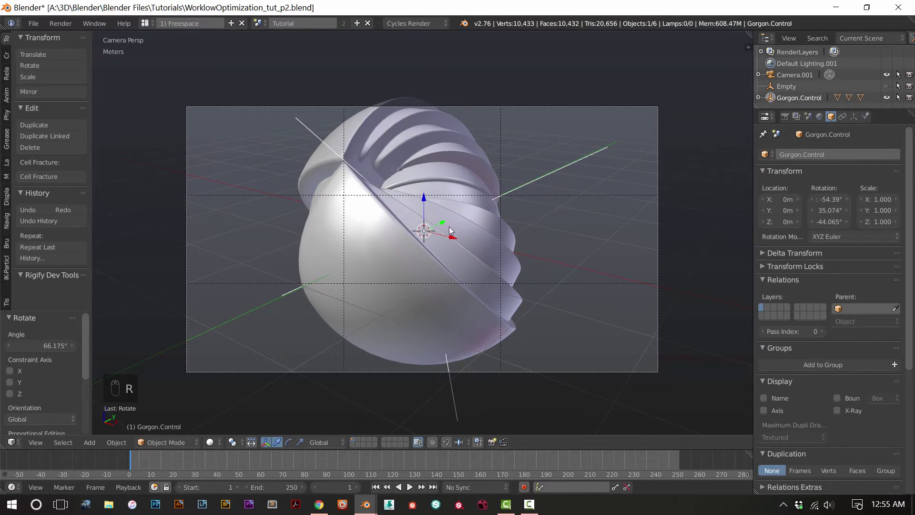
key(r)
key(r)
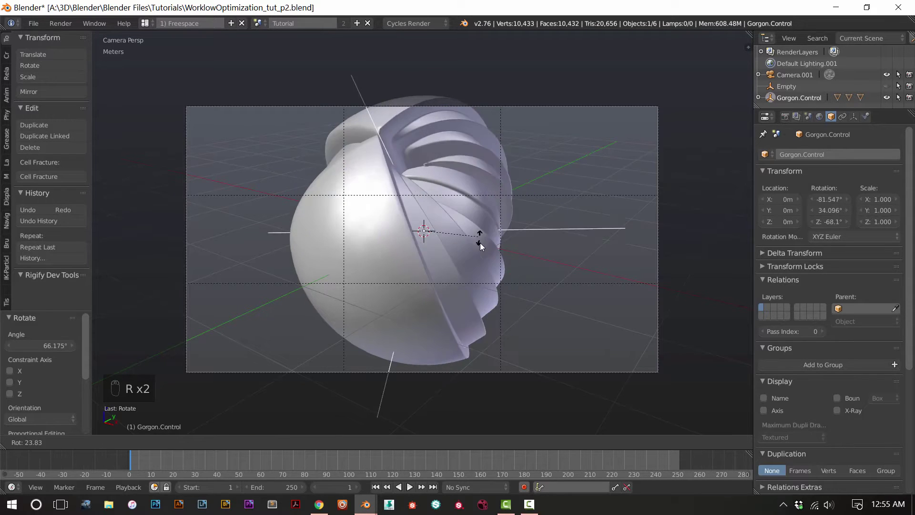
middle_click(480, 233)
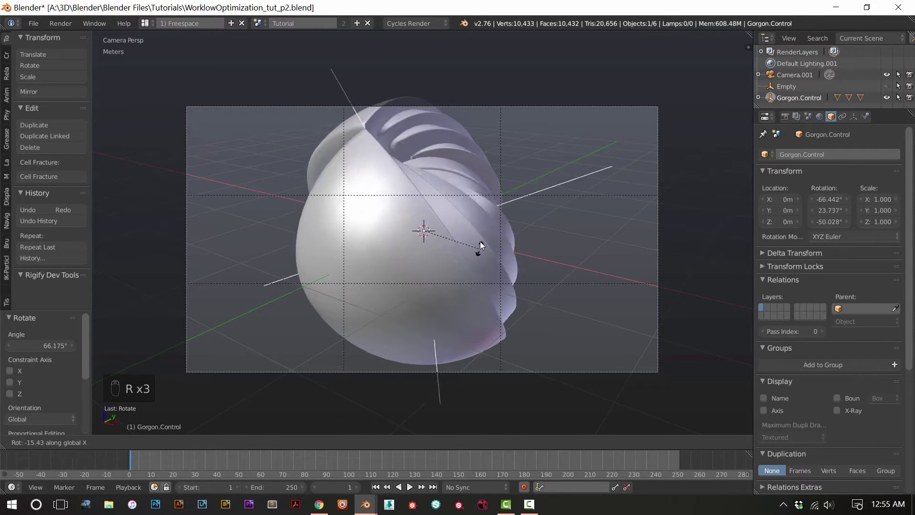
click(479, 215)
- Rotate the Gorgon.Control empty by about 58° around the global Z axis
key(r)
middle_click(478, 212)
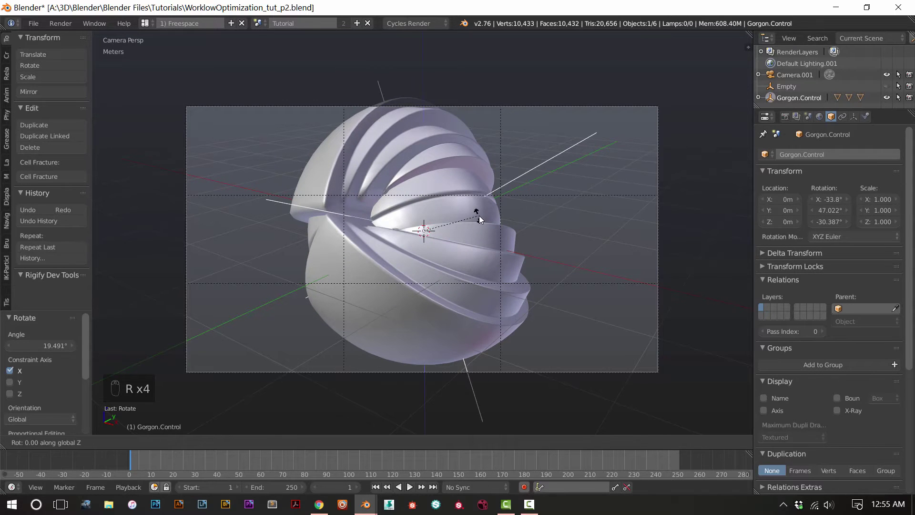
click(429, 221)
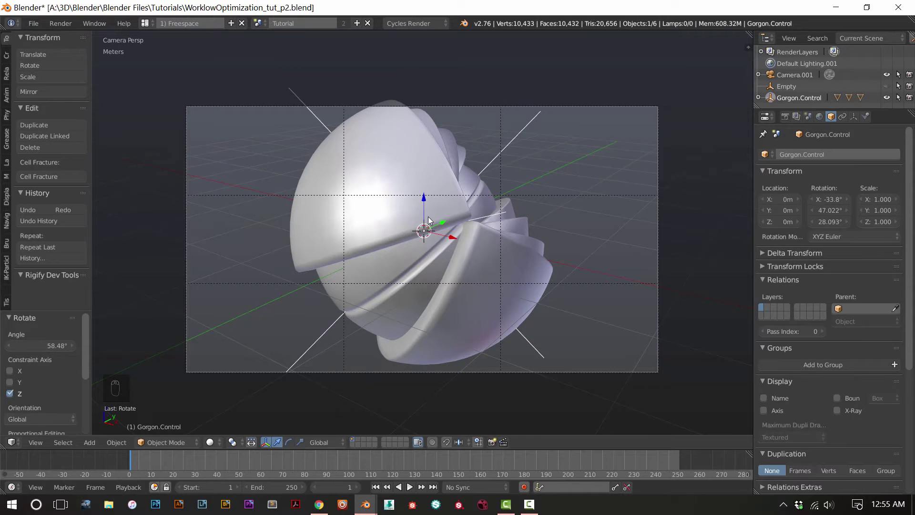
key(r)
click(429, 220)
- Move the camera about 65 cm in X, 74 cm in Y and 56 cm in Z to place the model near the lower-left thirds intersection
scroll(425, 257, down, 2)
right_click(586, 256)
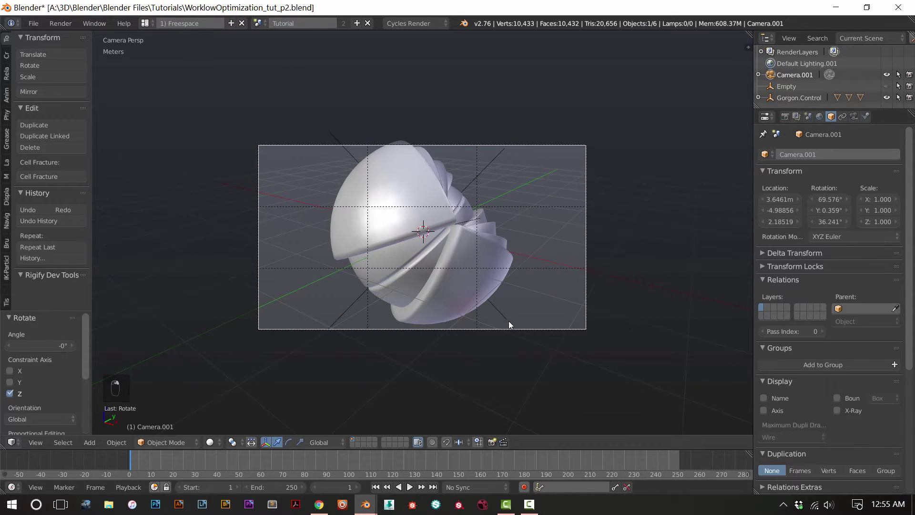
key(g)
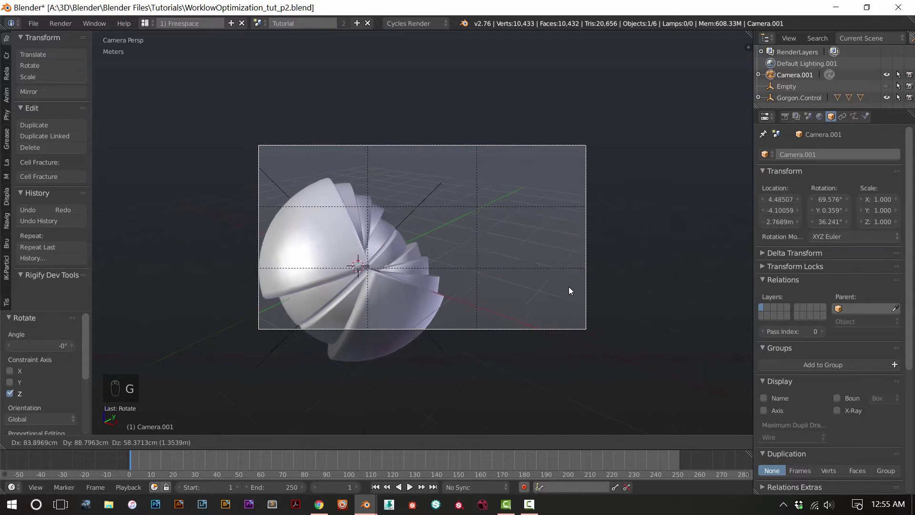
click(558, 290)
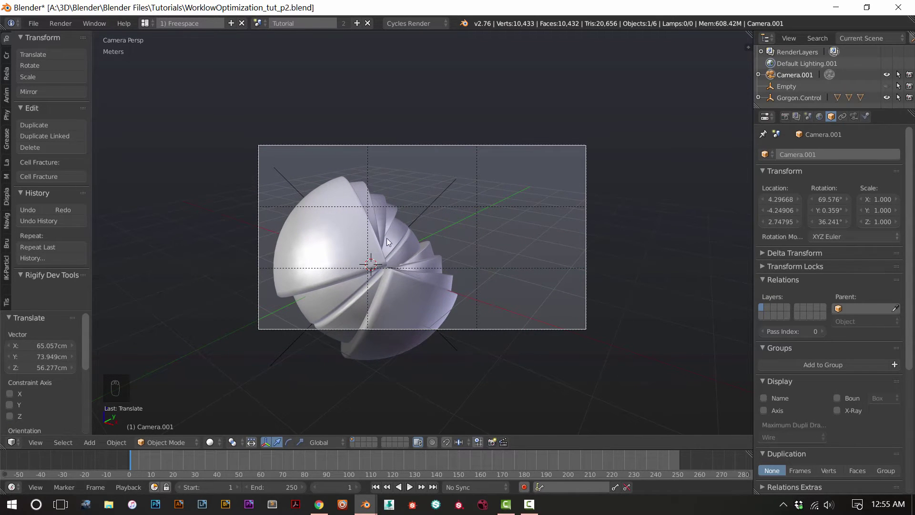
- Switch the camera's lens unit to Field of View and widen the angle to about 138.6°
click(853, 117)
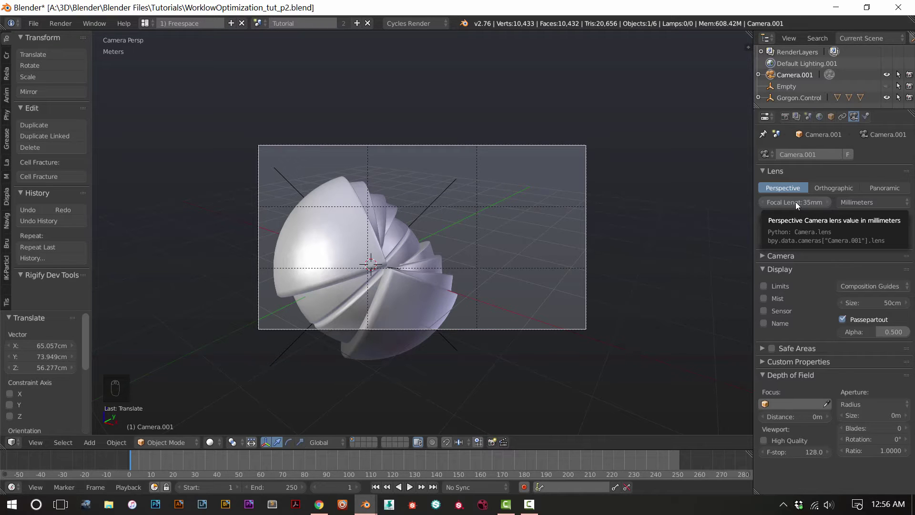
click(863, 202)
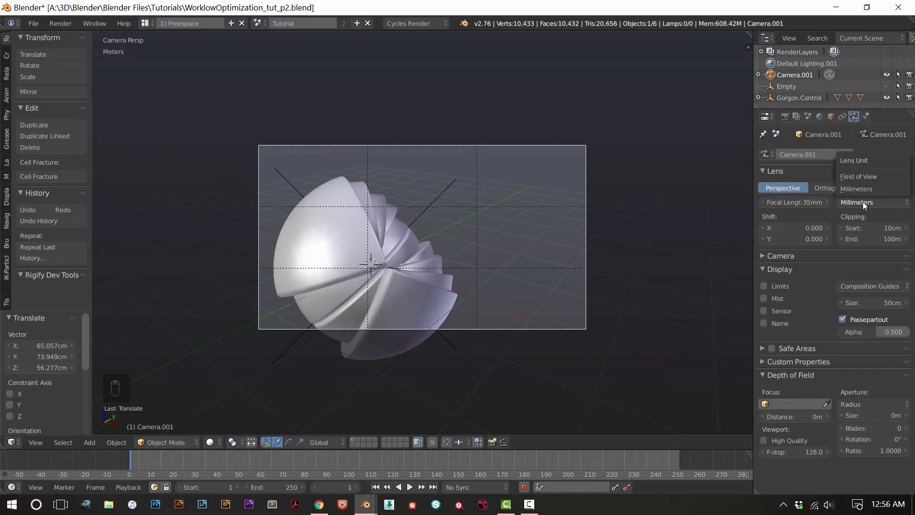
click(876, 175)
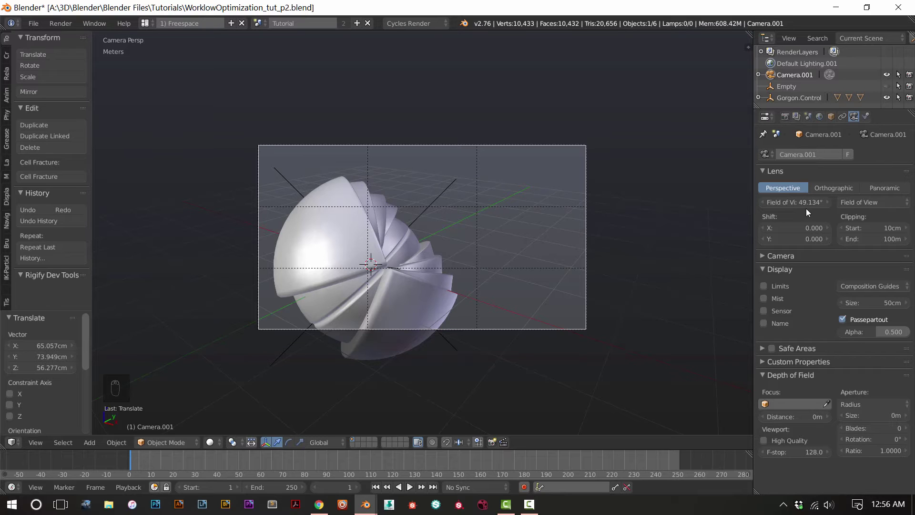
drag(795, 202, 889, 203)
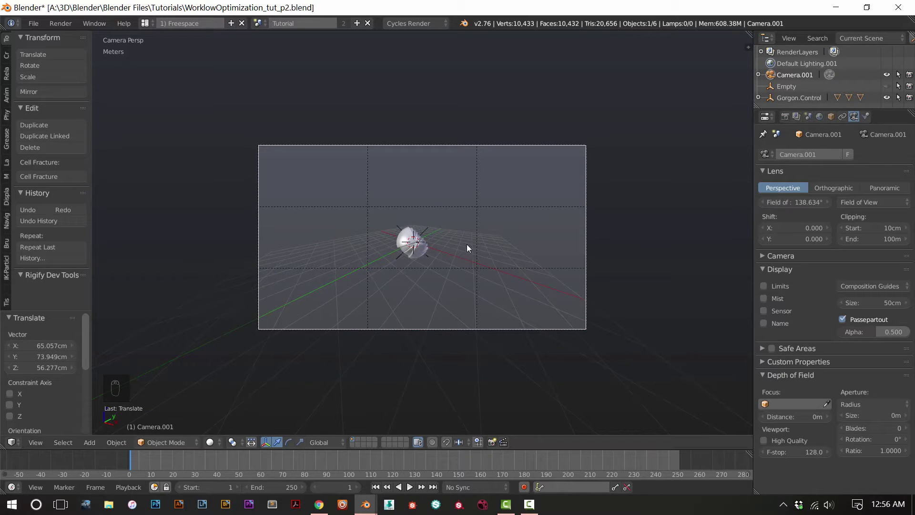
scroll(405, 286, up, 3)
scroll(413, 262, down, 1)
scroll(413, 262, up, 2)
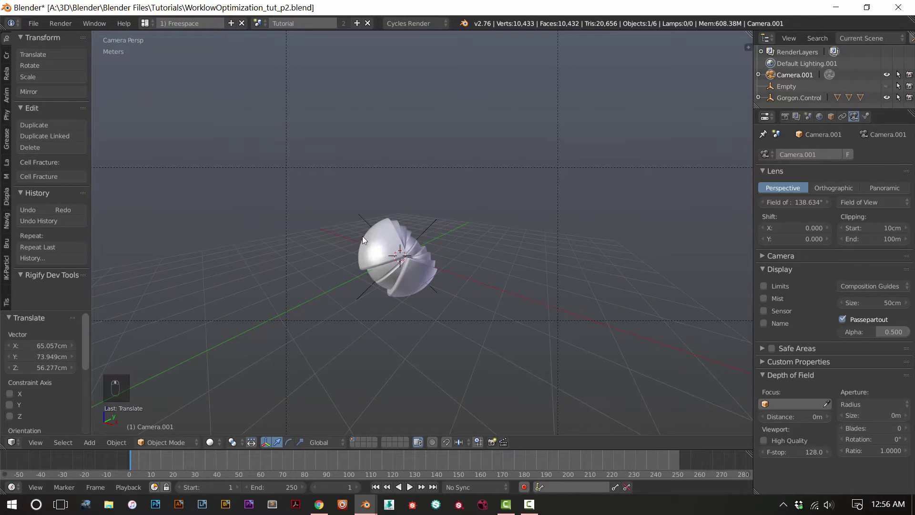
scroll(510, 250, down, 4)
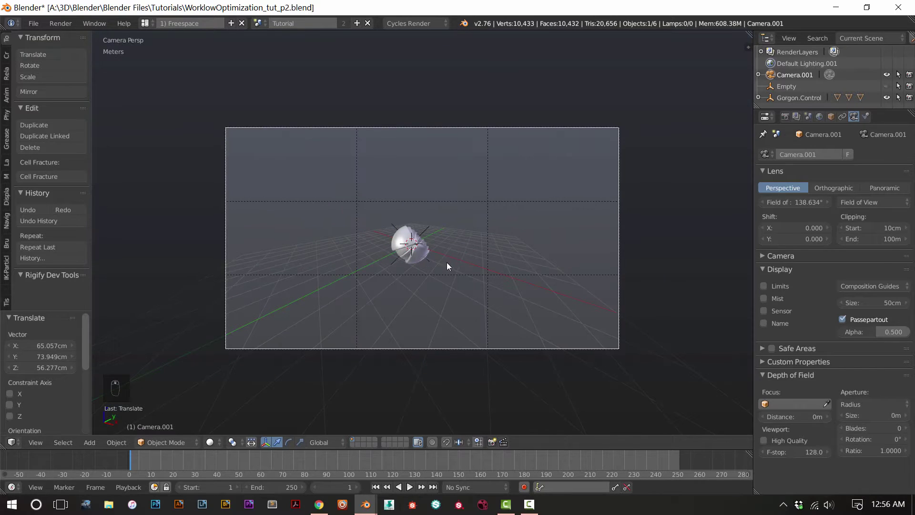
- Switch the camera's lens unit to Millimeters and set the focal length to 70 mm
click(851, 201)
click(866, 192)
click(792, 203)
text(70)
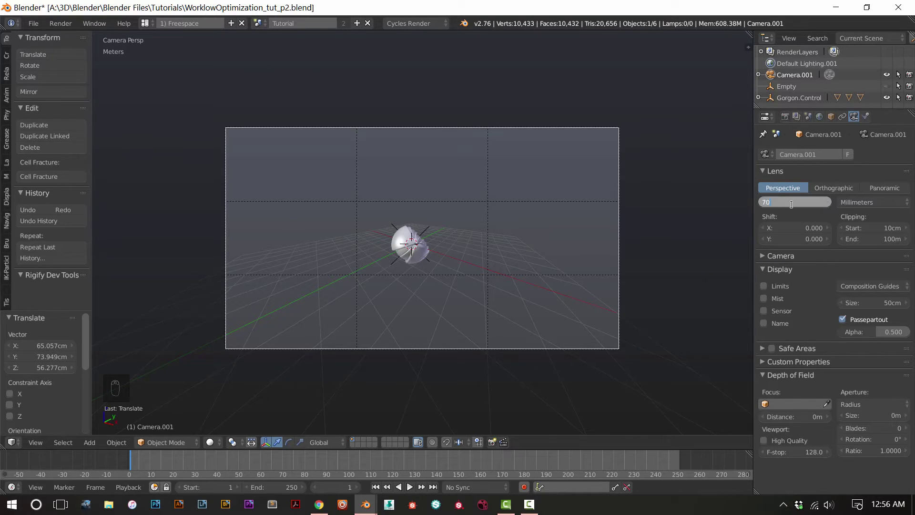
key(Return)
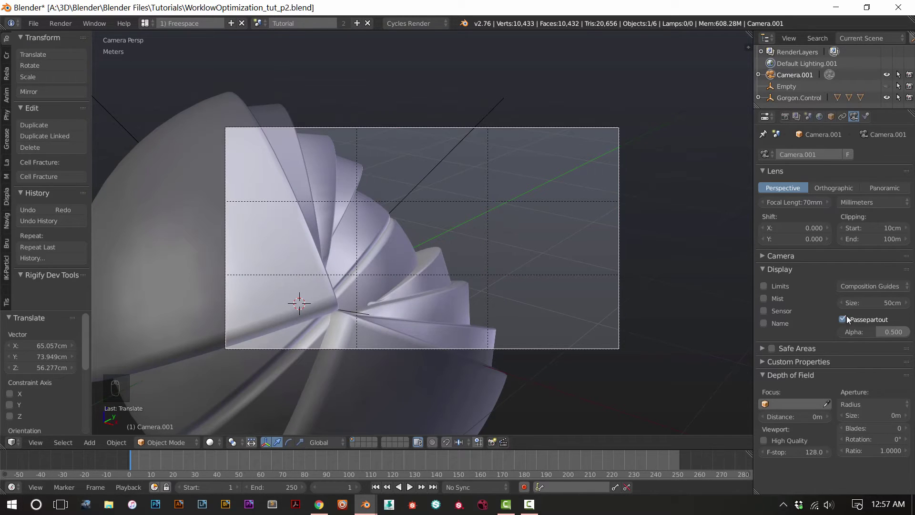
- Expand the camera's sensor settings and apply the Red One 4K camera preset
click(762, 256)
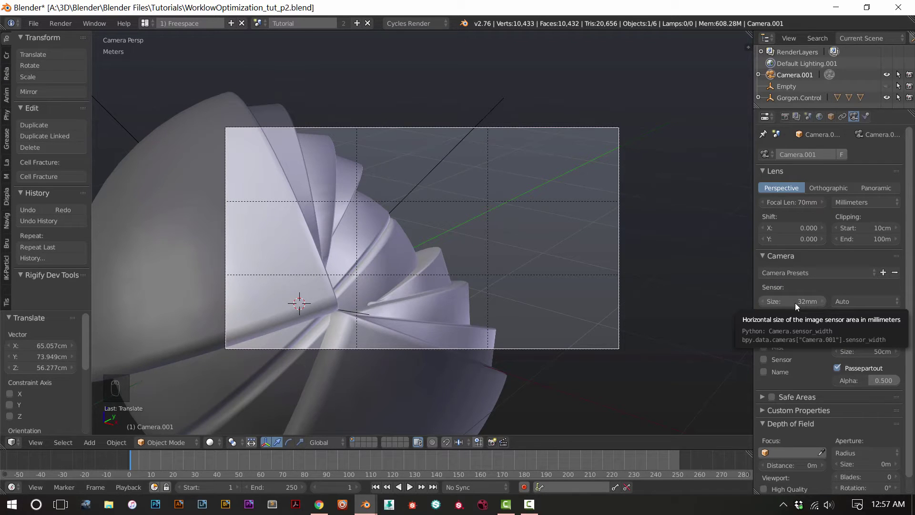
click(797, 275)
click(810, 271)
mouse_move(804, 19)
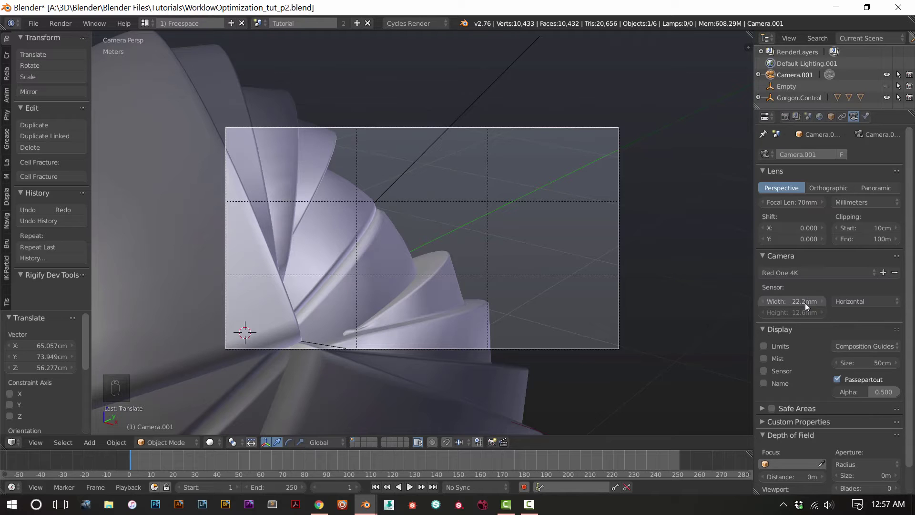
click(801, 273)
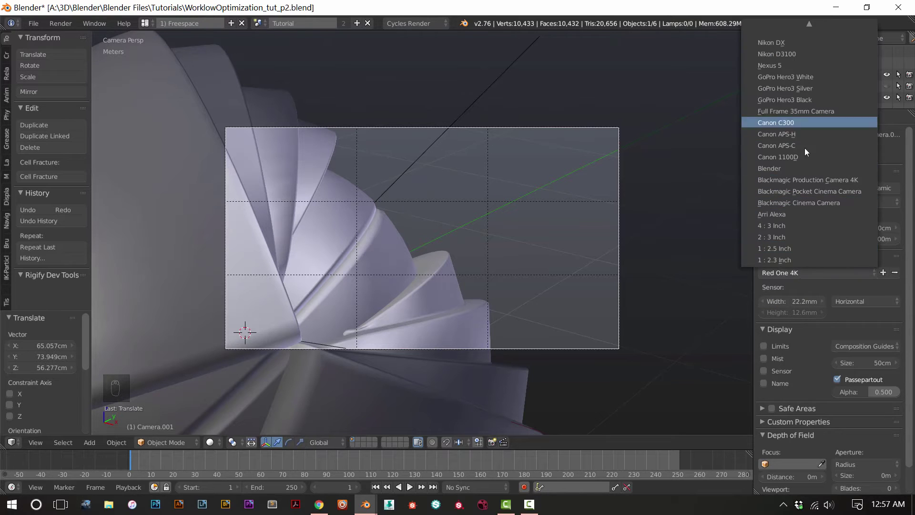
right_click(817, 305)
- Set the camera's sensor width to 65 mm and its sensor fit to Auto
click(799, 303)
text(35)
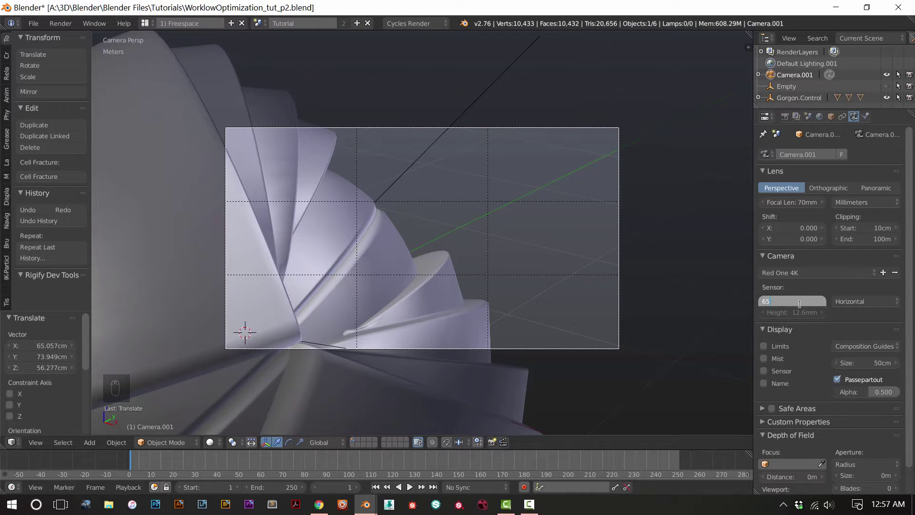
key(Return)
click(866, 301)
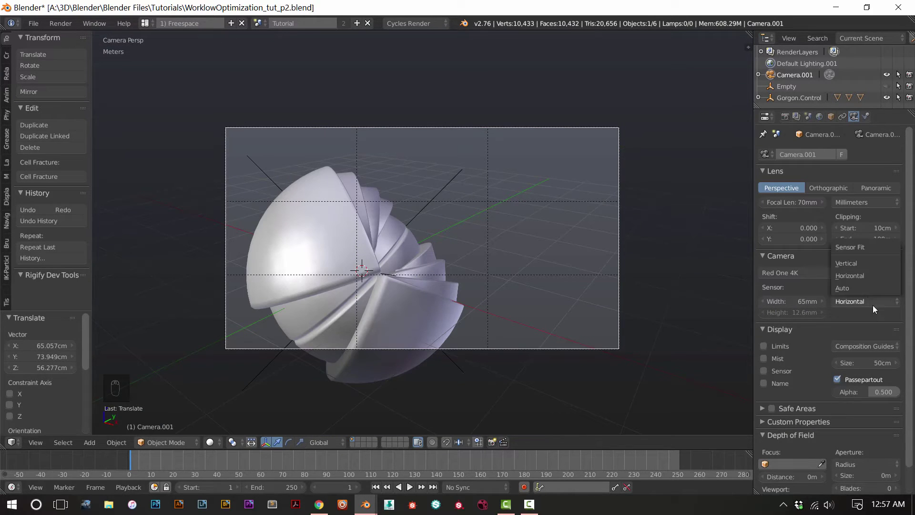
click(864, 287)
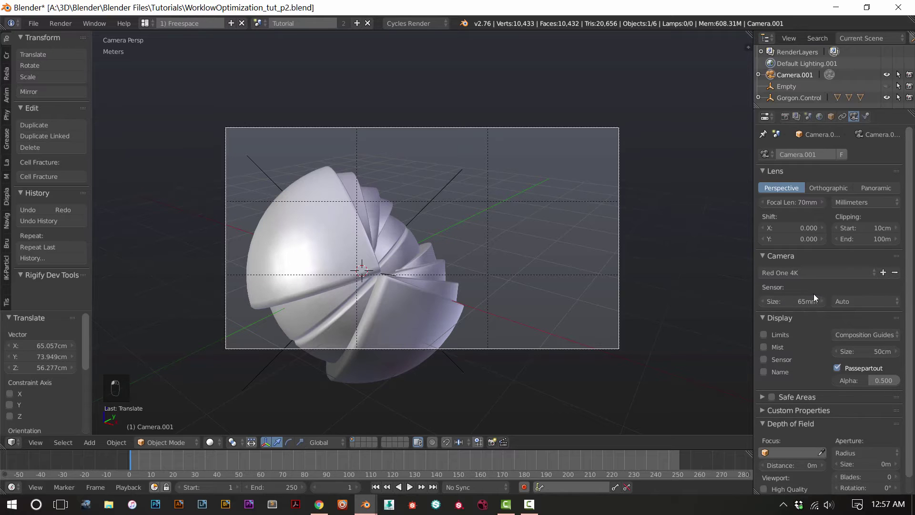
- Apply the Default camera preset and set the sensor size to 65 mm
click(799, 274)
mouse_move(811, 19)
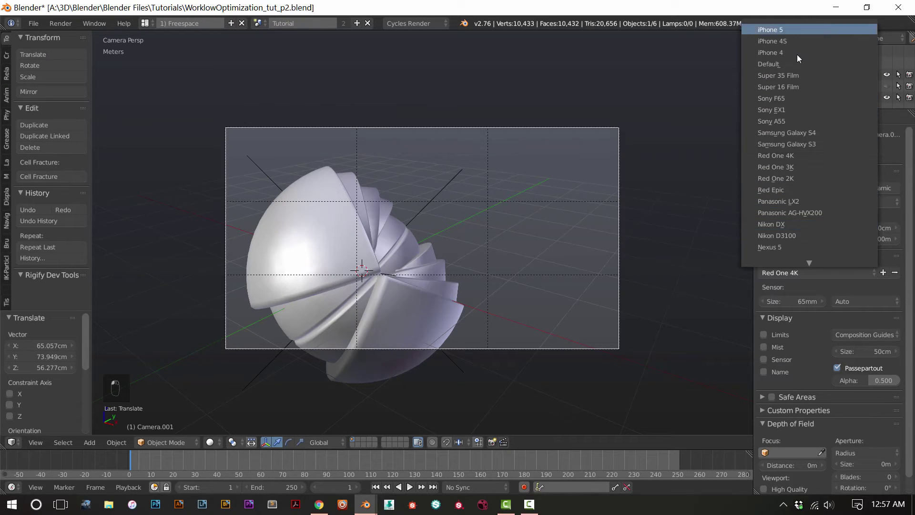
click(799, 72)
click(801, 315)
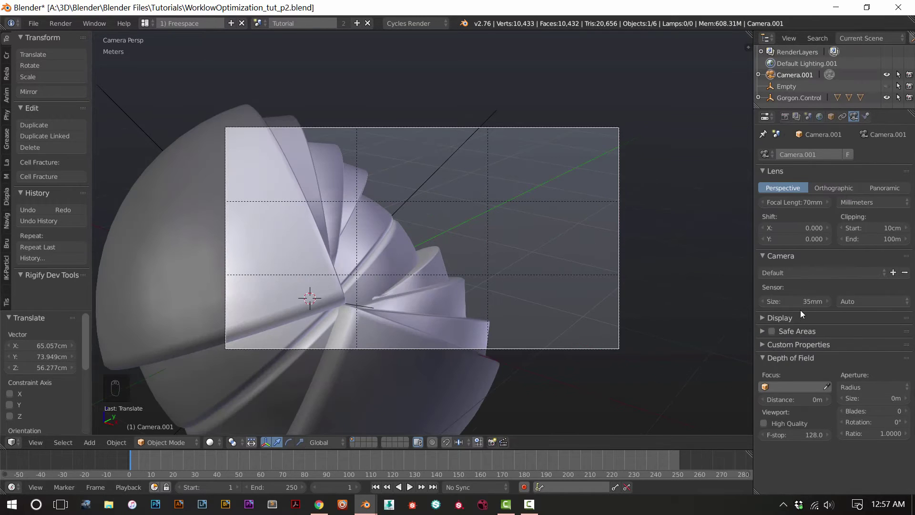
click(800, 316)
click(787, 301)
text(65)
key(Return)
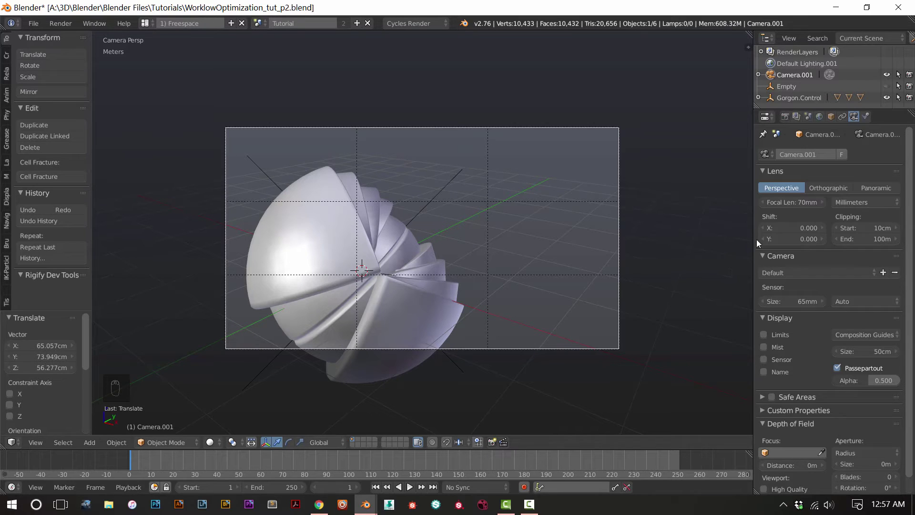
drag(791, 202, 767, 202)
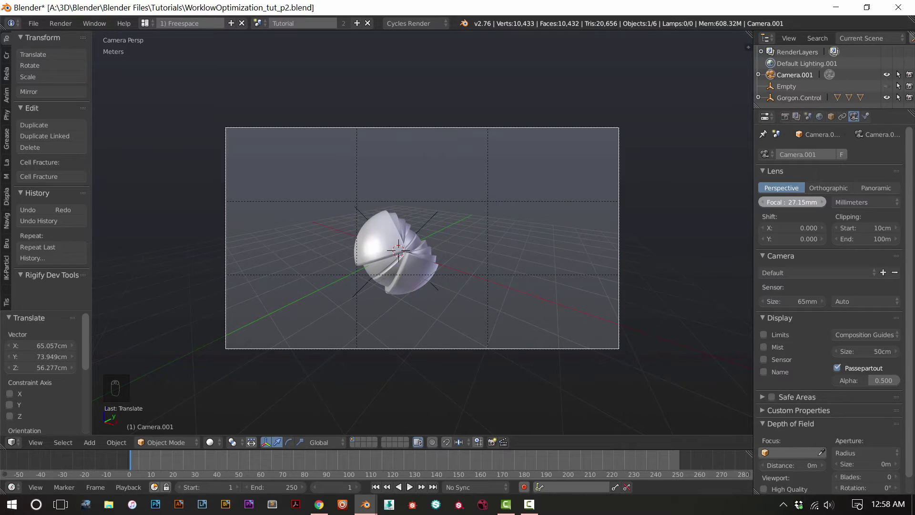
drag(767, 202, 772, 202)
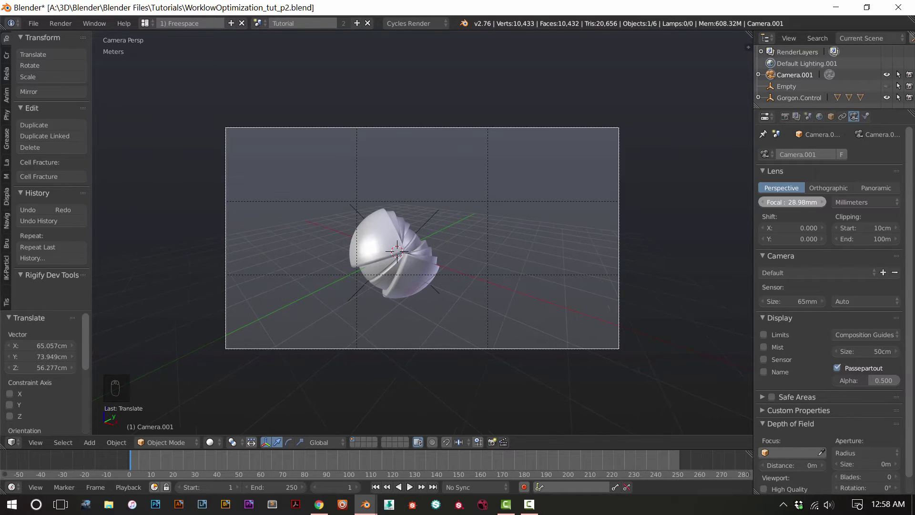
key(Escape)
- Move the camera back along its local Z axis, by about 84 cm in X, -1.14 m in Y and 53 cm in Z
key(g)
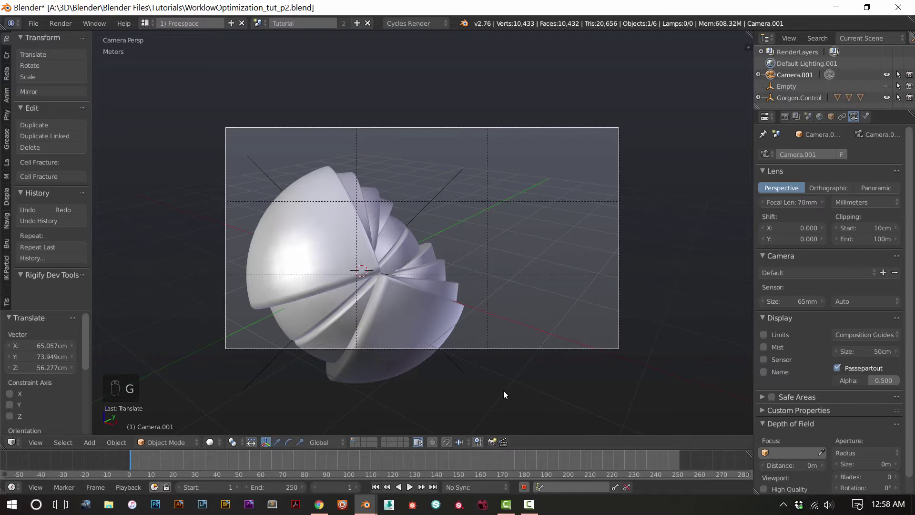
key(z)
key(z)
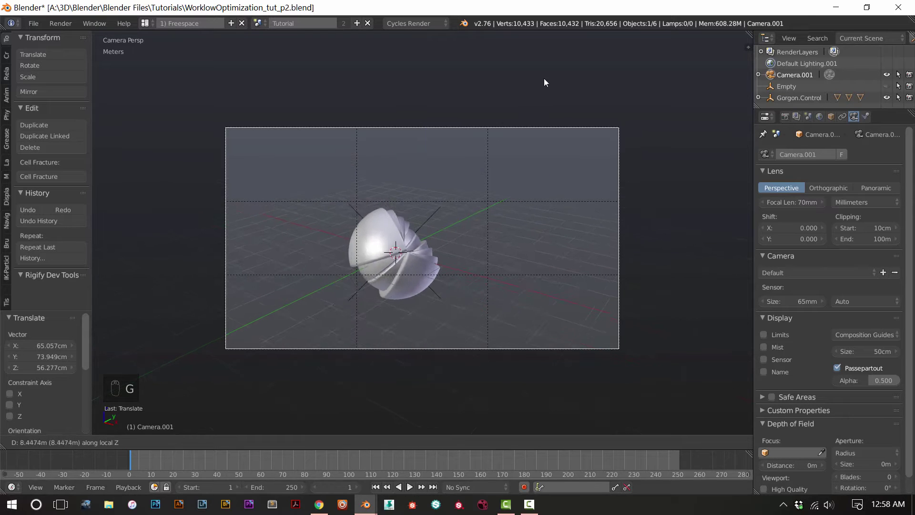
click(536, 32)
key(r)
click(450, 321)
key(g)
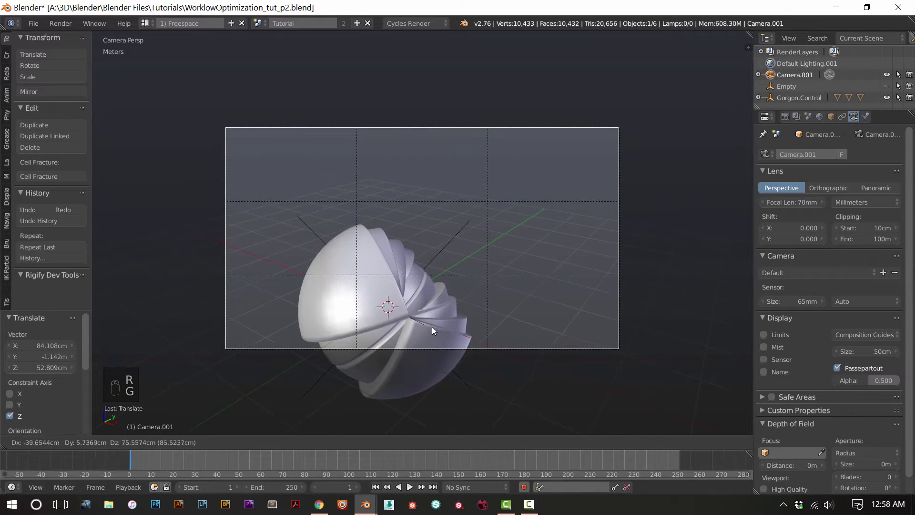
key(Escape)
- Move the camera toward the model along its local Z axis and rotate it by about -30.1° around the global Z axis
key(g)
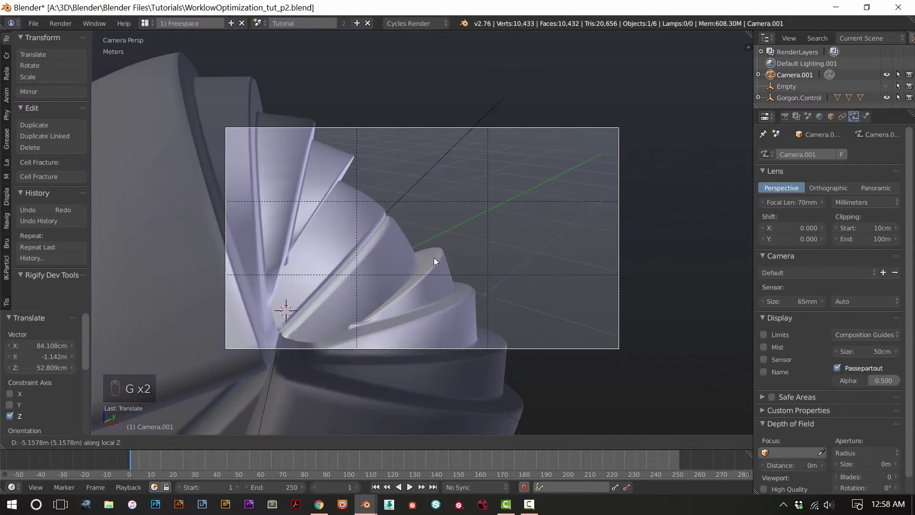
click(445, 272)
key(r)
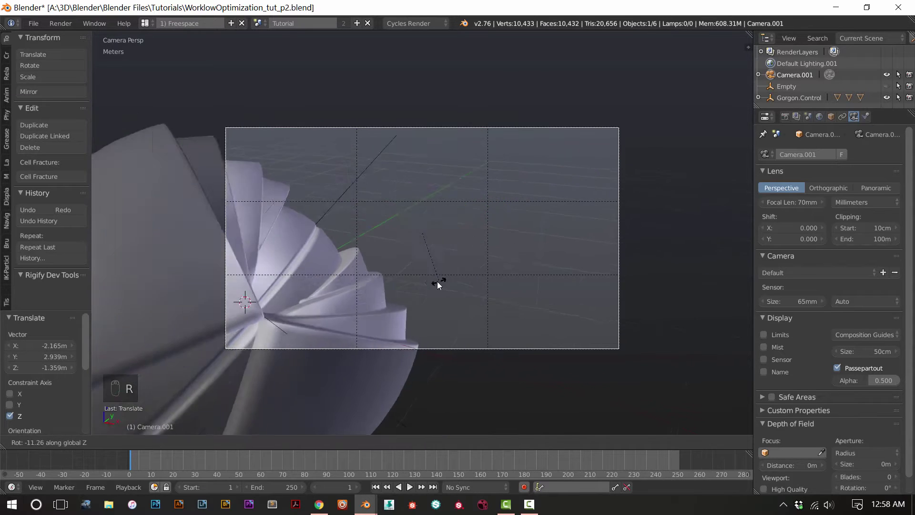
click(429, 269)
- Move the camera about -1.52 m in X, -34 cm in Y and -46 cm in Z, and rotate it about 19.6° around global Z
key(g)
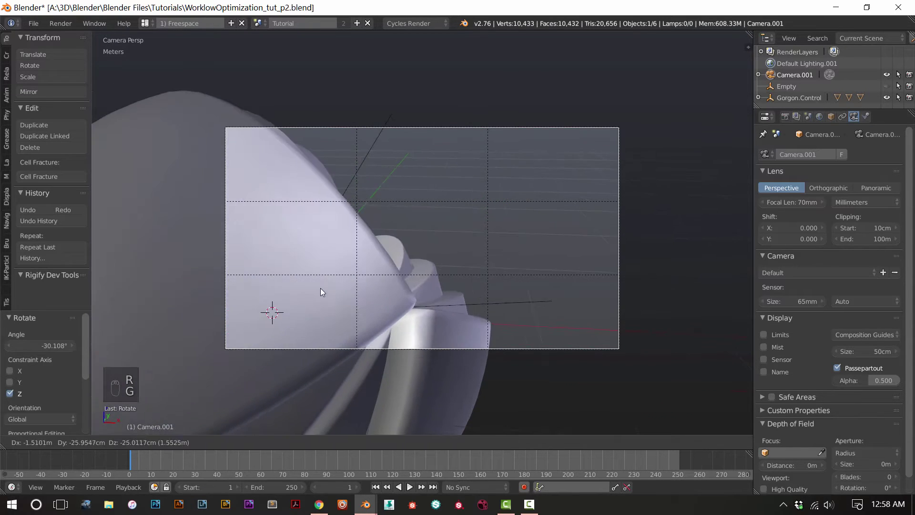
click(324, 305)
key(r)
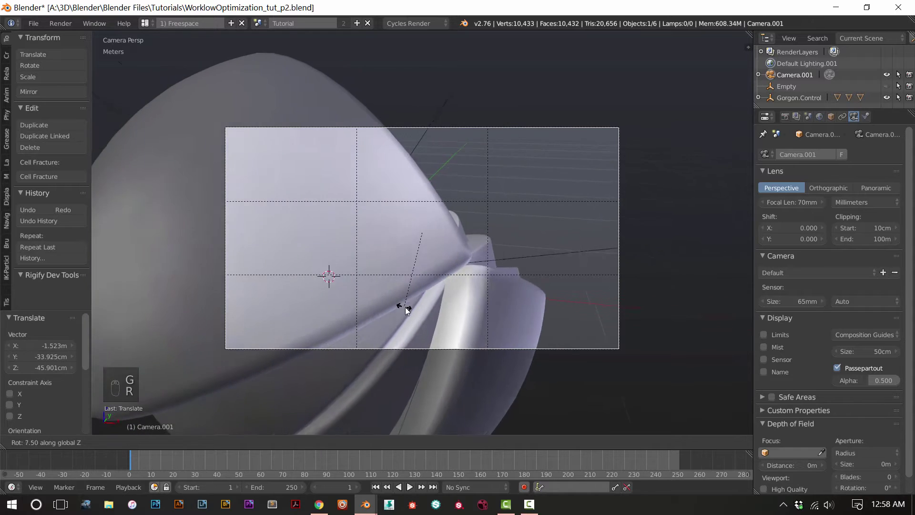
click(420, 308)
- Shift the camera by about 73 cm in X, 43 cm in Y and 17 cm in Z to reframe the model
key(g)
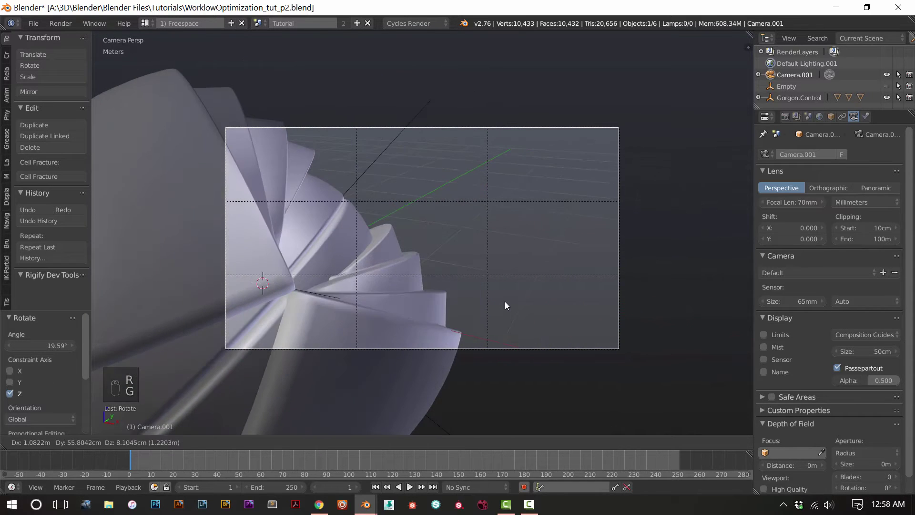
click(479, 300)
key(g)
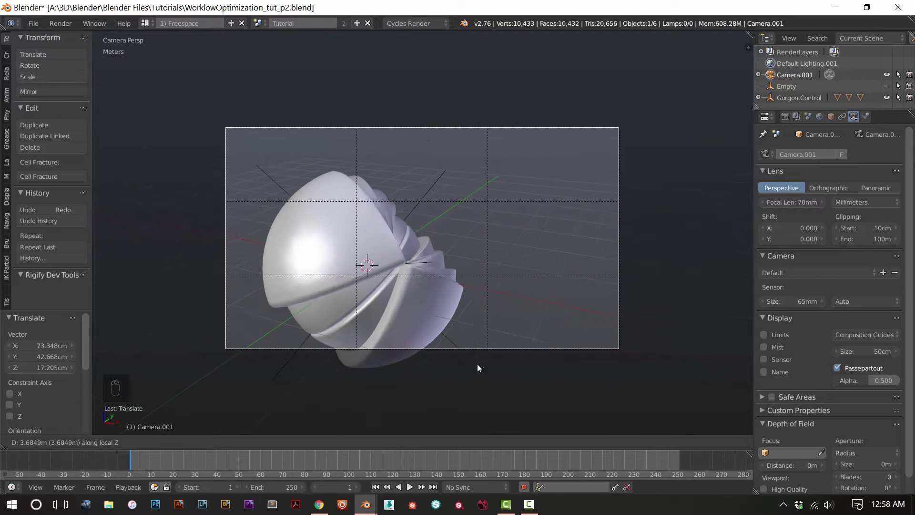
key(Escape)
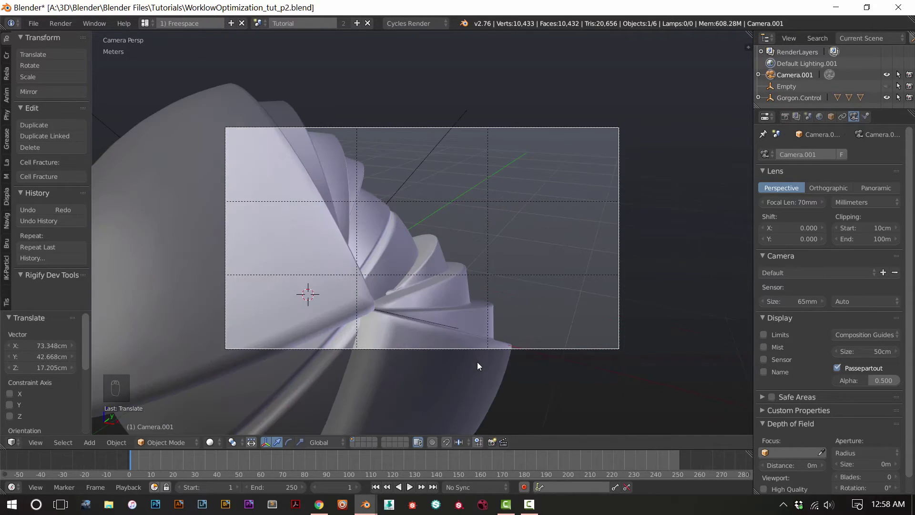
- Clear the camera's rotation, location and scale
scroll(474, 356, down, 1)
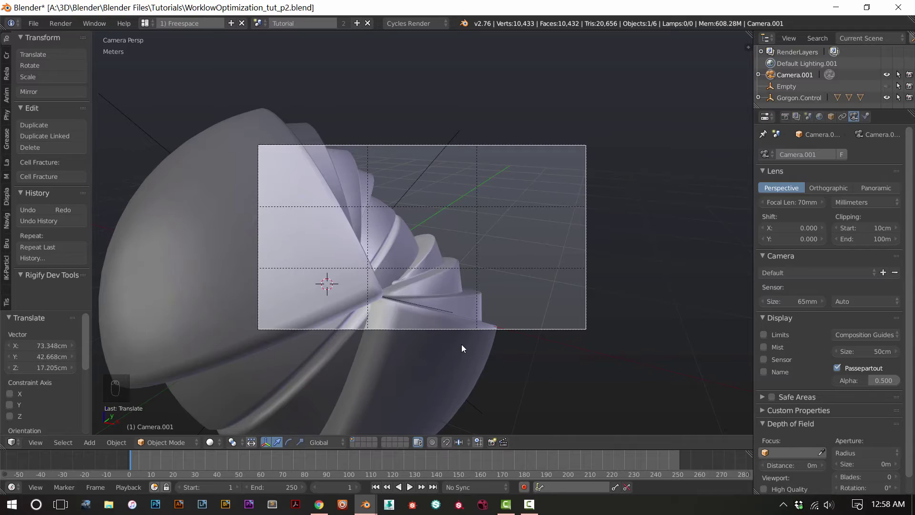
key(alt+r)
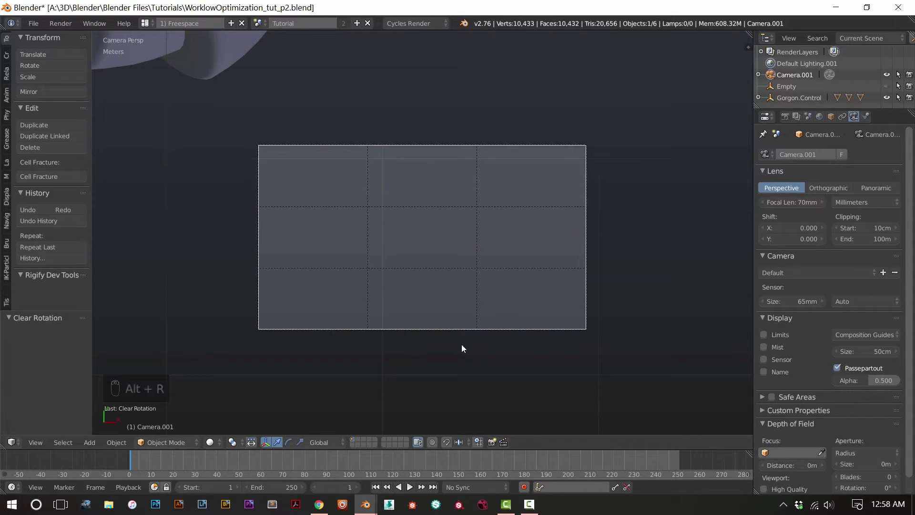
key(alt+g)
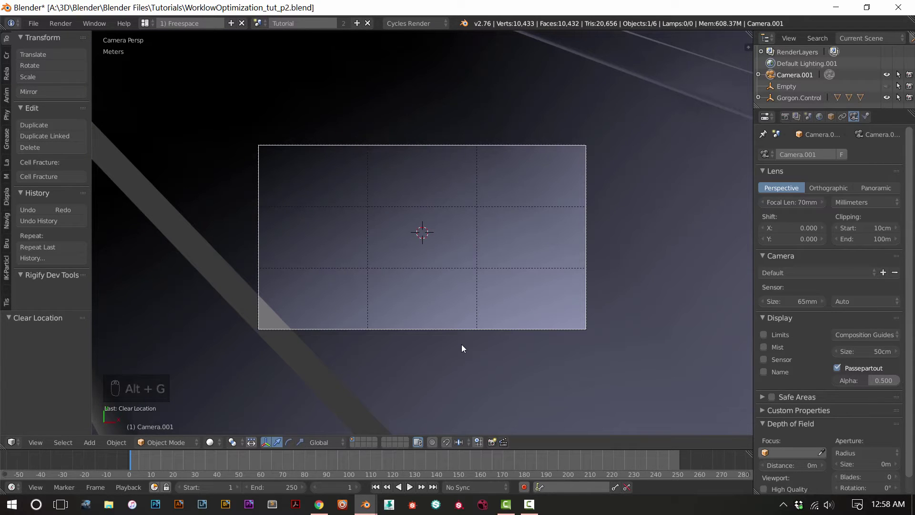
key(alt+s)
- Rotate the camera 90° around the global X axis
key(r)
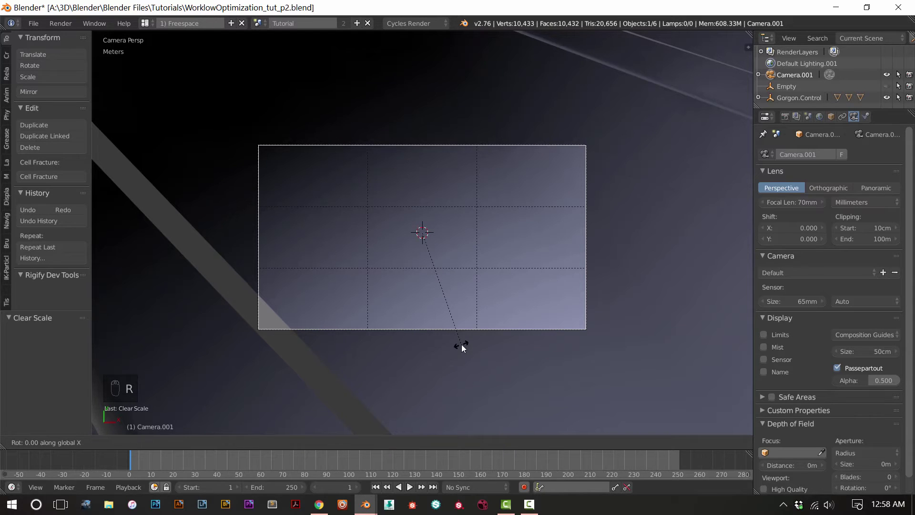
text(90)
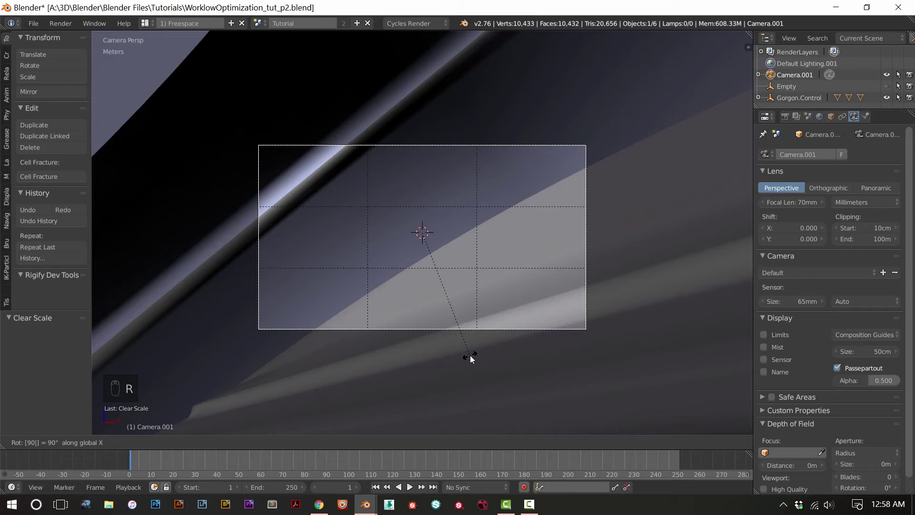
click(470, 356)
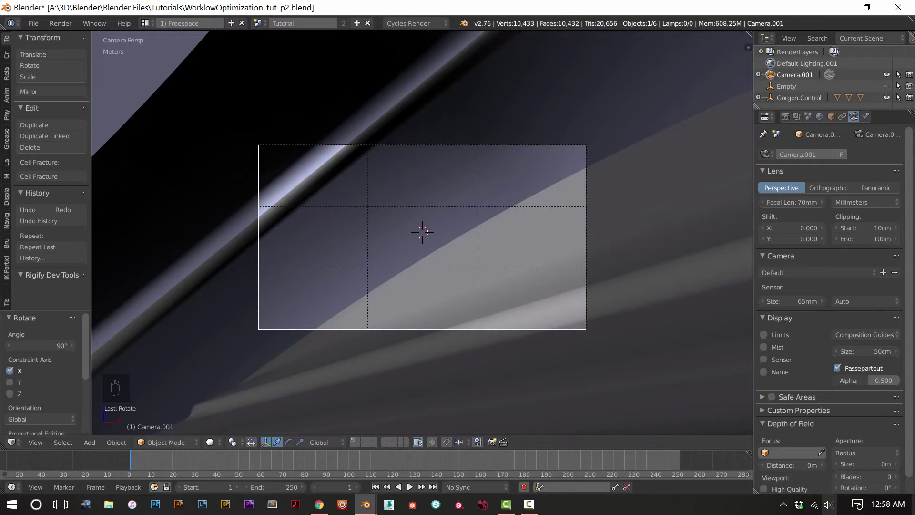
- Move the camera back along its local Z axis by about 9 m so the whole model fits centred in the frame
scroll(538, 241, down, 5)
scroll(538, 244, up, 3)
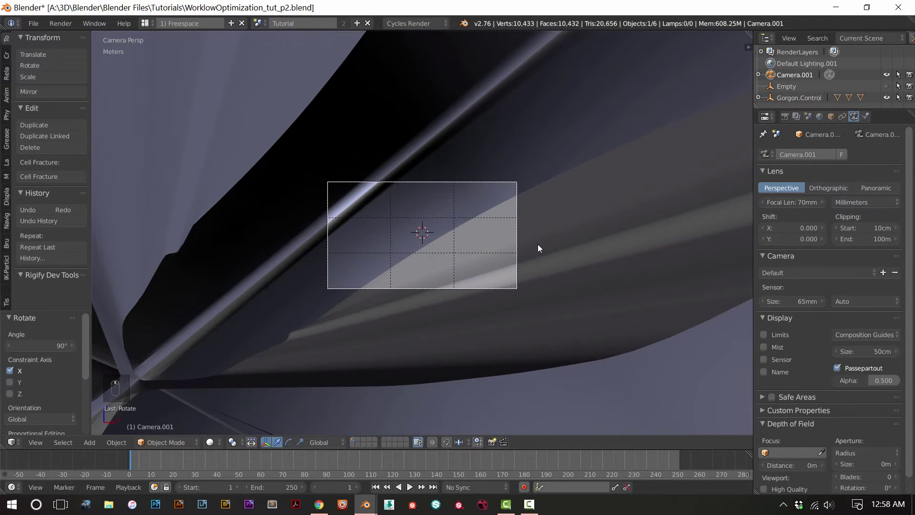
key(g)
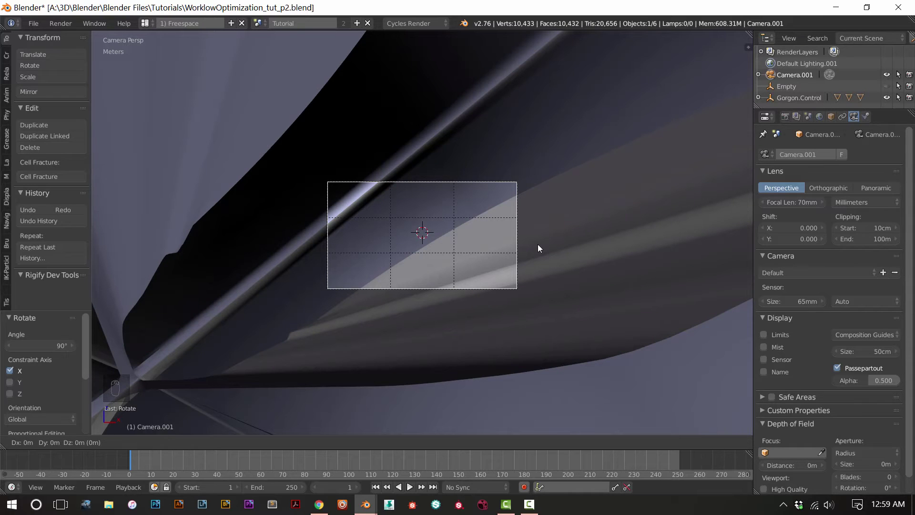
key(z)
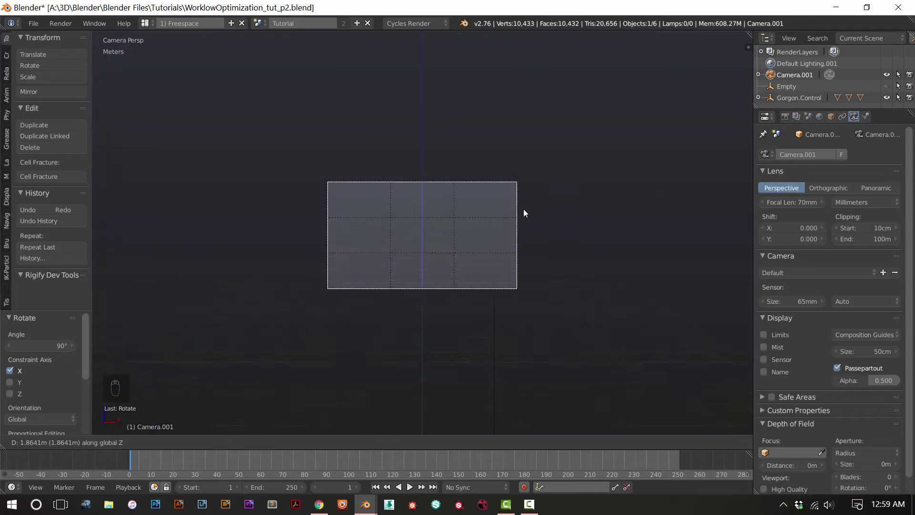
key(z)
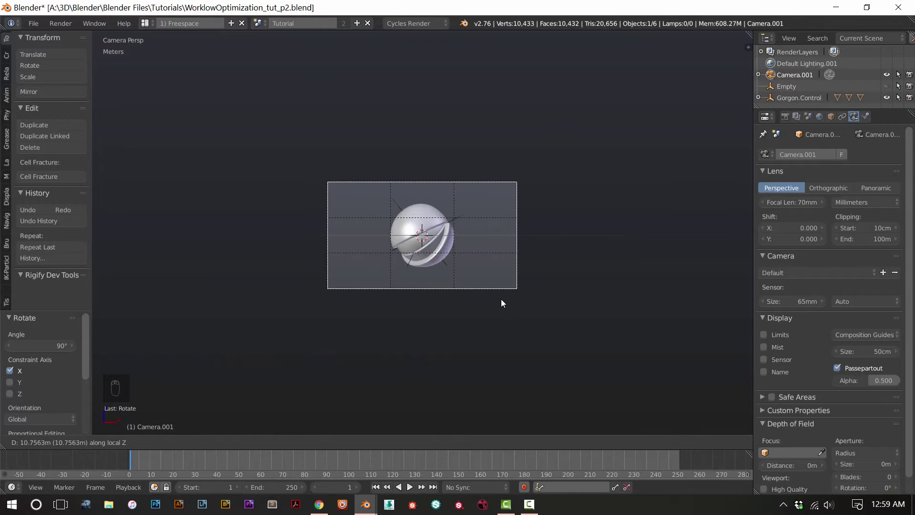
click(494, 299)
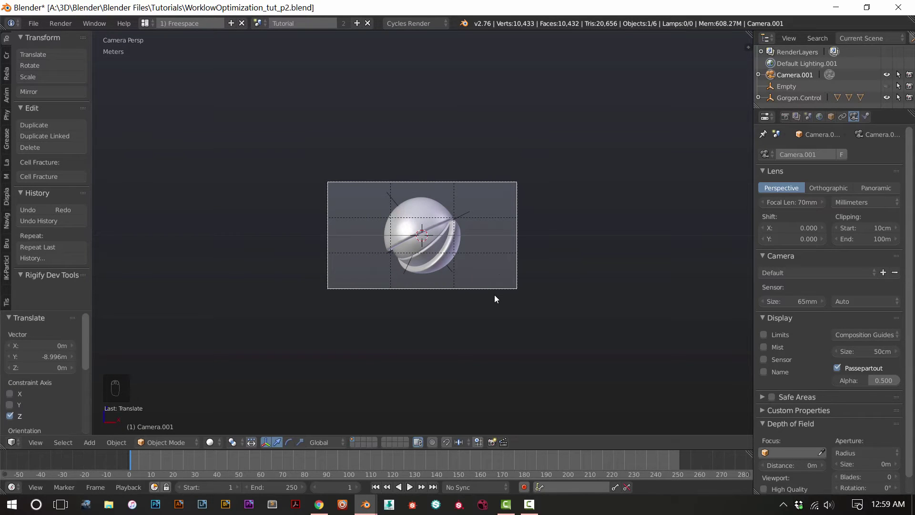
- Rotate the Gorgon.Control empty about -142.7° around global Z, 58.3° around global X and 30.1° around global Z
scroll(499, 276, up, 5)
right_click(518, 182)
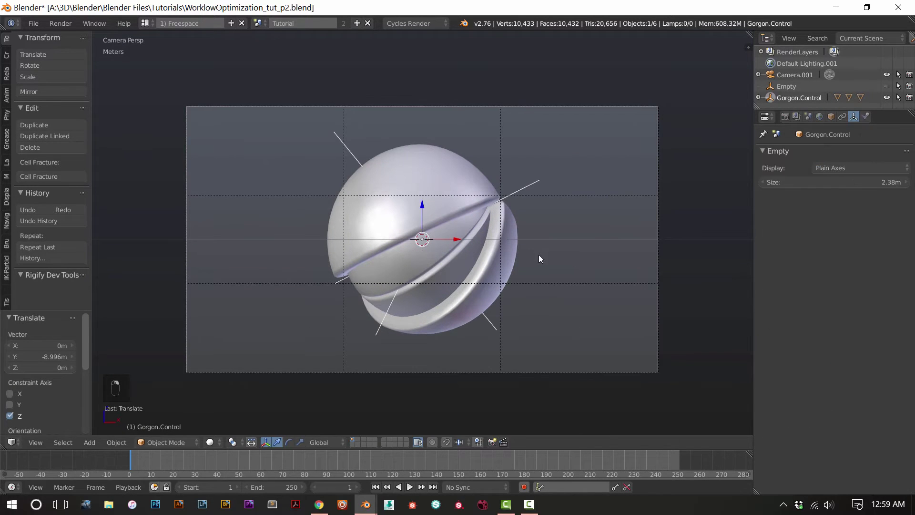
key(r)
key(z)
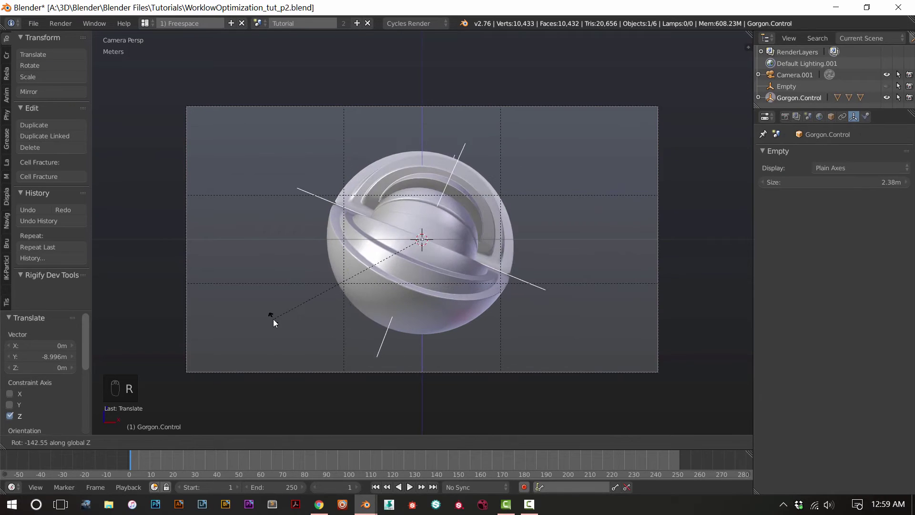
click(268, 290)
key(r)
key(x)
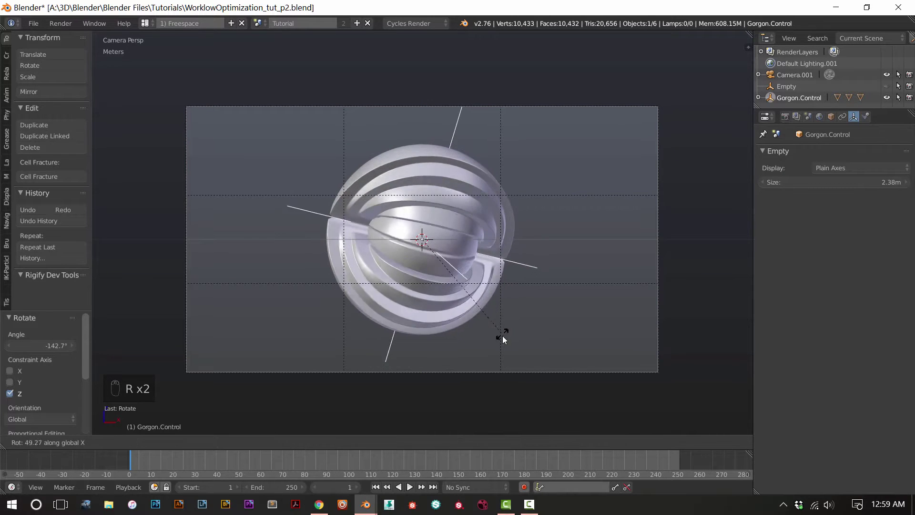
click(509, 367)
key(r)
key(z)
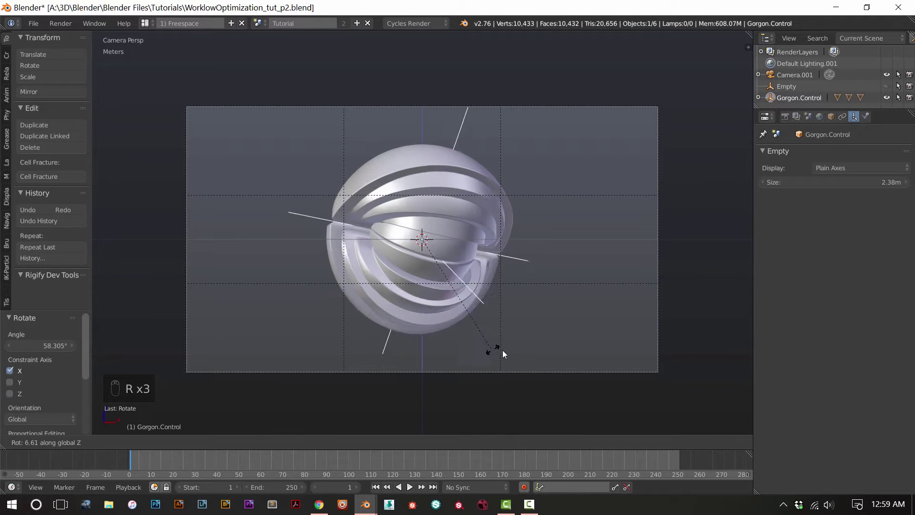
click(564, 339)
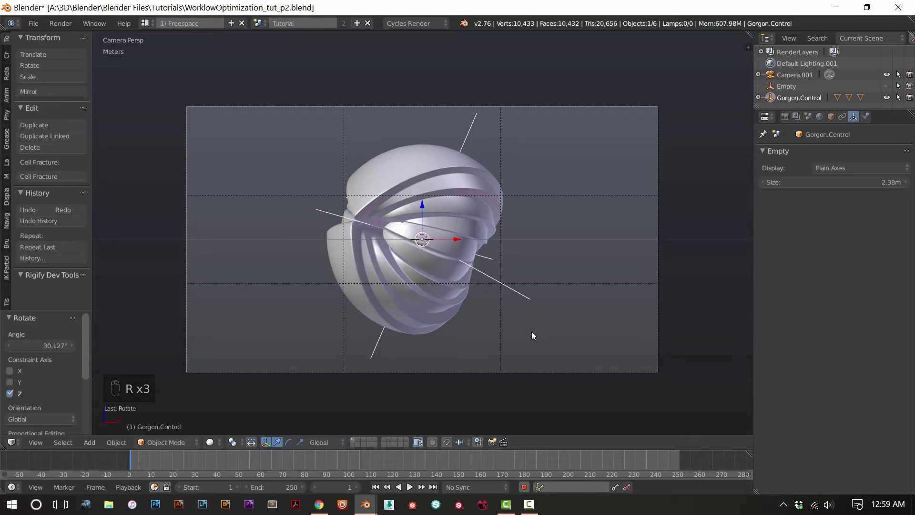
- Move the Gorgon.Control empty about -2.53 m in X and 1.99 m in Z
key(g)
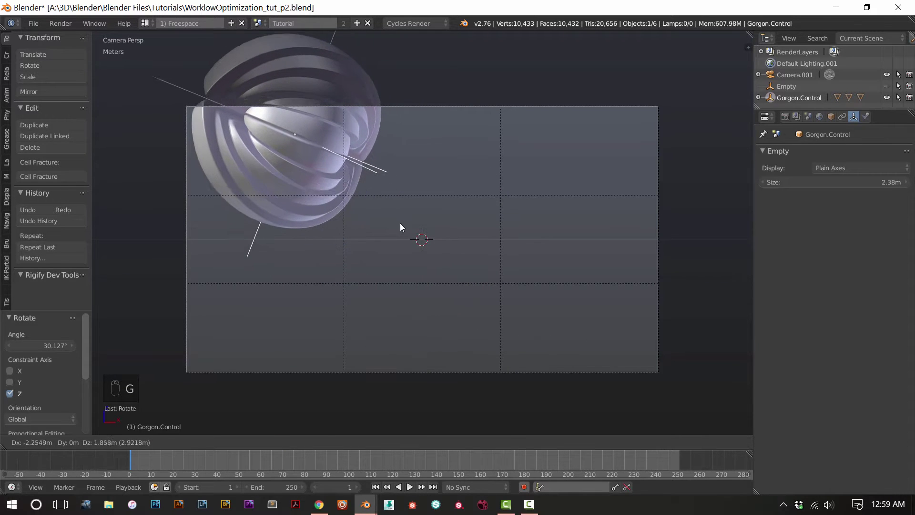
click(387, 217)
key(s)
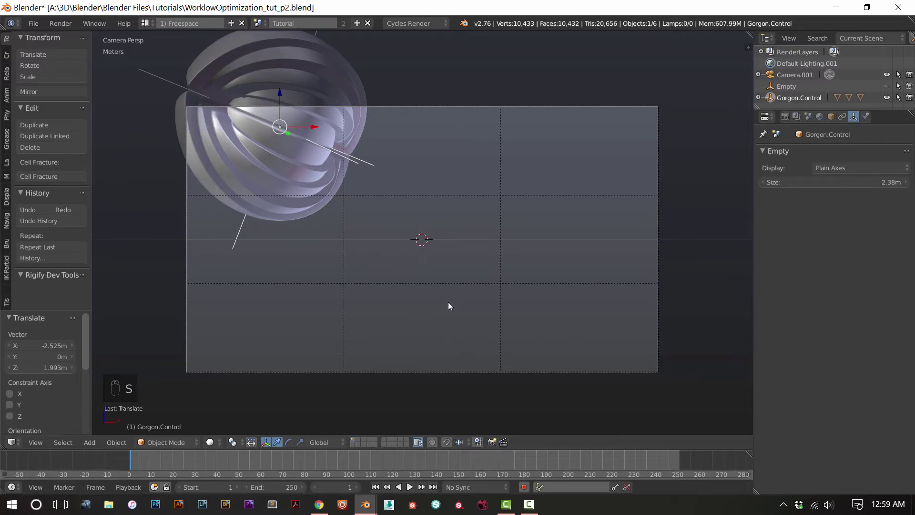
- Move the camera back about 4 m along its local Z axis and shift it about -14.6 cm in X and 70.4 cm in Z
right_click(452, 371)
key(g)
key(z)
key(z)
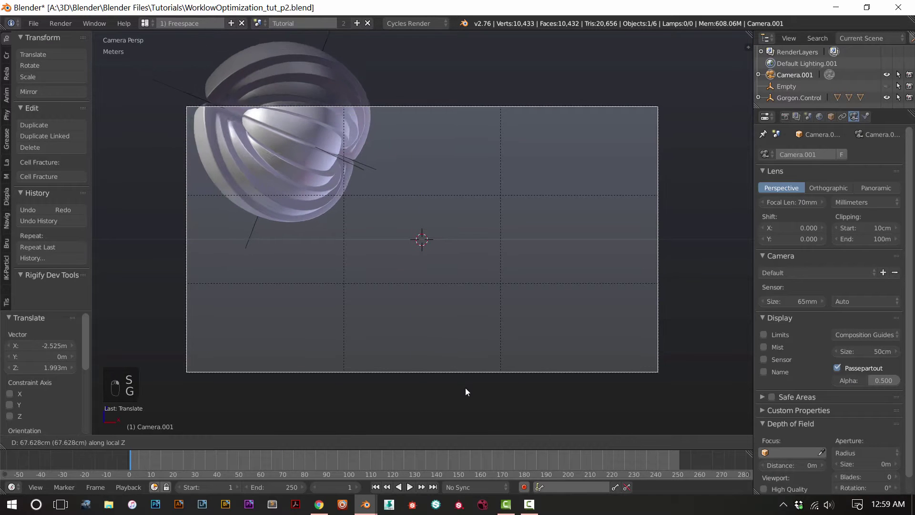
click(476, 410)
key(g)
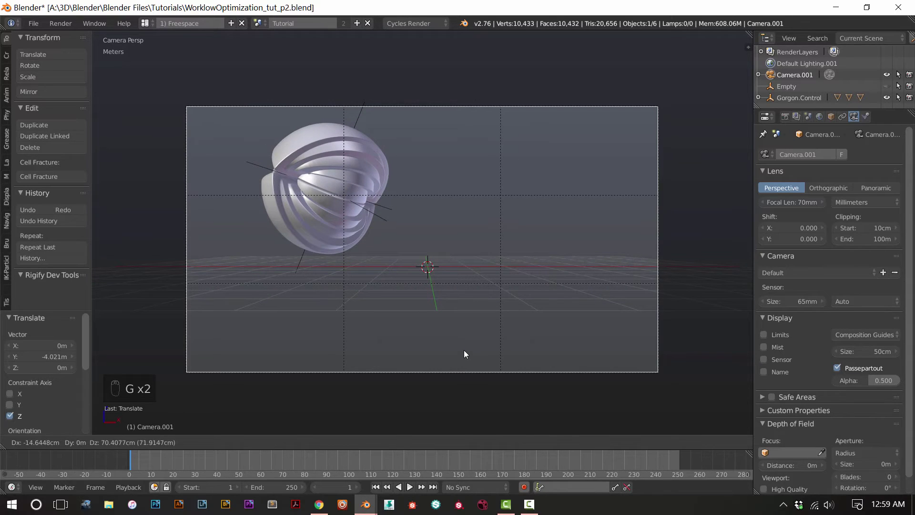
click(464, 351)
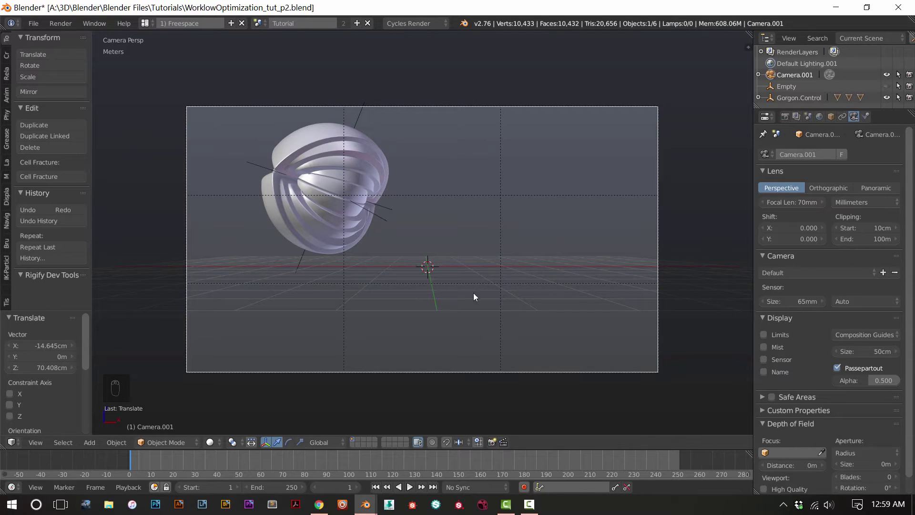
- Move the camera about 3.7 m closer along its local Z axis and shift it sideways to align the model's centre with the vertical thirds guide
key(g)
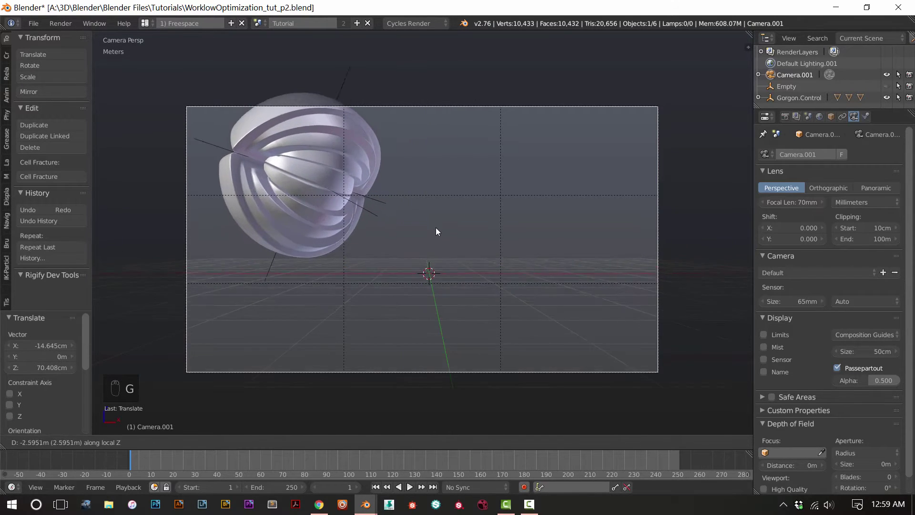
click(441, 238)
key(g)
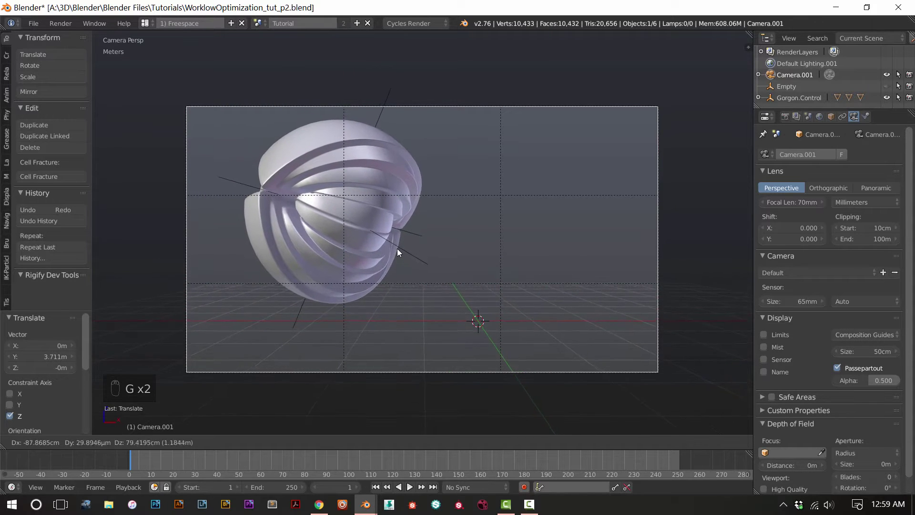
click(389, 237)
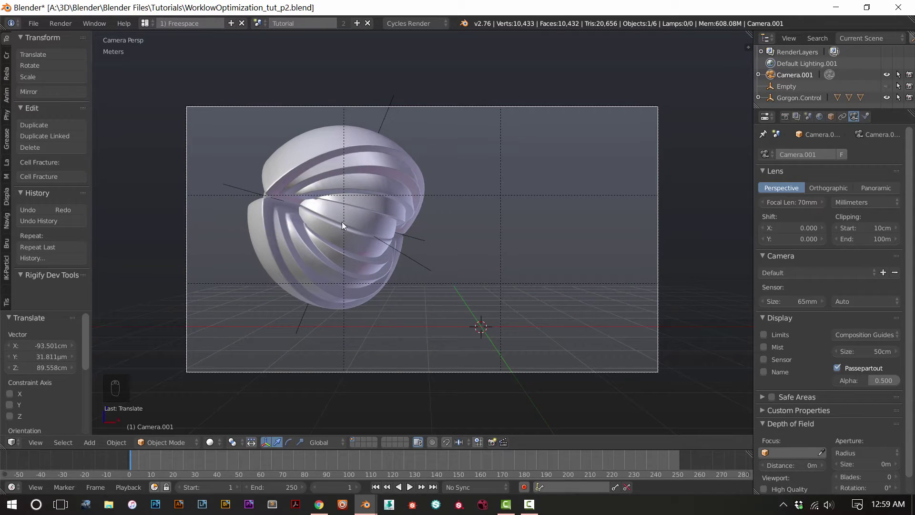
key(g)
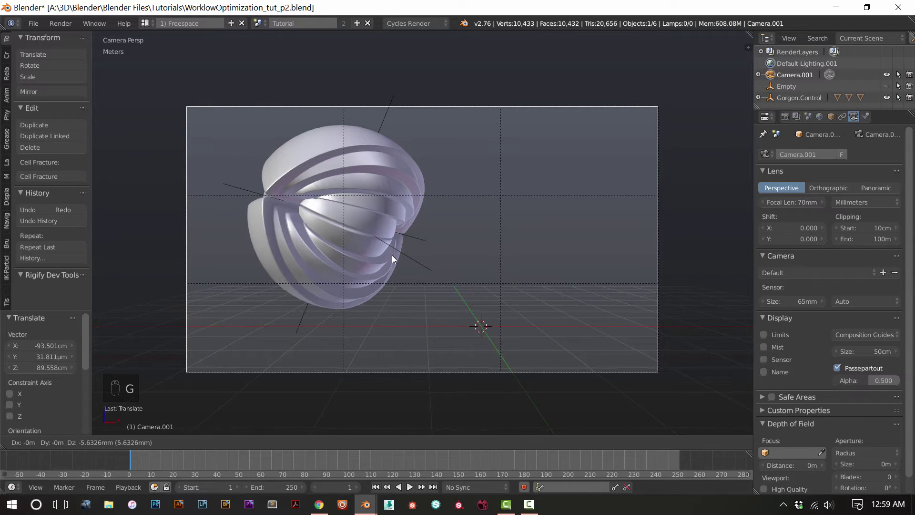
click(385, 260)
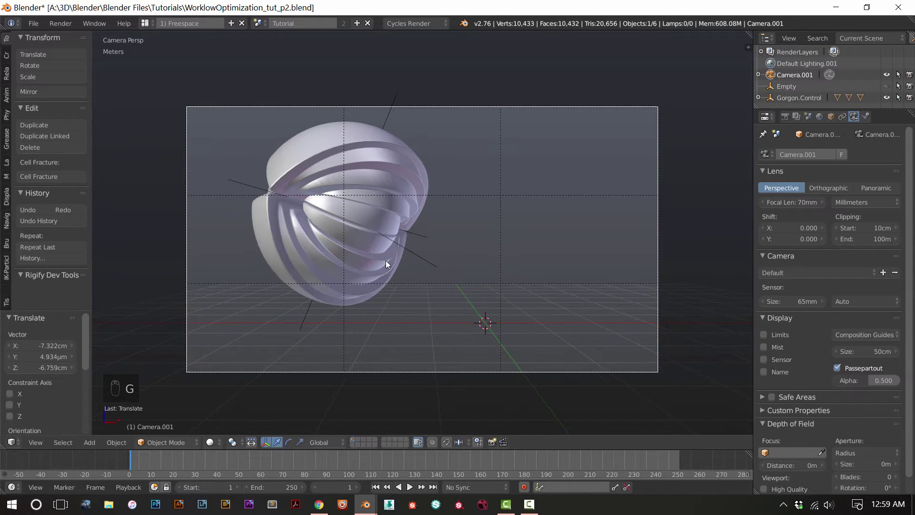
- Preview the camera framing in rendered shading and return to solid shading
click(501, 323)
key(shift+z)
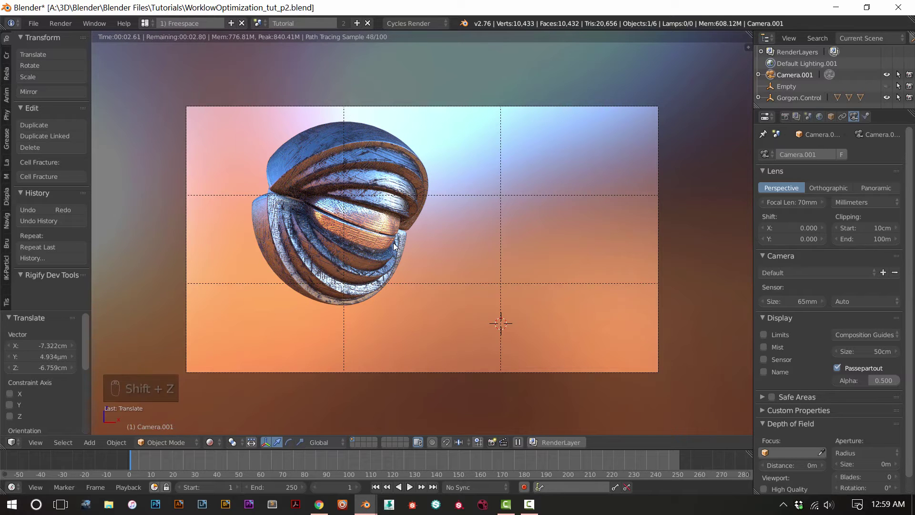
key(z)
key(z)
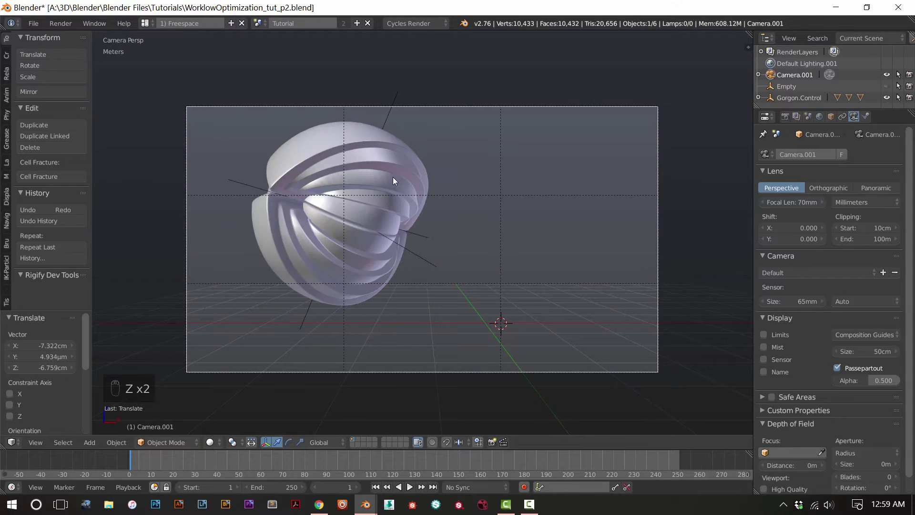
- Rotate the Gorgon.Control empty about 9.3° around global X and 6.2° around global Z
right_click(398, 143)
key(r)
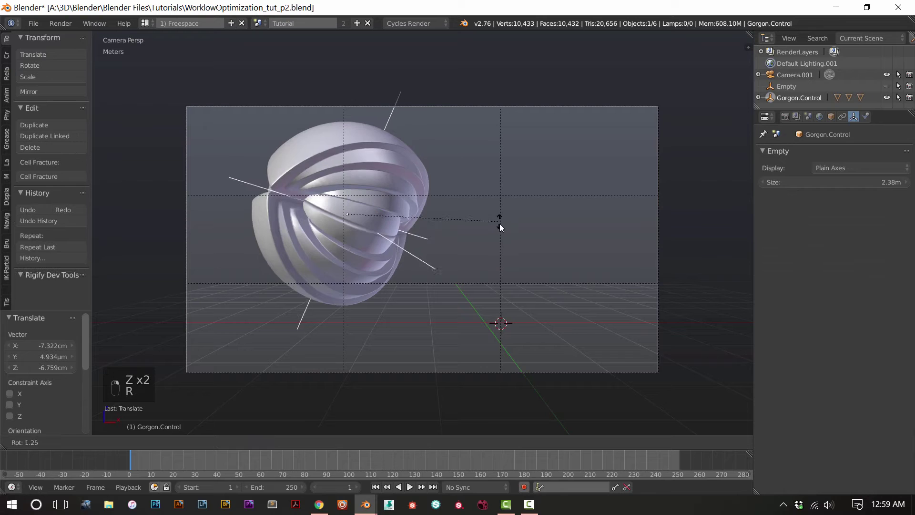
key(r)
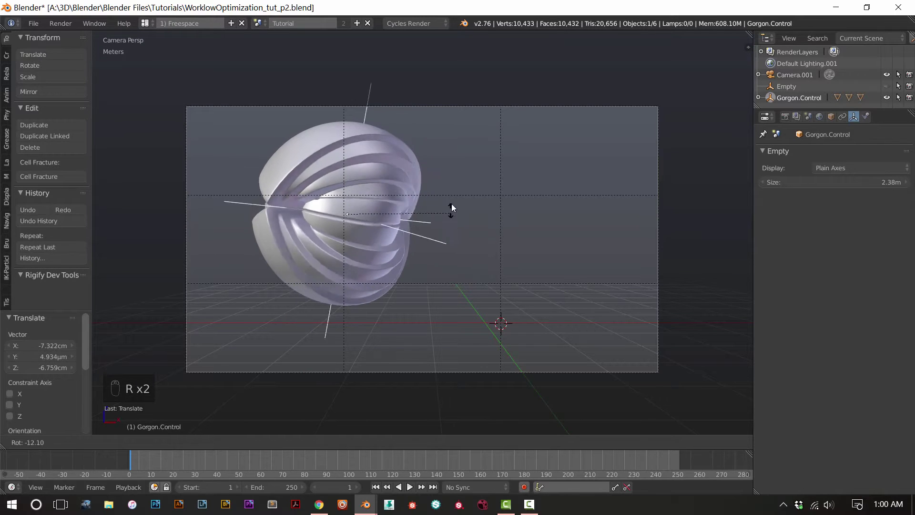
key(r)
middle_click(464, 237)
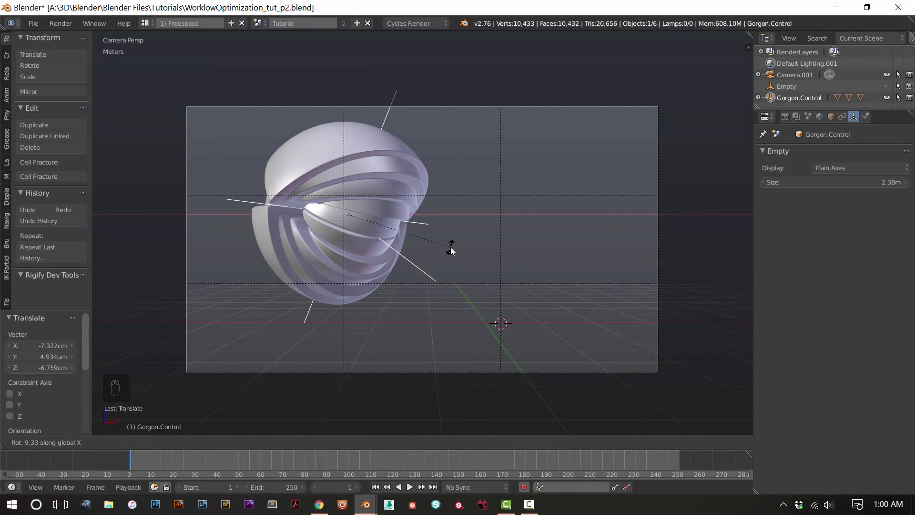
click(450, 247)
key(r)
key(z)
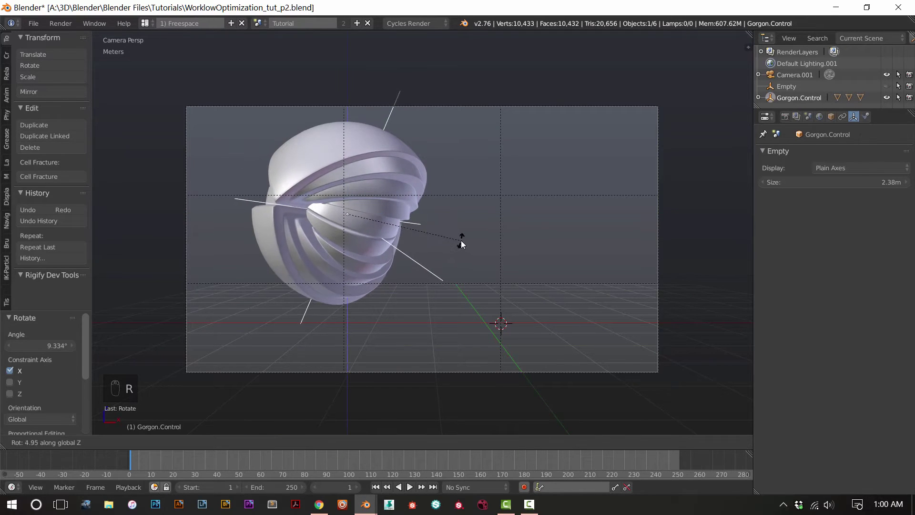
click(467, 239)
- Save the reframed scene over the existing blend file
key(ctrl+s)
click(467, 240)
scroll(467, 256, up, 1)
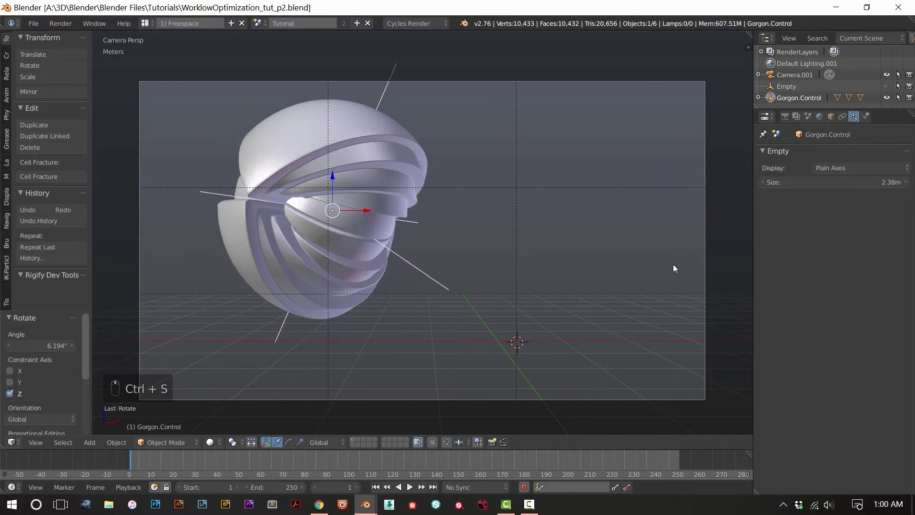
right_click(705, 256)
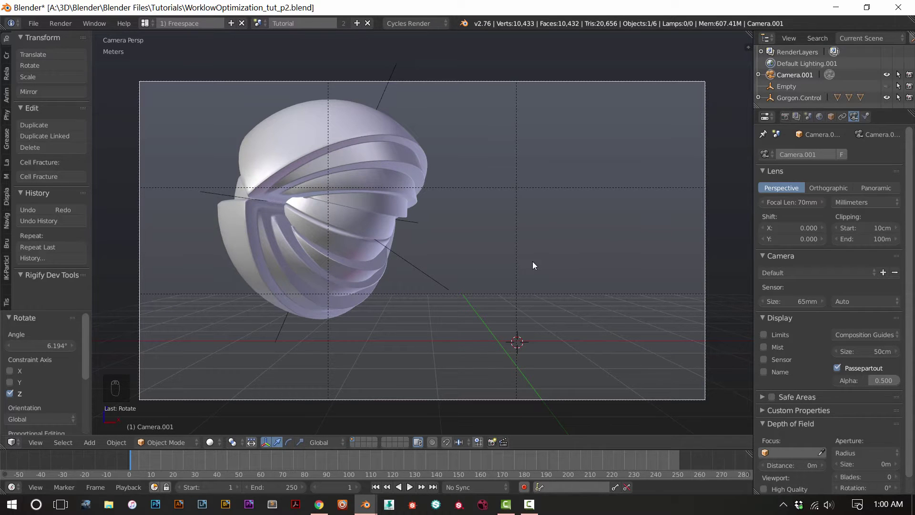
scroll(616, 277, down, 3)
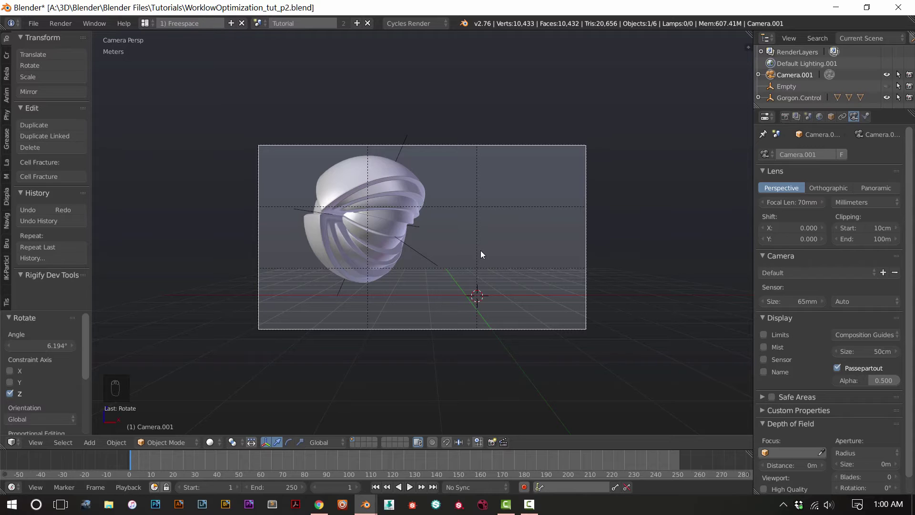
mouse_move(785, 242)
mouse_down()
mouse_move(824, 242)
mouse_move(786, 242)
mouse_up()
drag(792, 239, 772, 228)
right_click(787, 239)
key(ctrl+r)
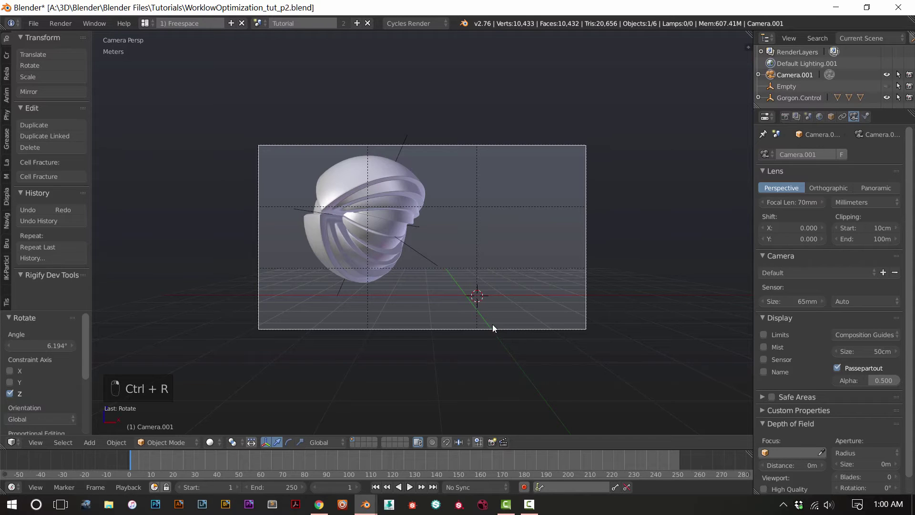
- Save the scene again over WorklowOptimization_tut_p2.blend
key(ctrl+s)
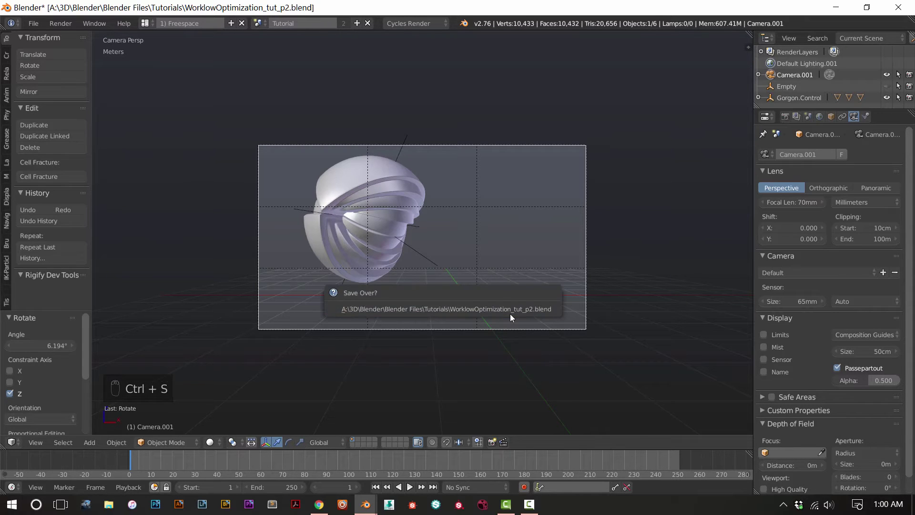
click(508, 309)
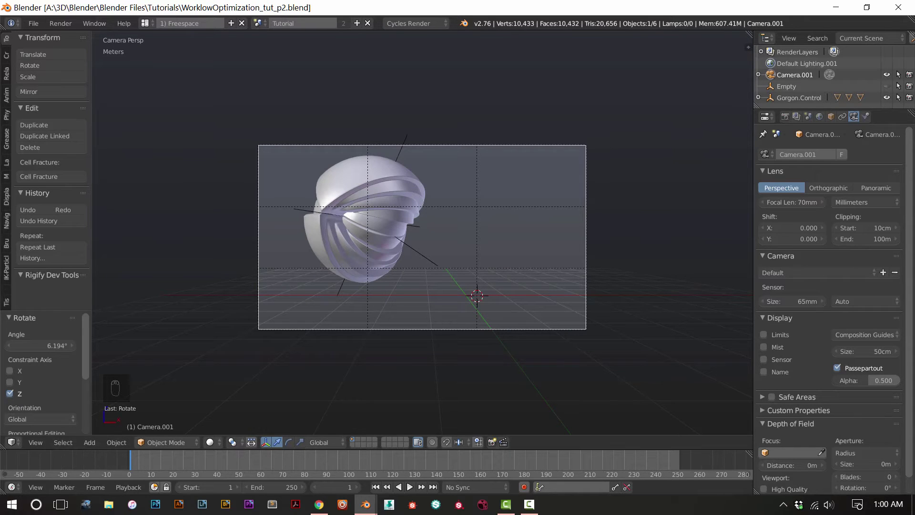
scroll(526, 286, up, 2)
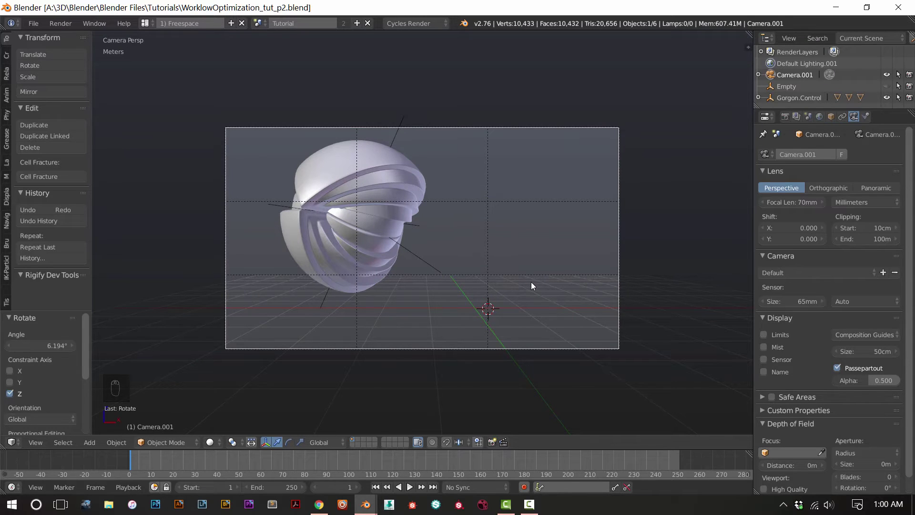
- Unhide all hidden objects, including the Empty, and clear the selection
key(h)
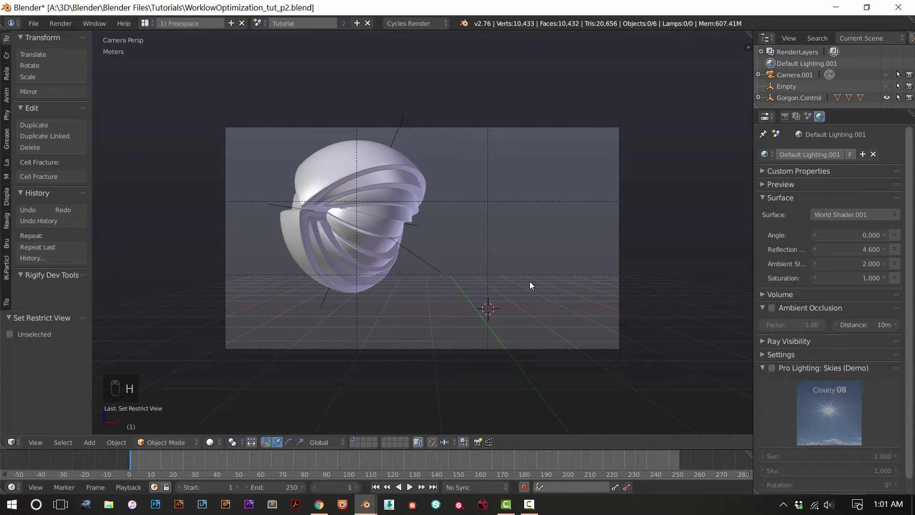
key(alt+h)
key(a)
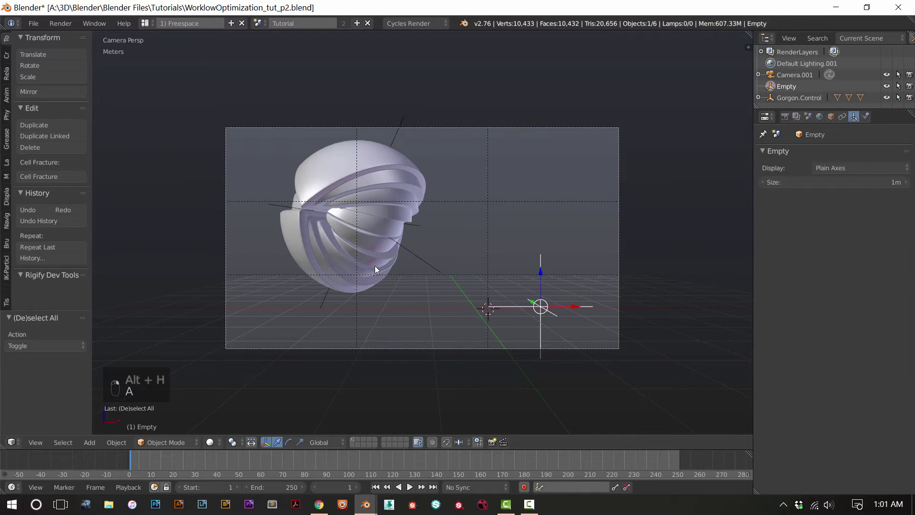
key(a)
- Place the 3D cursor on the front of the model's inner sphere, snap the Empty to it, and check its placement from another angle
click(353, 220)
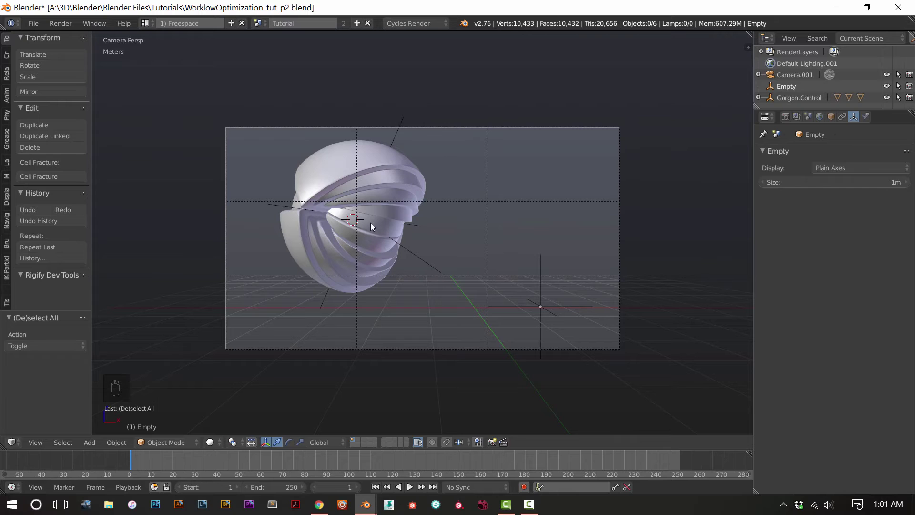
click(388, 238)
right_click(533, 313)
key(shift+s)
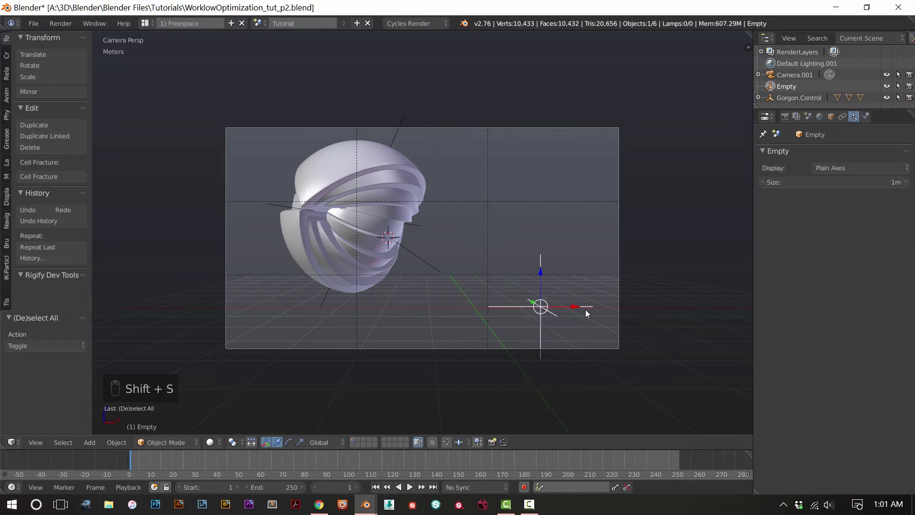
right_click(526, 303)
key(shift+s)
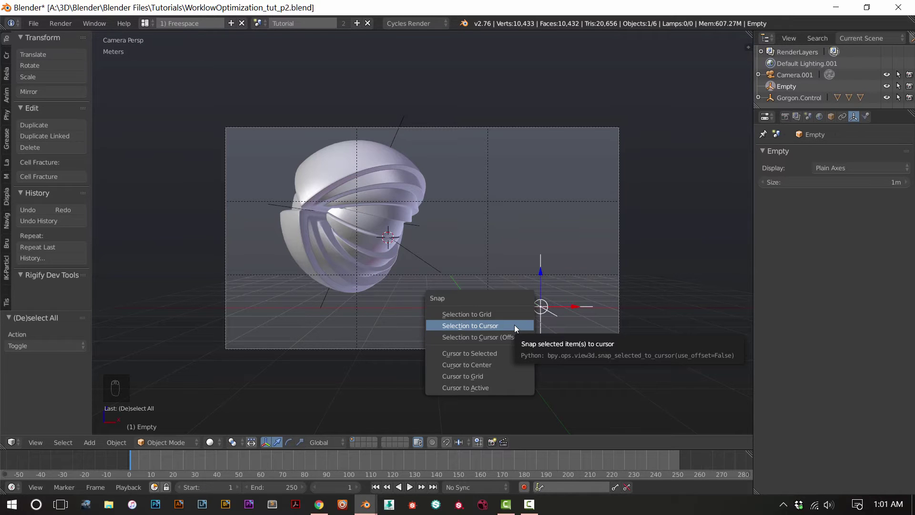
click(514, 326)
middle_drag(376, 380, 416, 363)
scroll(406, 331, up, 3)
scroll(405, 326, down, 3)
middle_drag(405, 327, 386, 277)
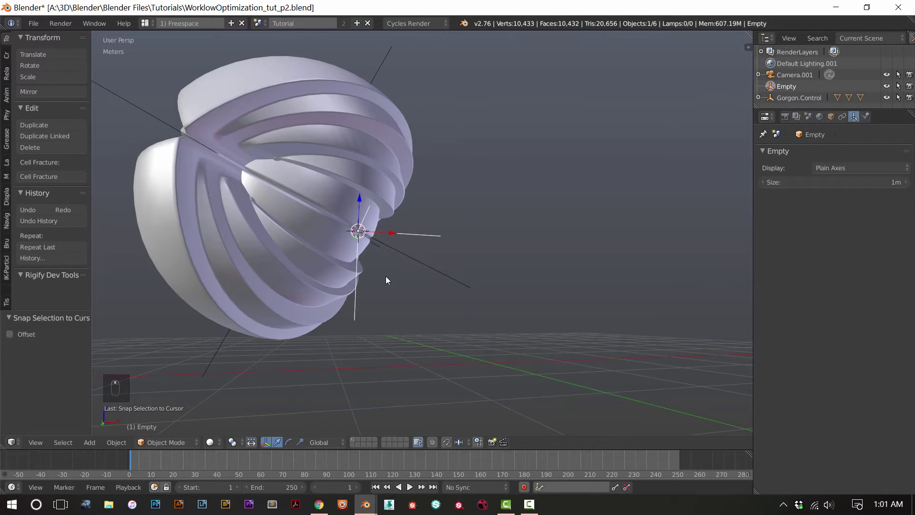
key(KP_0)
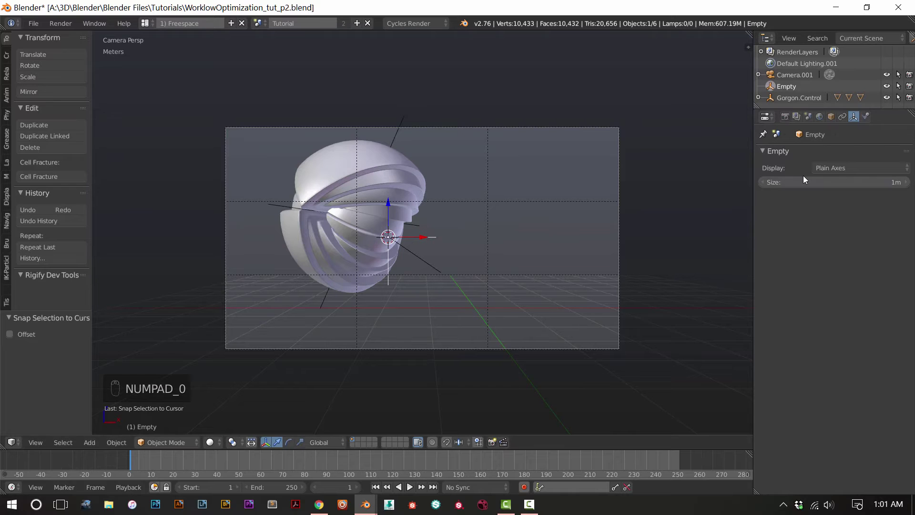
right_click(525, 353)
scroll(813, 356, down, 1)
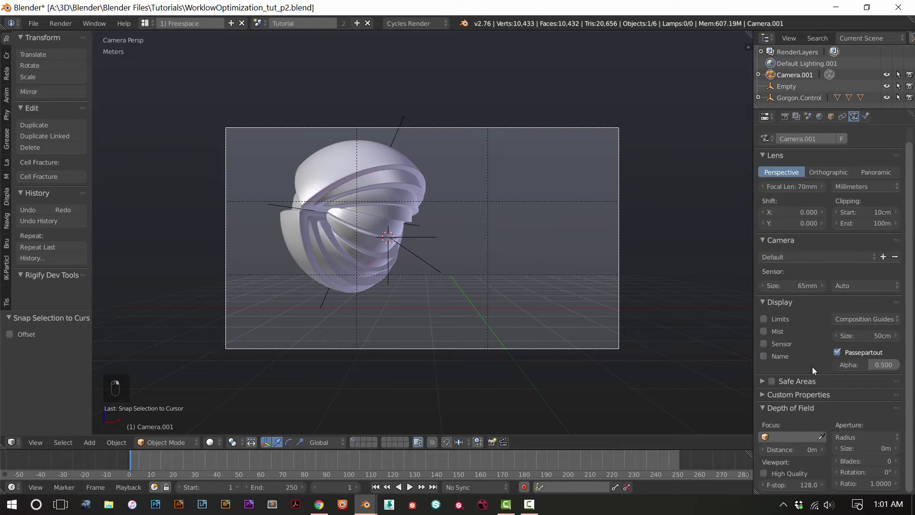
click(799, 437)
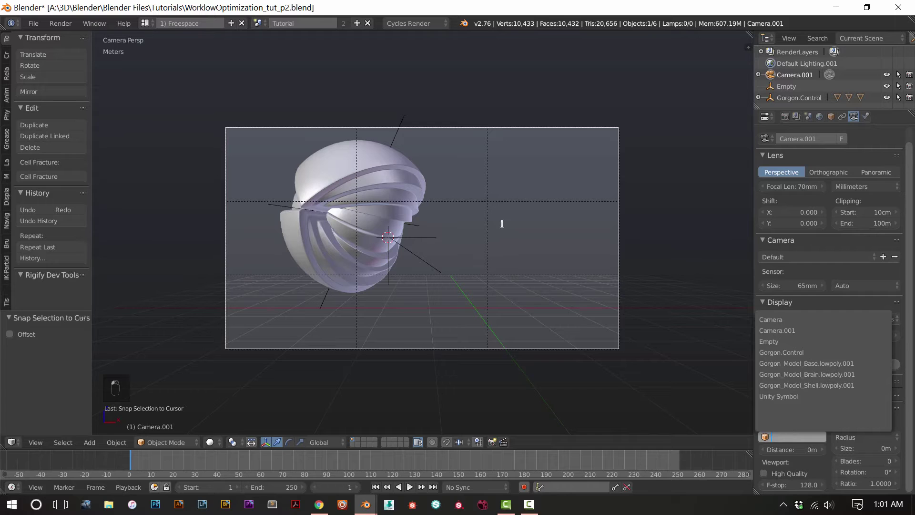
- Rename the Empty to Camera.Target and save the scene over the existing blend file
right_click(430, 238)
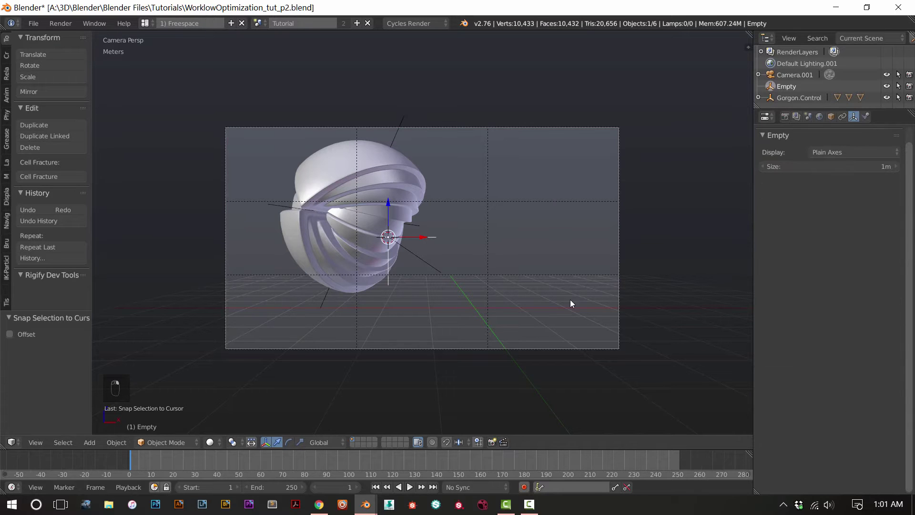
click(831, 117)
click(828, 152)
text(Camera)
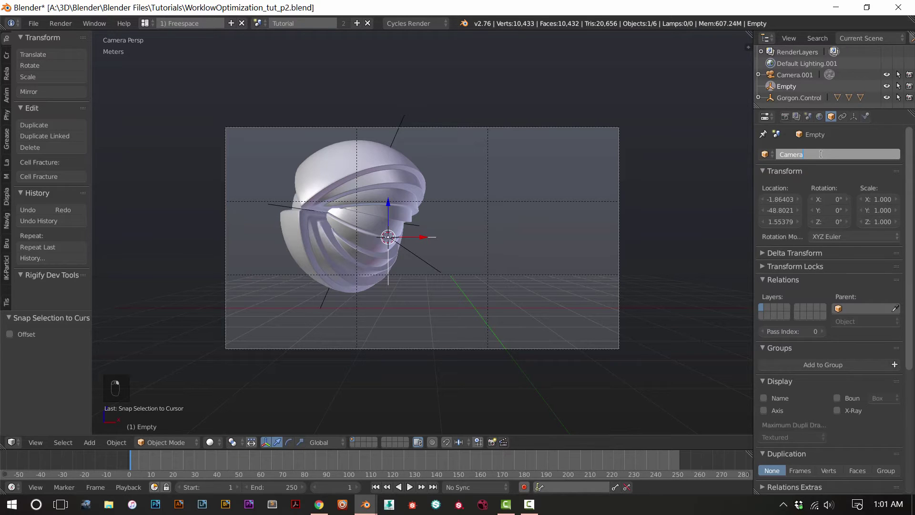
text(.Target)
key(Return)
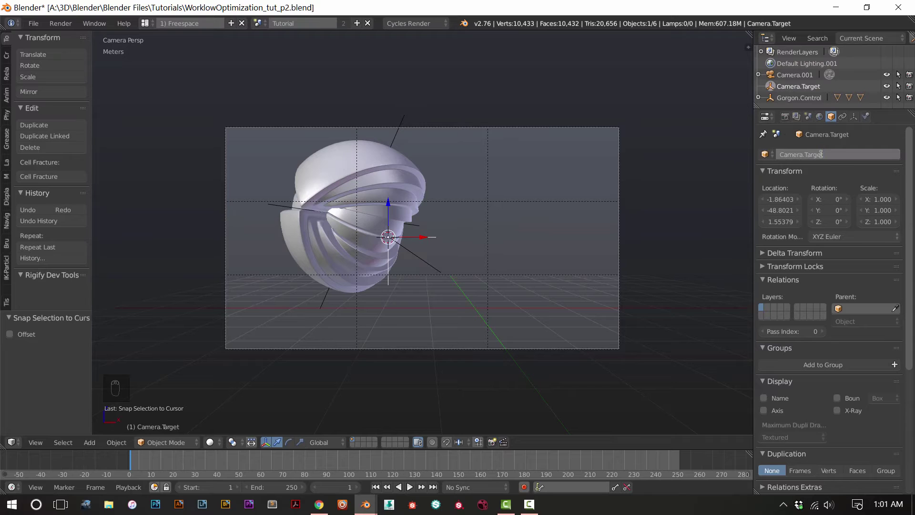
key(ctrl+s)
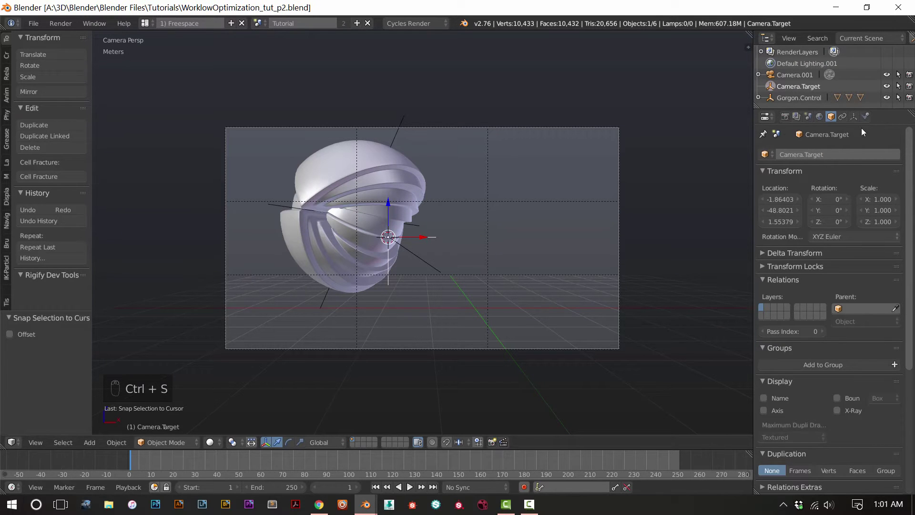
- Set the camera's depth of field focus object to Camera.Target by picking the empty in the viewport
right_click(623, 178)
click(853, 116)
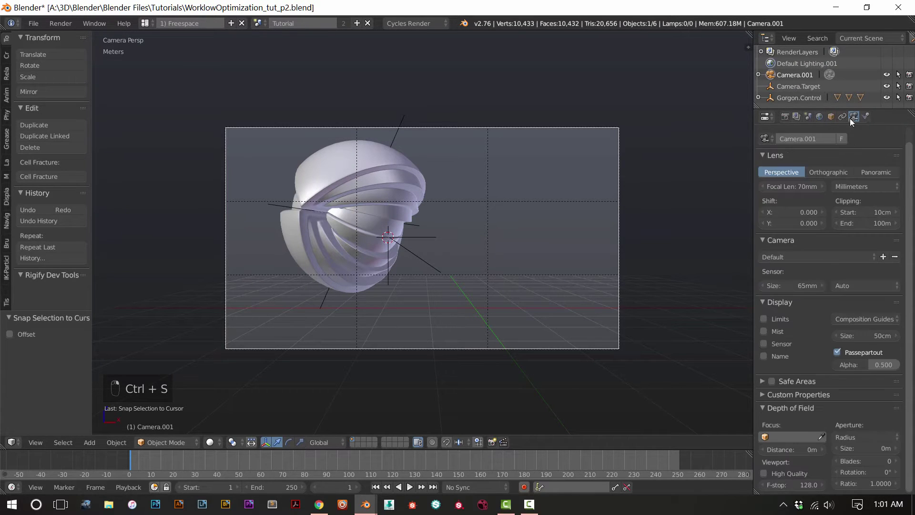
click(791, 437)
click(821, 437)
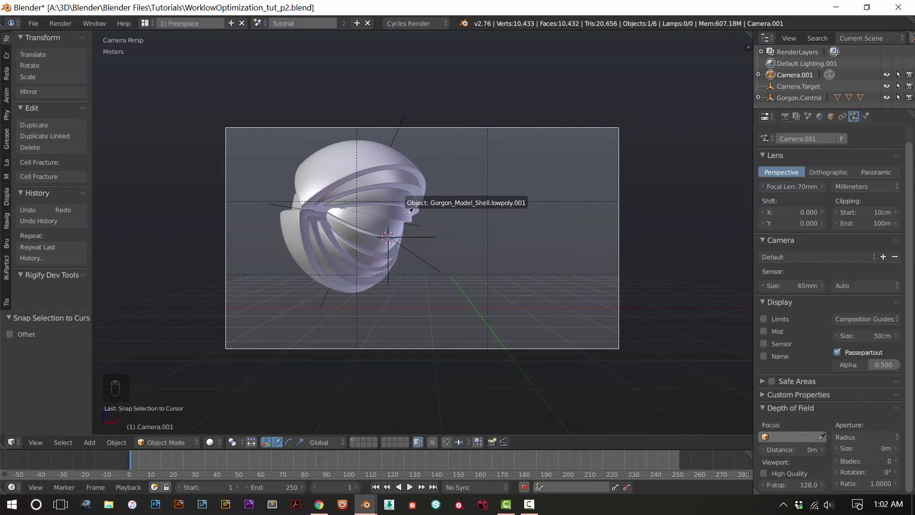
click(424, 234)
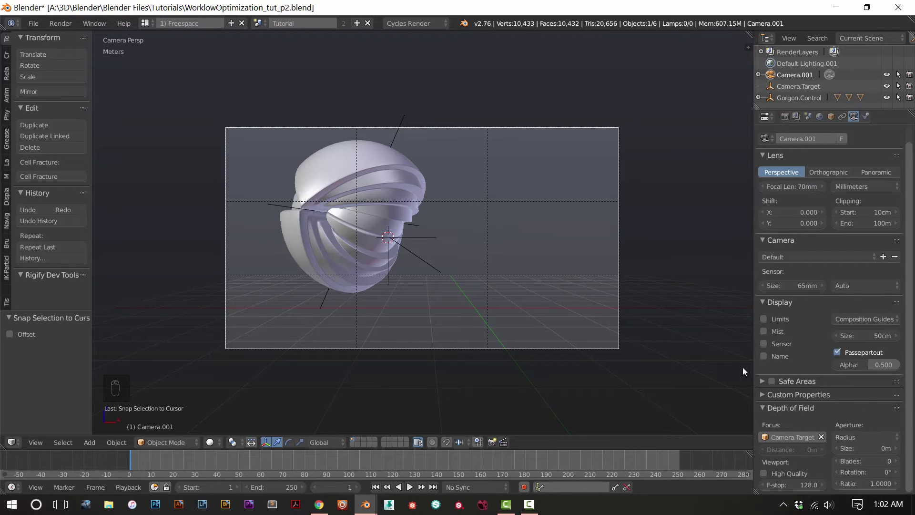
- Switch the camera view to a rendered preview and raise the depth of field aperture radius to 41 cm
key(shift+z)
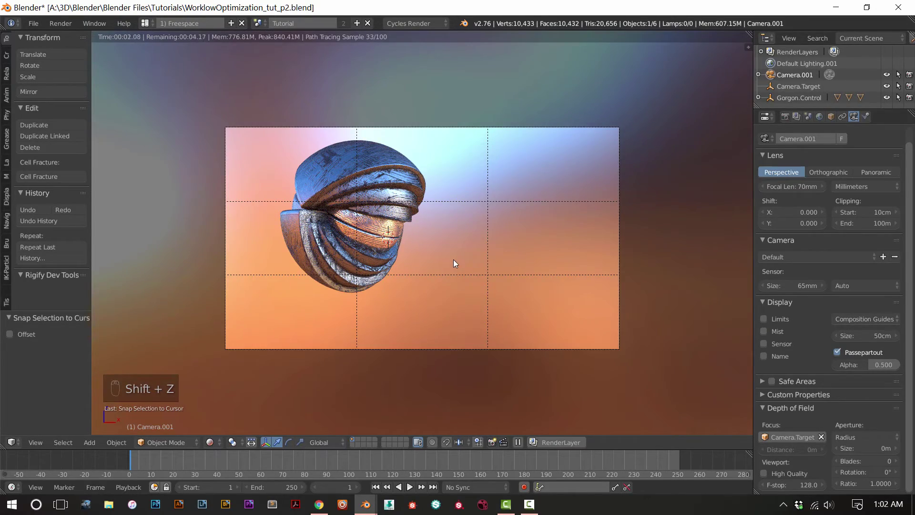
scroll(444, 252, up, 2)
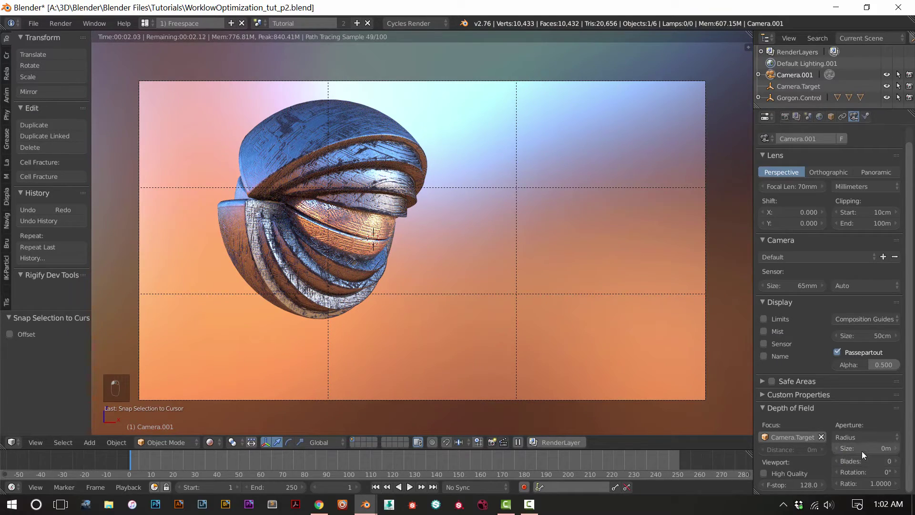
click(896, 448)
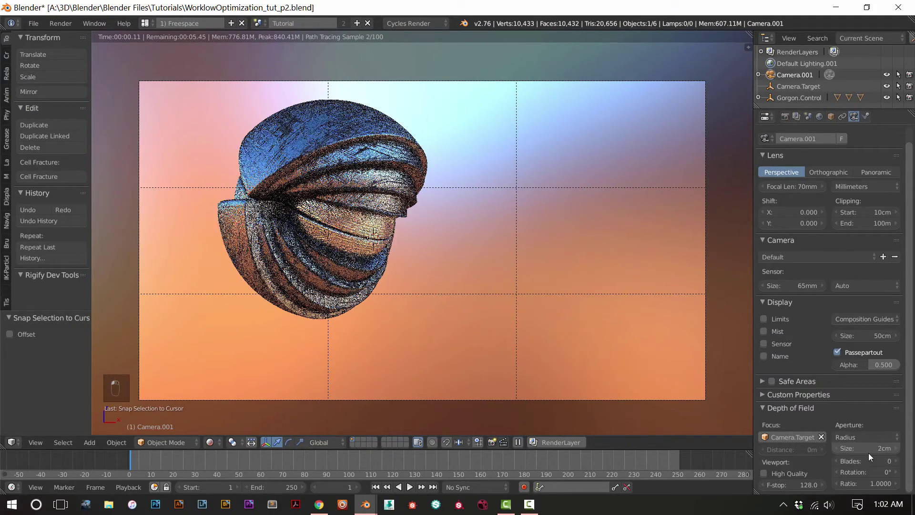
mouse_move(867, 452)
mouse_down()
mouse_move(907, 452)
mouse_move(856, 451)
mouse_up()
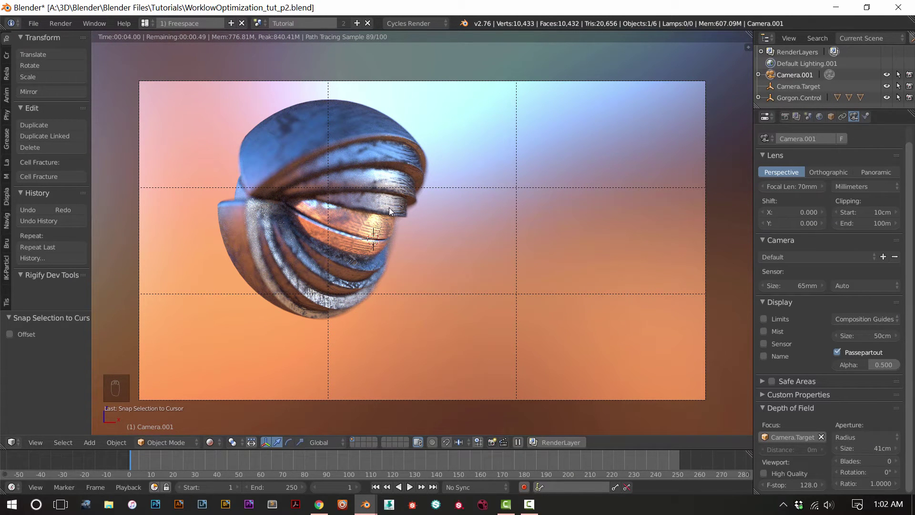
- Try an F-stop aperture with numbers 0.1 and 0.7, inspect the blur up close, and return the aperture type to Radius
click(885, 434)
click(859, 409)
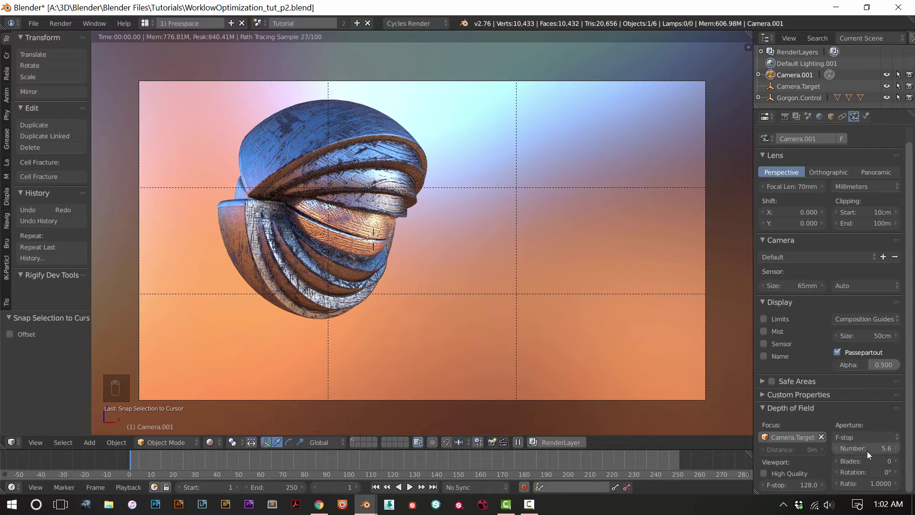
drag(869, 451, 871, 451)
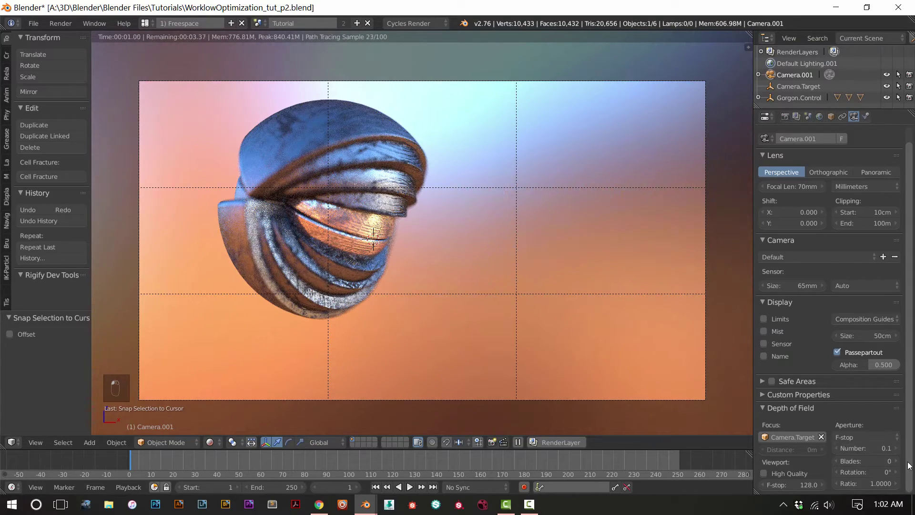
drag(888, 451, 897, 450)
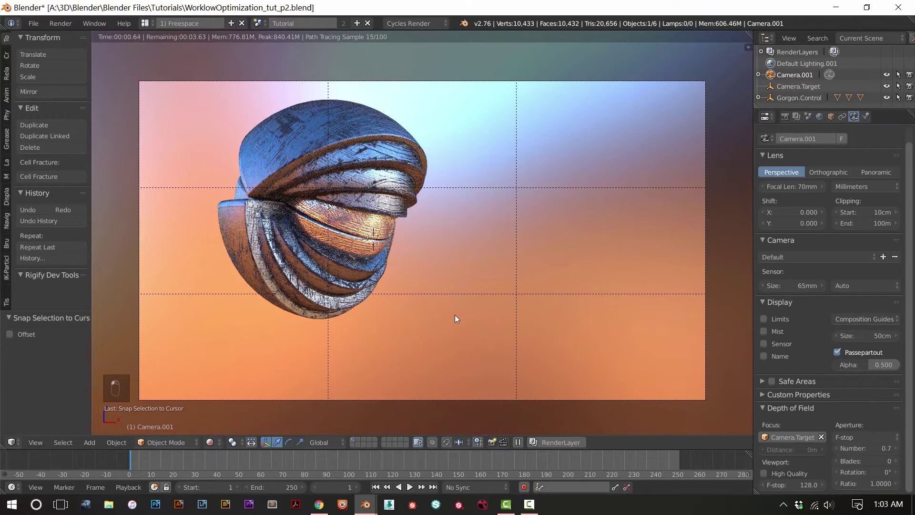
scroll(455, 315, up, 3)
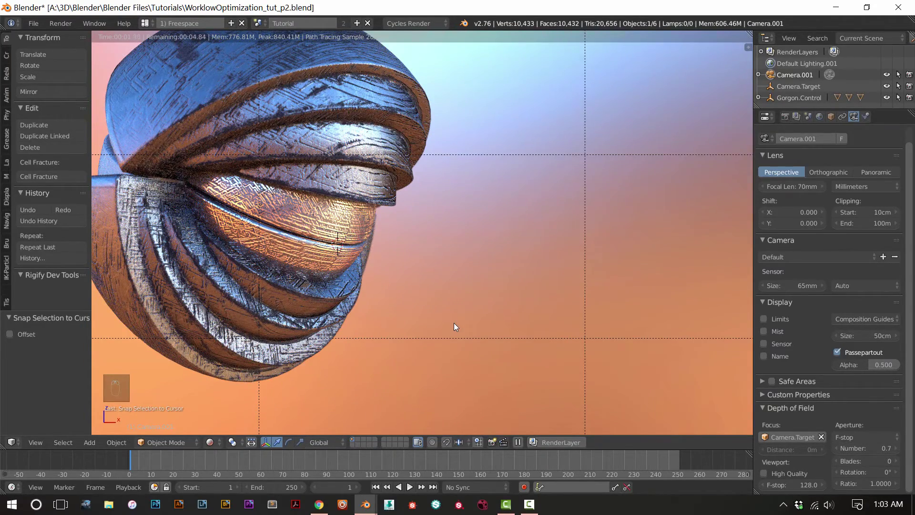
scroll(454, 327, down, 3)
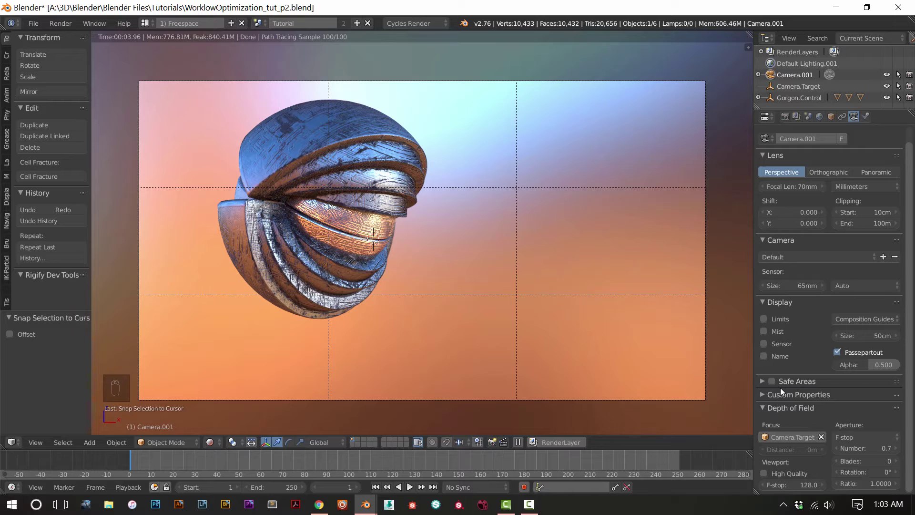
click(862, 438)
click(855, 424)
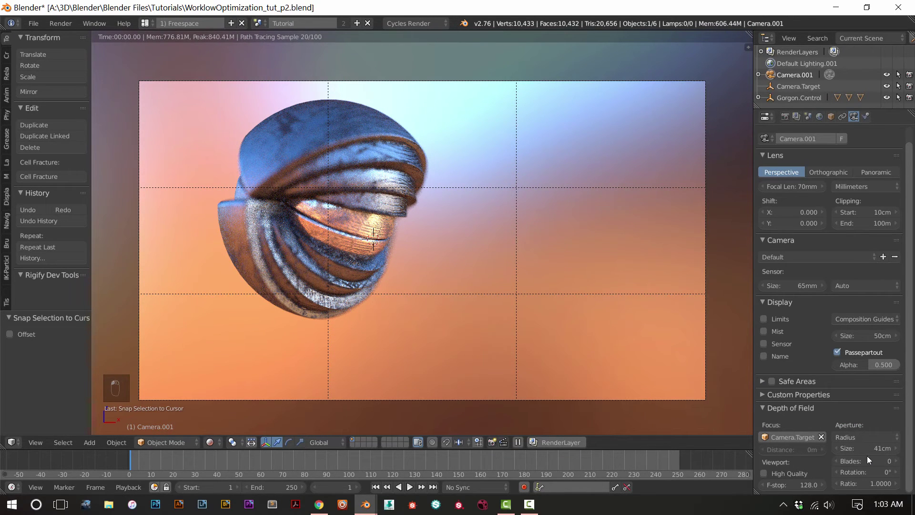
- Reduce the aperture radius to 14 cm and inspect the blur across the model's sphere and shell up close
mouse_move(869, 450)
mouse_down()
mouse_move(841, 450)
mouse_move(860, 450)
mouse_up()
scroll(447, 337, up, 4)
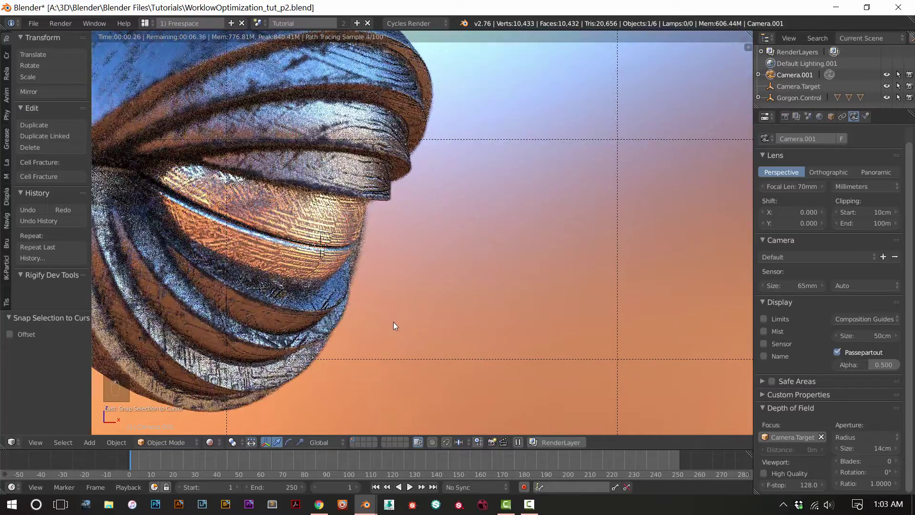
shift+middle_drag(396, 317, 451, 352)
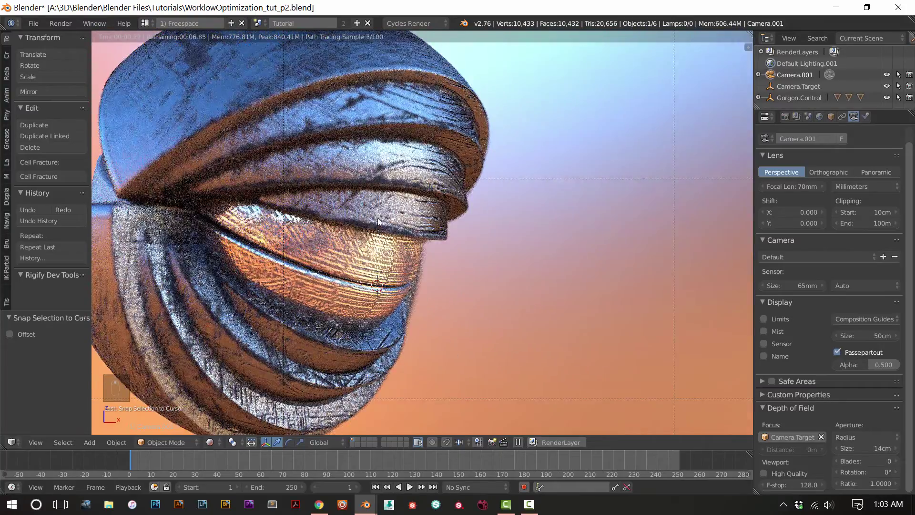
shift+middle_drag(378, 221, 458, 300)
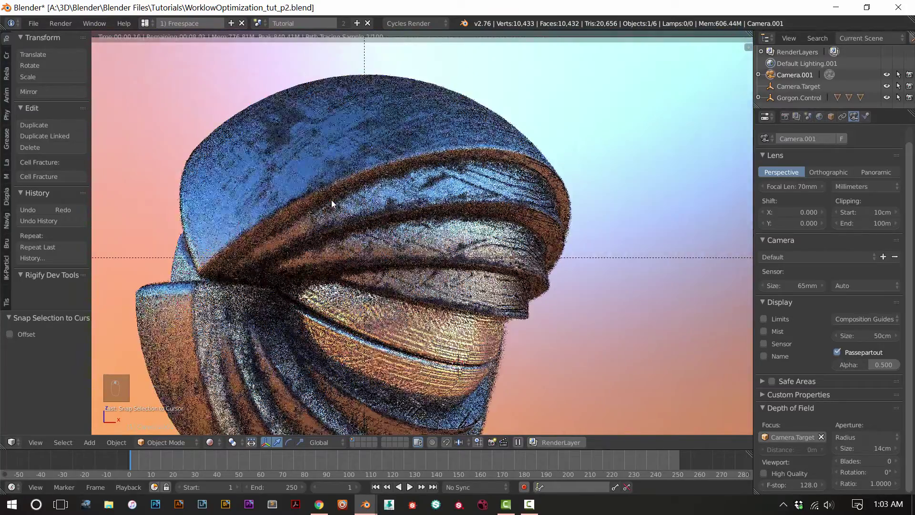
shift+middle_drag(422, 268, 441, 248)
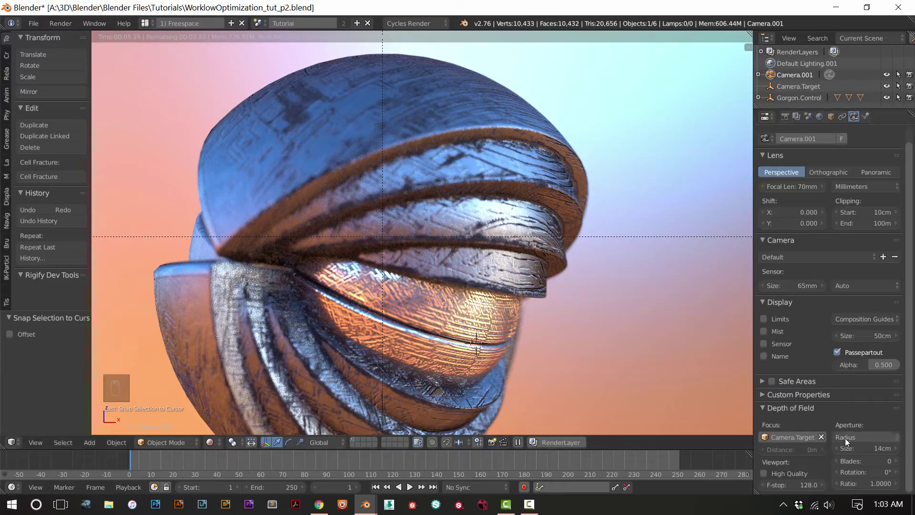
- Try an exaggerated aperture radius of 1.21 m, reduce it to 18 cm, and save over the existing blend file
mouse_move(872, 449)
mouse_down()
mouse_move(899, 450)
mouse_move(849, 450)
mouse_move(886, 450)
mouse_move(871, 450)
mouse_up()
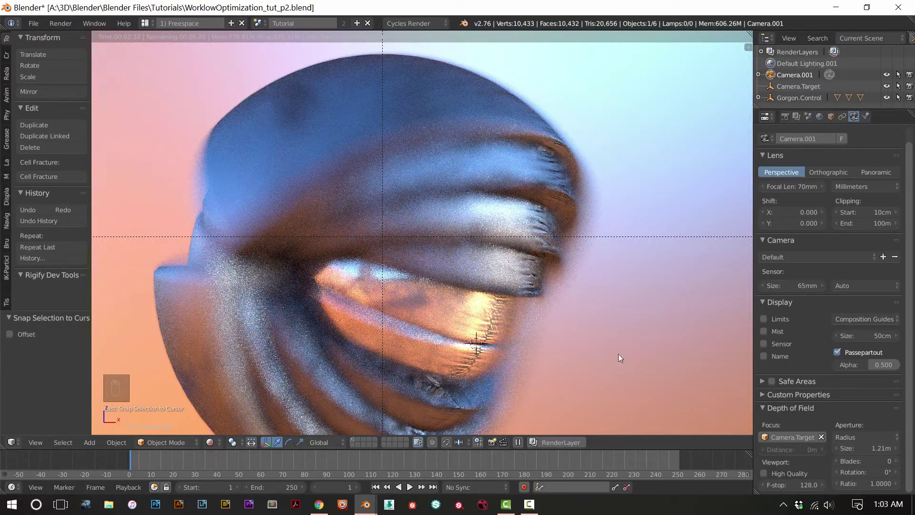
drag(872, 448, 853, 448)
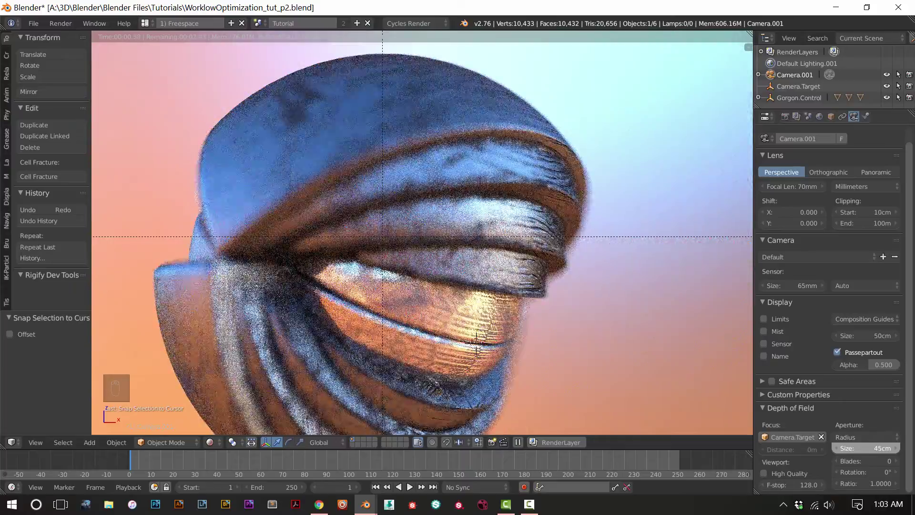
drag(865, 448, 821, 448)
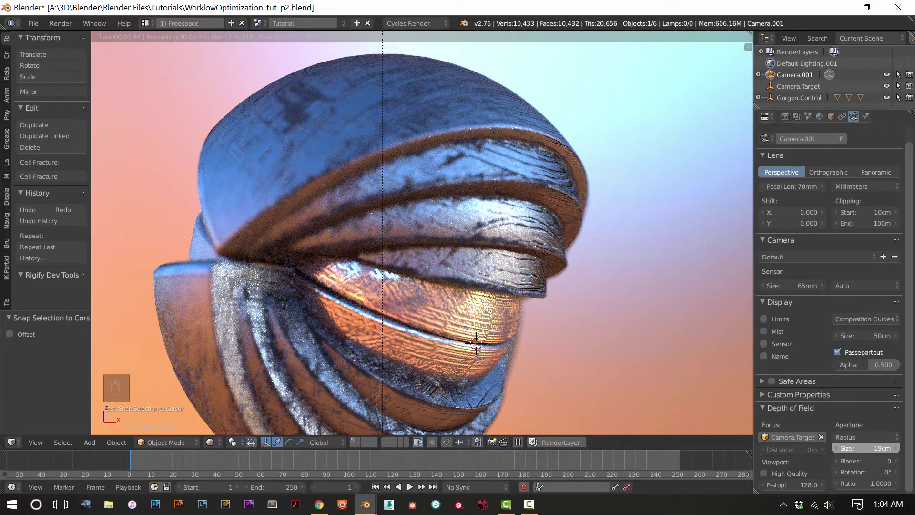
drag(878, 443, 875, 443)
click(878, 443)
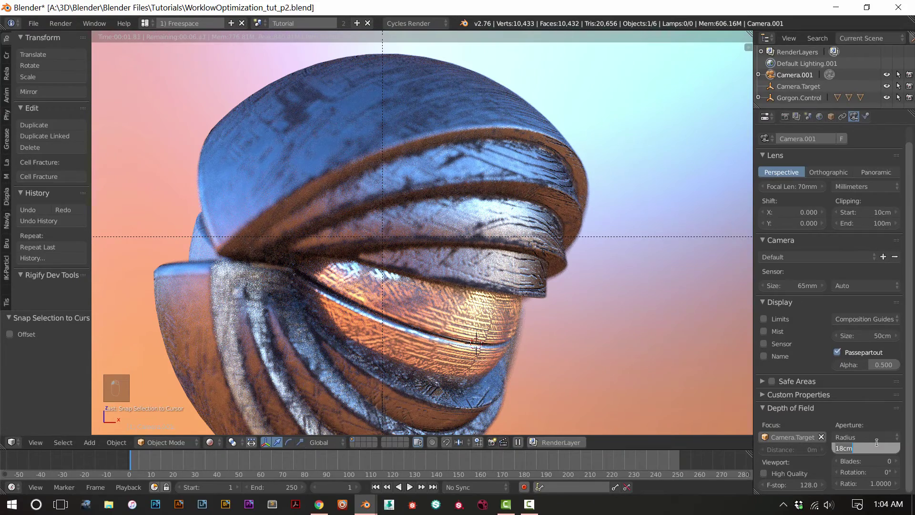
key(Return)
scroll(562, 355, down, 2)
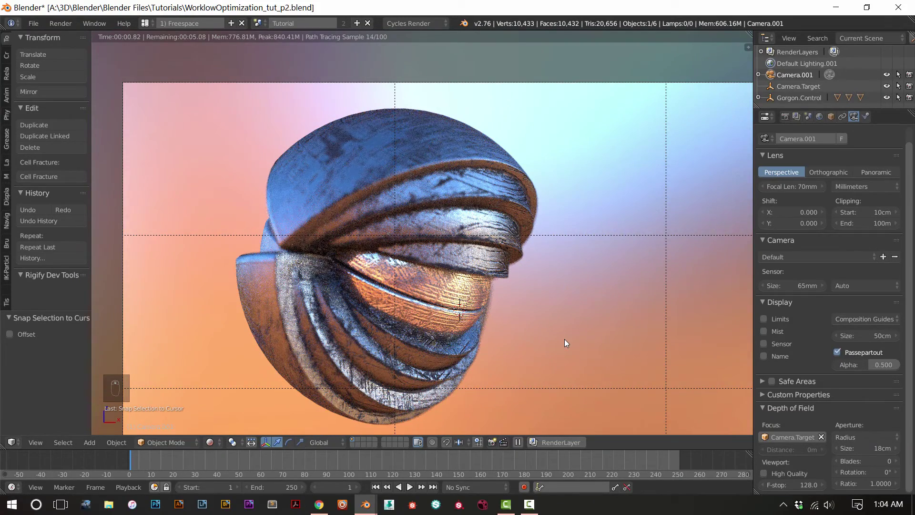
key(ctrl+s)
click(551, 329)
- Try rotating the Default Lighting.001 world to an angle of about 123, and cancel the change
scroll(555, 319, down, 2)
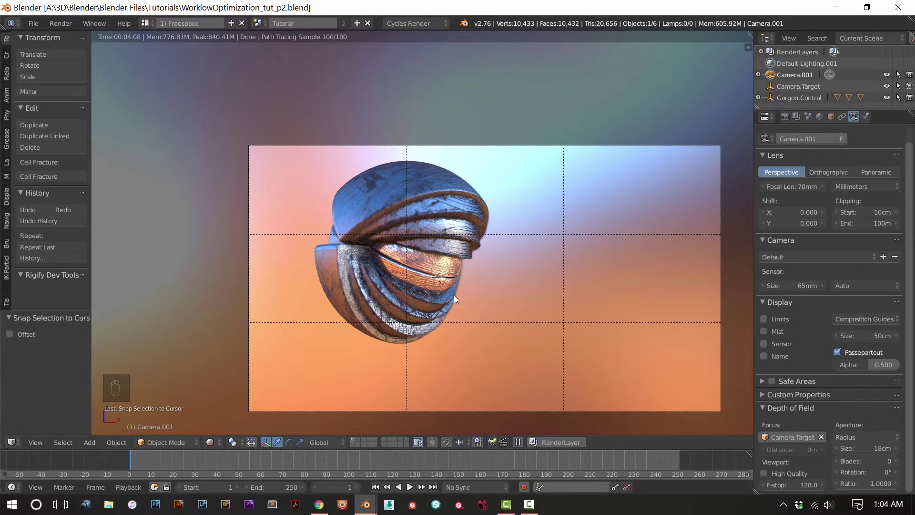
scroll(454, 295, up, 2)
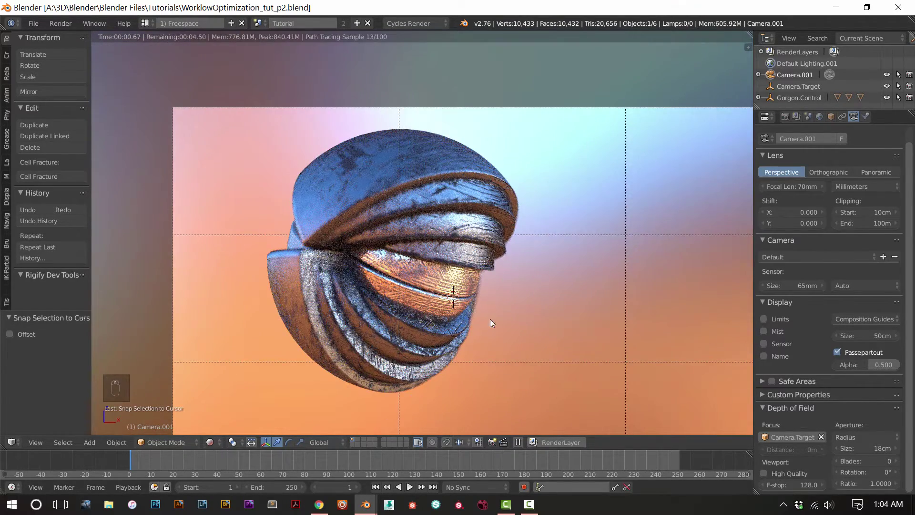
scroll(510, 329, down, 1)
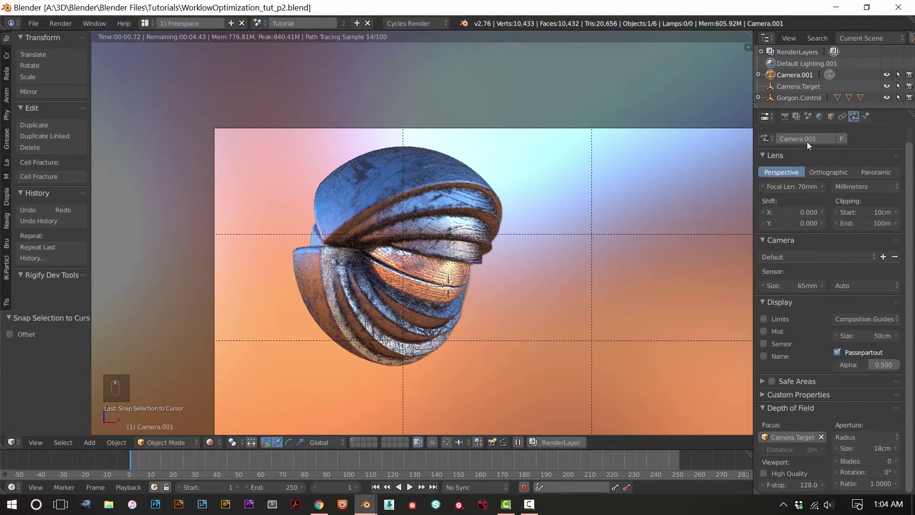
click(818, 117)
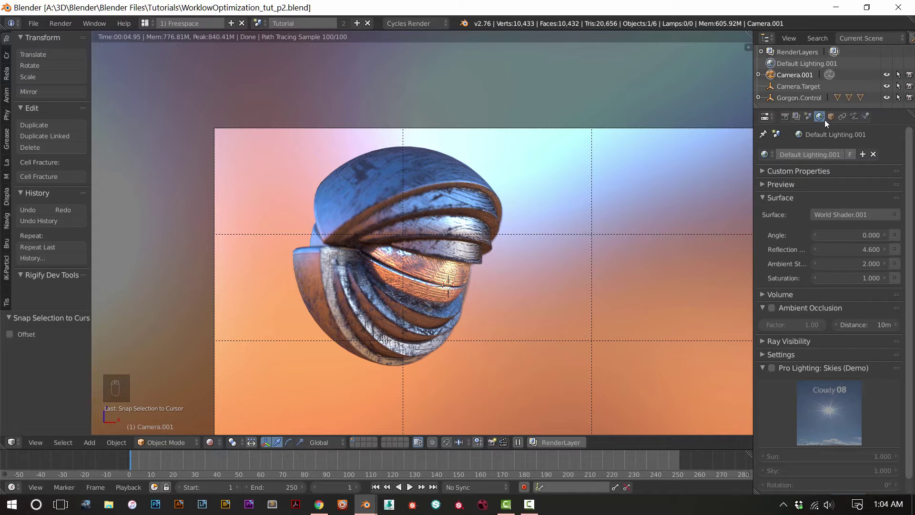
drag(853, 235, 914, 235)
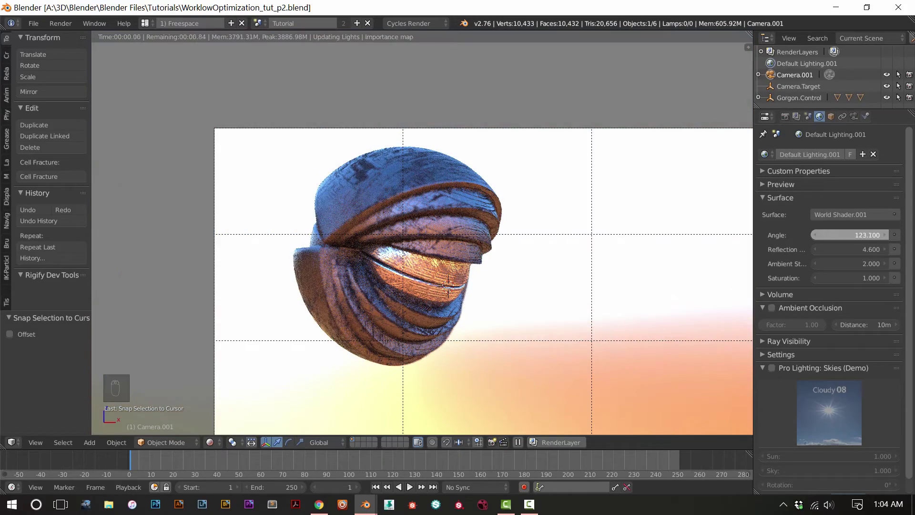
key(Escape)
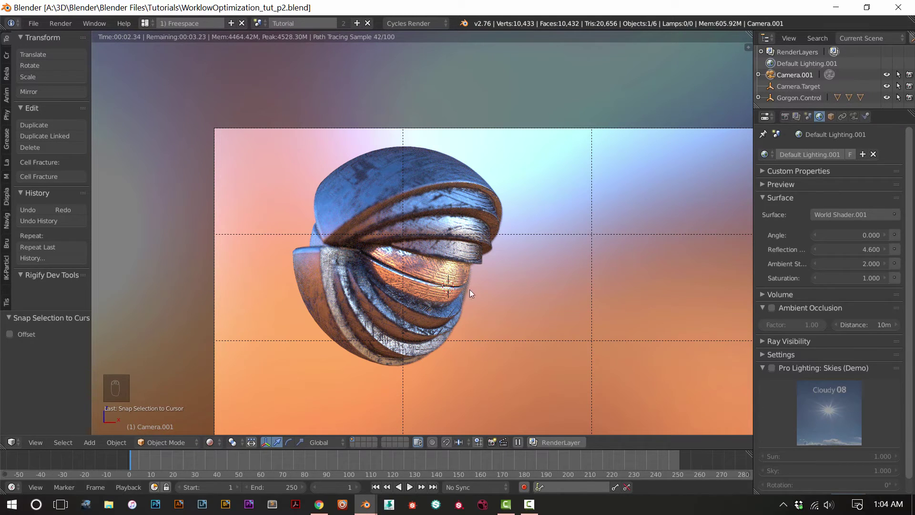
- Save the scene over the existing blend file and select the model's inner sphere
key(ctrl+s)
click(486, 296)
right_click(456, 281)
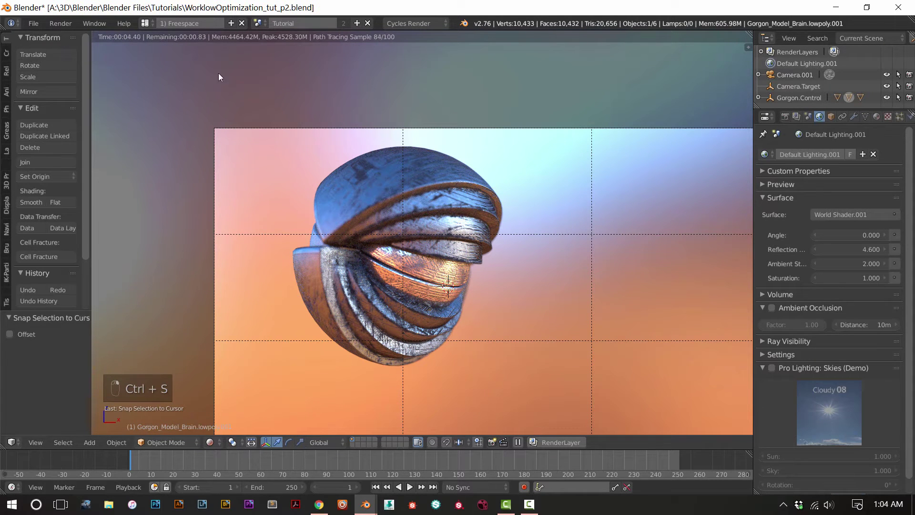
- Switch to the 3) Materials screen layout and frame the brain material's Glossy BSDF node and the rendered model
click(145, 23)
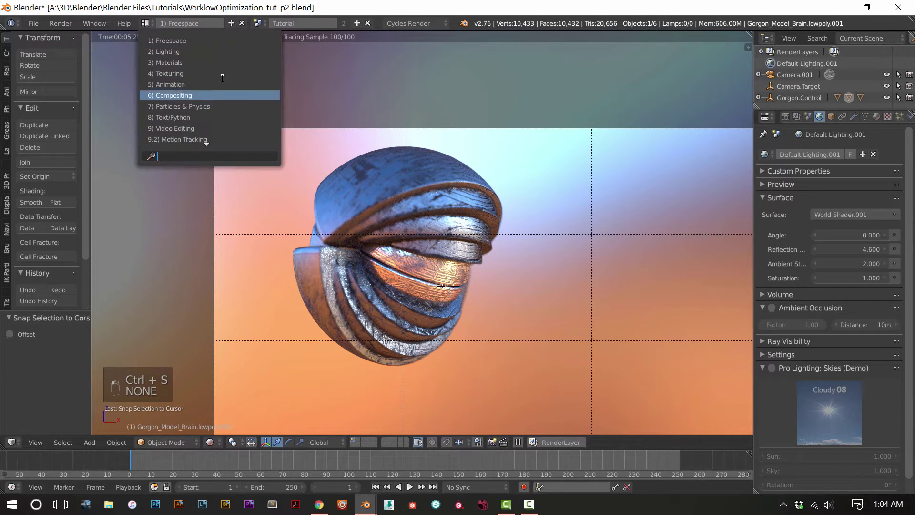
click(196, 63)
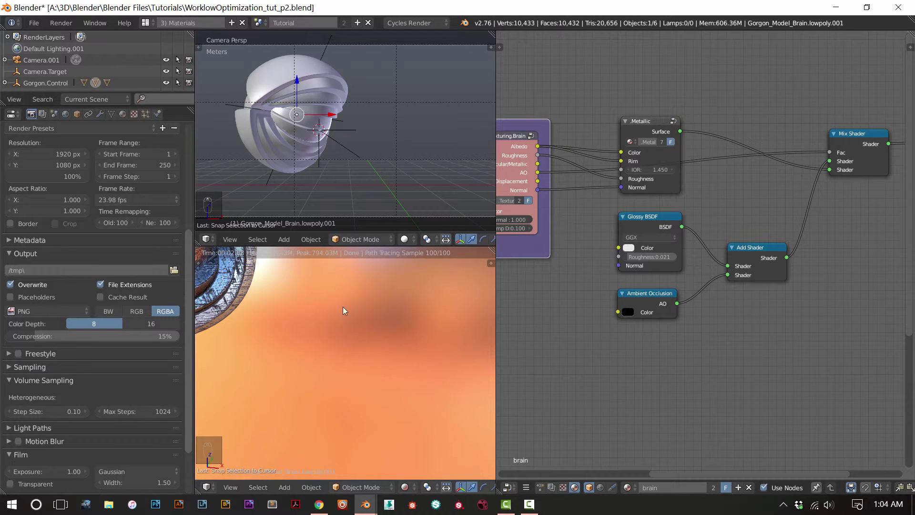
scroll(279, 199, up, 3)
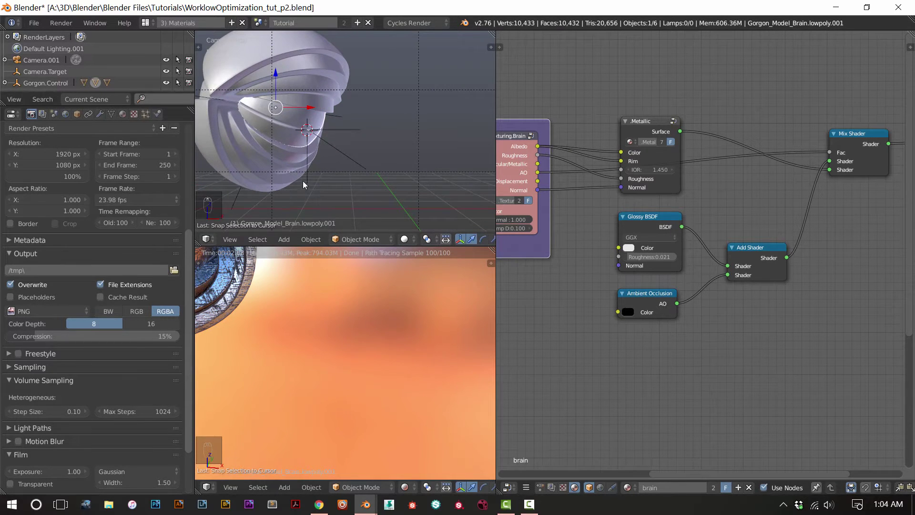
middle_drag(693, 353, 719, 366)
middle_drag(721, 331, 733, 340)
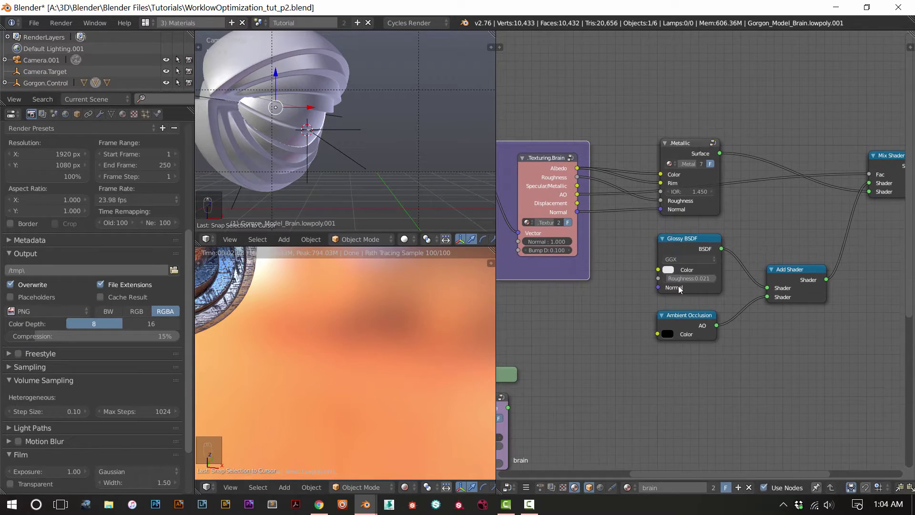
shift+middle_drag(359, 330, 460, 386)
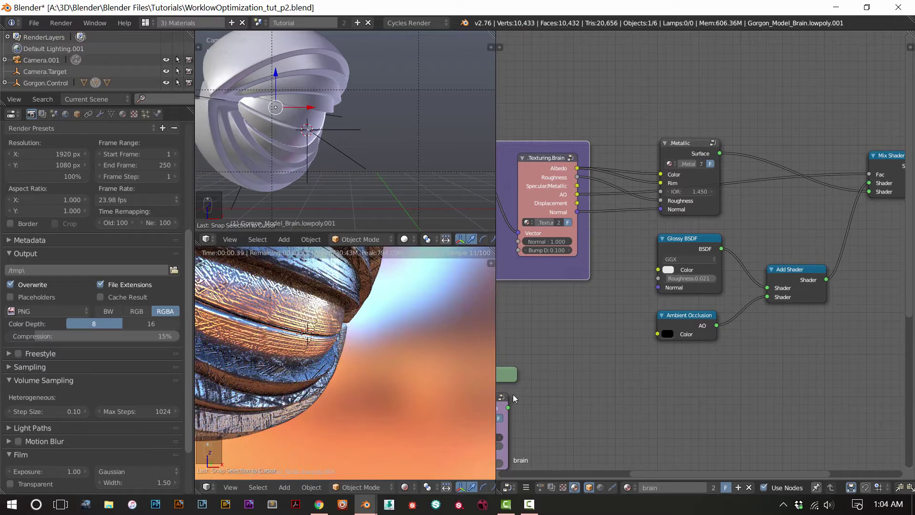
- Try a faint violet-blue tint on the Glossy BSDF color, with hue 0.616 and saturation 0.129, and check it on the rendered model
click(669, 270)
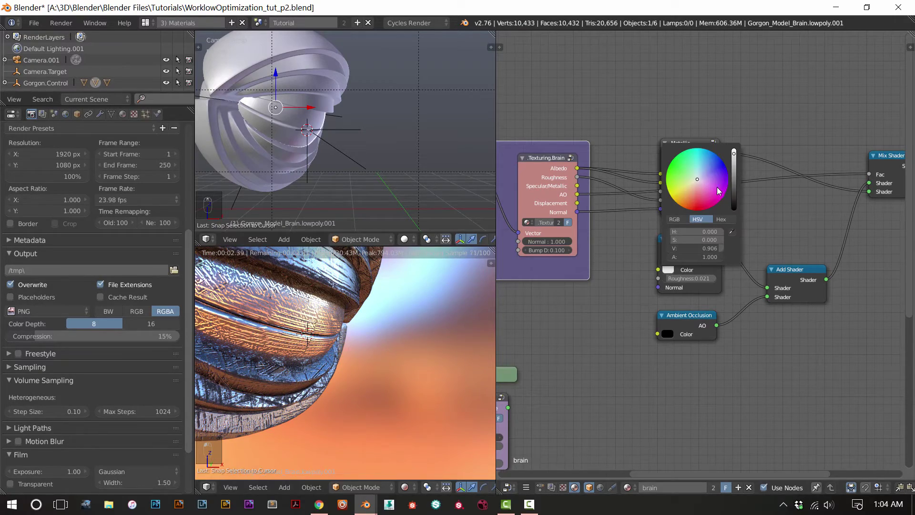
click(705, 176)
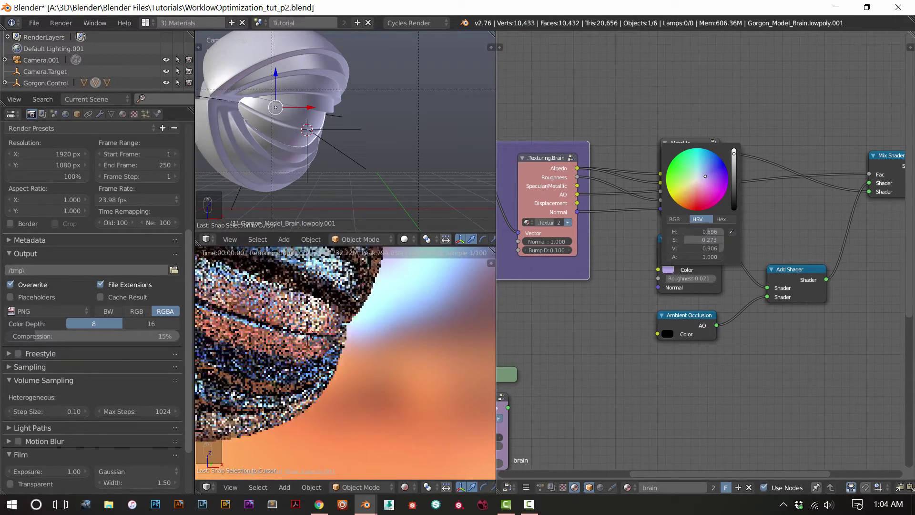
click(699, 177)
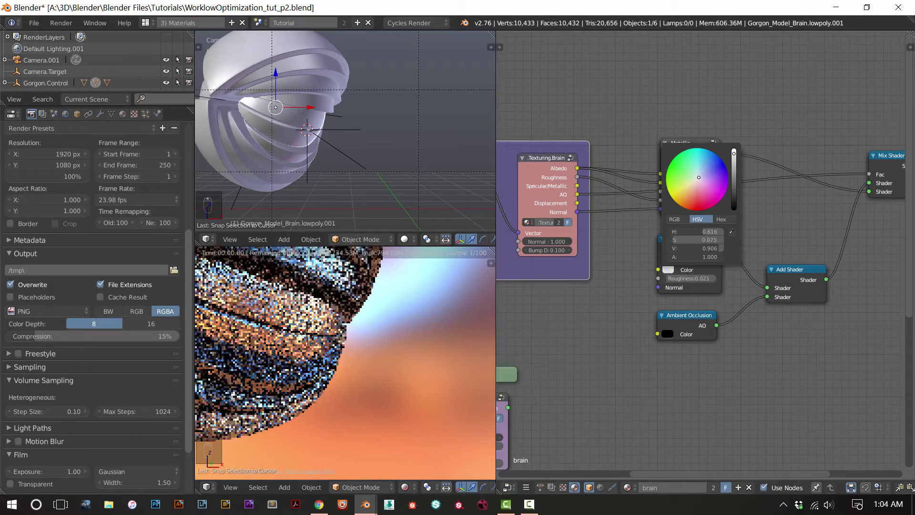
click(699, 175)
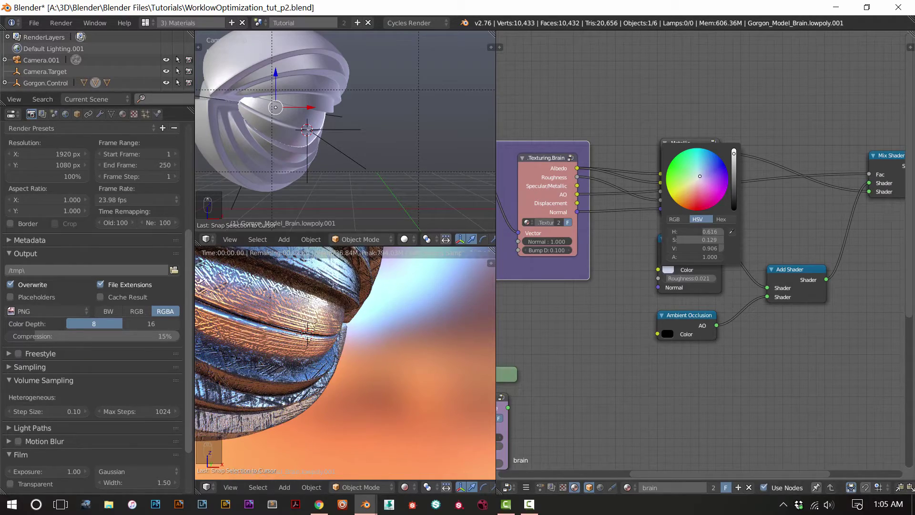
scroll(266, 371, down, 6)
scroll(266, 371, up, 2)
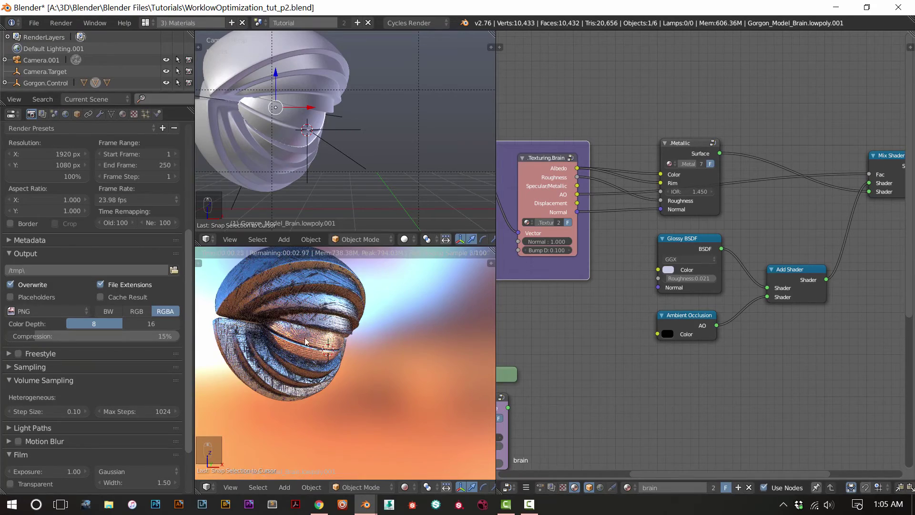
- Shift the Glossy BSDF color to a pale blue, and save the scene with the rendered preview in camera view
click(668, 270)
click(704, 180)
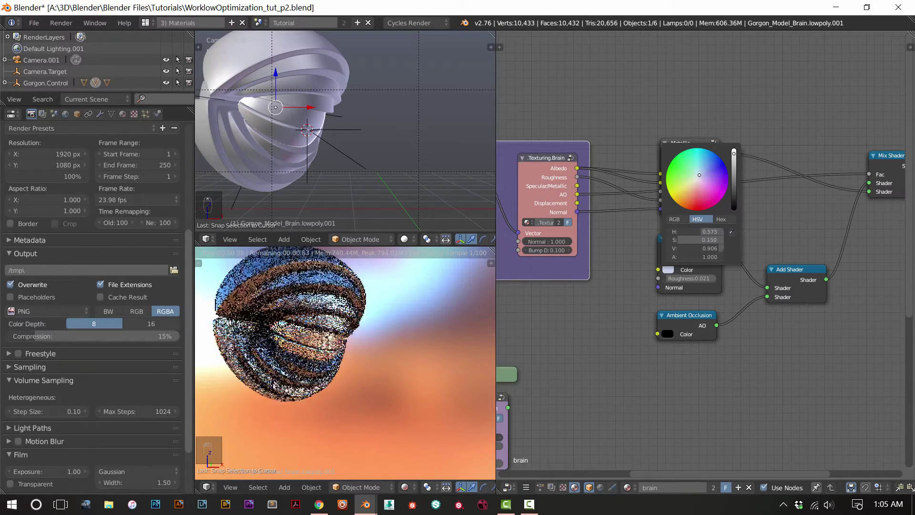
key(KP_0)
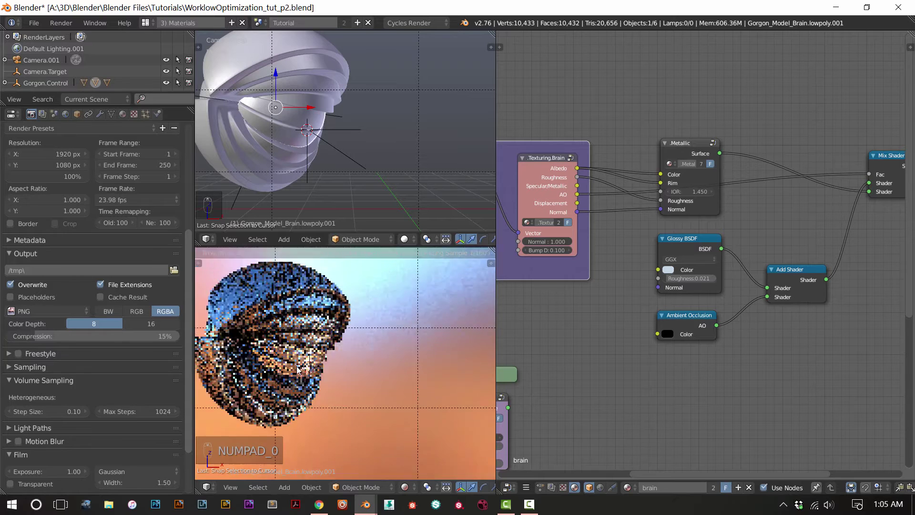
key(ctrl+s)
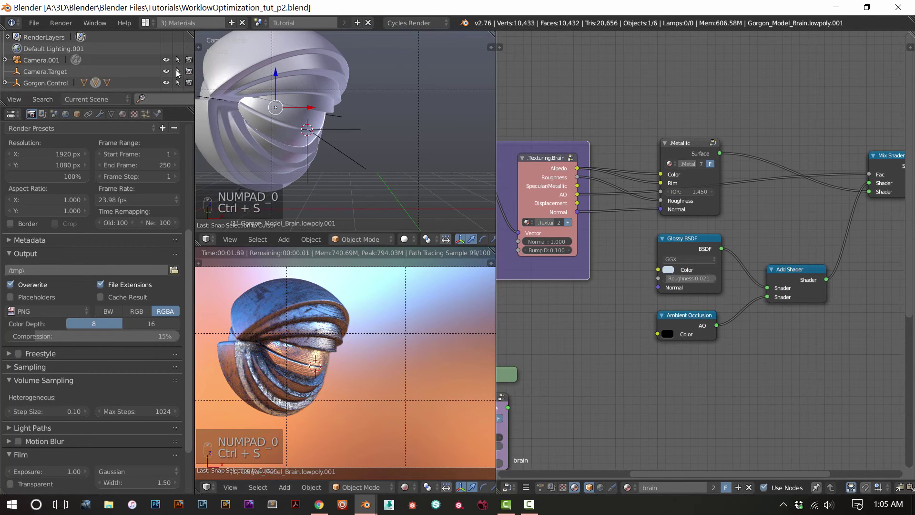
- Return to the 1) Freespace screen layout and inspect the render within the camera frame
click(145, 23)
click(160, 41)
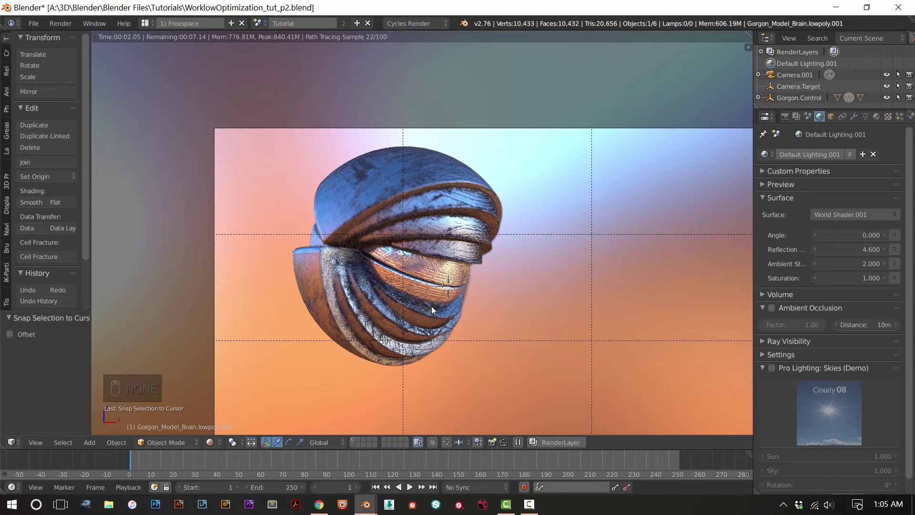
scroll(430, 305, down, 1)
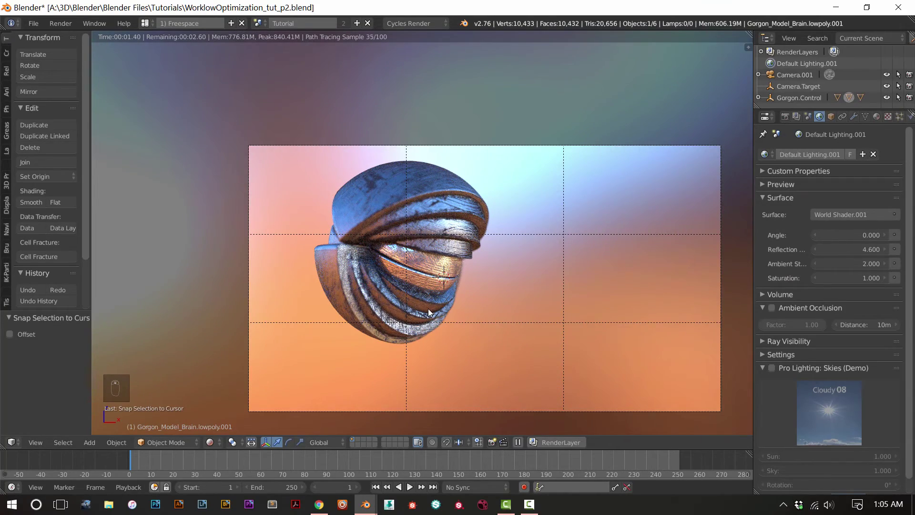
scroll(428, 310, up, 1)
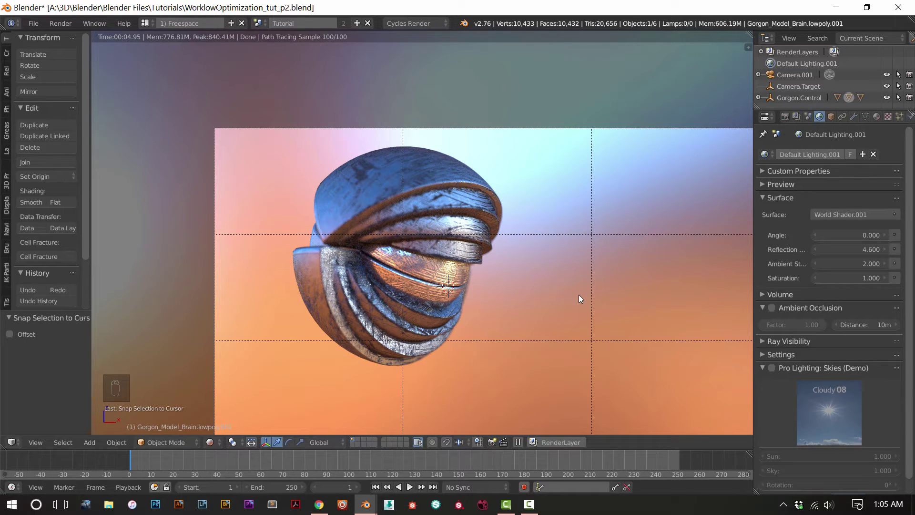
scroll(576, 298, down, 1)
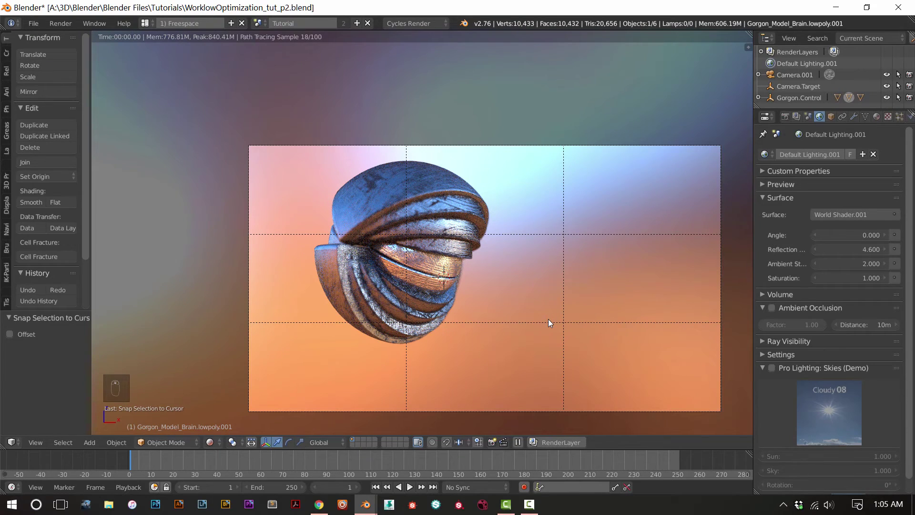
- Switch to Chrome to look at the ONELVXE homepage's background artwork, and return to Blender
click(319, 504)
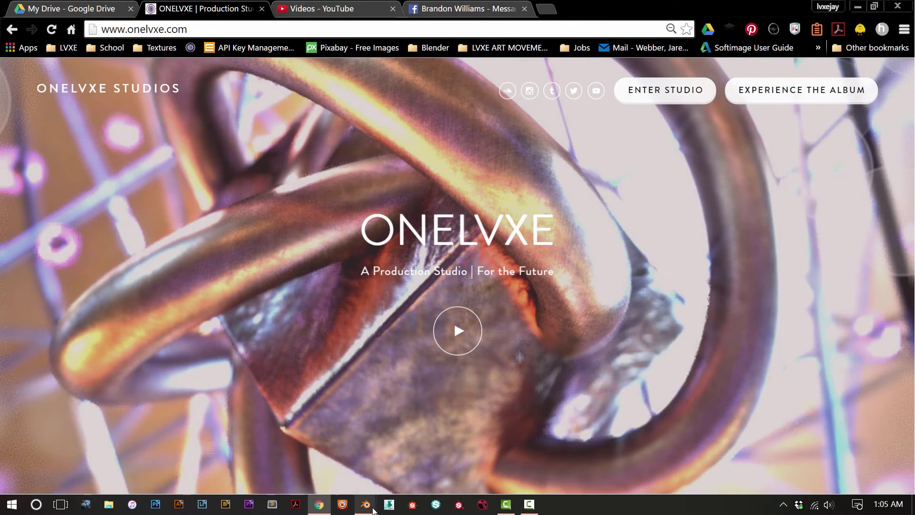
click(365, 504)
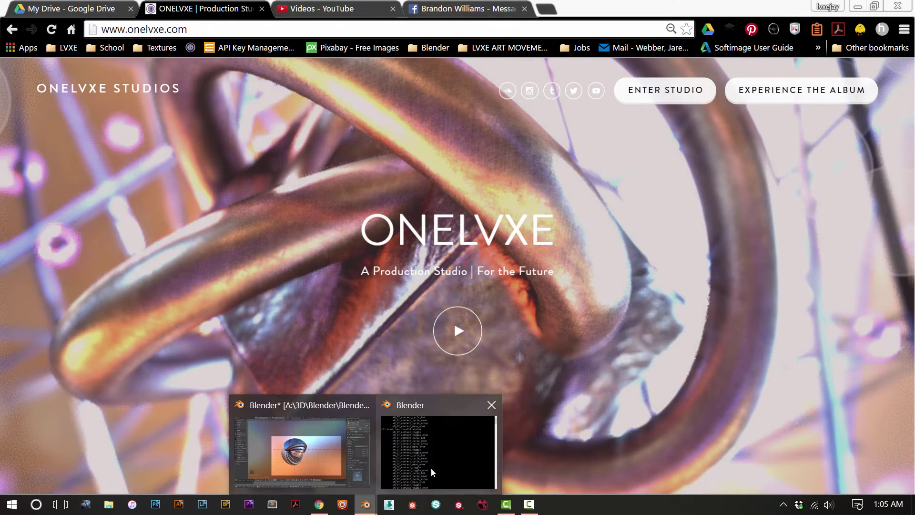
click(355, 457)
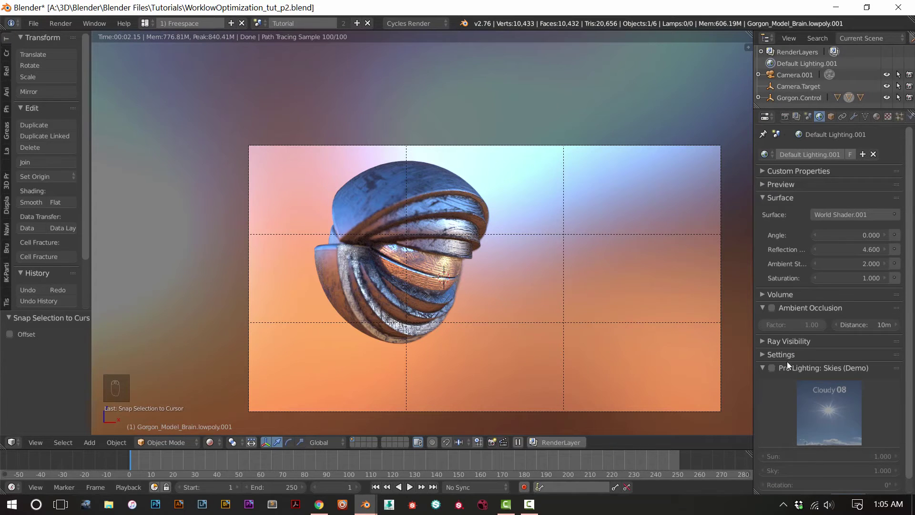
- Collapse the Pro Lighting: Skies settings, select Camera.001, and set its depth of field aperture blades to 2
click(761, 368)
right_click(719, 285)
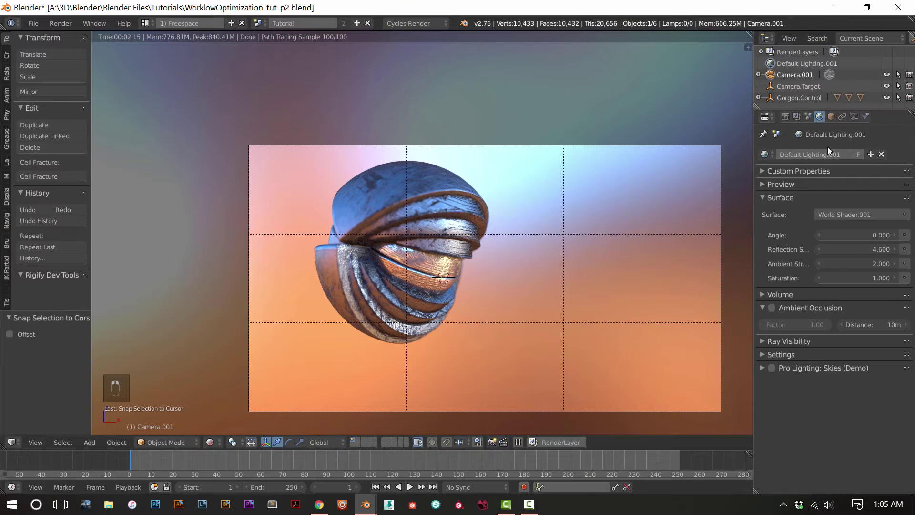
click(853, 117)
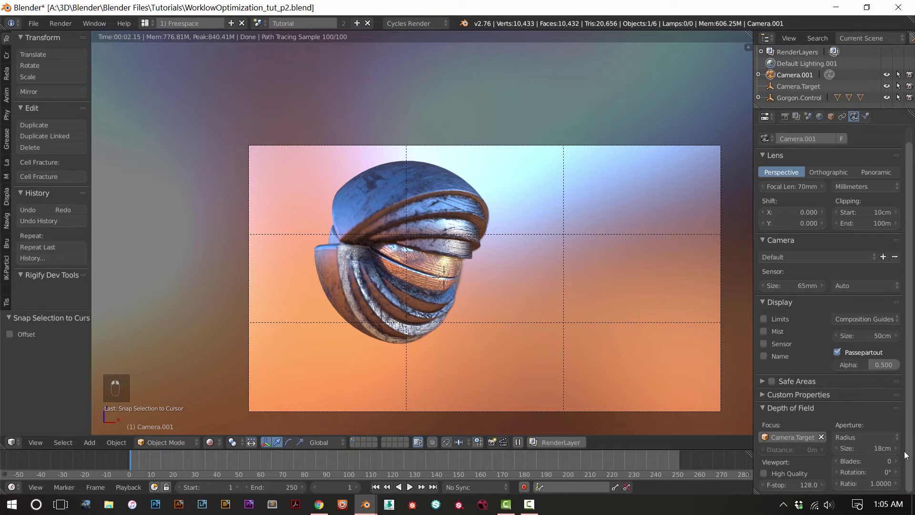
mouse_move(858, 461)
mouse_down()
mouse_move(872, 461)
mouse_move(863, 461)
mouse_up()
- Switch to Chrome again to examine the blurred highlight shapes in the ONELVXE homepage background, and return to Blender
click(319, 504)
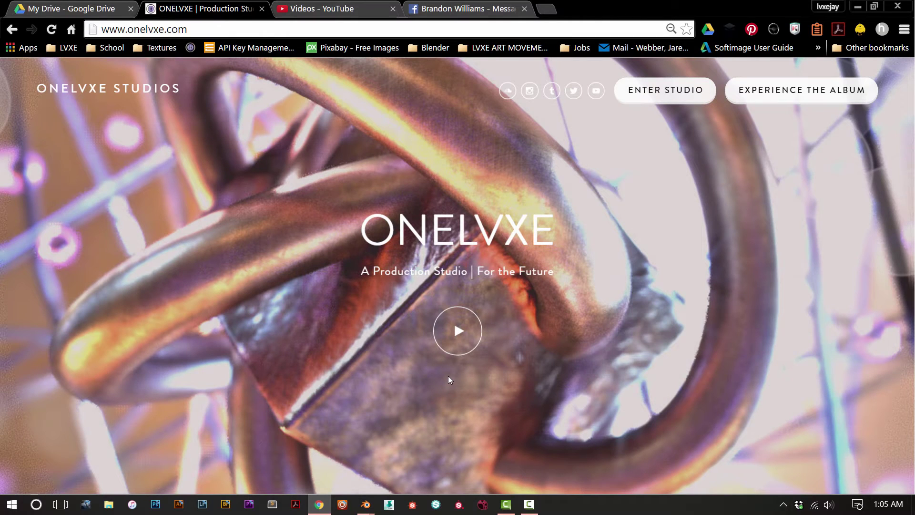
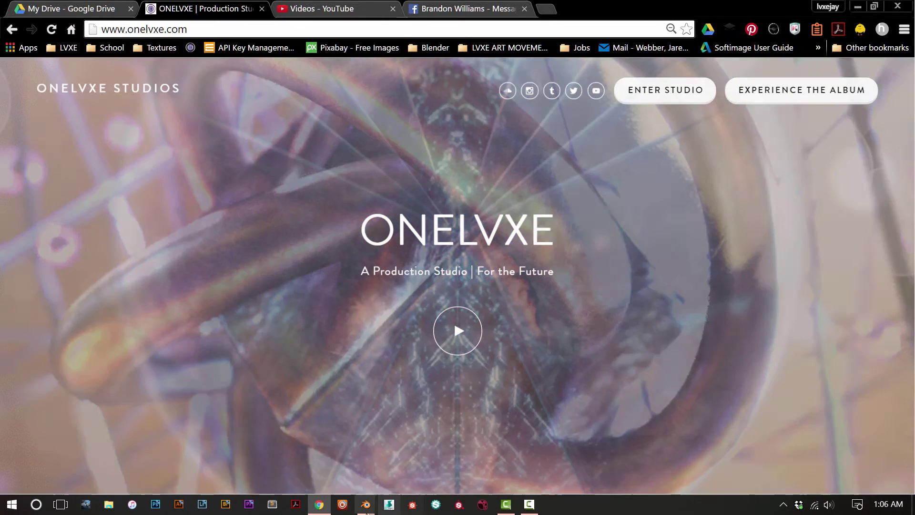
mouse_move(366, 504)
click(305, 436)
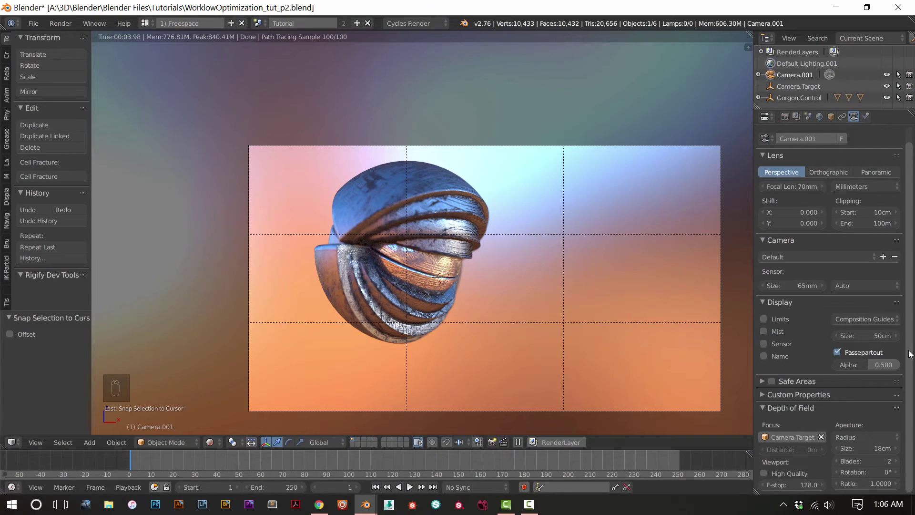
- Set Camera.001's depth of field aperture blades to 6 and save over the existing blend file
click(875, 464)
text(6)
key(Return)
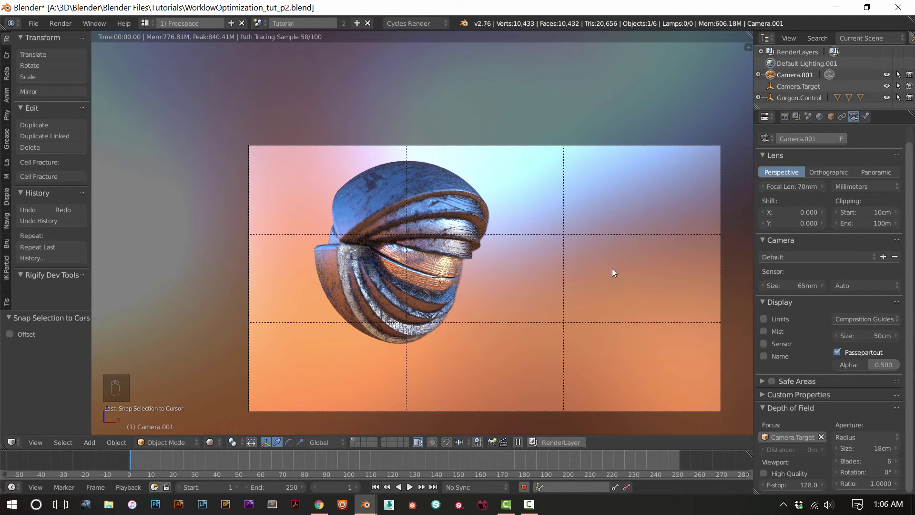
key(ctrl+s)
- Leave the camera view for wireframe display, reset the 3D cursor to the world origin, and add a mesh plane there
mouse_move(495, 300)
middle_down()
mouse_move(498, 310)
mouse_move(481, 302)
middle_up()
key(z)
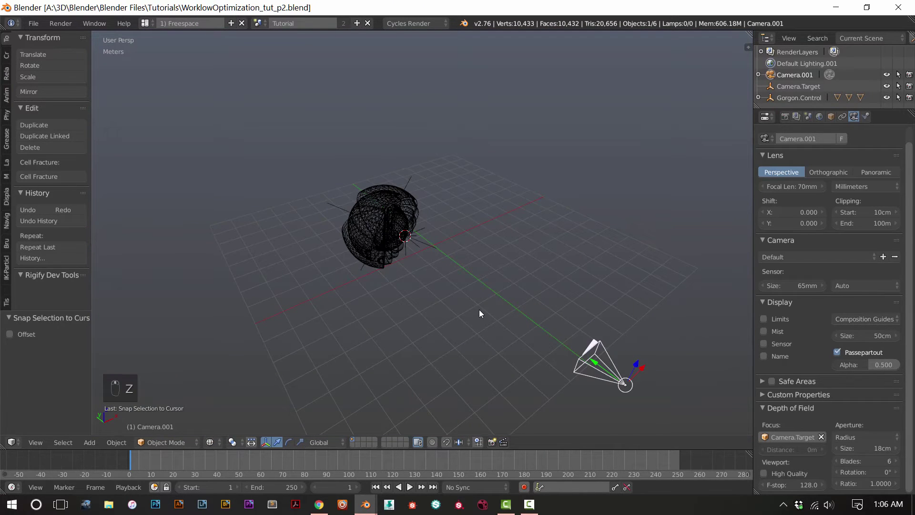
key(shift+c)
middle_drag(414, 242, 419, 285)
key(shift+a)
mouse_move(387, 204)
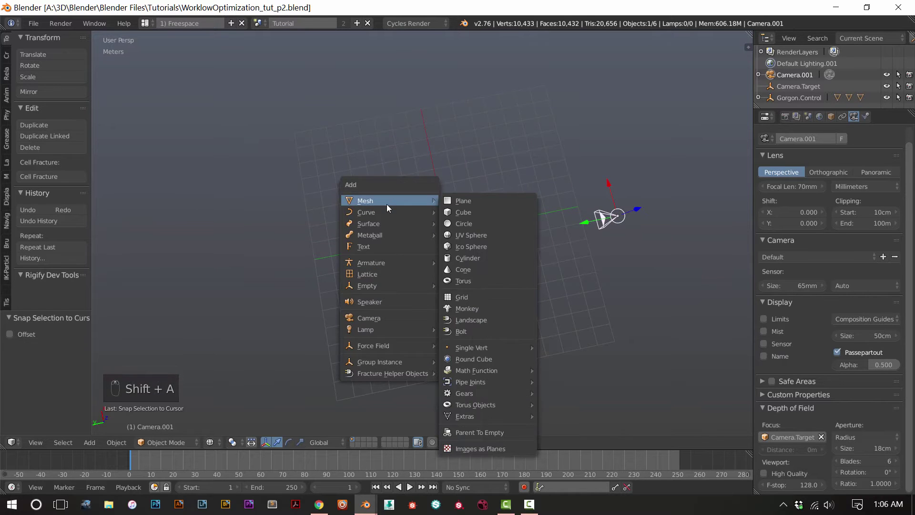
click(487, 203)
middle_drag(481, 261, 578, 300)
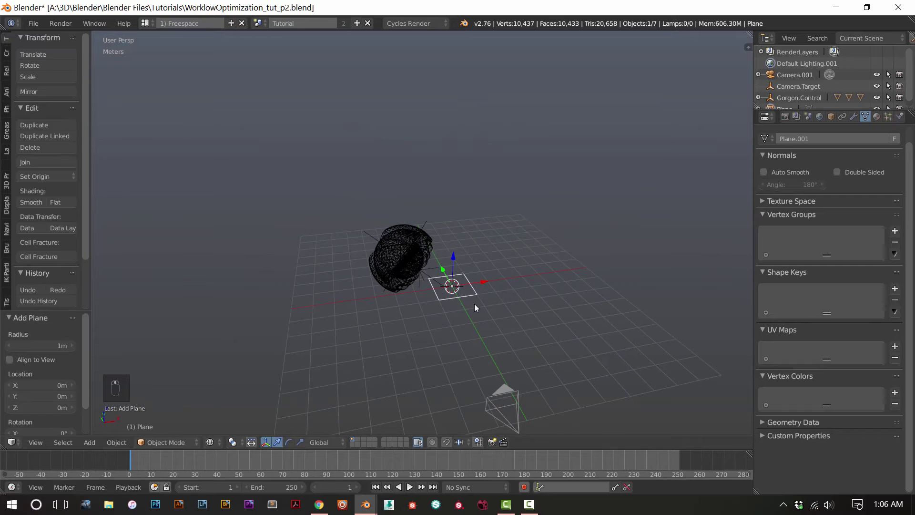
- Scale the new plane by a factor of 3 and save over the existing blend file
scroll(474, 308, up, 4)
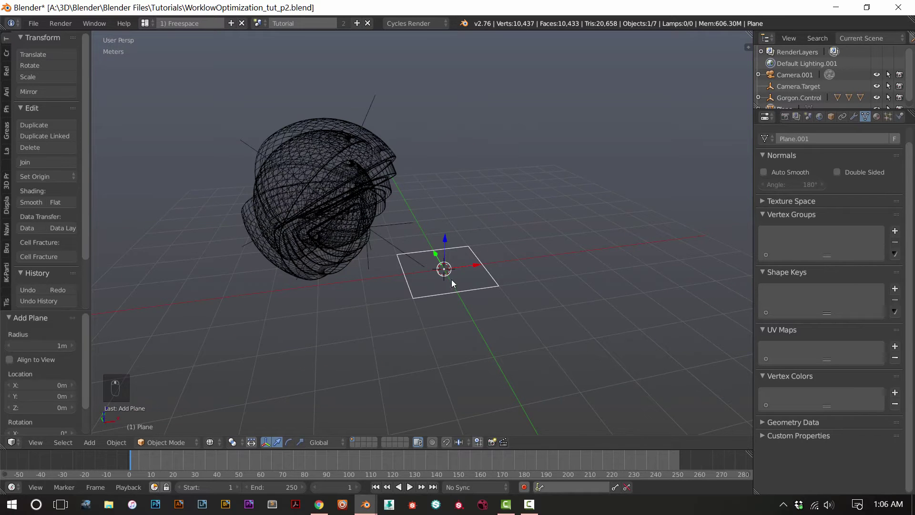
scroll(452, 282, down, 4)
key(s)
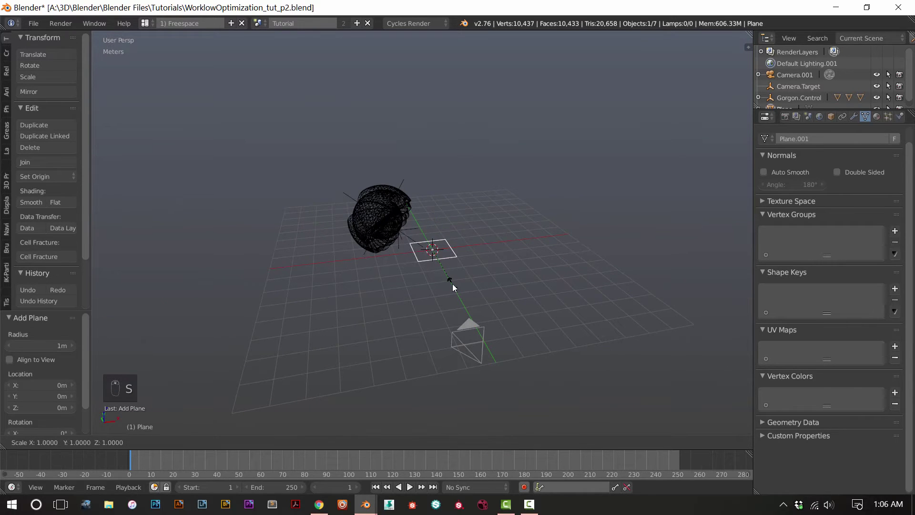
text(3)
key(Return)
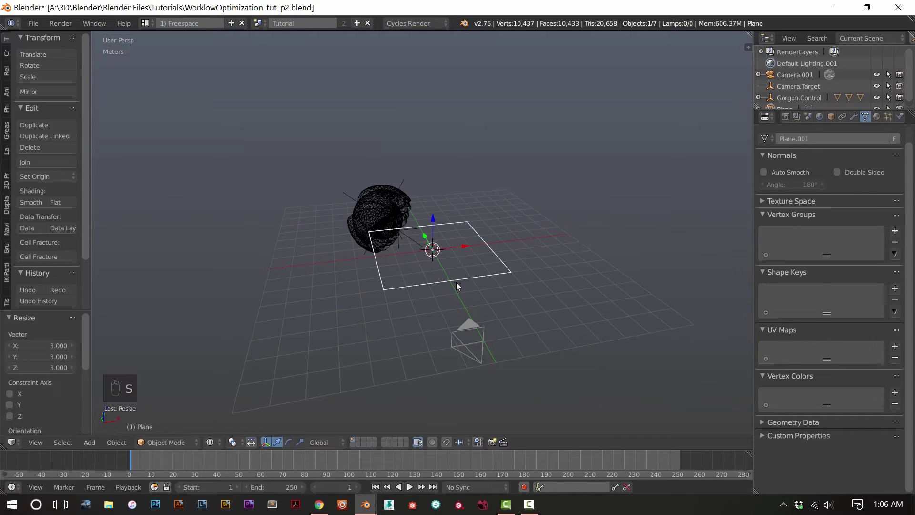
middle_drag(505, 292, 522, 299)
key(ctrl+s)
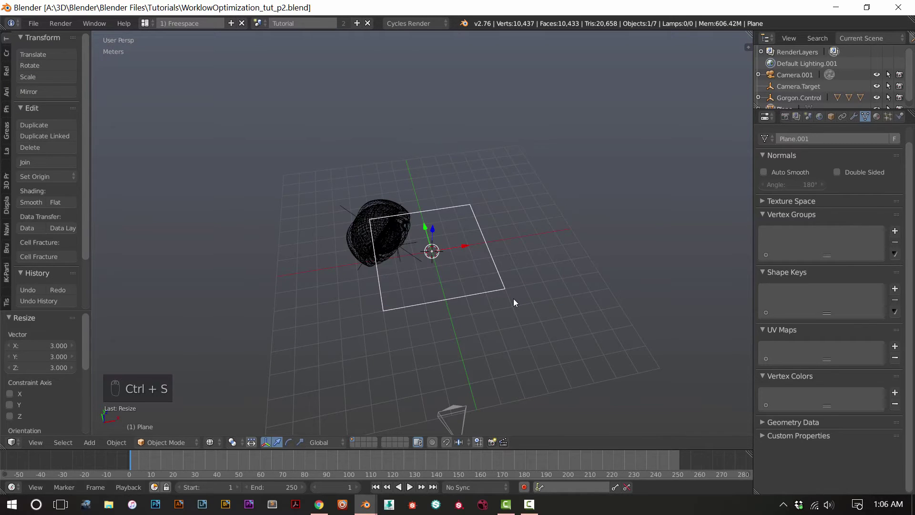
- Apply the plane's rotation and scale to its mesh data
key(ctrl+a)
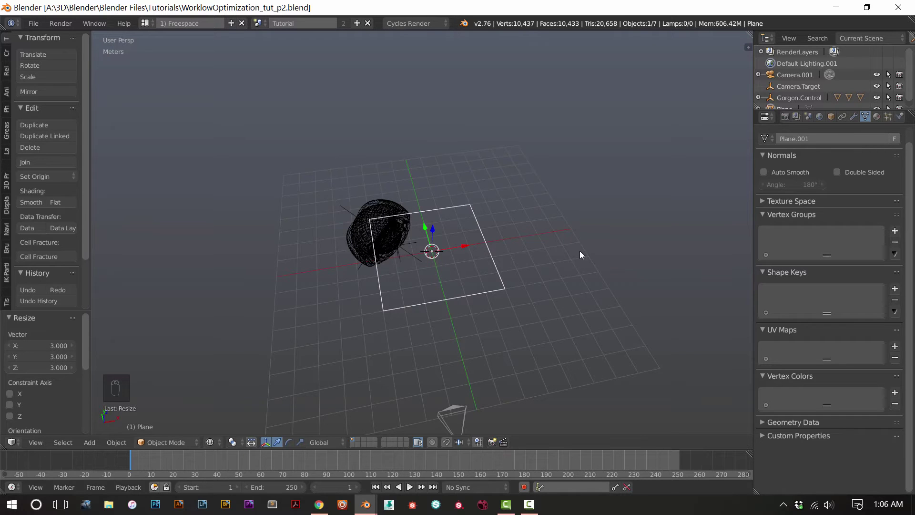
key(ctrl+a)
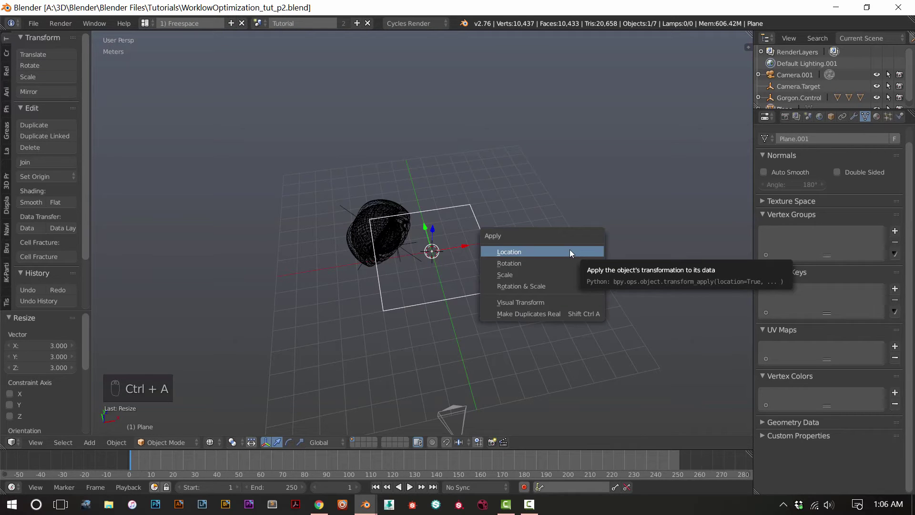
click(569, 286)
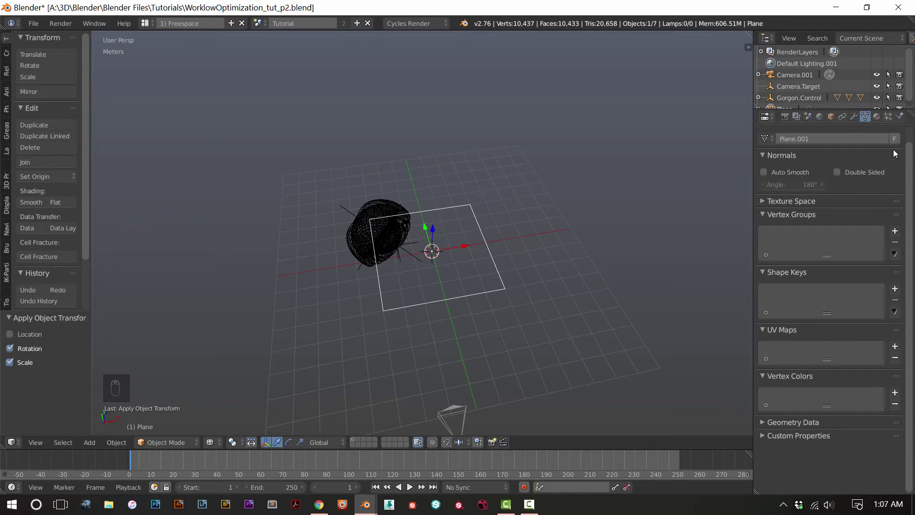
- Move the plane to the second scene layer
click(888, 117)
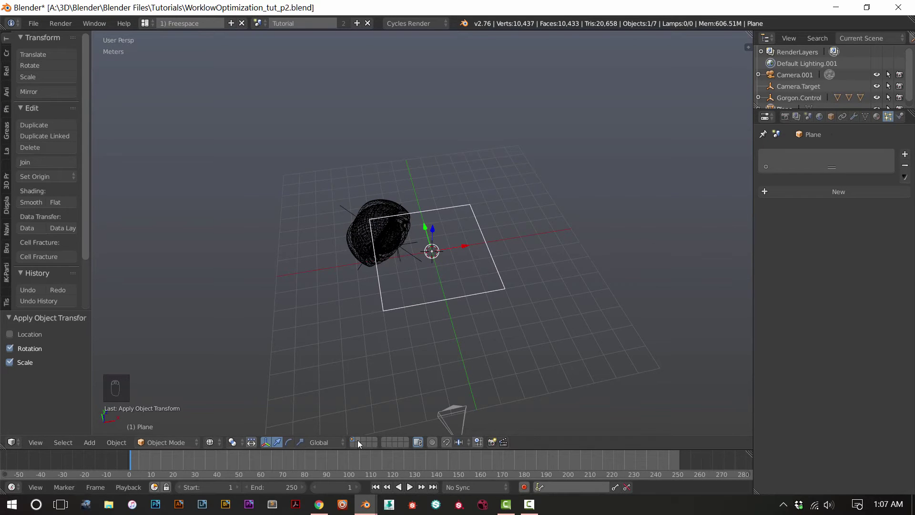
key(m)
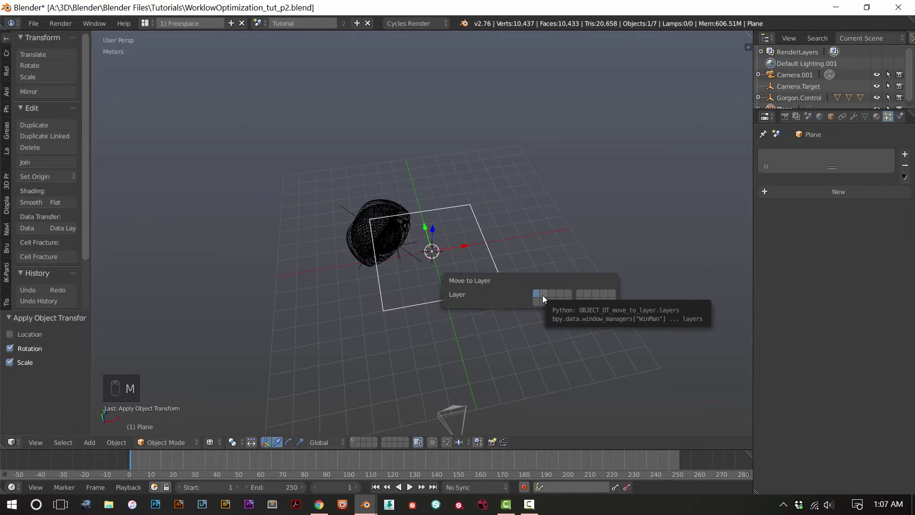
click(543, 294)
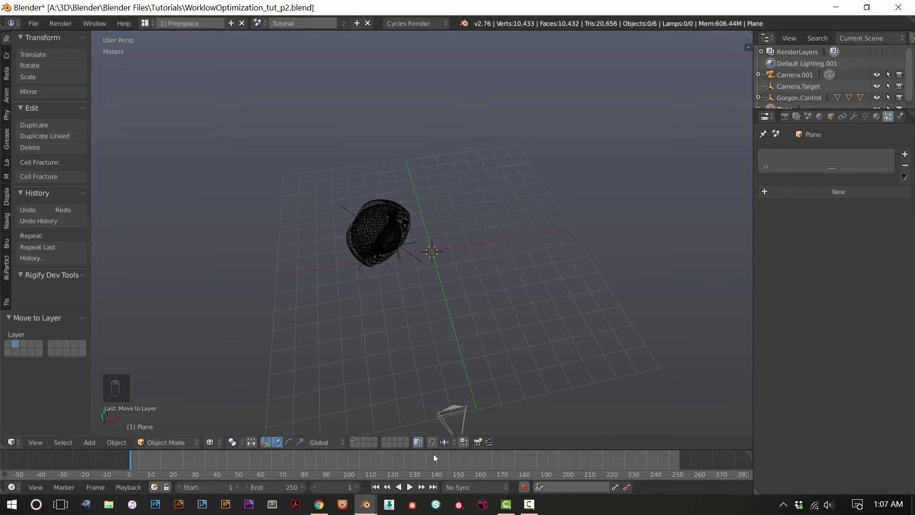
- Switch to the third scene layer, add a UV sphere at the world origin, and display it in solid shading
click(363, 439)
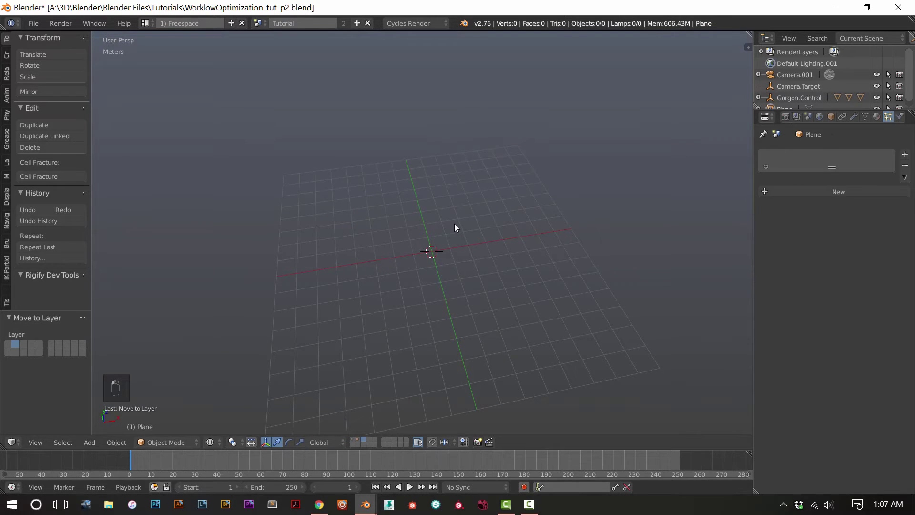
key(shift+a)
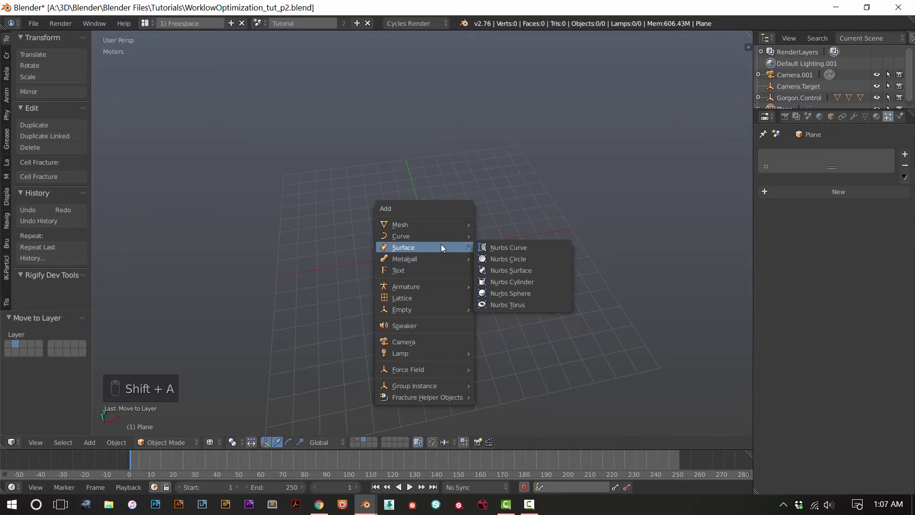
mouse_move(440, 230)
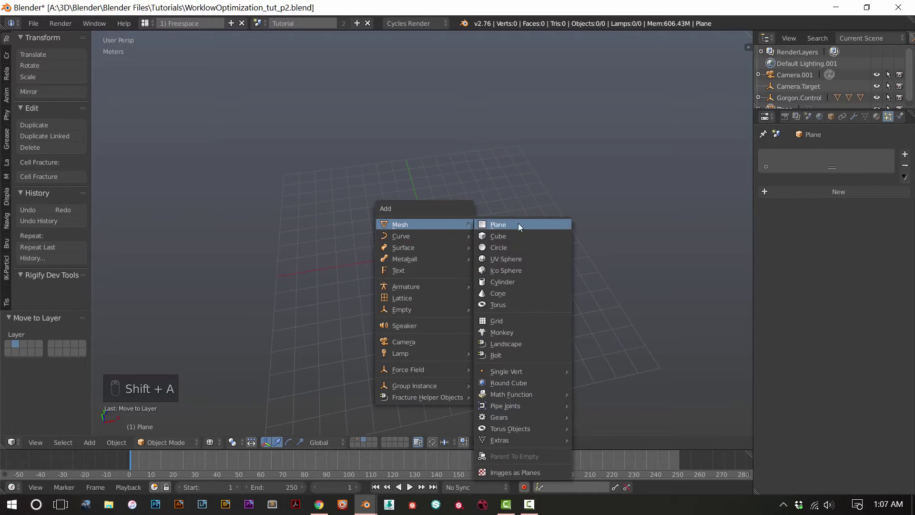
click(516, 258)
scroll(451, 289, up, 7)
key(z)
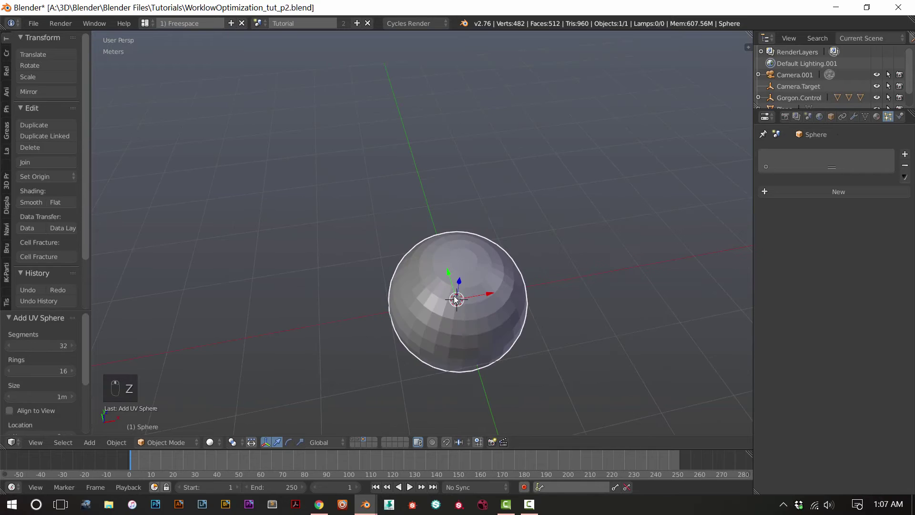
scroll(459, 313, up, 2)
middle_drag(459, 313, 396, 300)
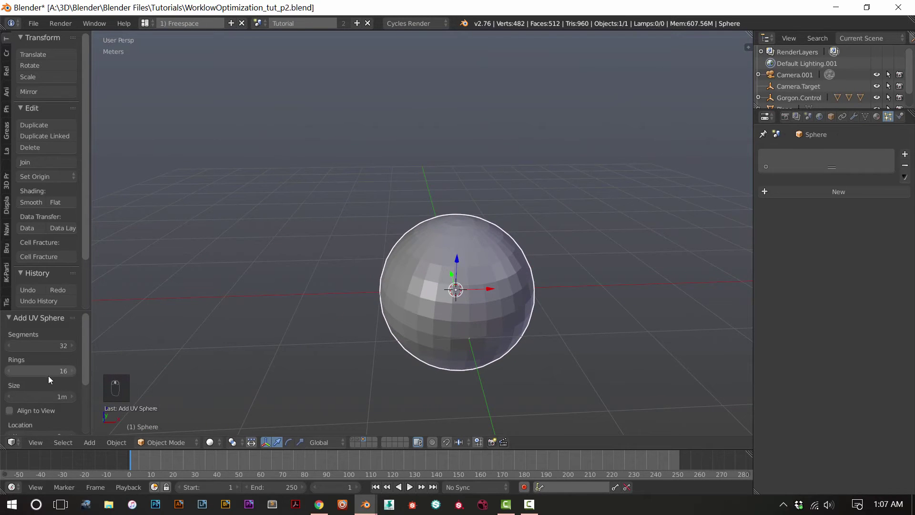
- Set the UV sphere's segments to 16
click(45, 346)
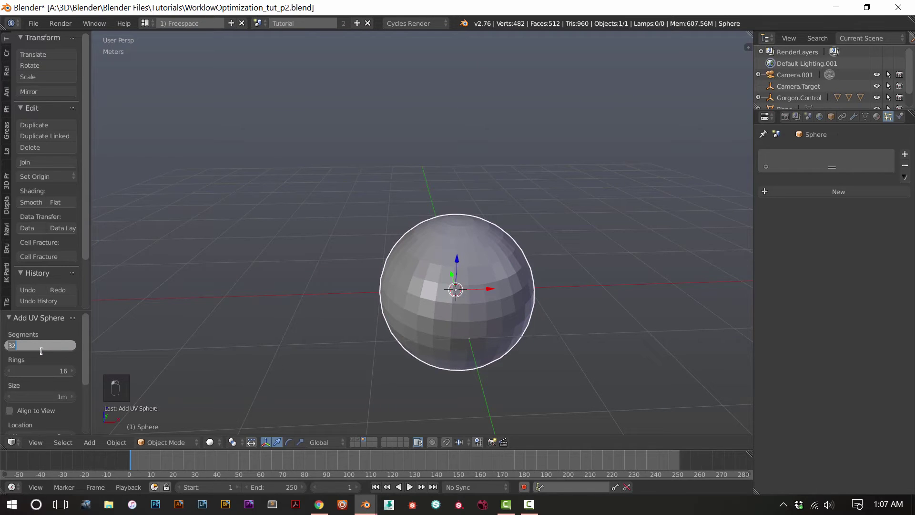
text(16)
key(Return)
middle_drag(320, 344, 322, 319)
scroll(36, 367, down, 2)
scroll(85, 362, up, 2)
scroll(27, 368, down, 5)
scroll(34, 381, down, 2)
middle_drag(324, 295, 406, 367)
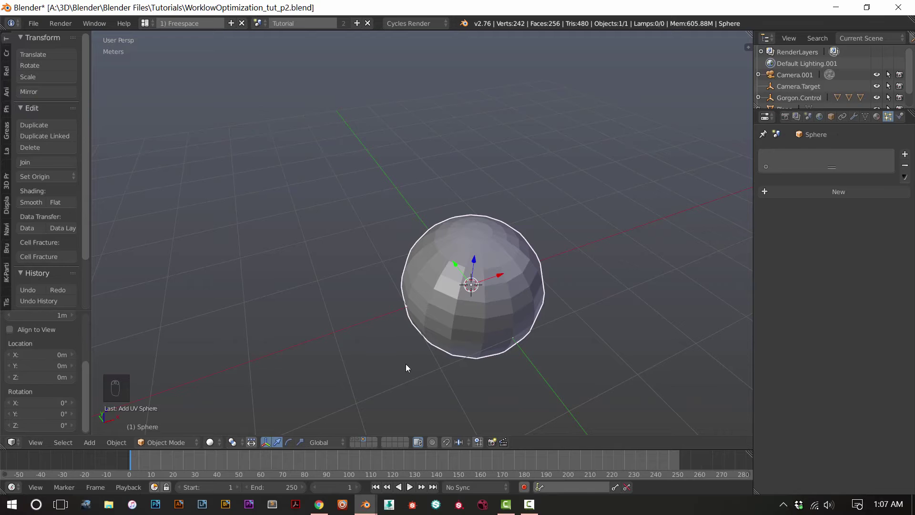
- Set the UV sphere's segments and rings both to 12
scroll(52, 360, up, 5)
click(48, 345)
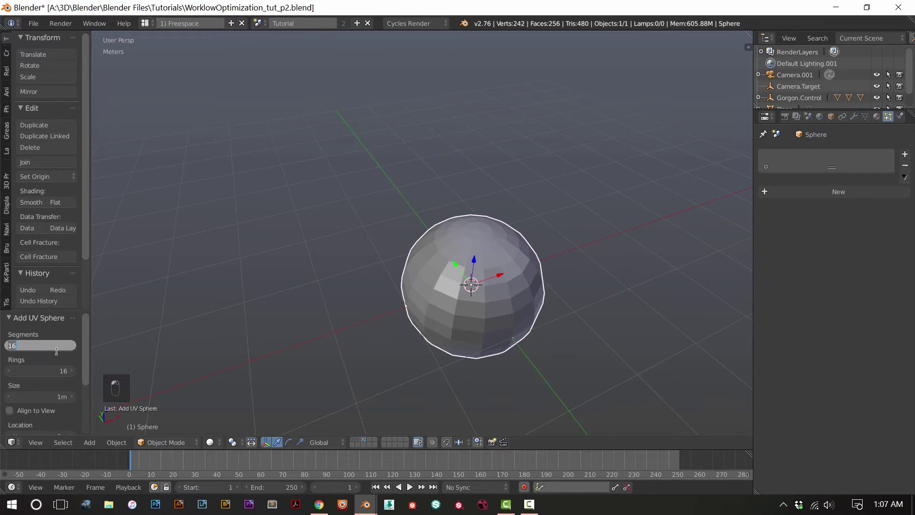
text(12)
key(Return)
click(41, 371)
text(12)
key(Return)
middle_drag(111, 368, 198, 336)
middle_drag(369, 301, 501, 300)
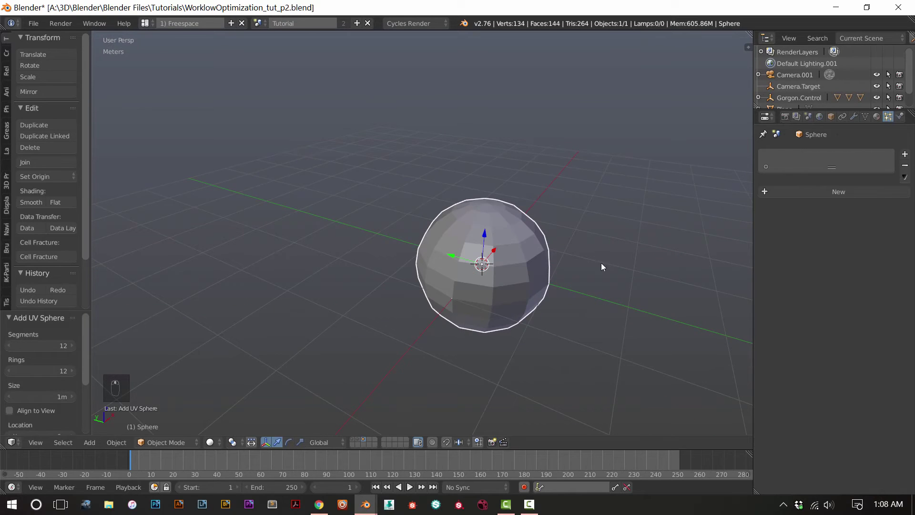
- Add a Subdivision Surface modifier to the sphere and enable its Optimal Display option
click(854, 118)
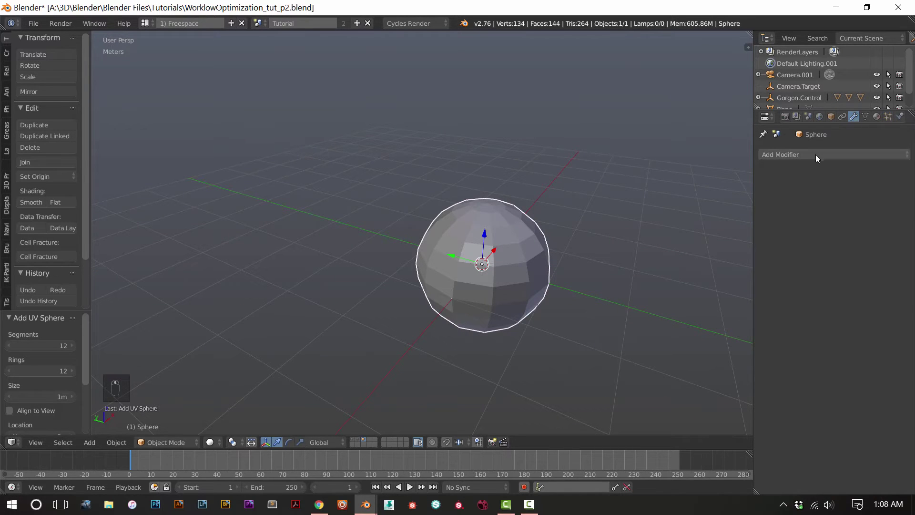
click(777, 157)
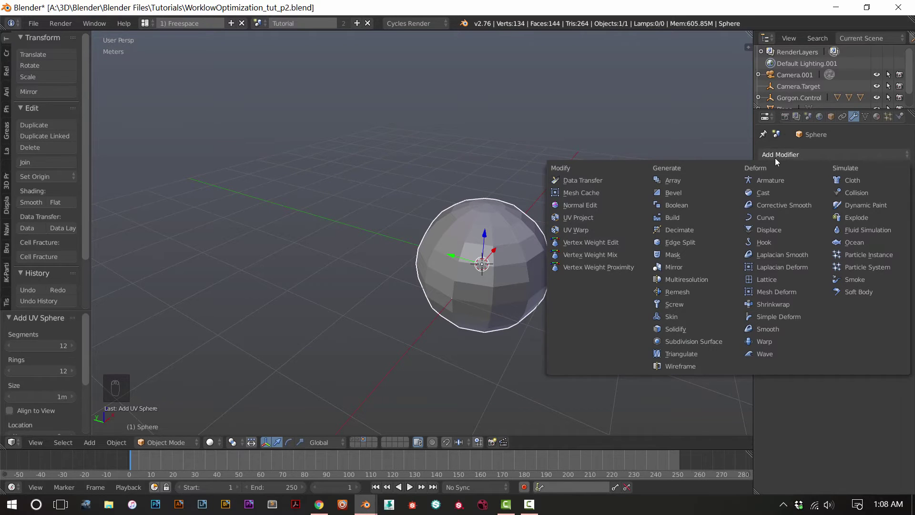
click(774, 158)
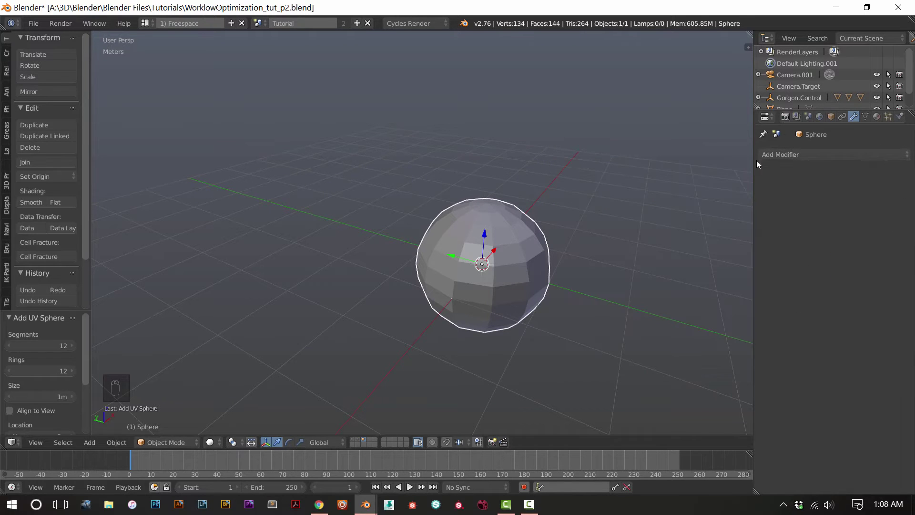
click(816, 154)
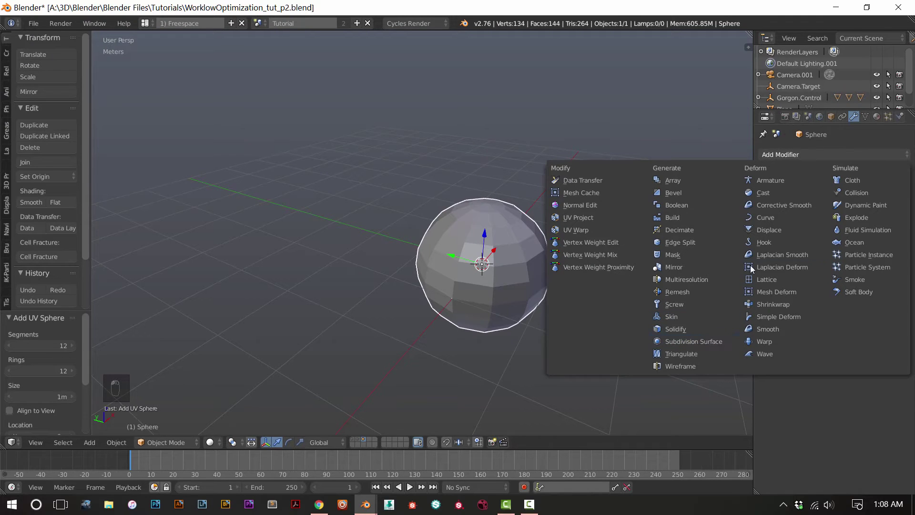
click(699, 340)
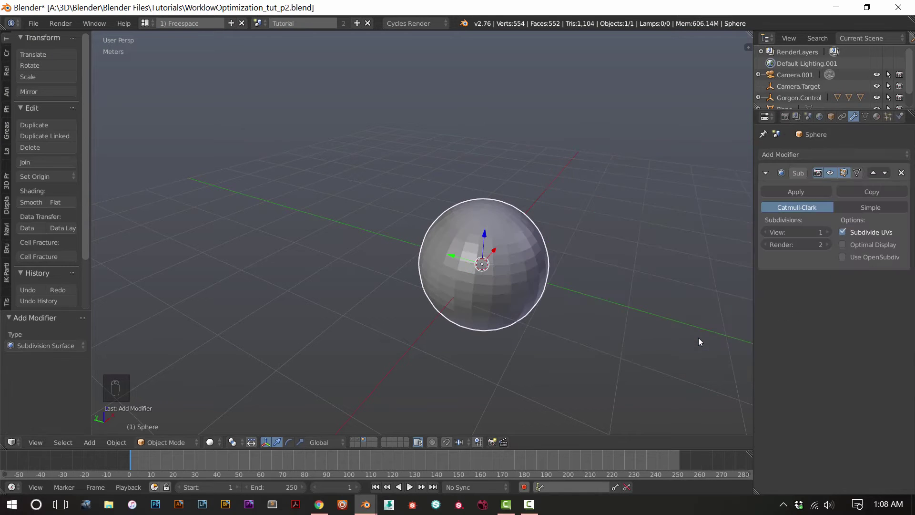
scroll(657, 324, up, 4)
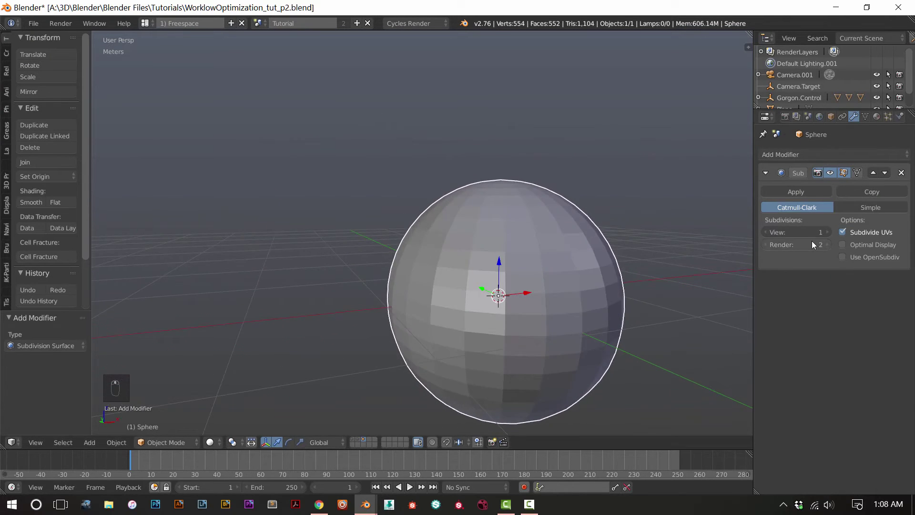
click(847, 244)
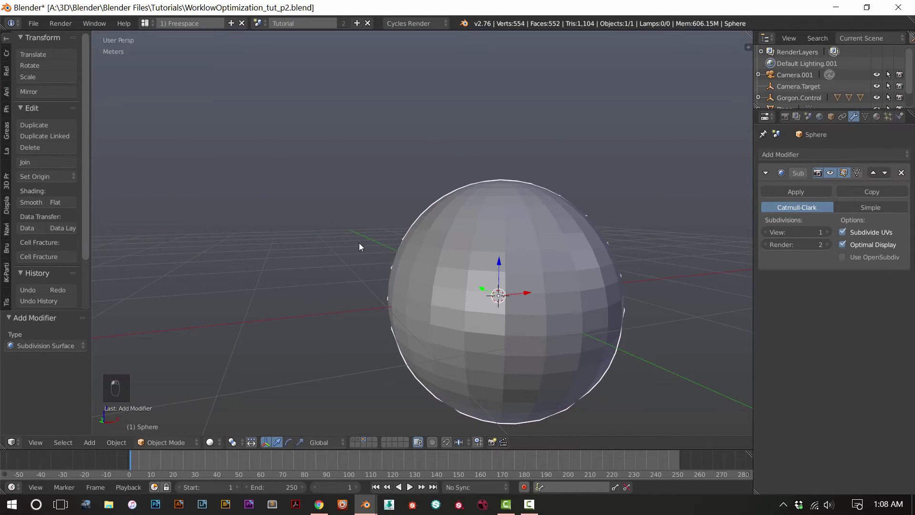
- Apply smooth shading to the sphere
click(34, 203)
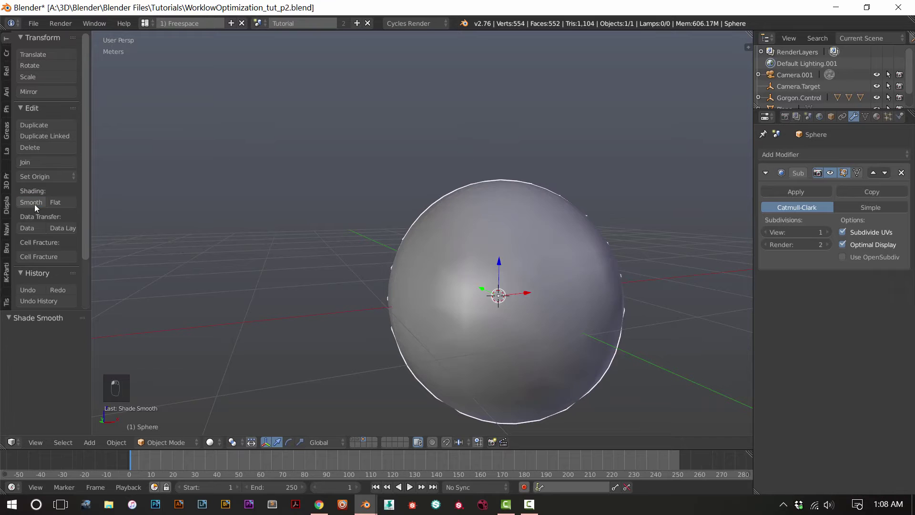
middle_drag(323, 246, 411, 297)
scroll(477, 253, up, 2)
scroll(534, 270, down, 3)
middle_drag(465, 239, 362, 286)
- Set the sphere's Subdivision Surface view level to 2
click(826, 232)
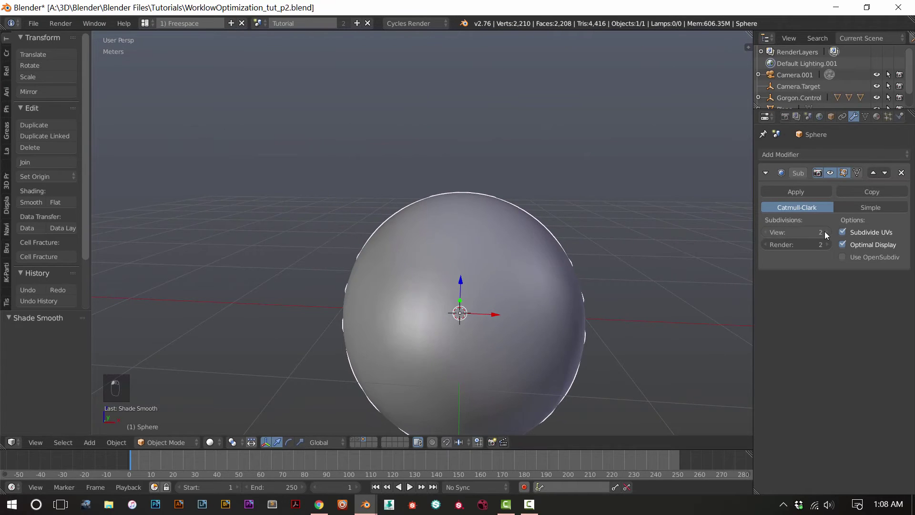
mouse_move(579, 287)
middle_down()
mouse_move(527, 253)
mouse_move(586, 279)
middle_up()
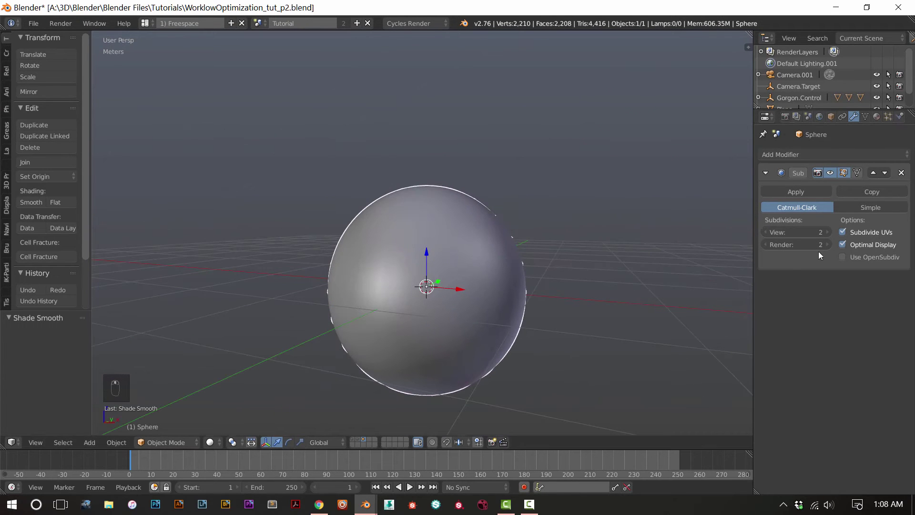
click(764, 232)
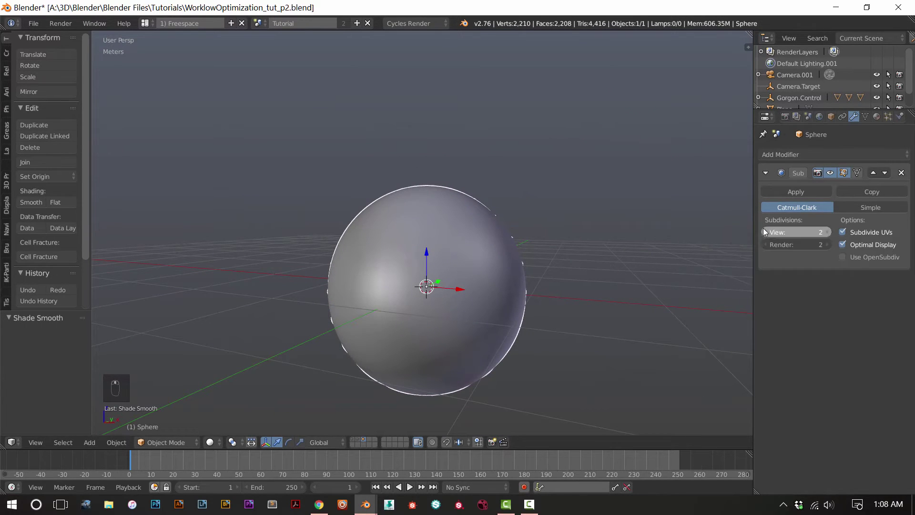
click(829, 232)
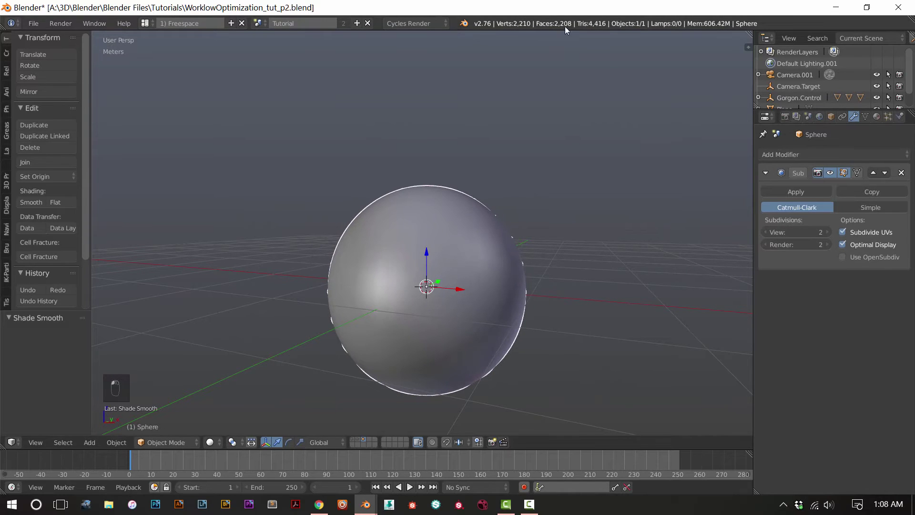
- Set the sphere's Subdivision Surface view level to 1 and save the file over the existing one
click(764, 232)
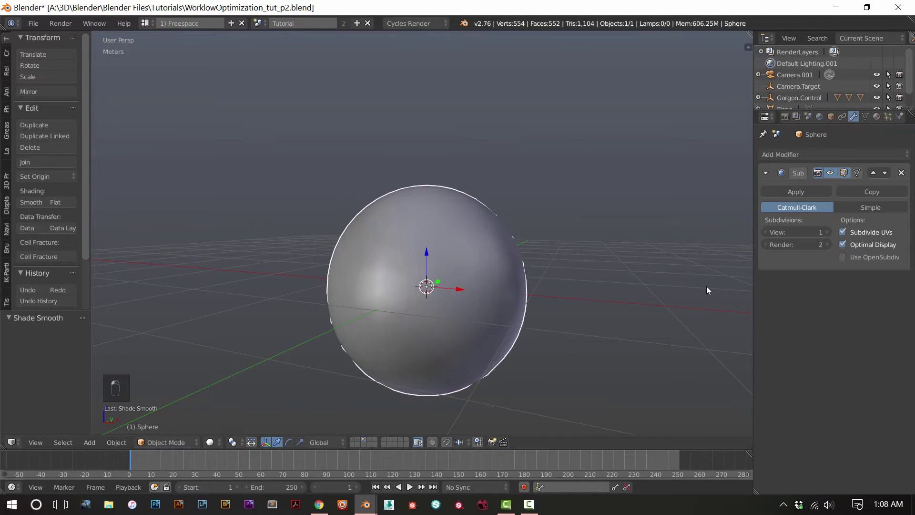
key(ctrl+s)
click(531, 310)
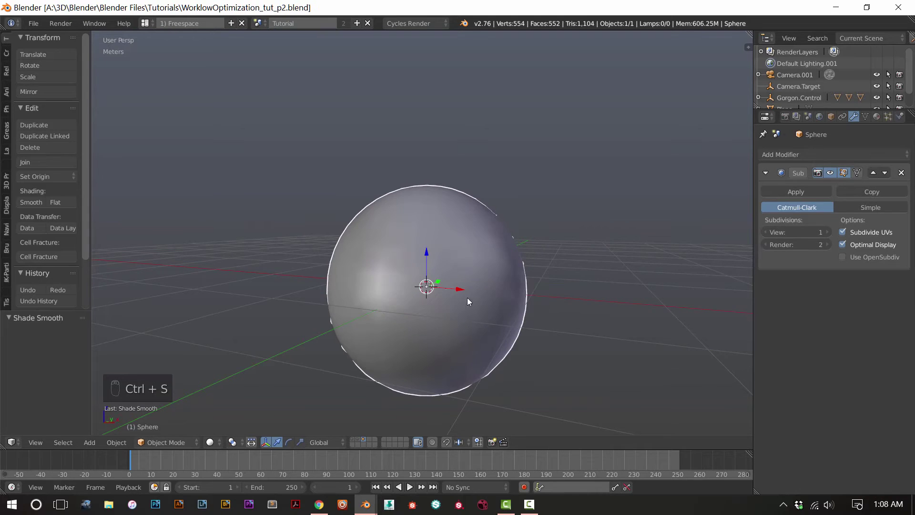
key(shift+Left)
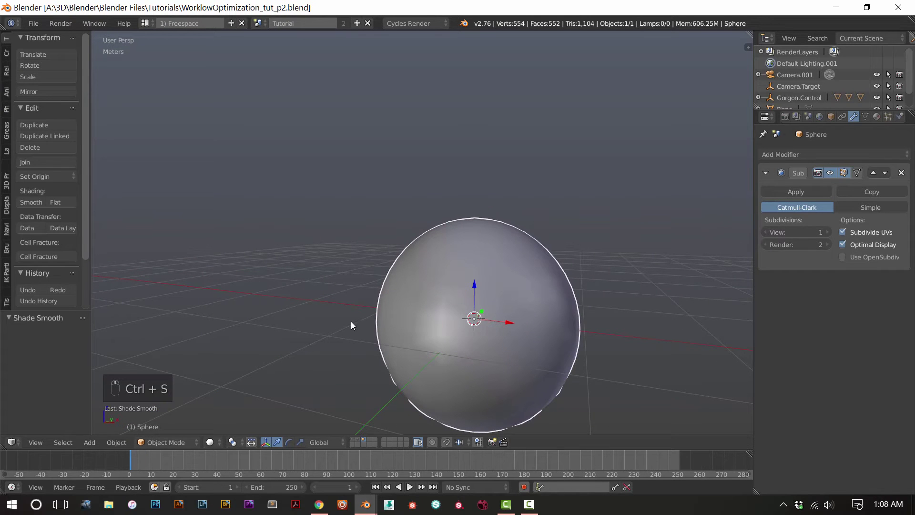
- Move the sphere -5 m along the X axis
middle_drag(337, 259, 449, 337)
scroll(451, 333, down, 8)
drag(467, 239, 357, 259)
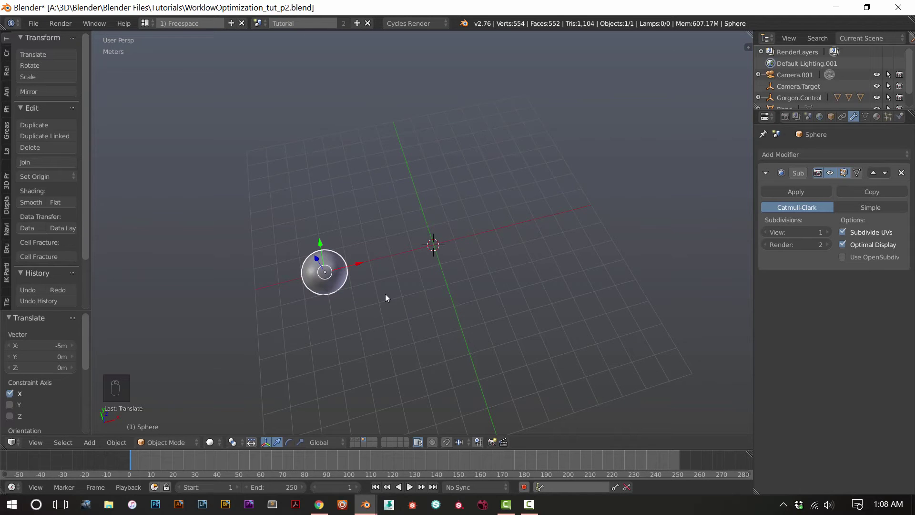
- Create a linked duplicate of the sphere and move it 3 m along the X axis
key(alt+d)
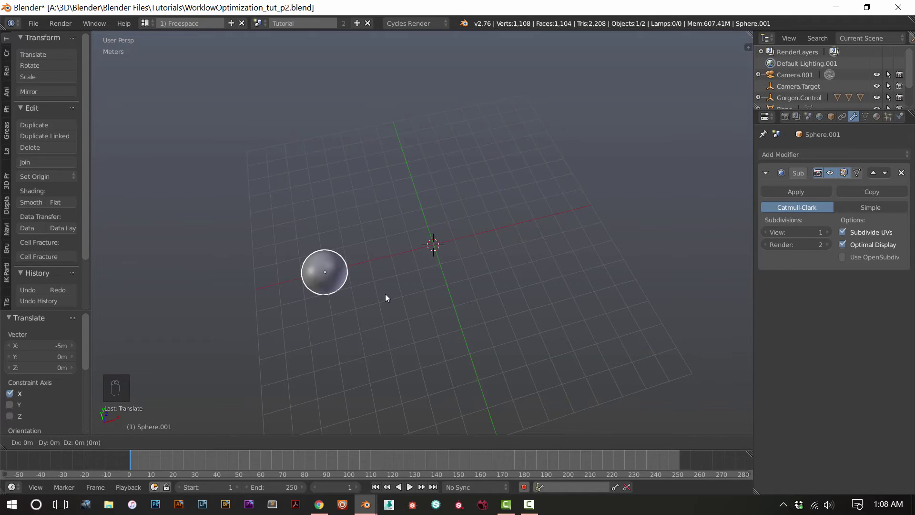
right_click(433, 296)
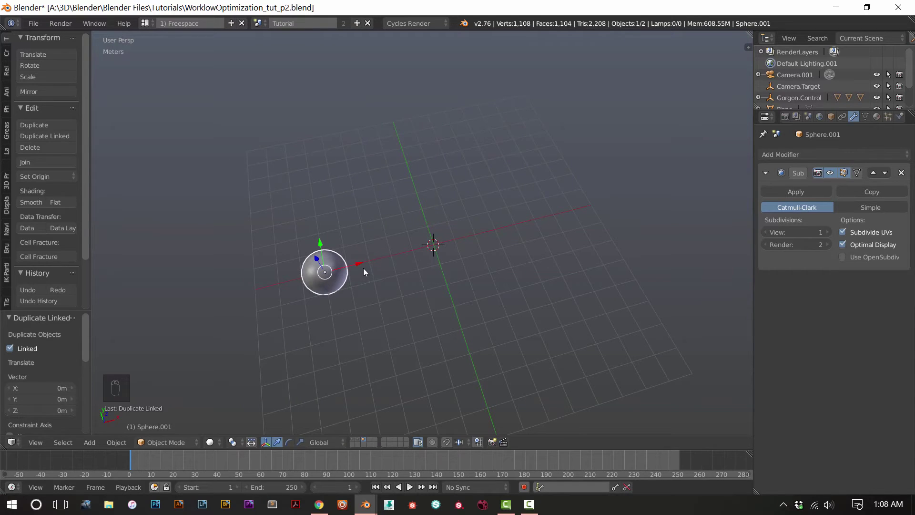
key(g)
key(x)
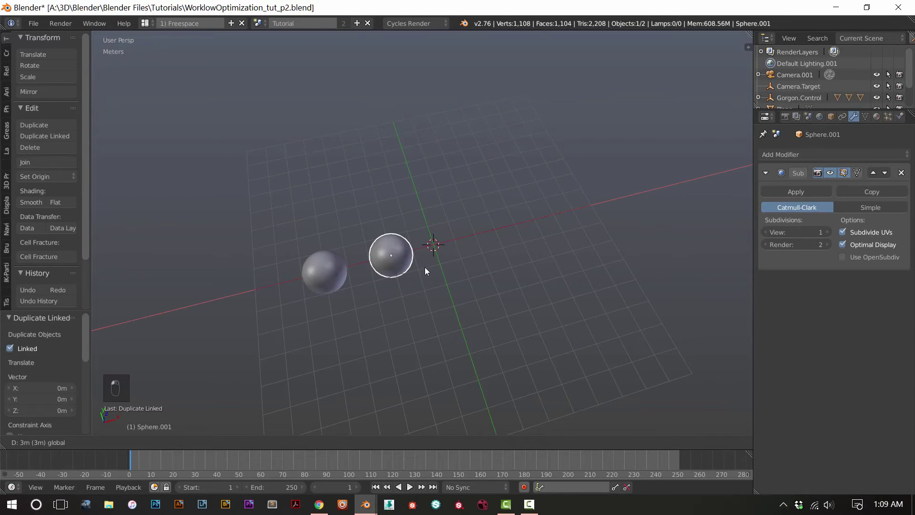
click(425, 267)
- Scale the duplicated sphere down uniformly by a factor of about 0.53
key(s)
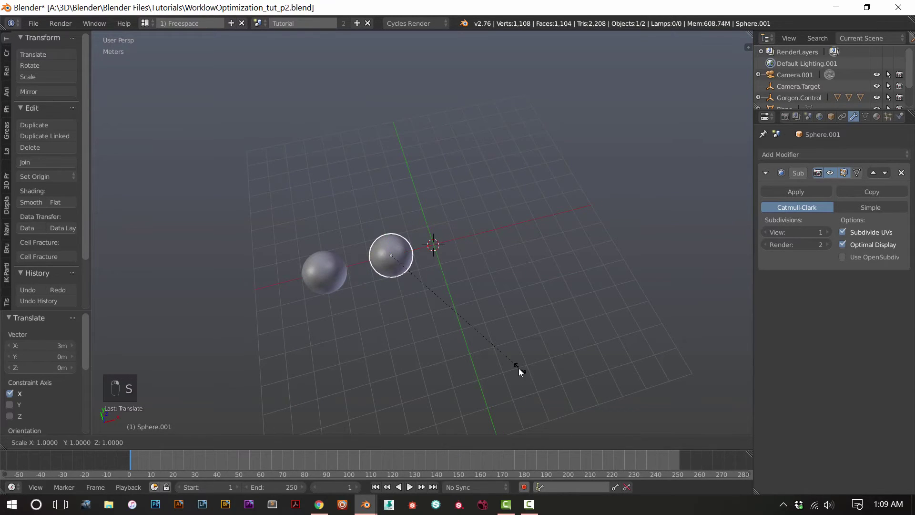
click(451, 324)
middle_drag(413, 309, 313, 283)
scroll(423, 262, up, 3)
scroll(524, 282, up, 2)
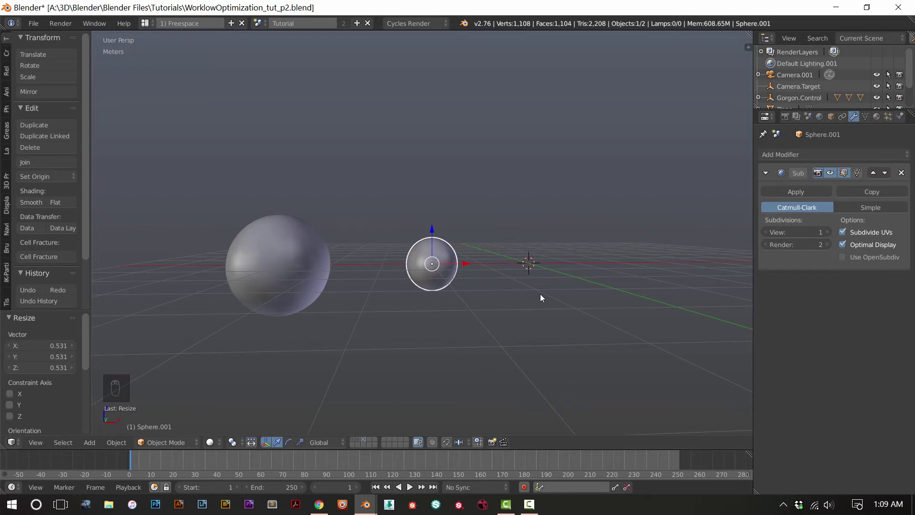
- Make a linked duplicate of the smaller sphere about 2.2 m further along X and scale it by about 0.43
key(alt+d)
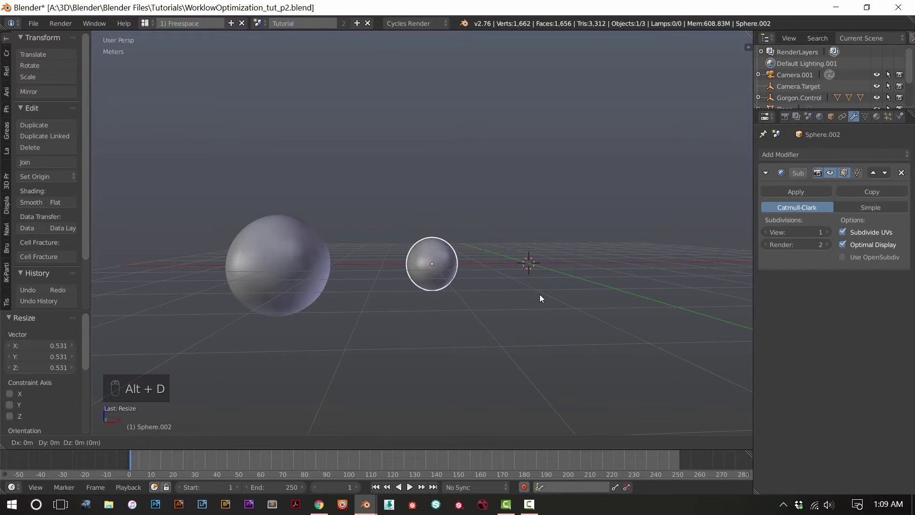
click(574, 265)
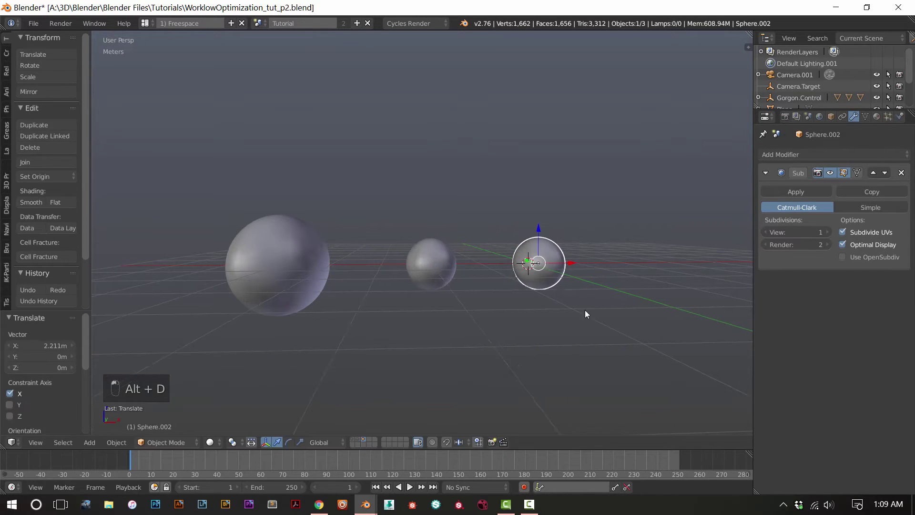
middle_drag(584, 310, 604, 355)
key(s)
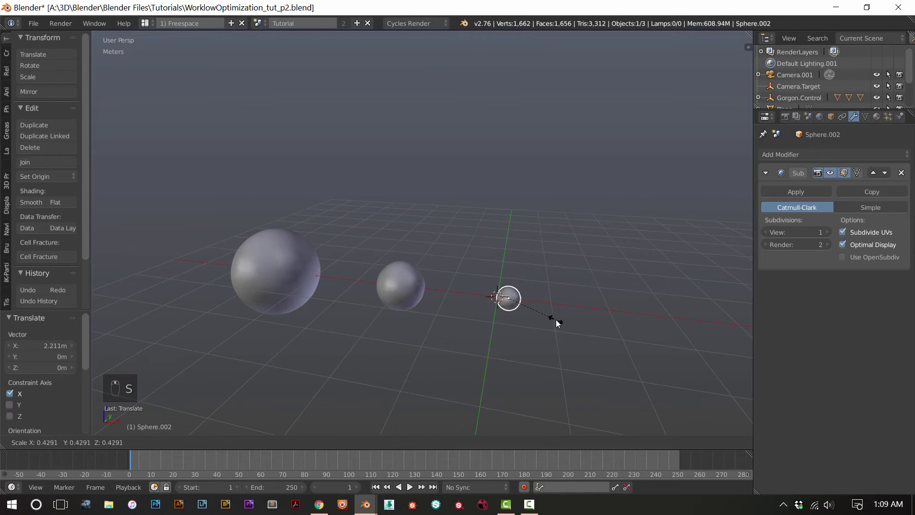
click(546, 320)
middle_drag(432, 339, 420, 324)
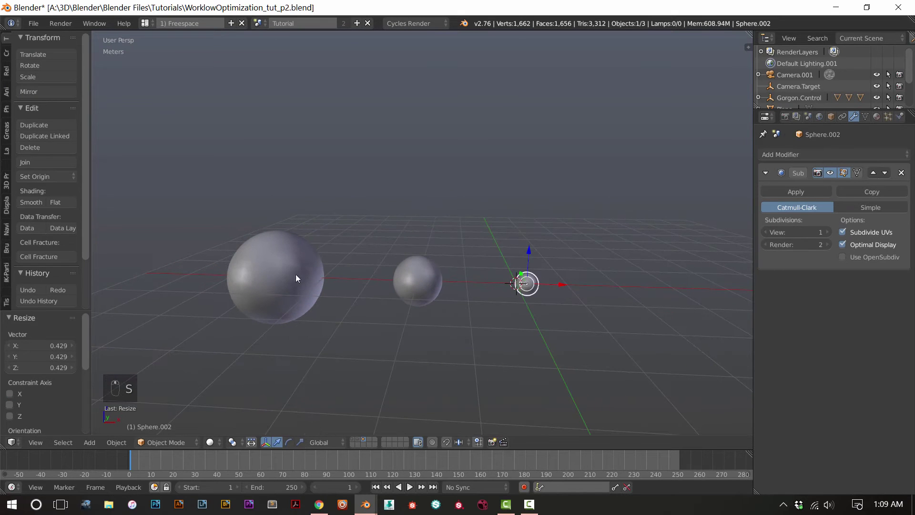
- Make a linked duplicate of the medium sphere, place it beyond the smallest one along X, and scale it up by about 1.41
right_click(434, 297)
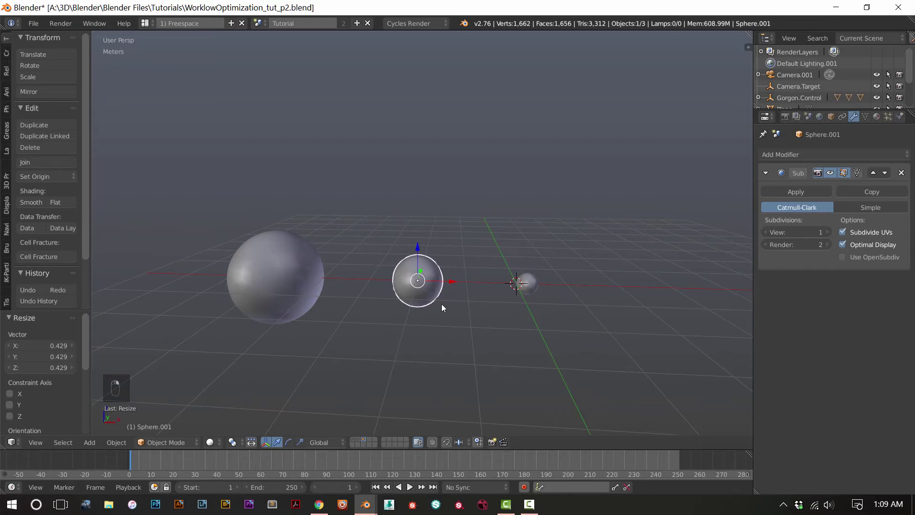
key(alt+d)
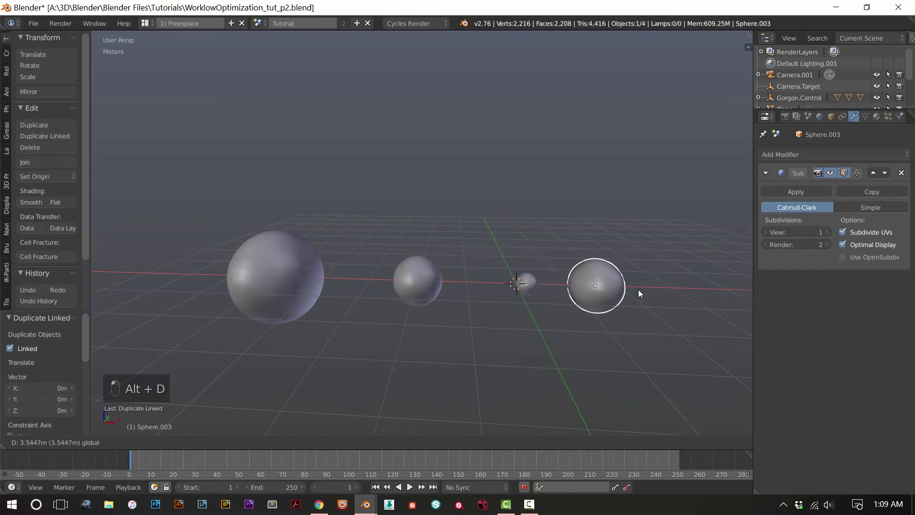
click(637, 290)
middle_drag(662, 322, 560, 310)
key(s)
click(593, 336)
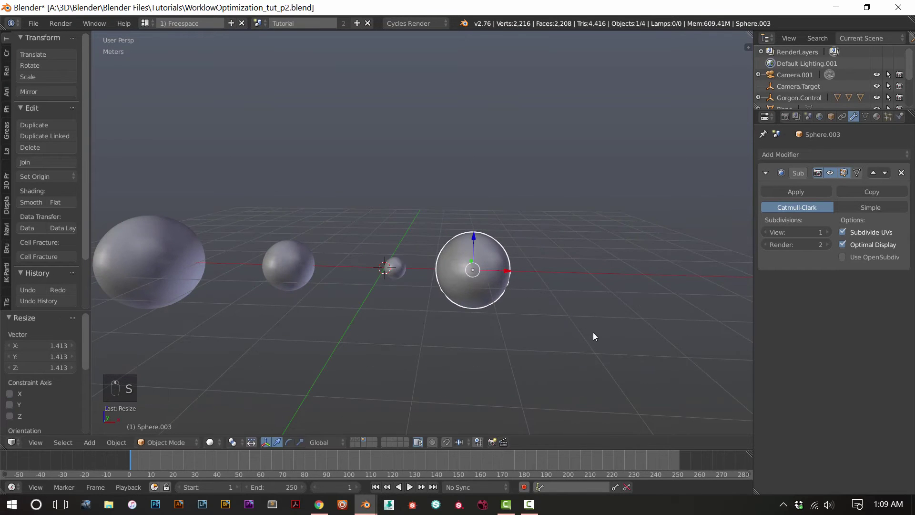
- Enlarge the smallest sphere slightly, by a factor of about 1.18
mouse_move(499, 335)
middle_down()
mouse_move(511, 327)
mouse_move(505, 322)
middle_up()
right_click(416, 256)
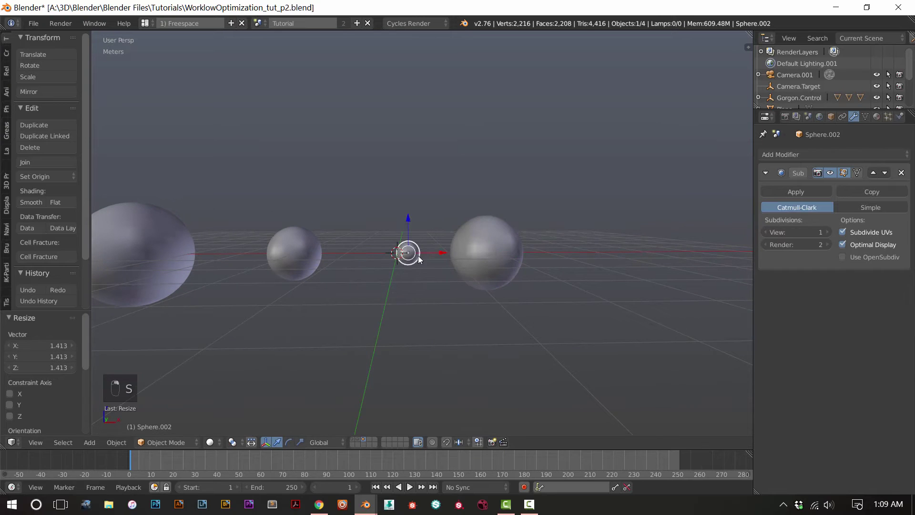
key(s)
click(420, 258)
- Rescale the sphere at the far positive X end, shift it about 79 cm along X, and save the file
right_click(465, 270)
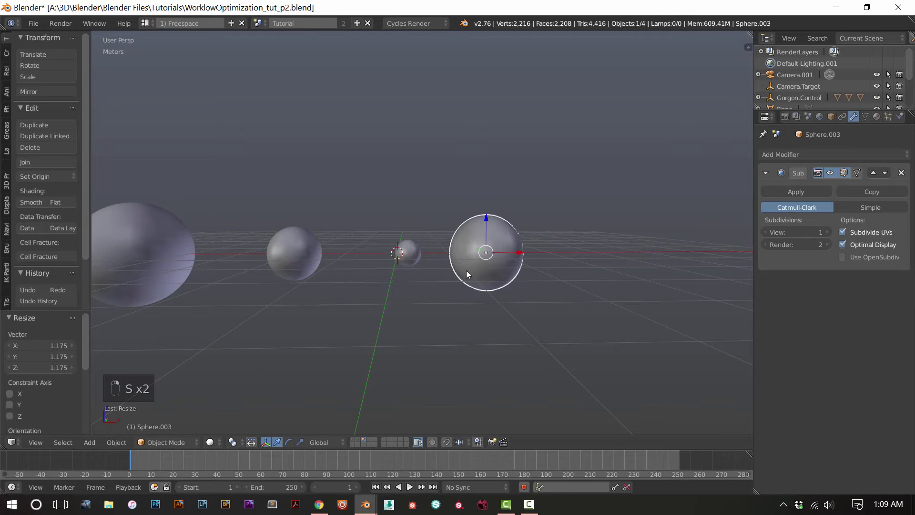
key(s)
click(538, 298)
drag(521, 253, 560, 251)
key(ctrl+s)
click(463, 276)
- Select all four spheres and put them into a new group
middle_drag(407, 294, 441, 324)
scroll(465, 336, down, 3)
scroll(464, 325, up, 3)
right_click(276, 343)
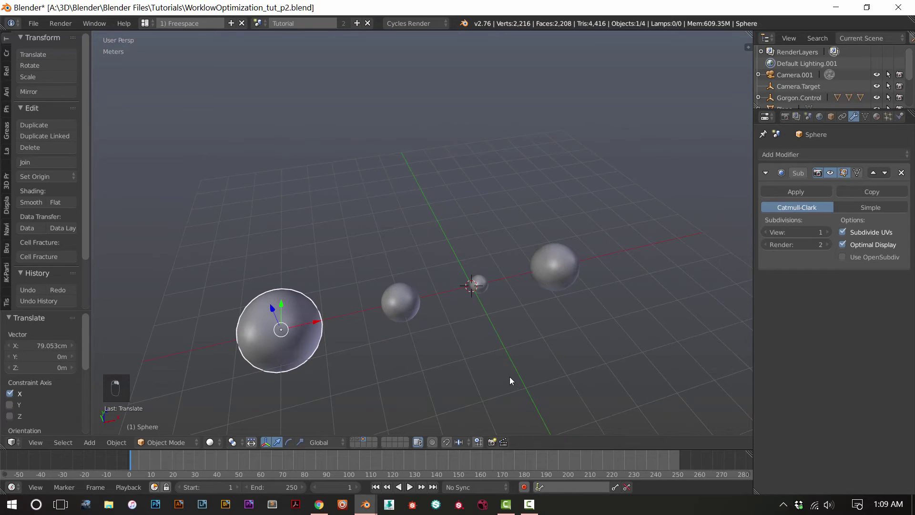
shift+right_click(400, 303)
shift+right_click(478, 284)
shift+right_click(546, 284)
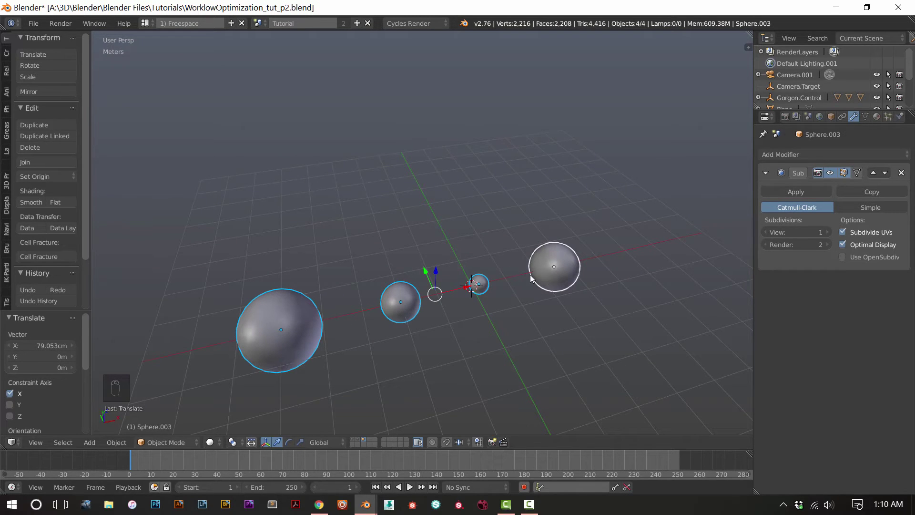
key(ctrl+g)
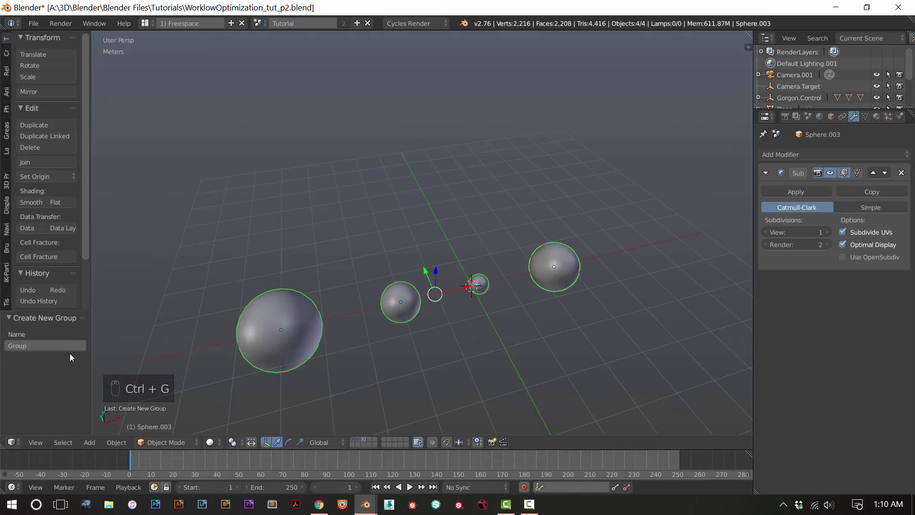
- Name the new group Particles.Bokeh and save the file over the existing one
click(59, 346)
key(BackSpace)
key(BackSpace)
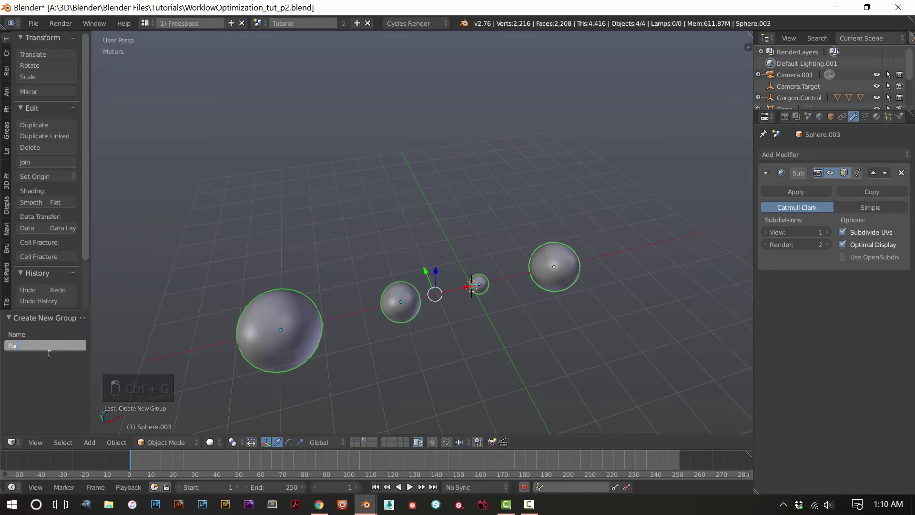
text(Part)
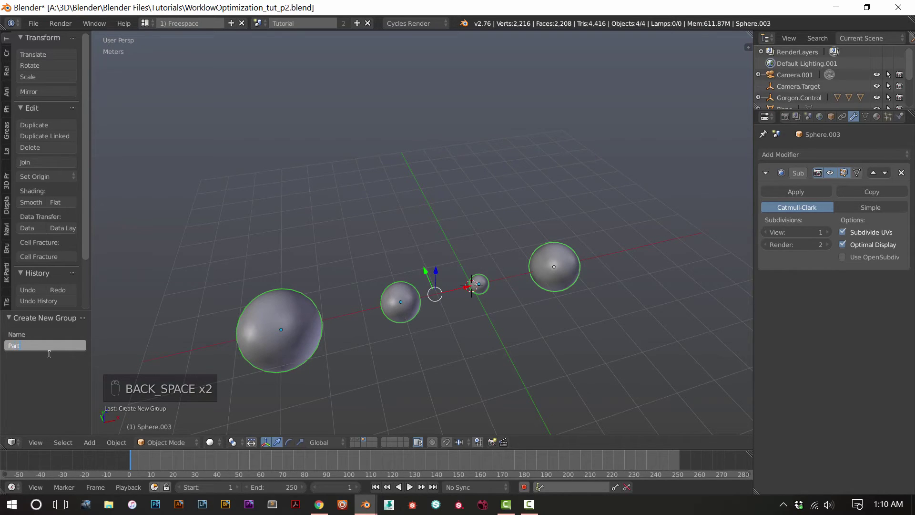
text(icles.Bokeh)
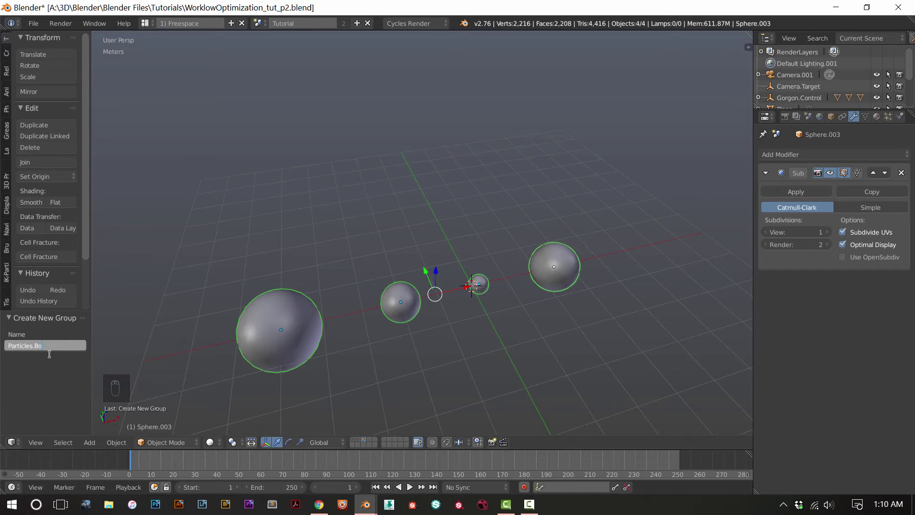
key(Return)
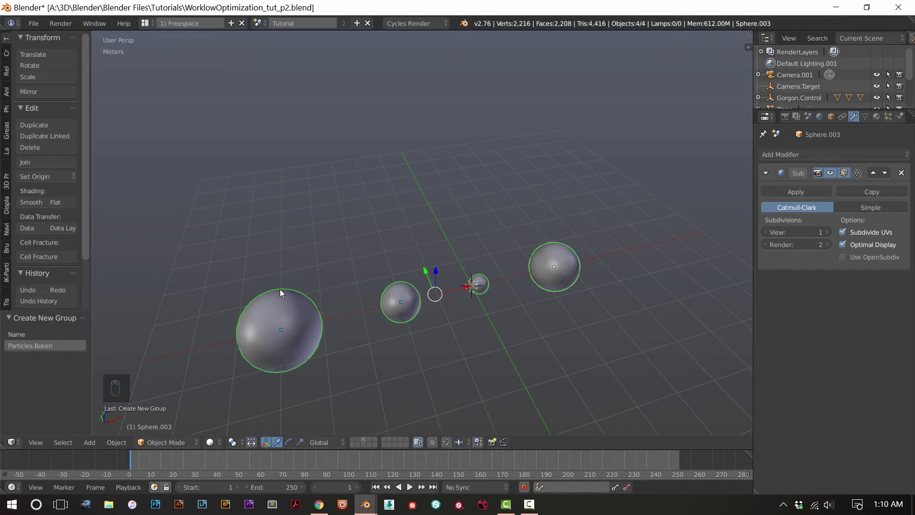
key(ctrl+s)
click(274, 277)
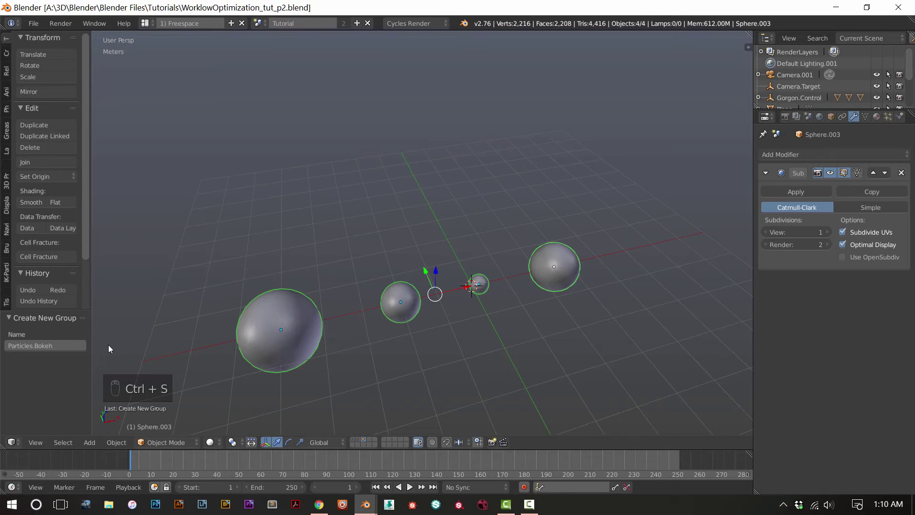
- Show the layer holding the plane and rename the plane as particle emitter
click(886, 117)
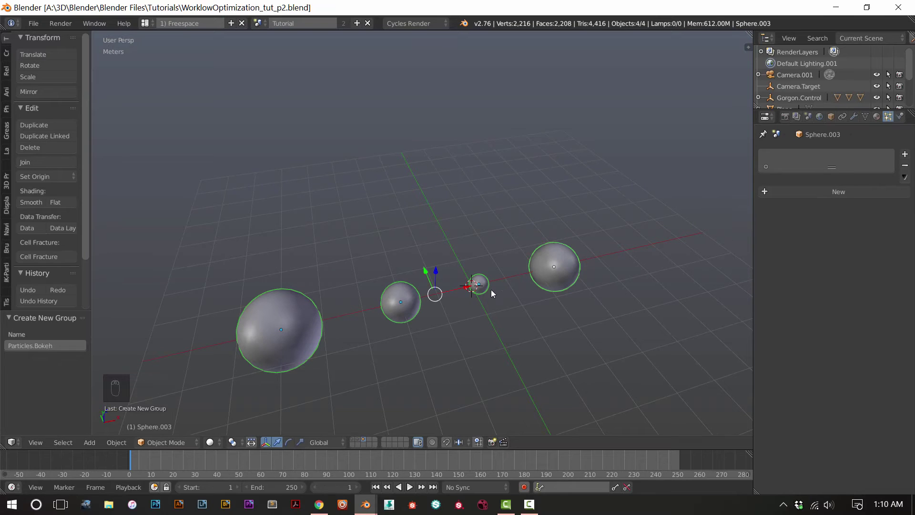
click(362, 439)
right_click(424, 333)
click(831, 117)
click(807, 157)
text(particle emitter)
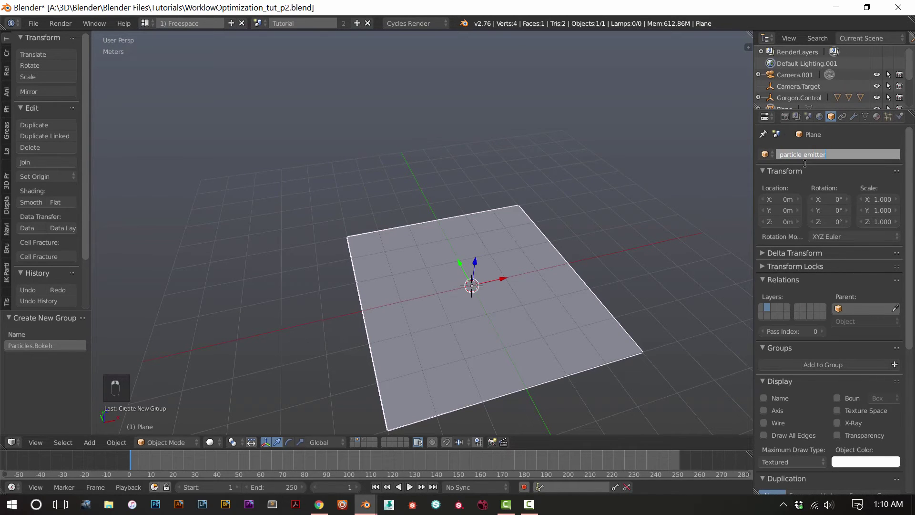
key(Return)
scroll(839, 61, down, 3)
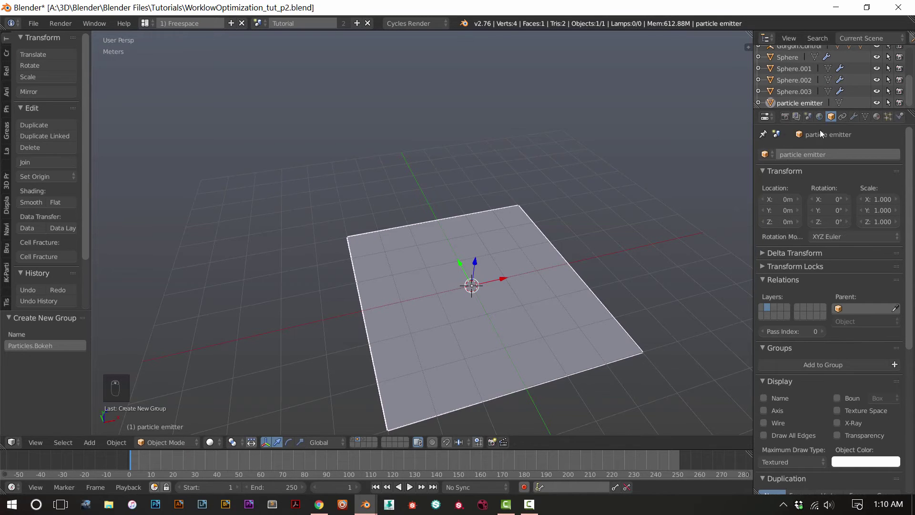
- Add a new particle system to the particle emitter plane
click(889, 116)
scroll(782, 72, up, 3)
scroll(782, 72, down, 3)
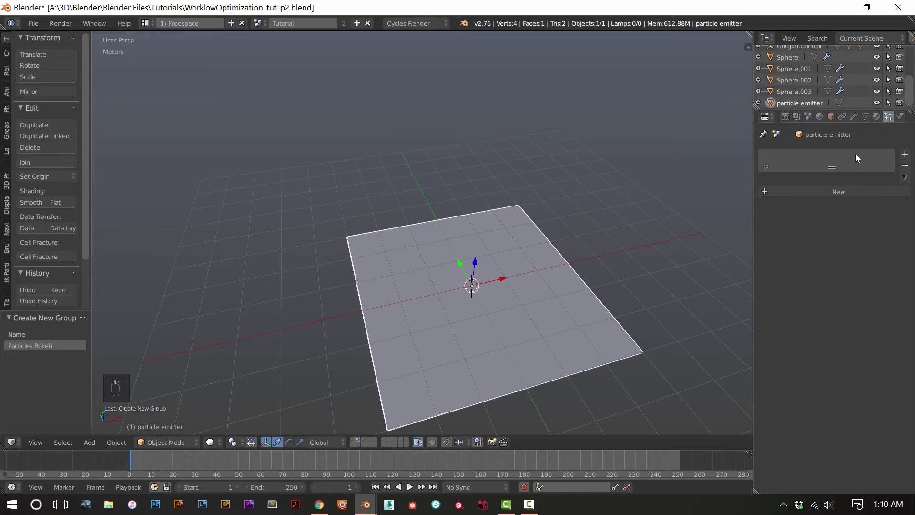
click(837, 192)
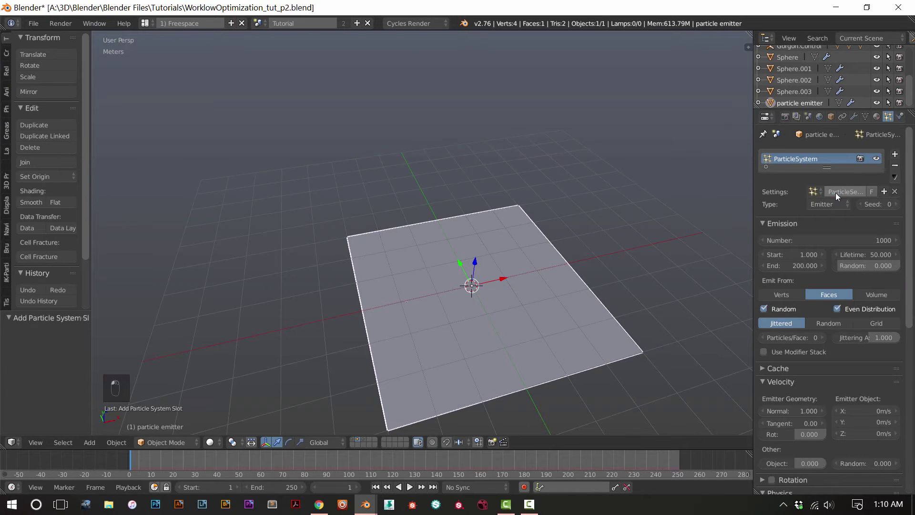
scroll(592, 318, down, 3)
scroll(592, 318, up, 3)
- Switch the viewport to wireframe and play the animation to preview how the plane emits particles
key(z)
middle_drag(578, 316, 499, 258)
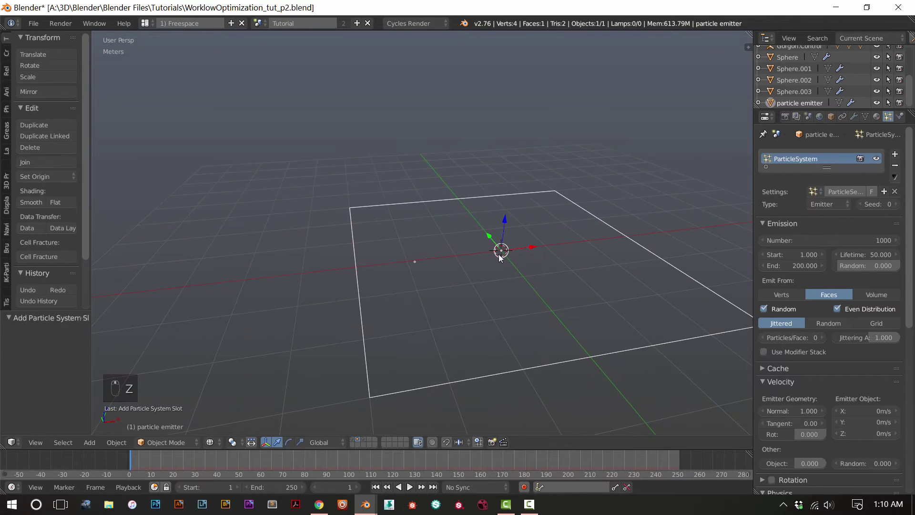
middle_drag(553, 266, 449, 310)
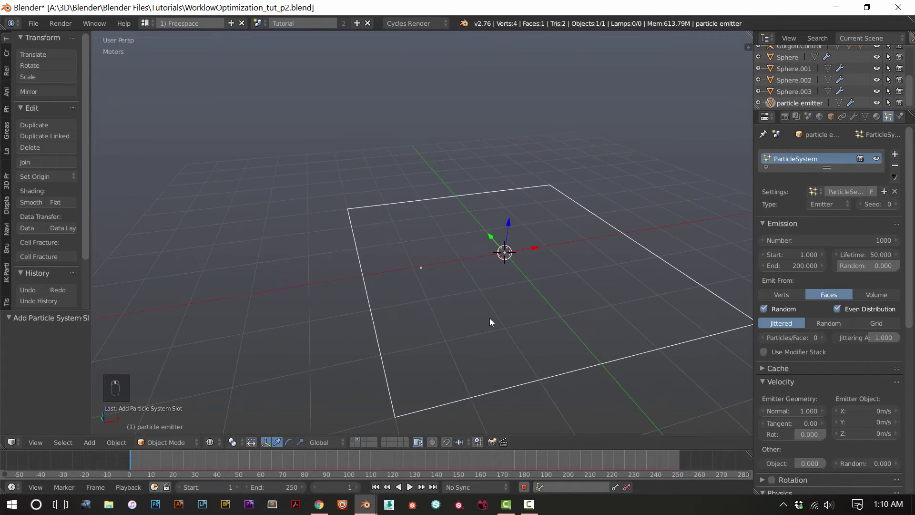
key(alt+a)
middle_drag(543, 337, 619, 305)
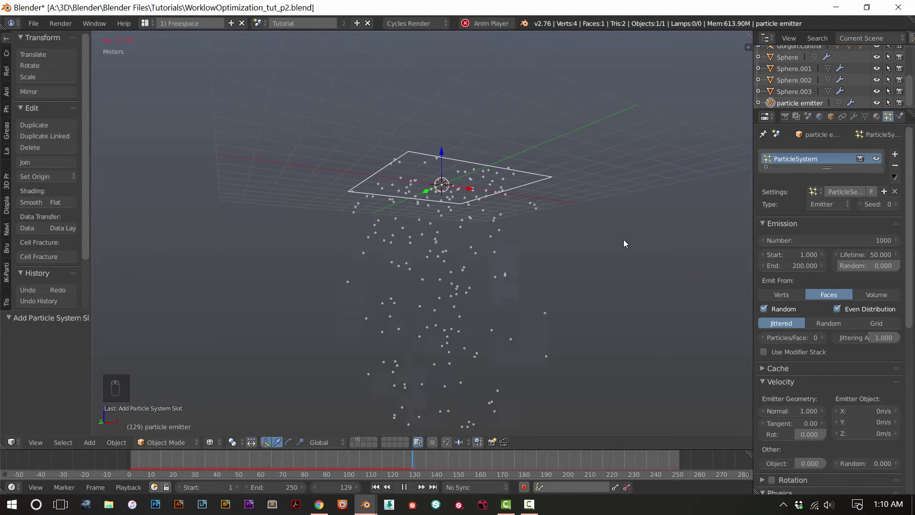
key(alt+a)
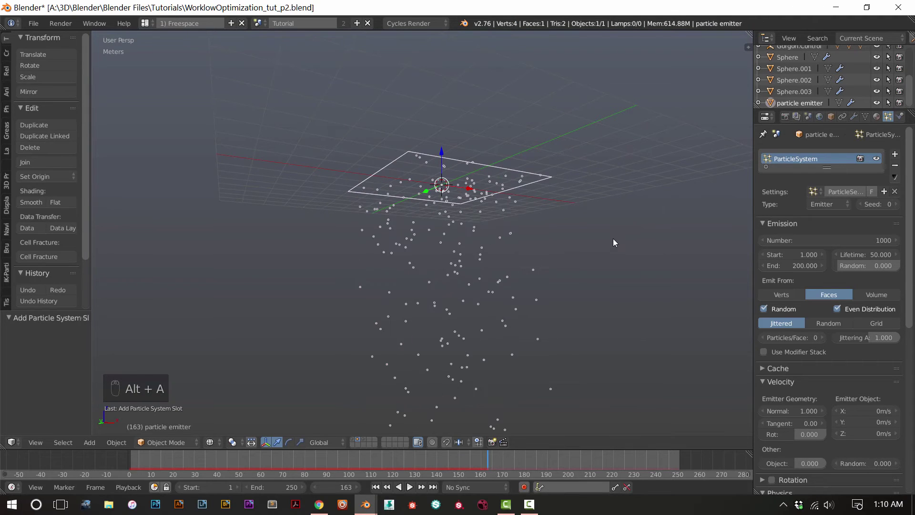
- Return to the first frame, set the particle system's gravity field weight to 0, and replay the animation
key(shift+Left)
drag(911, 238, 905, 335)
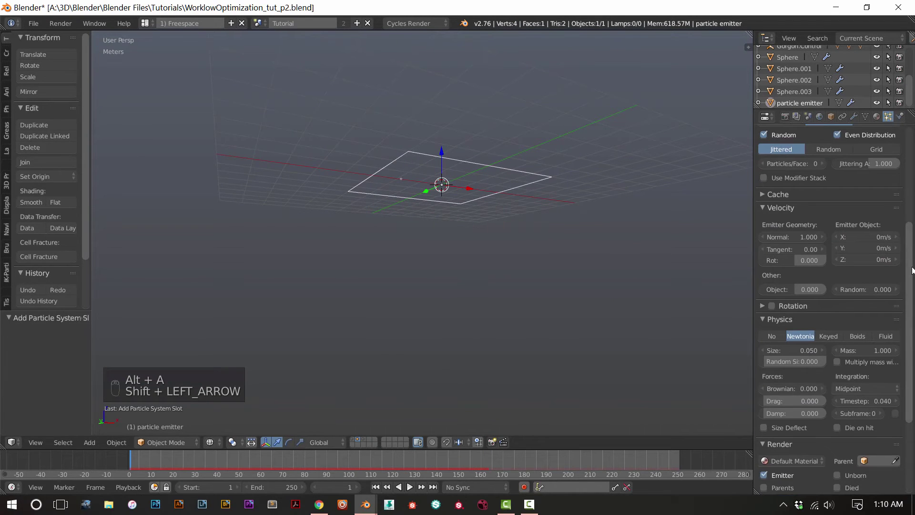
drag(911, 270, 910, 375)
click(764, 453)
scroll(764, 450, down, 3)
click(761, 392)
click(762, 376)
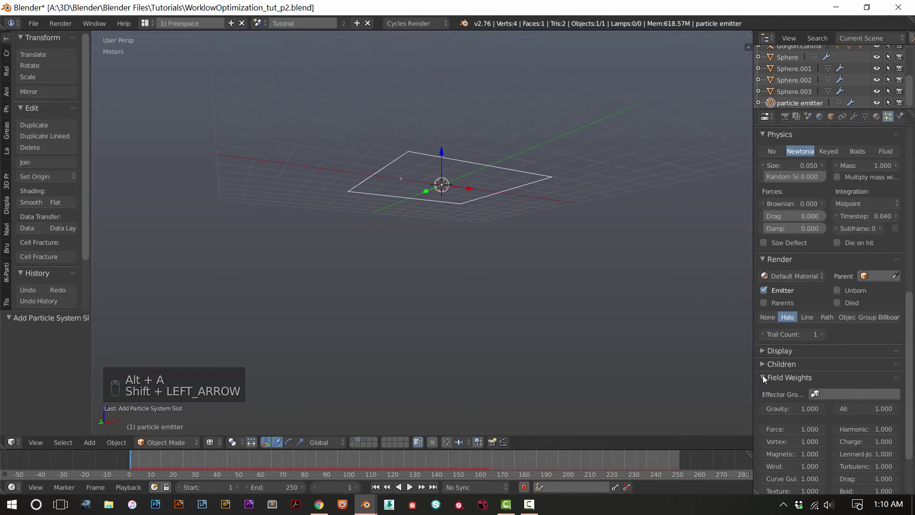
drag(805, 408, 763, 408)
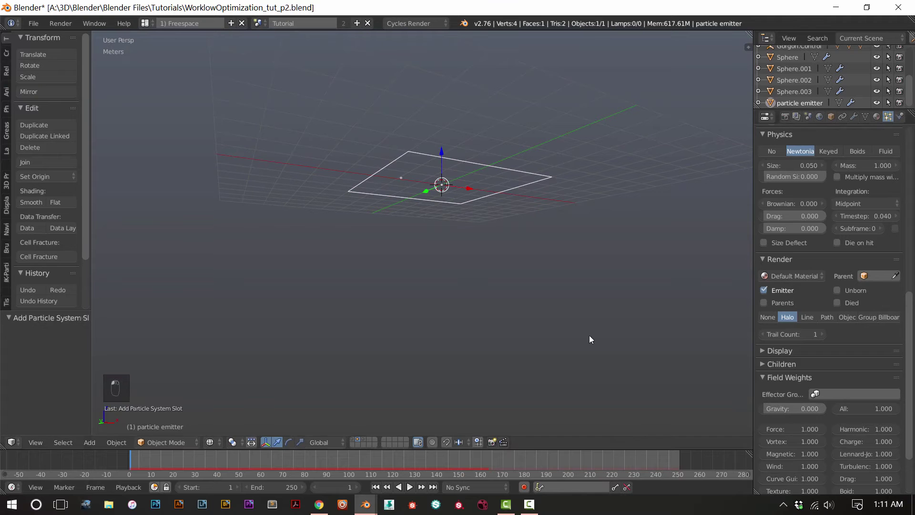
middle_drag(581, 328, 545, 234)
key(alt+a)
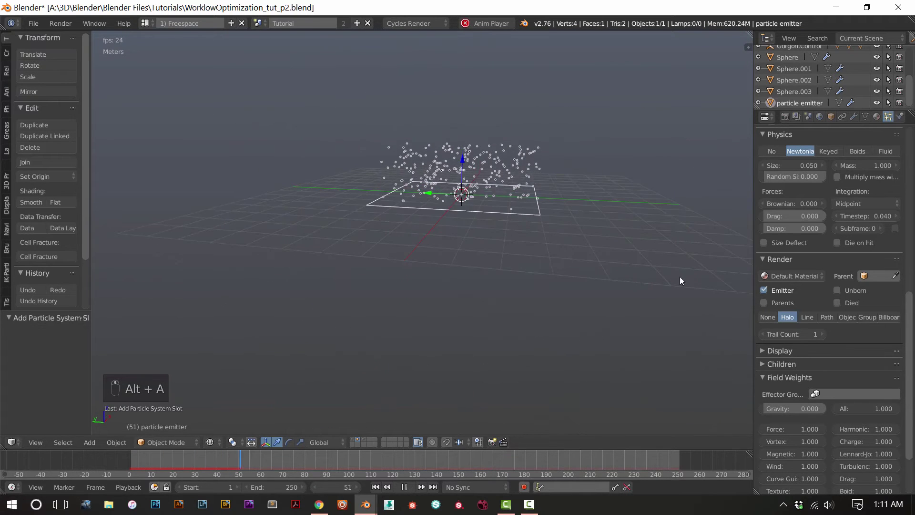
- Set the particles' random velocity to 0.2 and their normal emission velocity to 2.42
scroll(845, 260, up, 5)
scroll(846, 258, up, 10)
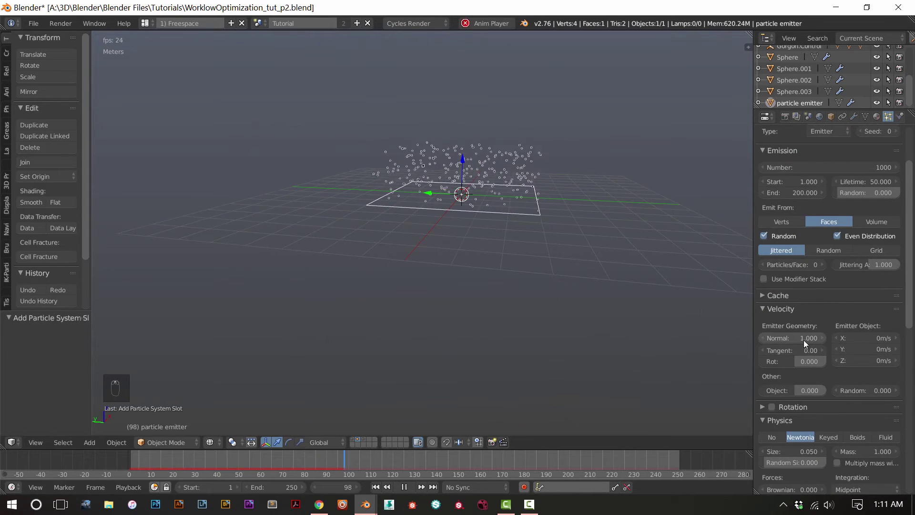
middle_drag(679, 289, 637, 283)
shift+middle_drag(575, 254, 545, 317)
scroll(545, 316, up, 5)
scroll(742, 371, down, 2)
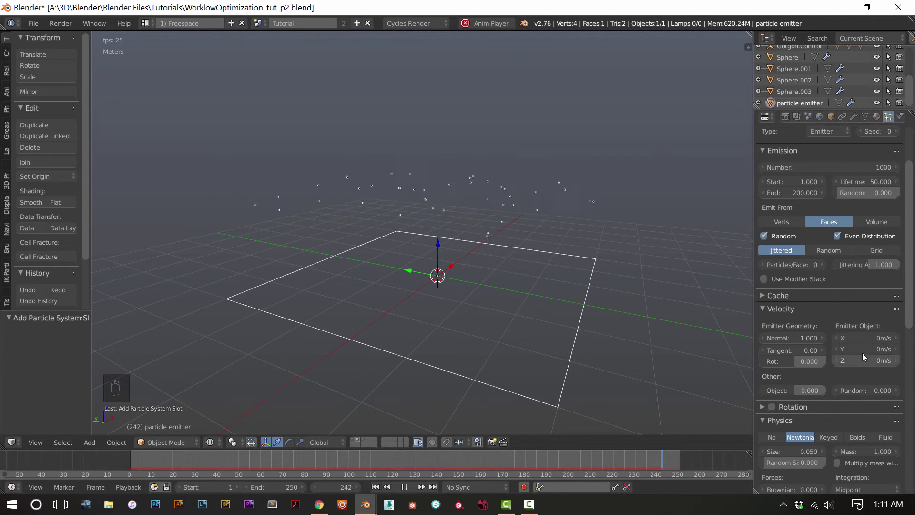
drag(865, 389, 879, 389)
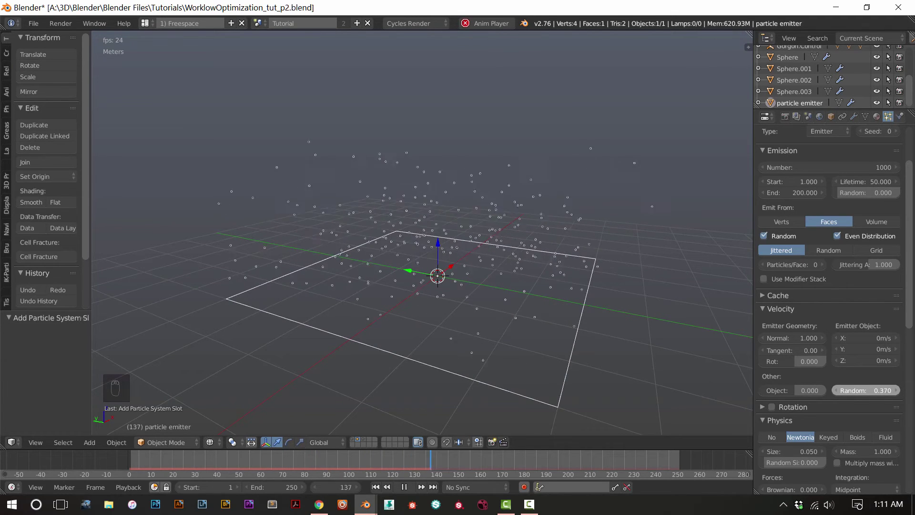
drag(850, 390, 810, 388)
middle_drag(652, 337, 608, 328)
drag(809, 338, 844, 338)
middle_drag(524, 305, 600, 285)
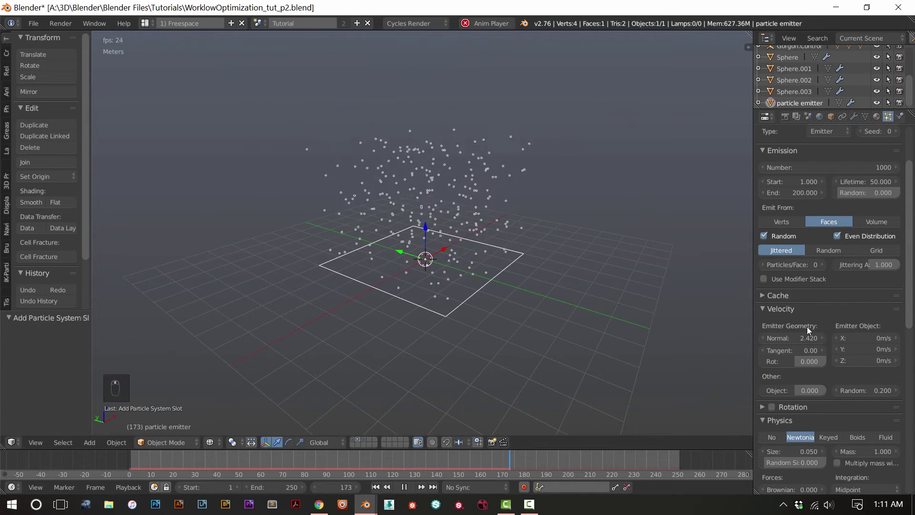
- Change the particle distribution over the faces from jittered to Random and disable Even Distribution
scroll(814, 308, up, 4)
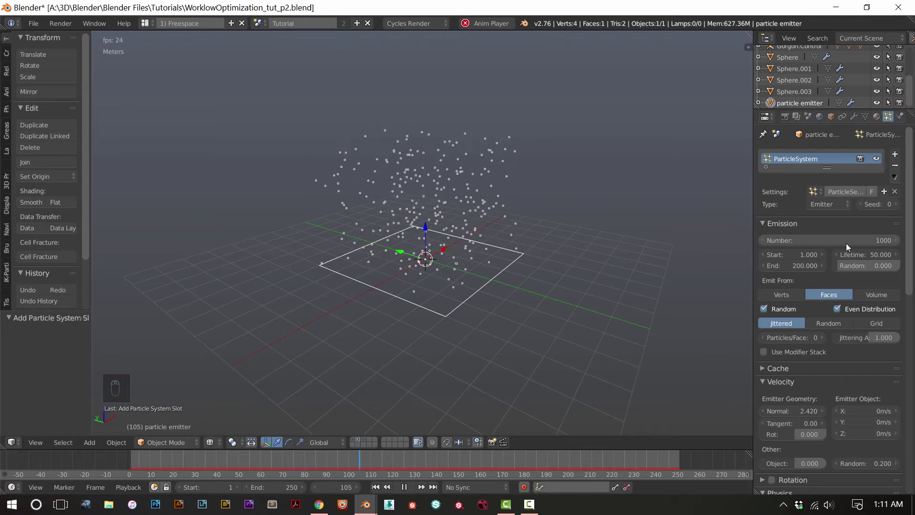
click(840, 321)
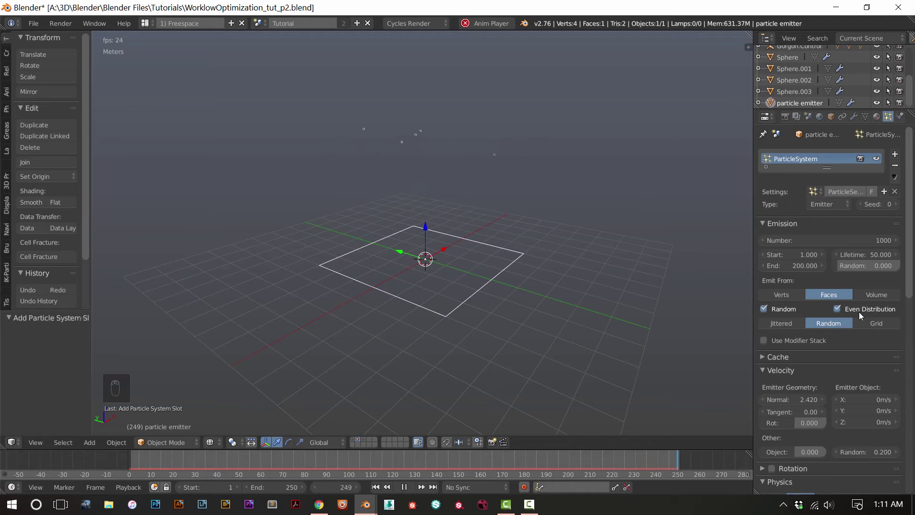
click(857, 311)
middle_drag(738, 320, 679, 356)
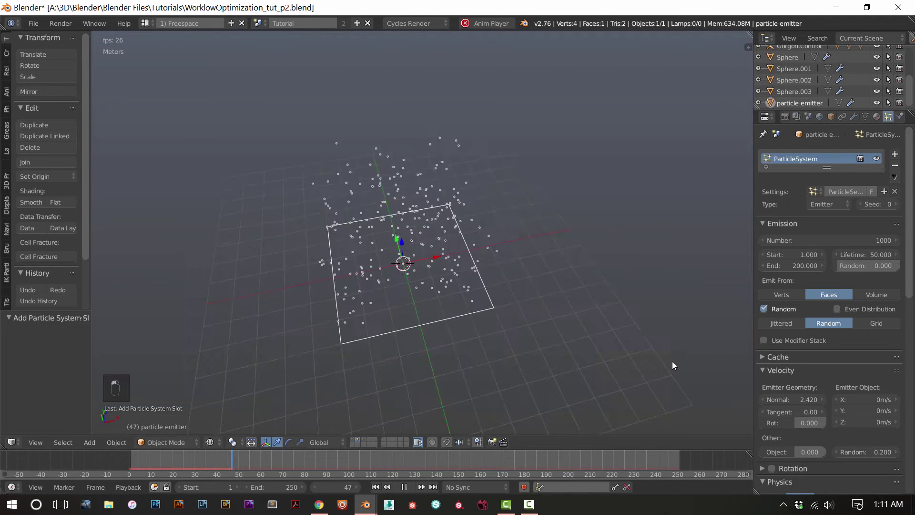
middle_drag(553, 338, 461, 2)
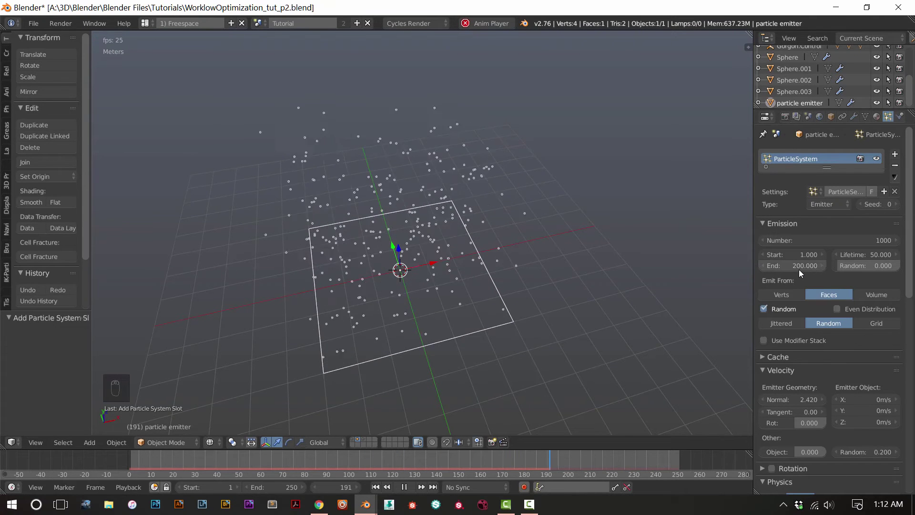
drag(798, 270, 805, 270)
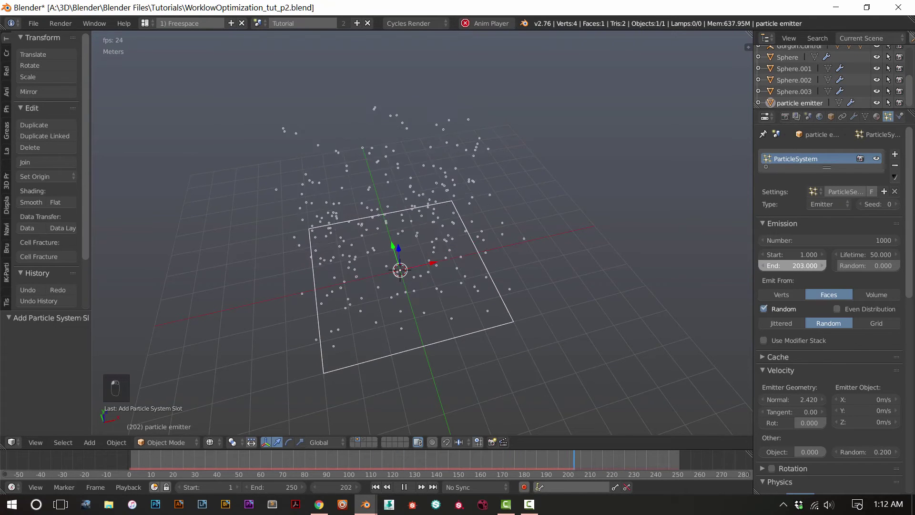
click(801, 267)
key(Return)
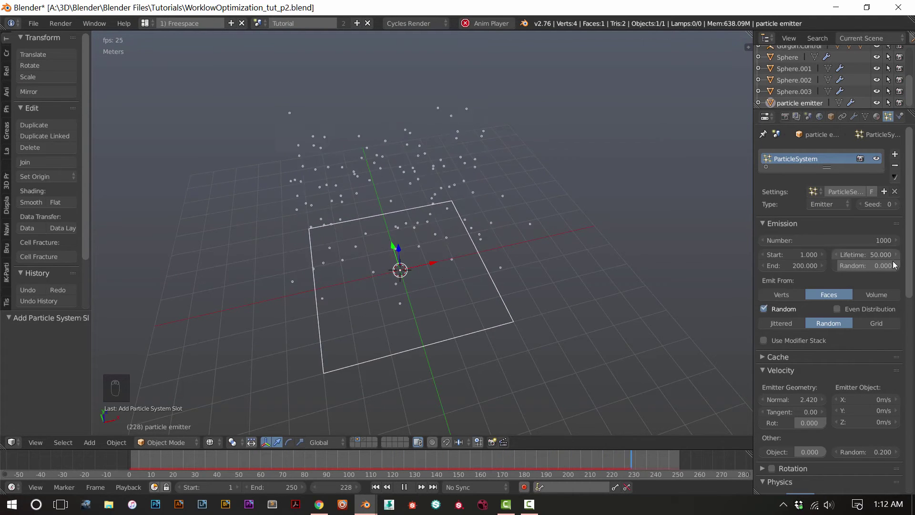
- Set the particle emission's end frame to 50 and the timeline's end frame to 50
click(781, 268)
text(50)
key(Return)
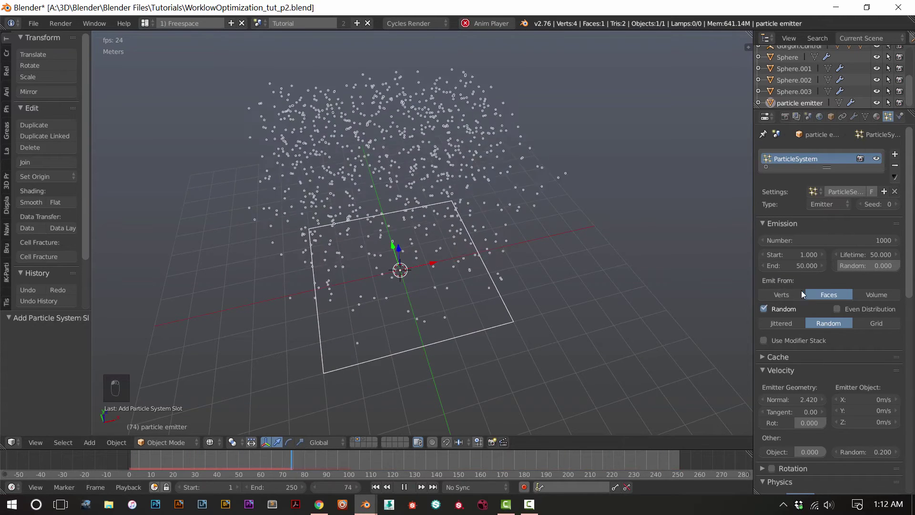
middle_drag(477, 269, 457, 236)
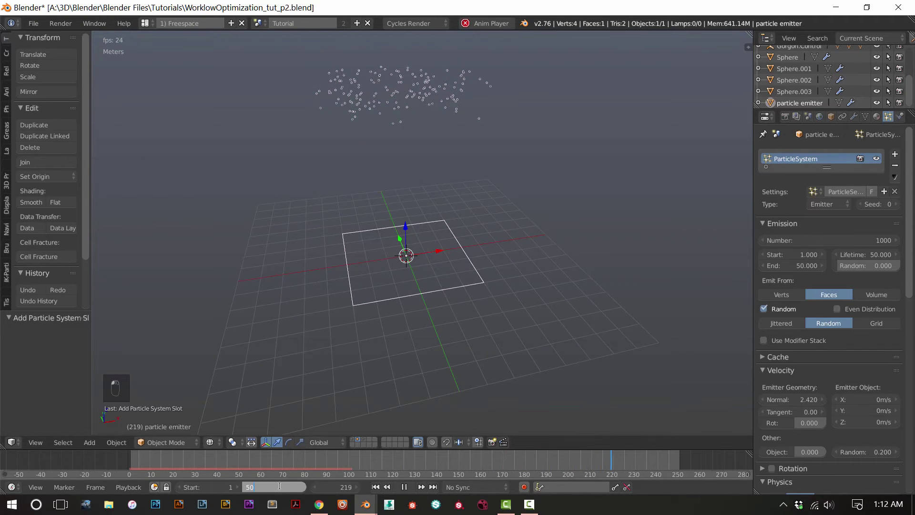
key(Return)
middle_drag(390, 274, 522, 348)
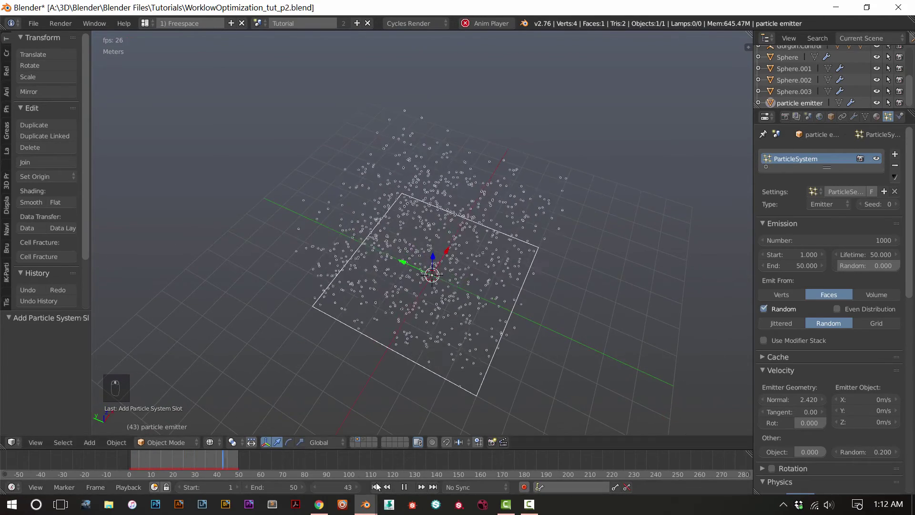
- Set the number of emitted particles to 100 with the main model's layer shown, and save the file
key(KP_Divide)
middle_drag(367, 359, 704, 373)
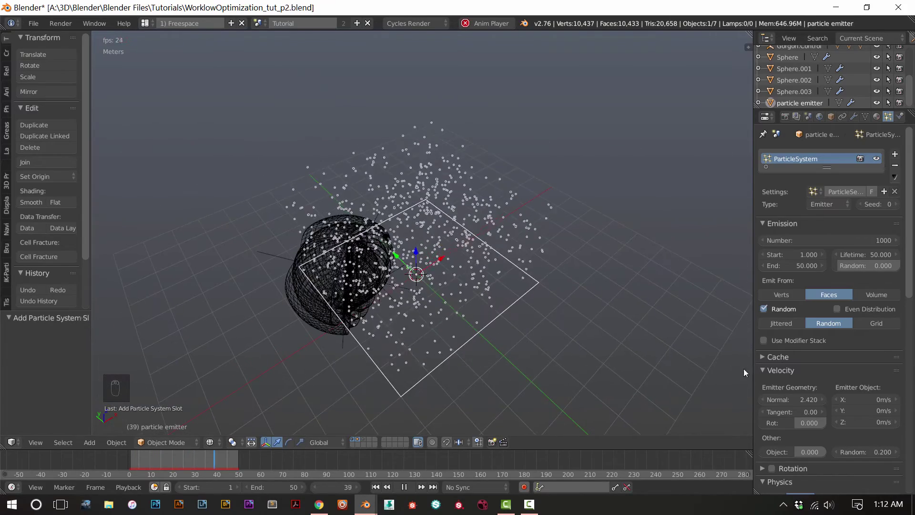
click(831, 240)
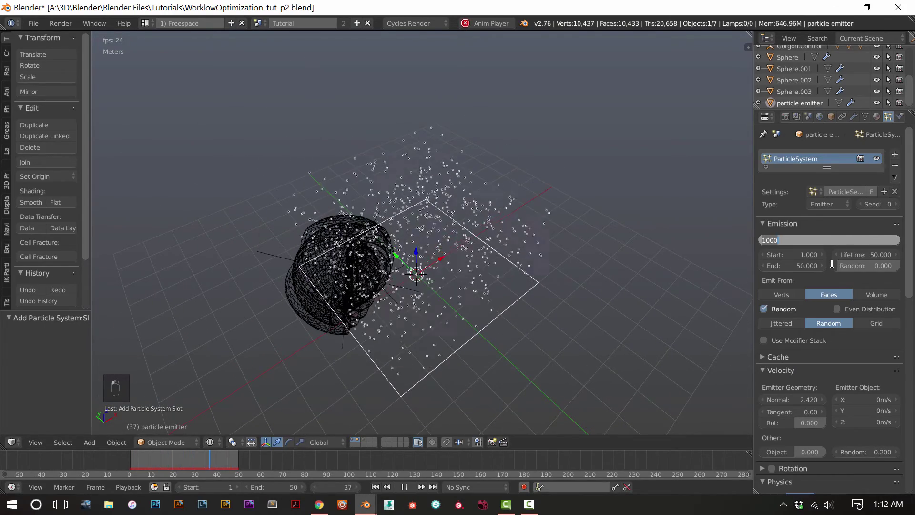
text(00)
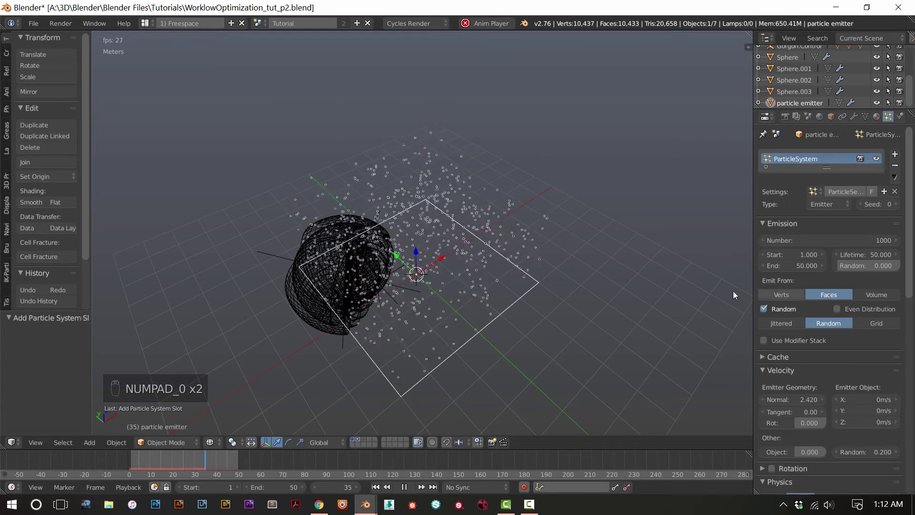
click(831, 240)
text(100)
key(Return)
middle_drag(499, 304, 528, 357)
key(ctrl+s)
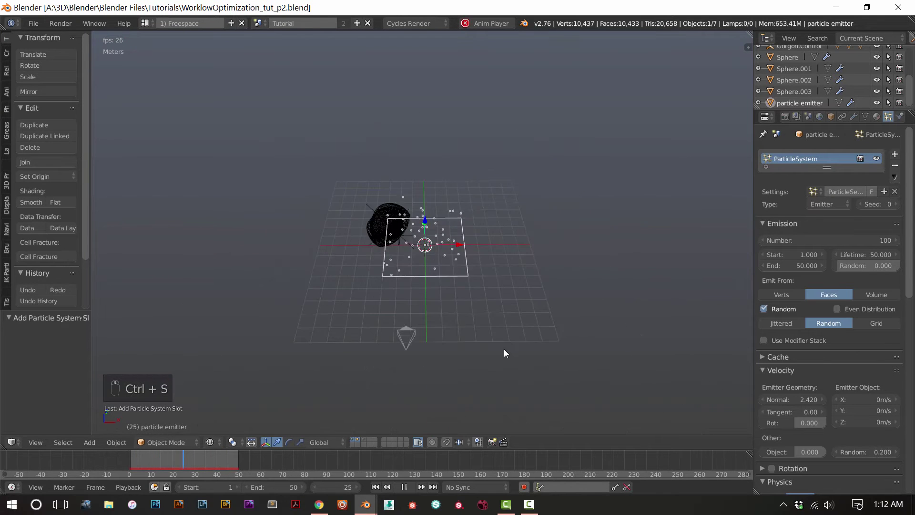
- Show only the emitter's layer and render its particles as the Particles.Bokeh group with Pick Random enabled
scroll(558, 396, down, 2)
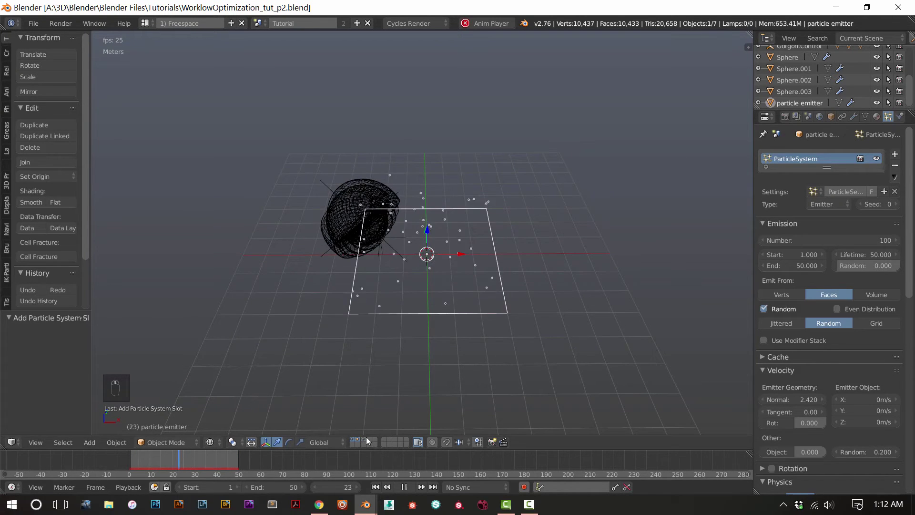
click(367, 440)
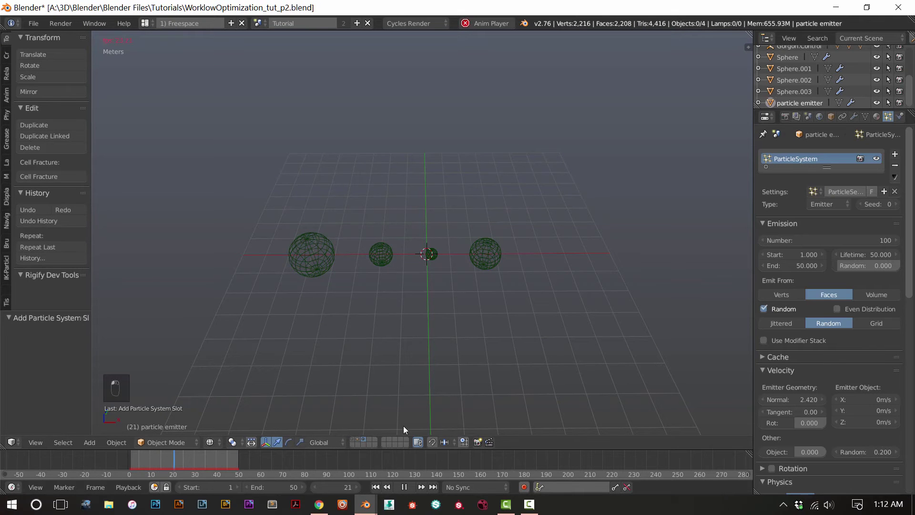
click(359, 444)
scroll(892, 322, down, 8)
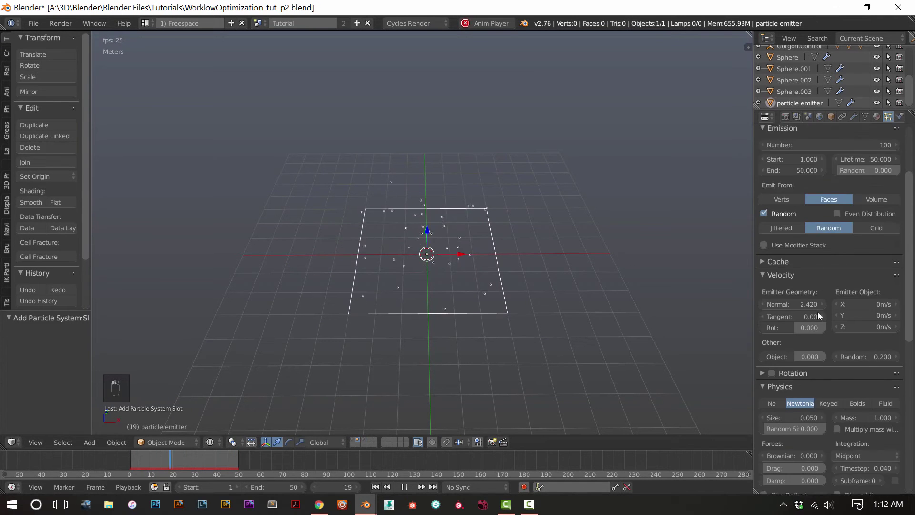
drag(908, 336, 902, 408)
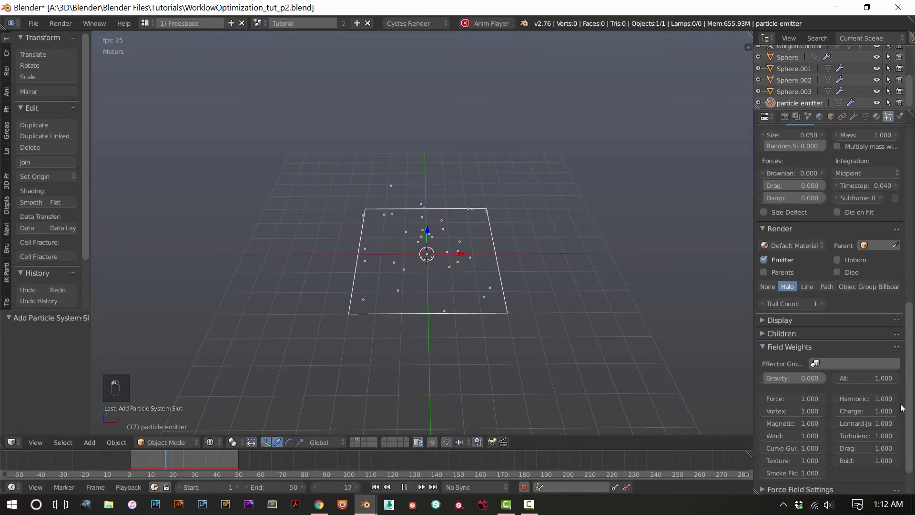
click(865, 286)
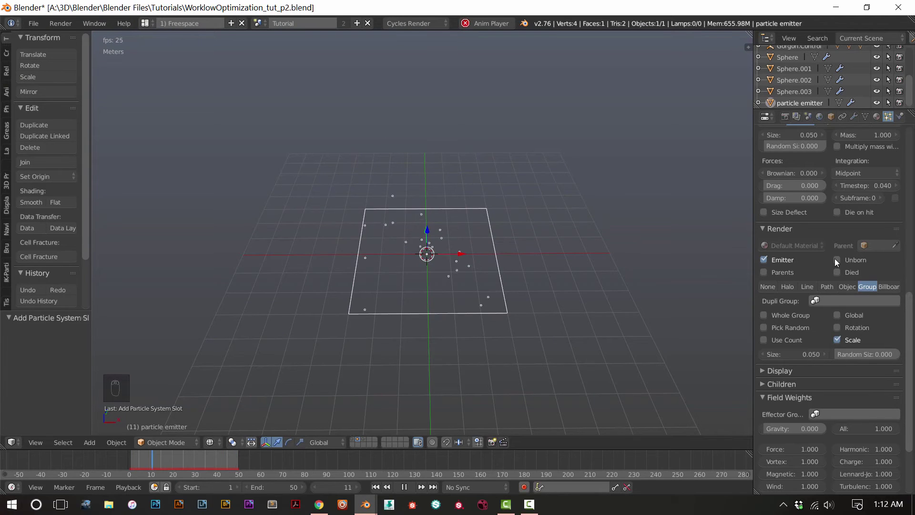
click(797, 319)
click(799, 316)
click(785, 330)
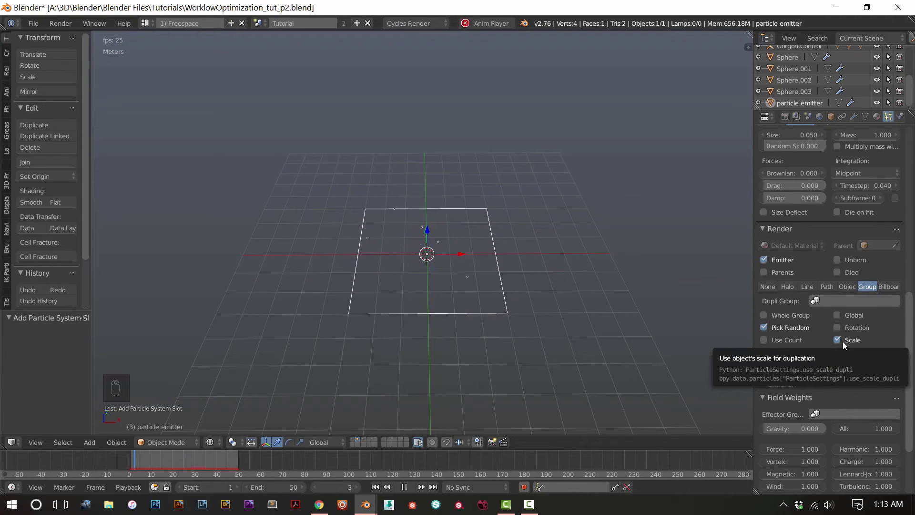
click(870, 301)
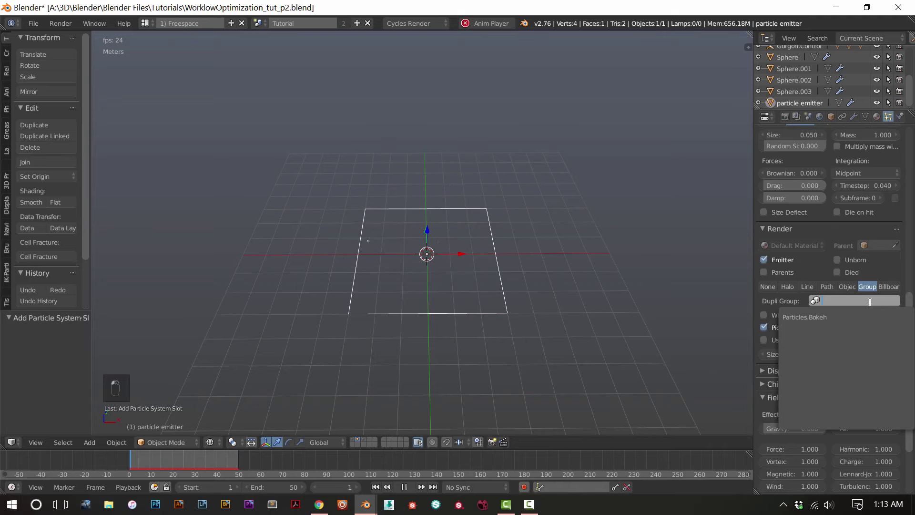
click(825, 318)
- Switch the viewport to solid shading and set the particle size to 0.149 with a random size of 0.322
scroll(545, 275, up, 6)
key(z)
scroll(463, 246, down, 2)
mouse_move(463, 246)
middle_down()
mouse_move(479, 216)
mouse_move(501, 211)
mouse_move(410, 90)
mouse_move(444, 156)
middle_up()
middle_drag(620, 251, 759, 368)
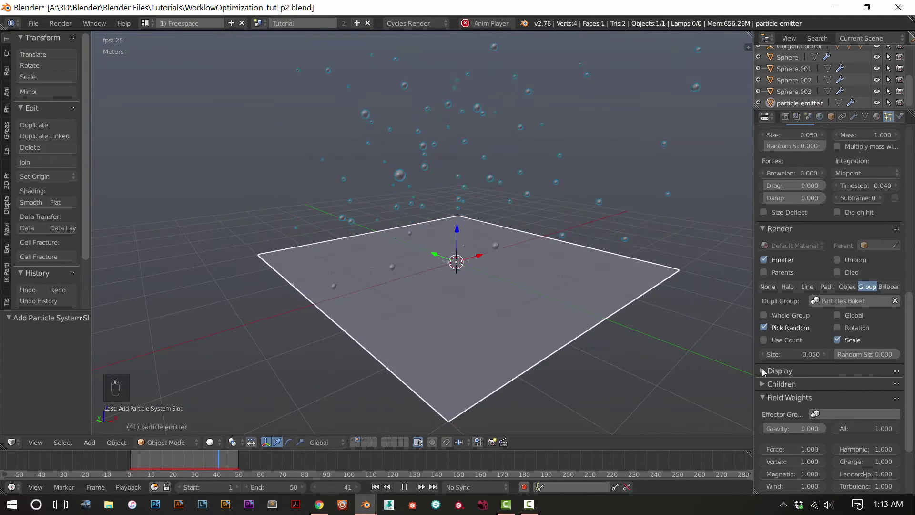
mouse_move(794, 354)
mouse_down()
mouse_move(839, 354)
mouse_move(784, 354)
mouse_up()
drag(839, 354, 860, 354)
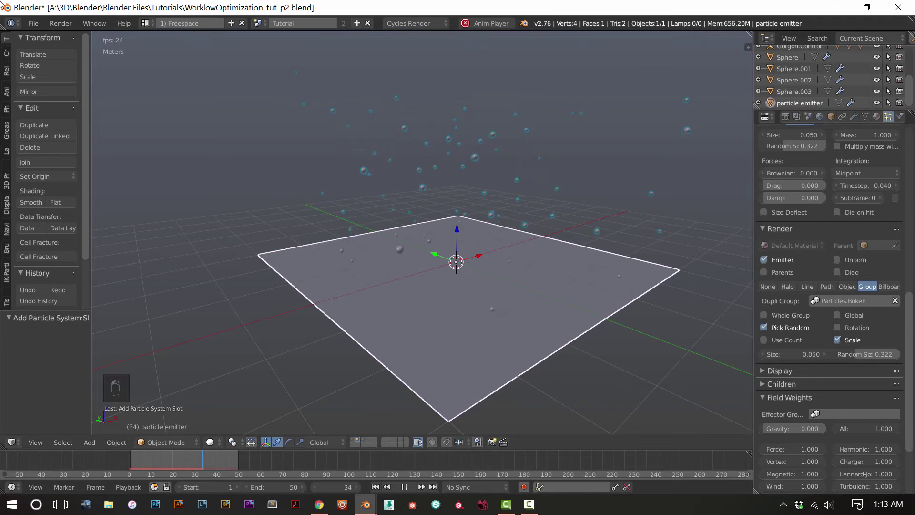
drag(803, 354, 848, 354)
- Show the main model's layer together with the bokeh particles and save the file
middle_drag(585, 307, 417, 403)
key(grave)
middle_drag(364, 394, 343, 382)
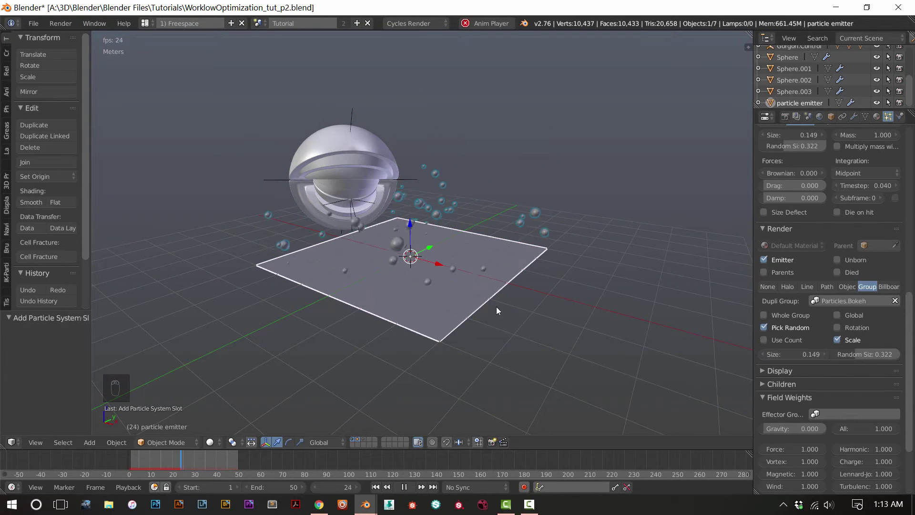
key(ctrl+s)
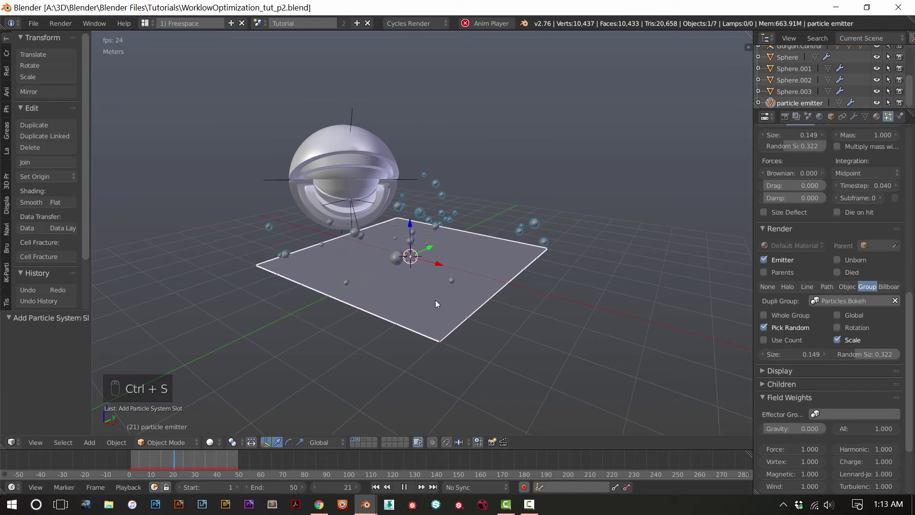
- Stop the animation at frame 43 and view the scene through the camera
key(alt+a)
middle_drag(412, 302, 440, 297)
key(KP_0)
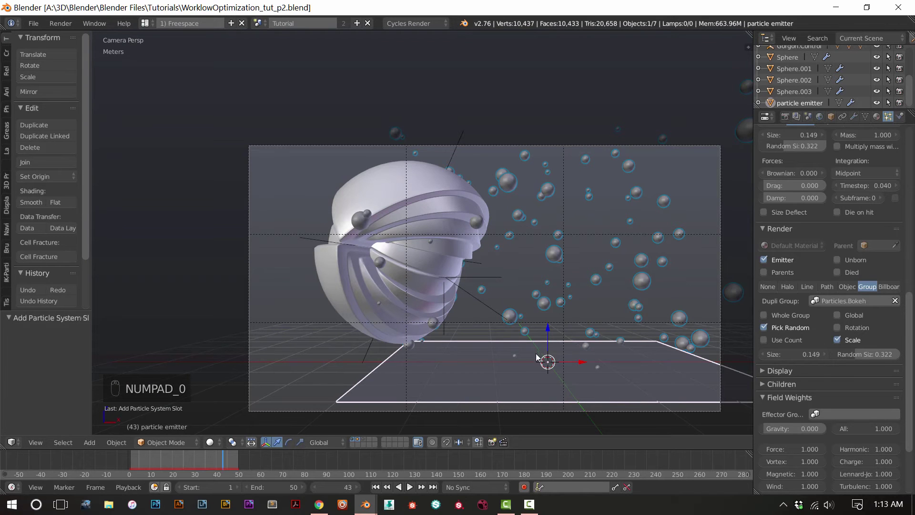
- Move the particle emitter plane along X toward the model and about 3 m along Y so particles surround the model
drag(582, 363, 434, 379)
middle_drag(376, 365, 433, 341)
drag(422, 300, 345, 313)
drag(335, 316, 334, 316)
- Select the camera target and examine the distribution of particles around the model from several angles
middle_drag(468, 340, 453, 287)
scroll(508, 305, up, 3)
right_click(416, 287)
scroll(485, 268, up, 3)
scroll(455, 279, down, 3)
middle_drag(515, 247, 451, 259)
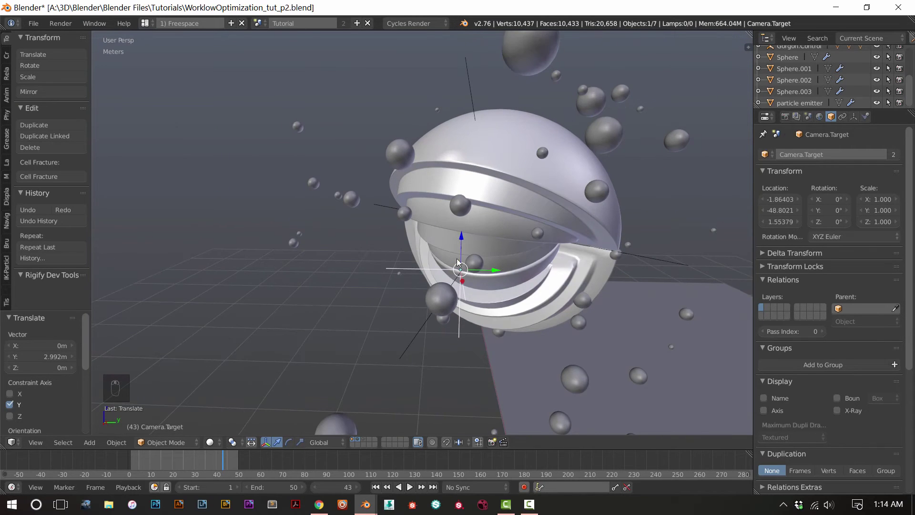
middle_drag(428, 305, 447, 247)
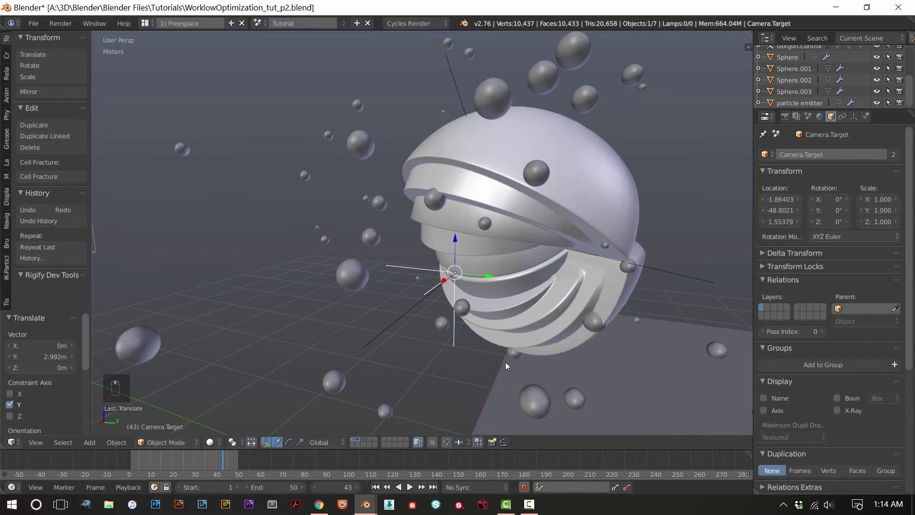
- Select the particle emitter plane and move it about -1.96 m along X
middle_drag(506, 365, 461, 289)
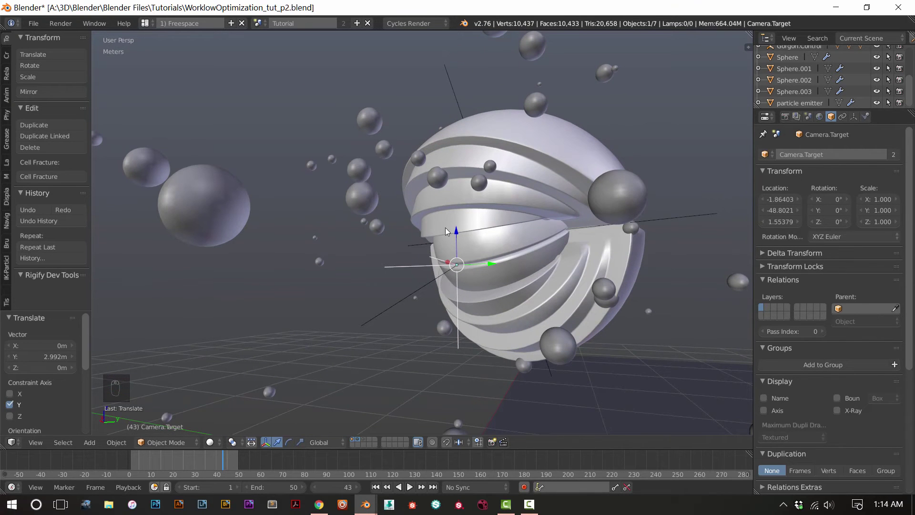
middle_drag(391, 271, 372, 257)
right_click(353, 238)
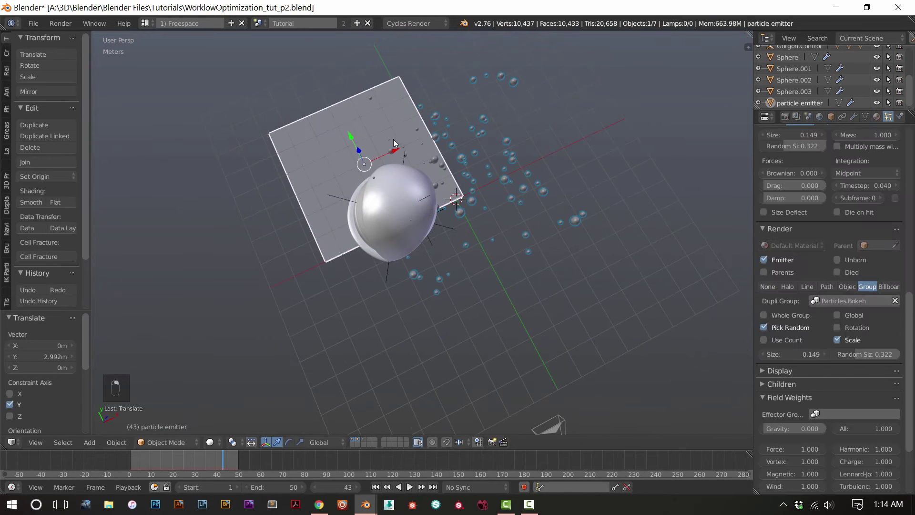
drag(393, 147, 348, 156)
- In the camera view, move the particle emitter about 1.43 m along X and replay the particles up to frame 43
middle_drag(478, 260, 465, 247)
key(KP_0)
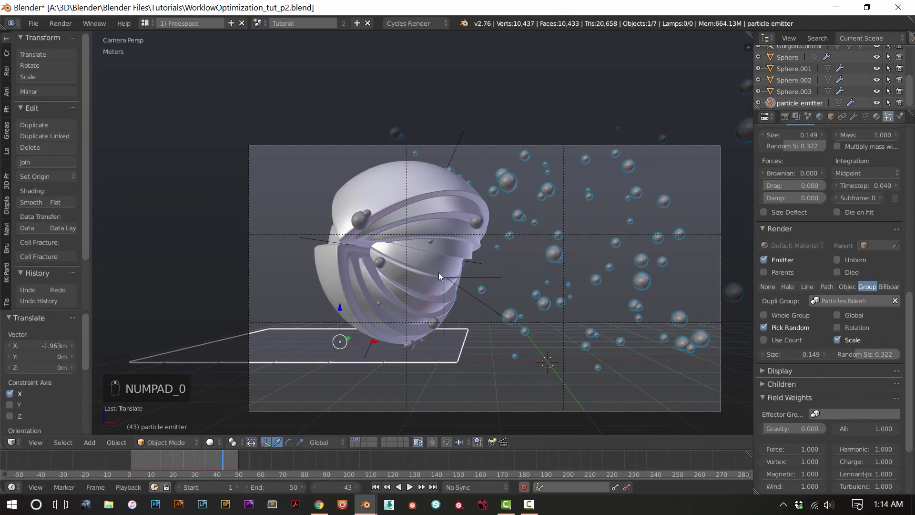
drag(375, 340, 434, 350)
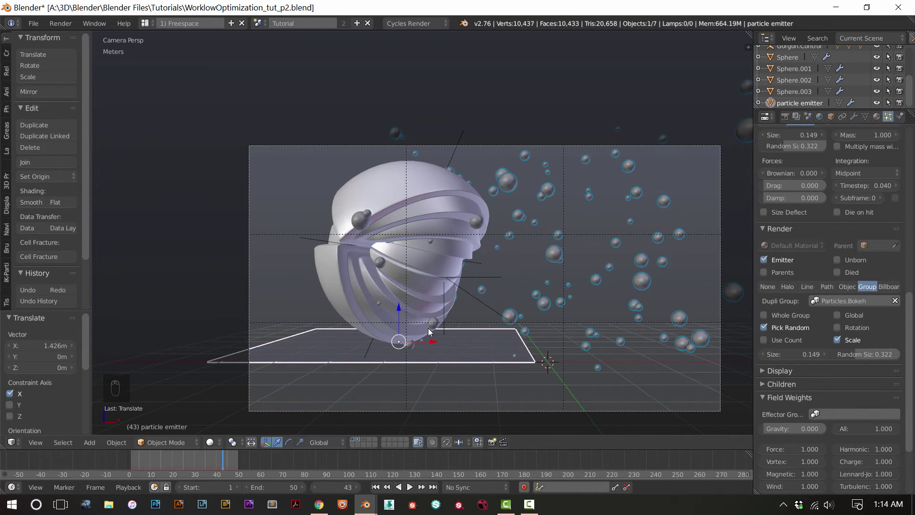
key(alt+a)
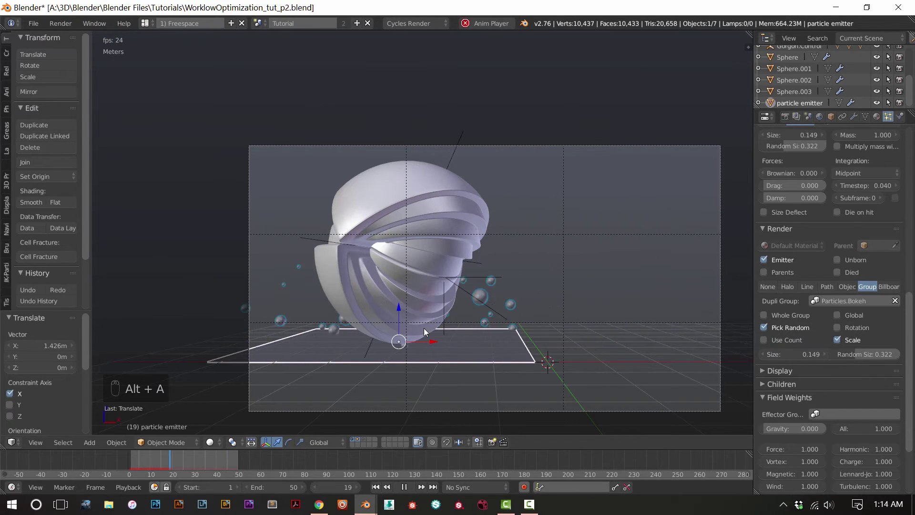
key(alt+a)
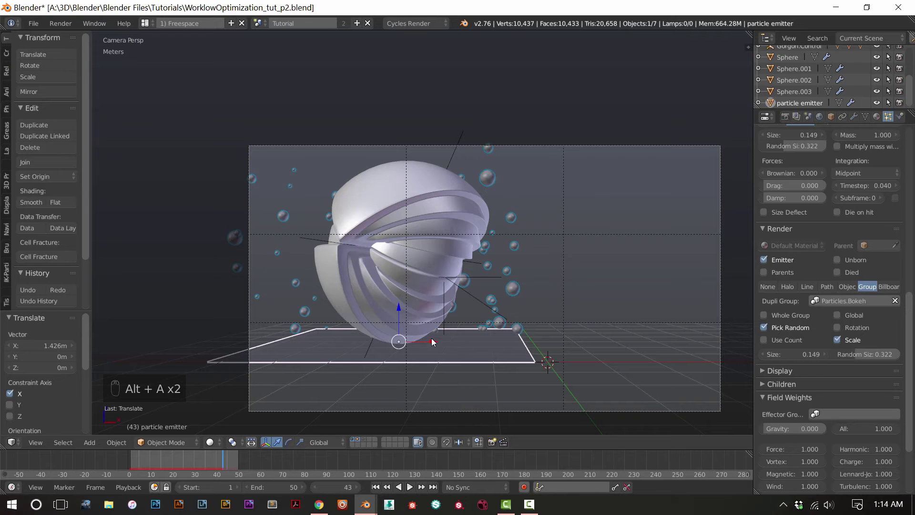
- Scale the particle emitter plane up by about 2.47 and apply its rotation and scale
key(s)
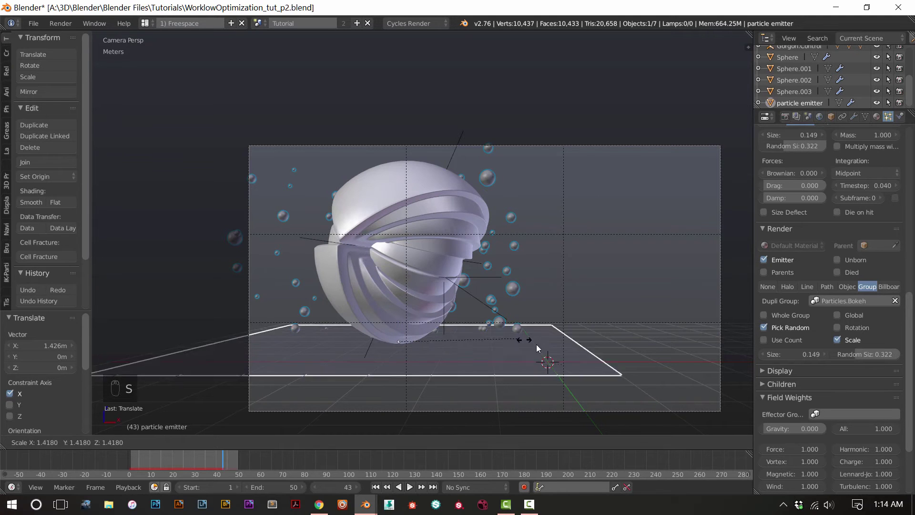
click(603, 384)
scroll(548, 352, down, 1)
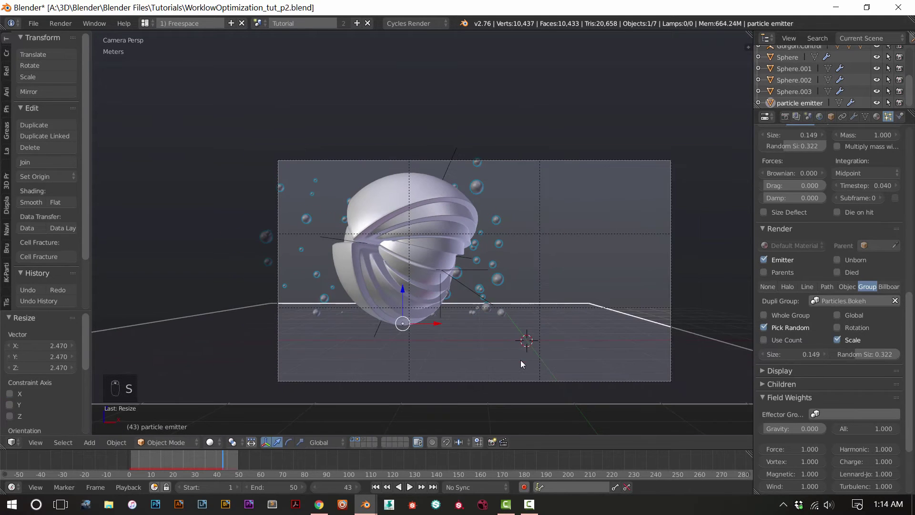
scroll(811, 217, up, 8)
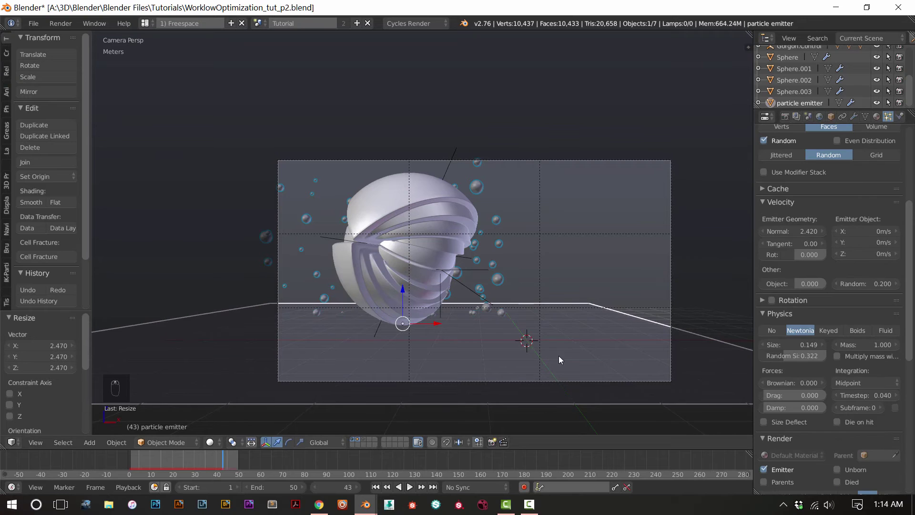
key(ctrl+a)
click(522, 369)
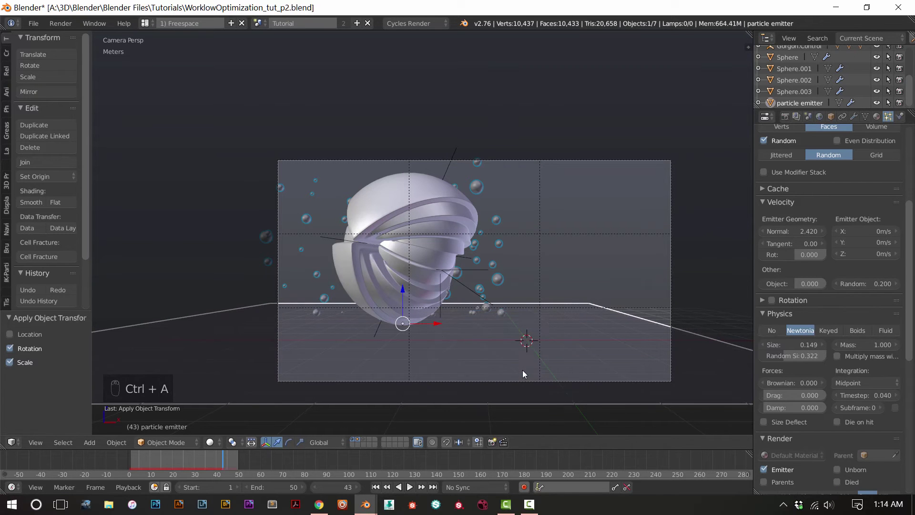
- Play the animation and set the particle size to 0.179 in the physics settings
key(alt+a)
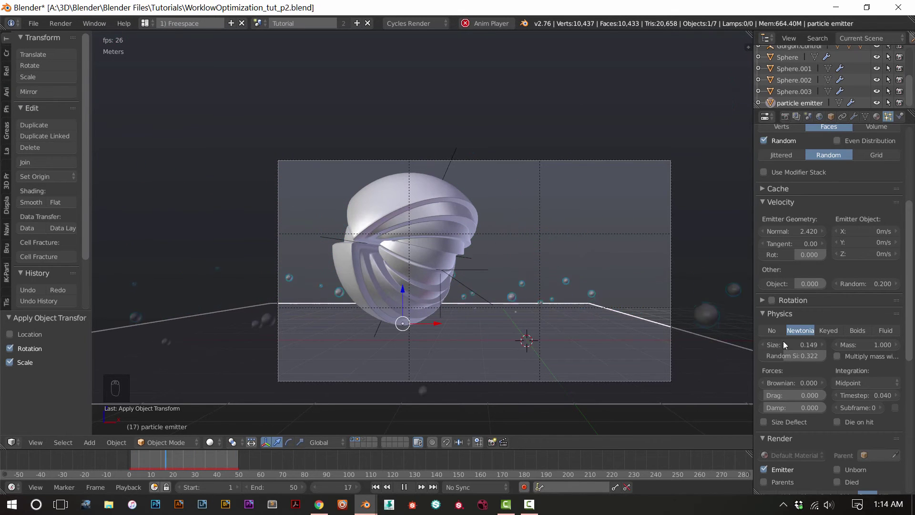
mouse_move(782, 347)
mouse_down()
mouse_move(819, 346)
mouse_move(787, 346)
mouse_move(796, 347)
mouse_up()
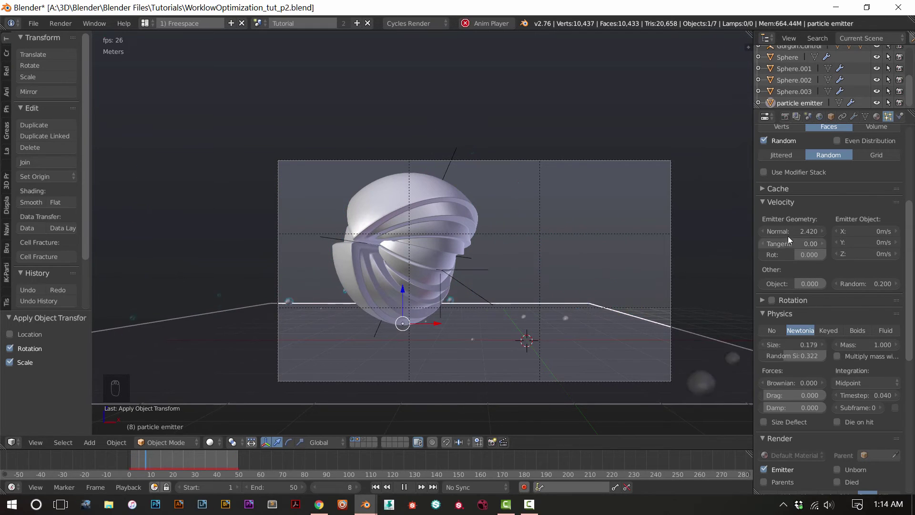
- Set the emission number to 150 particles, reduce it to 125, and save the file
scroll(788, 232, up, 8)
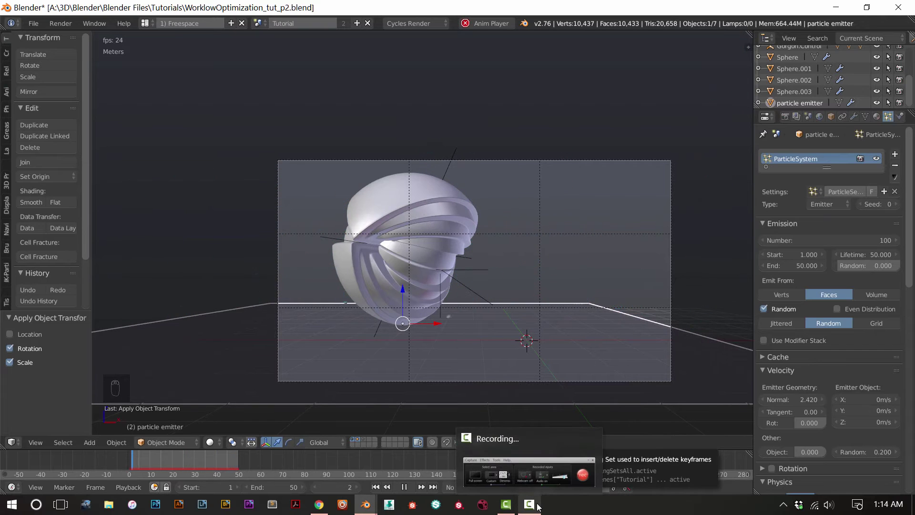
click(849, 240)
text(15)
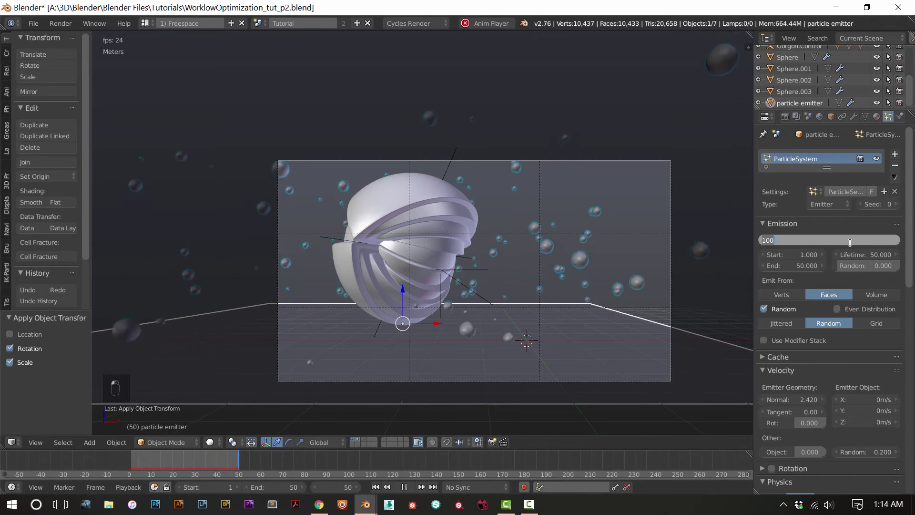
text(0)
key(Return)
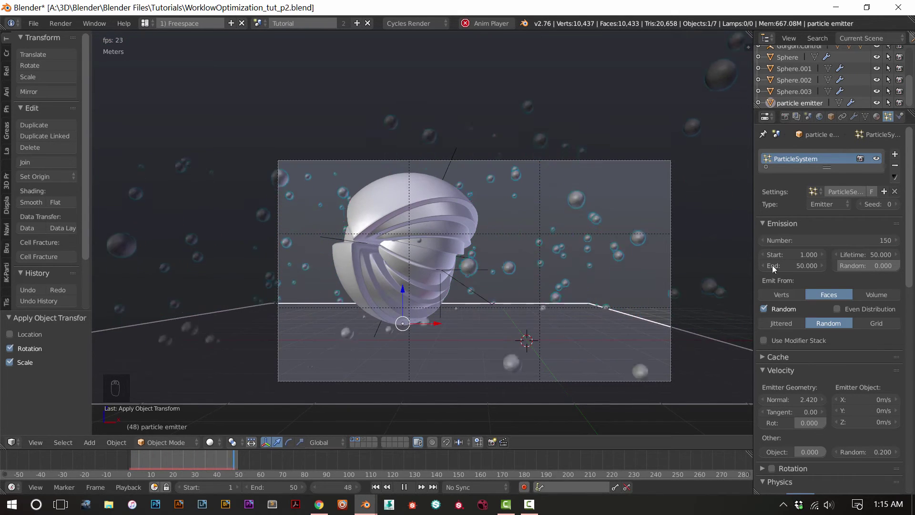
drag(856, 236, 854, 260)
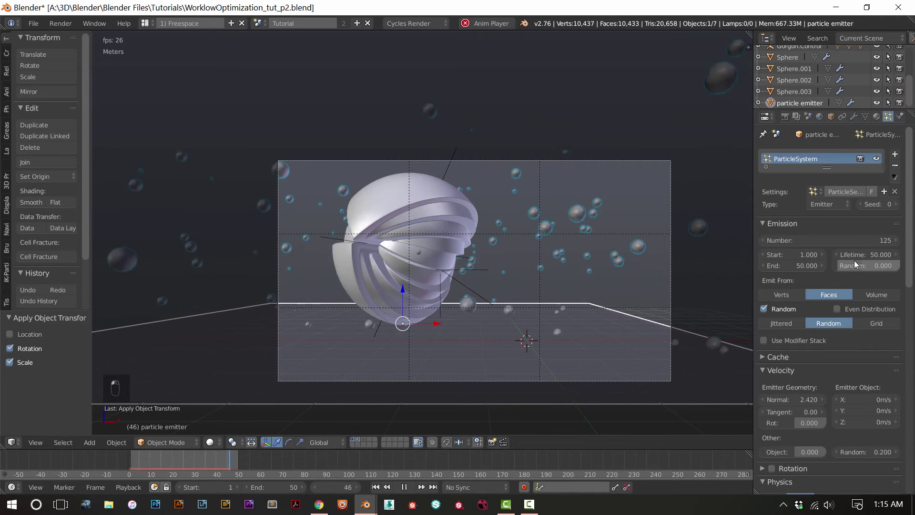
key(ctrl+s)
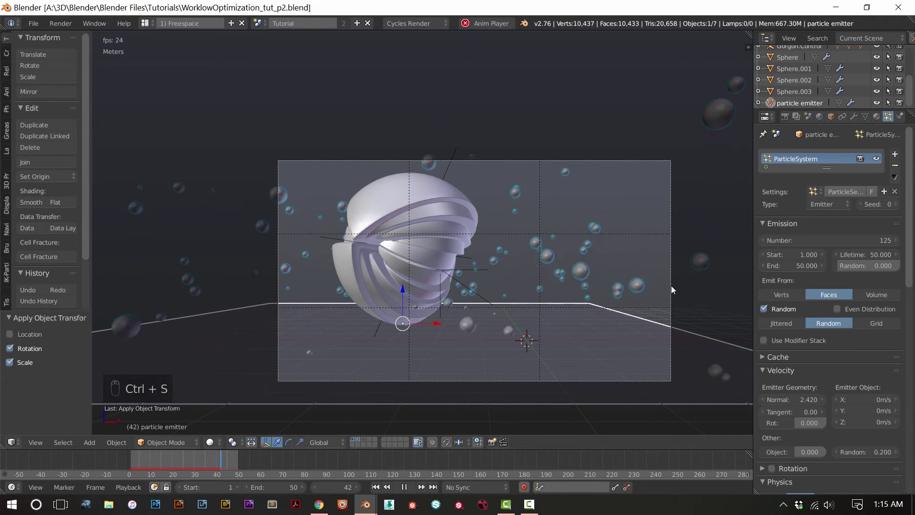
- Restart the animation playback to review the emission and stop it at frame 28
key(alt+a)
key(alt+a)
key(alt+a)
key(alt+a)
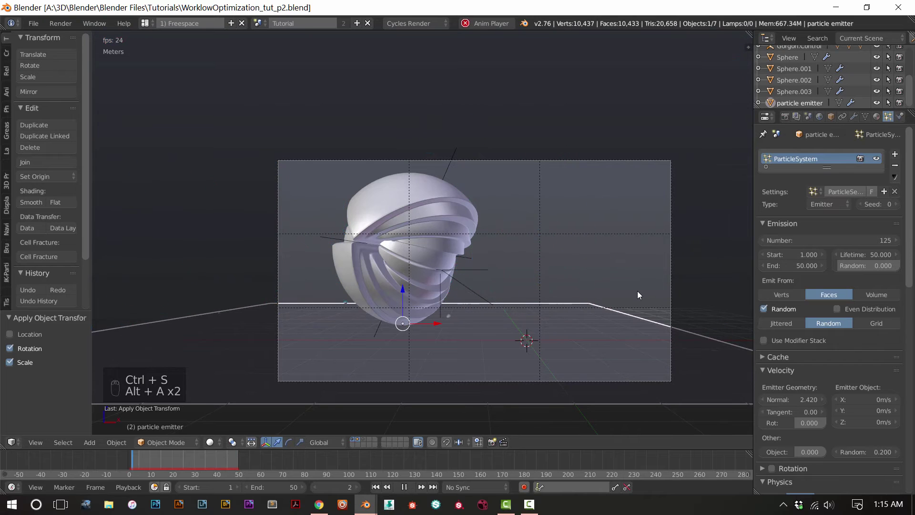
key(alt+a)
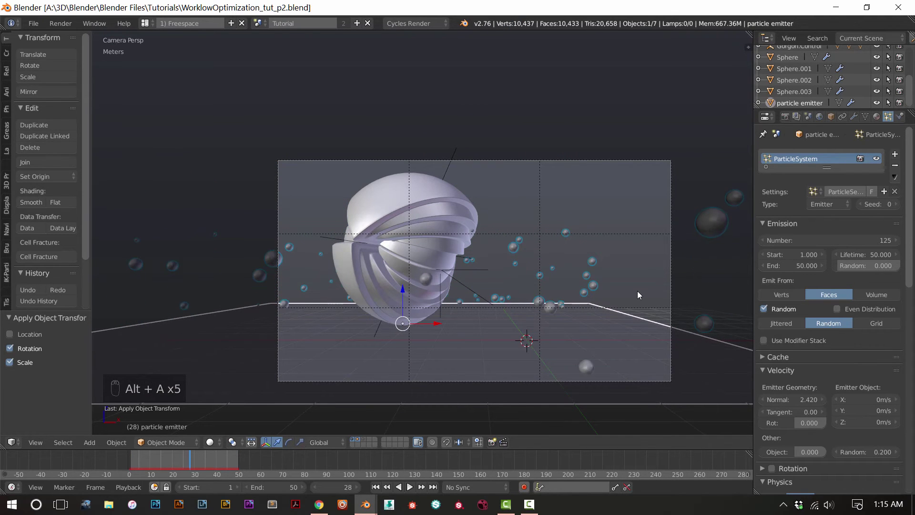
- Step through the frames to compare particle distributions, settle on frame 47, and save over the existing file
key(Right)
key(Right)
key(Right)
key(Right)
key(Right)
key(Right)
key(Right)
key(Right)
key(Right)
key(Right)
key(Right)
key(Right)
key(Right)
key(Right)
key(Right)
key(Right)
key(Right)
key(Right)
key(Right)
key(Right)
key(Right)
key(Right)
key(Right)
key(Right)
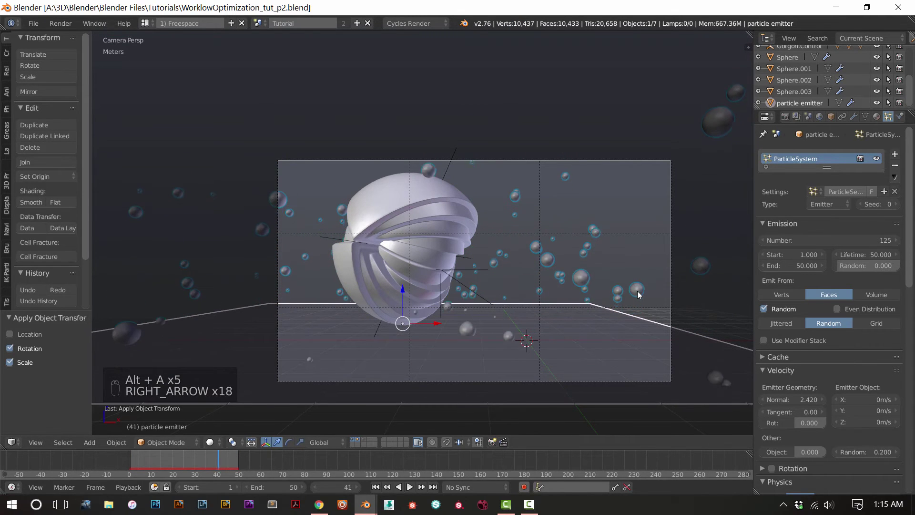
key(Left)
key(Left)
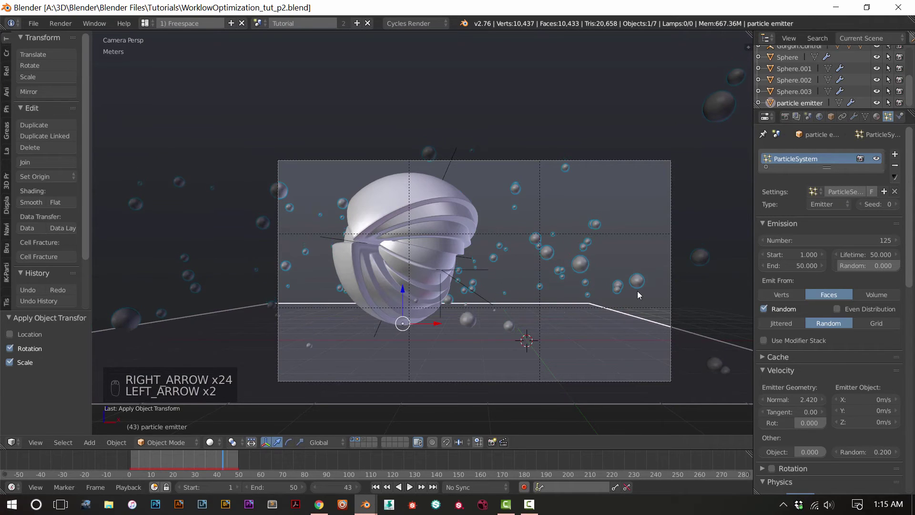
key(Right)
key(Right)
key(Right)
key(Right)
key(Right)
key(Right)
key(Right)
key(Right)
key(Right)
key(Right)
key(Right)
key(Right)
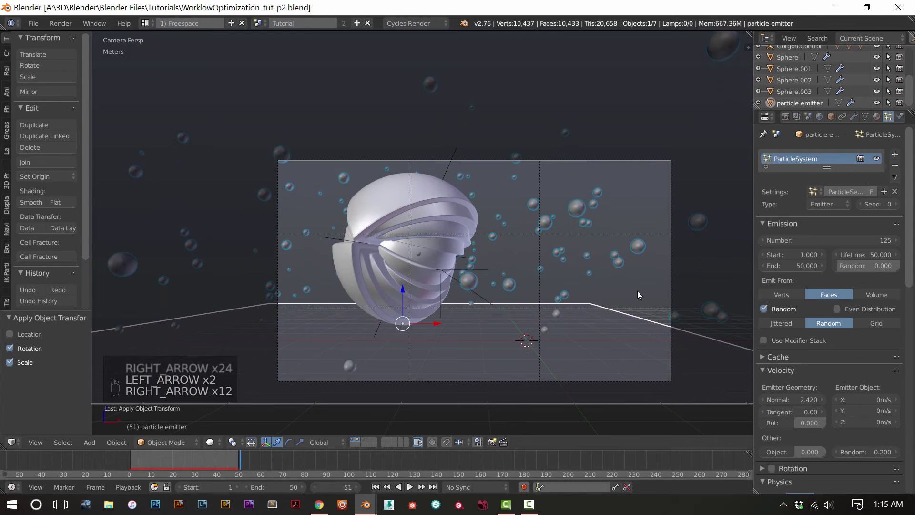
key(Left)
key(Right)
key(Right)
key(Right)
key(Right)
key(Right)
key(Right)
key(Right)
key(Right)
key(Right)
key(Left)
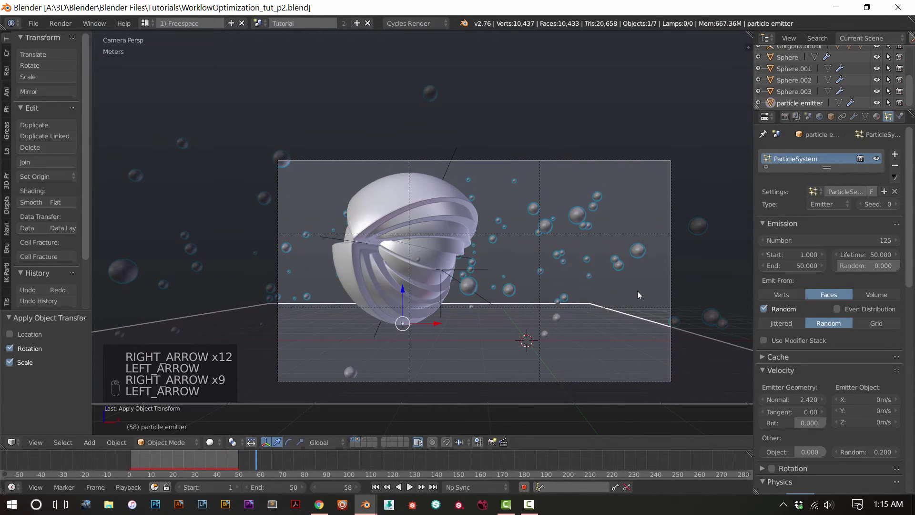
key(Left)
key(Left)
key(Left)
key(Left)
key(Left)
key(Left)
key(Left)
key(Left)
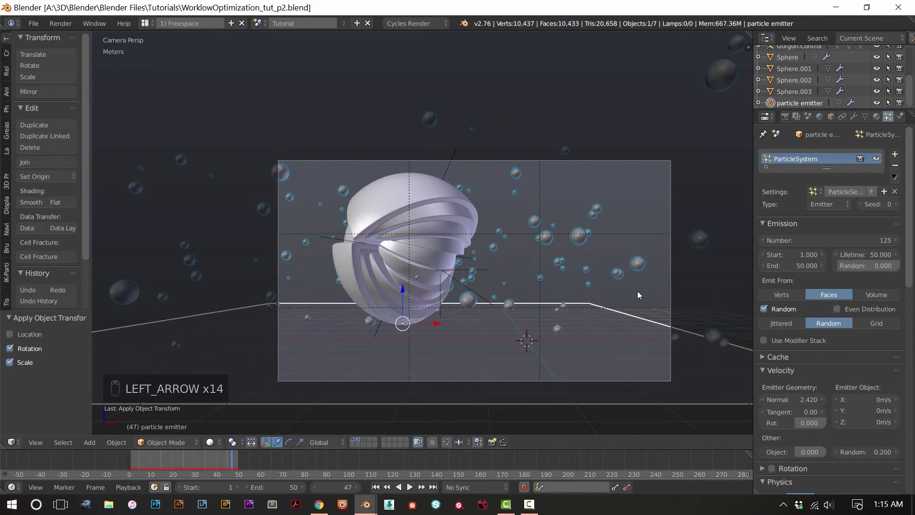
key(ctrl+s)
click(637, 291)
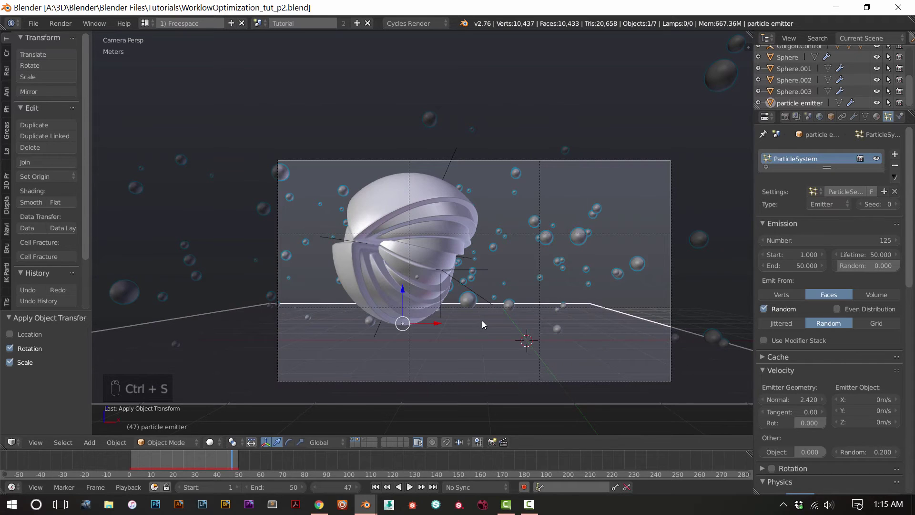
- Switch the camera view to rendered shading and examine the bokeh particles around the model up close
key(shift+z)
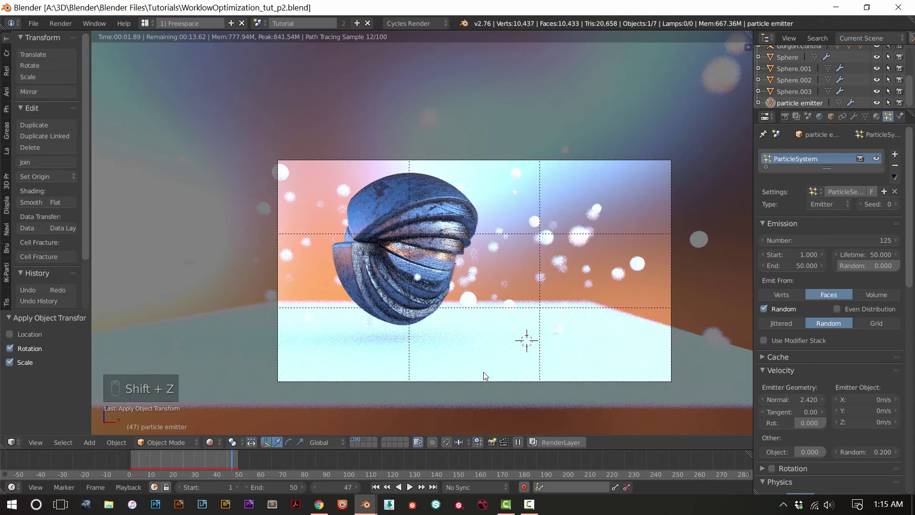
scroll(494, 373, up, 2)
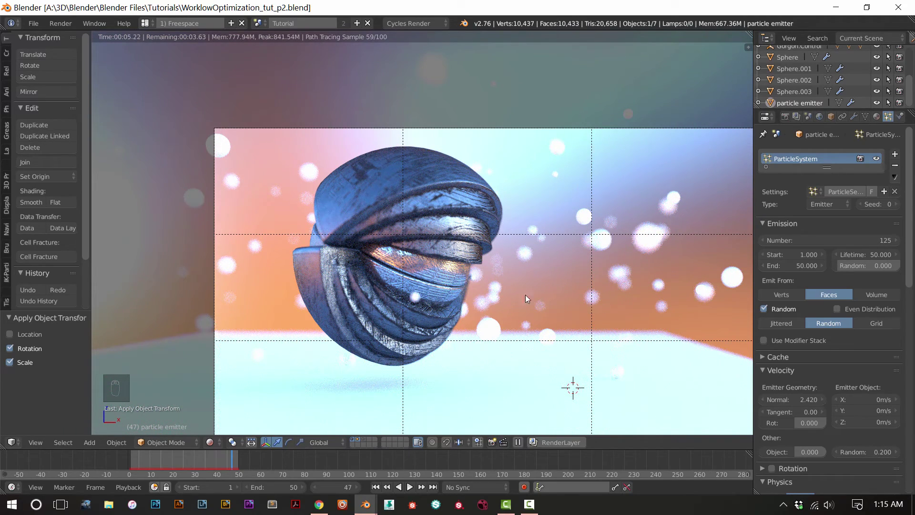
scroll(526, 260, up, 3)
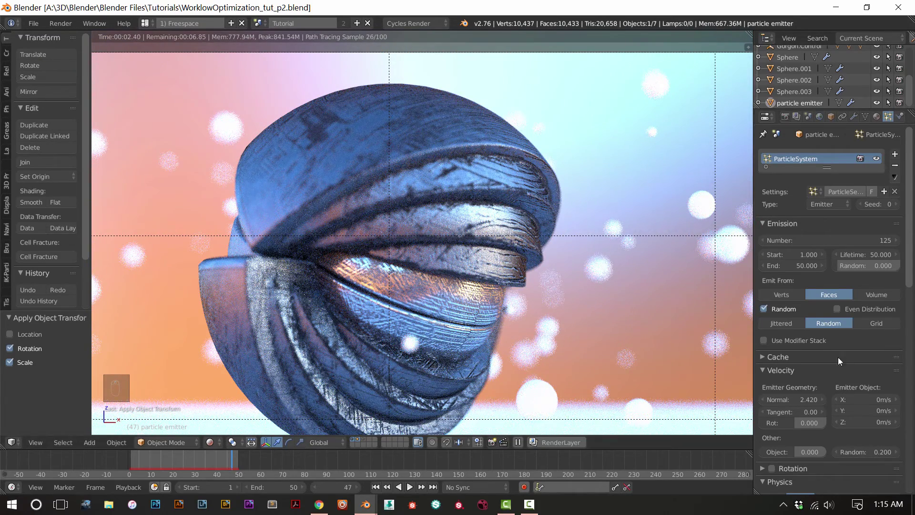
scroll(838, 357, down, 3)
scroll(648, 191, down, 2)
scroll(647, 186, down, 1)
- Select the scene camera and examine its lens and depth of field settings against the rendered preview
right_click(535, 131)
scroll(825, 381, down, 4)
scroll(576, 310, up, 4)
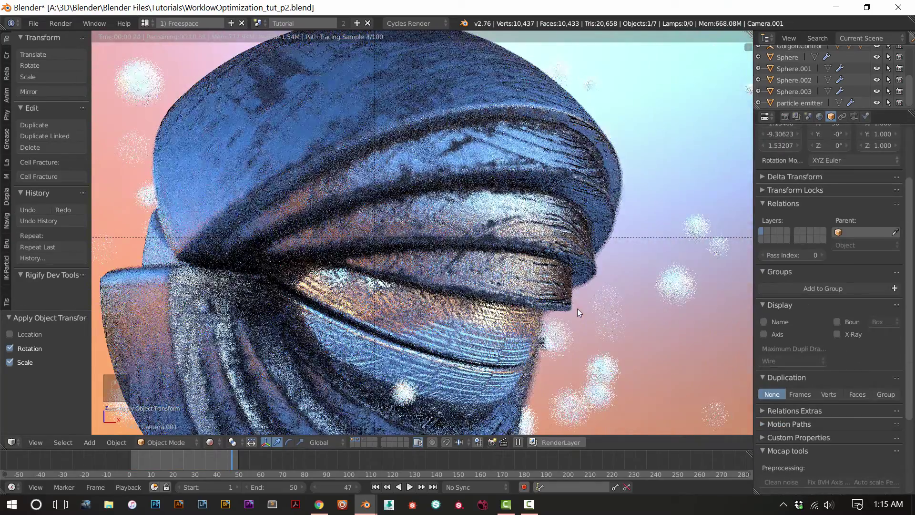
scroll(785, 320, down, 3)
scroll(664, 332, down, 4)
scroll(814, 414, down, 3)
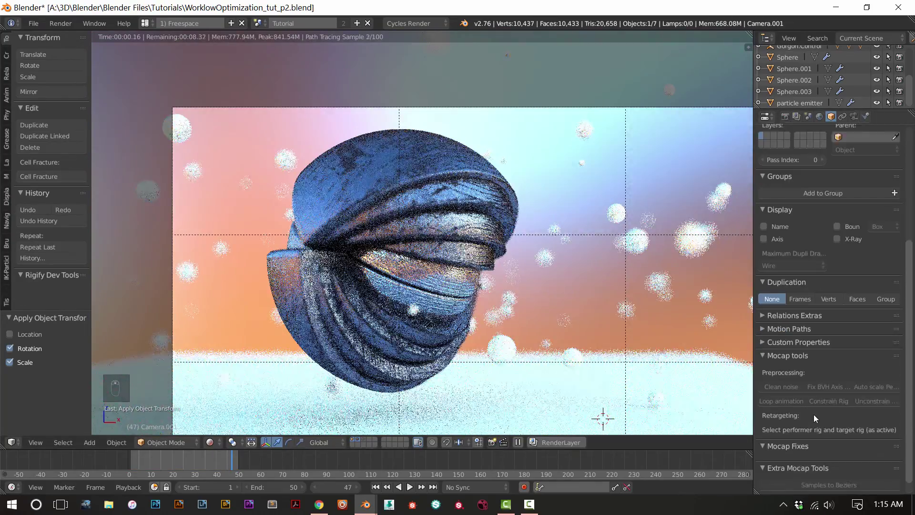
scroll(838, 253, up, 2)
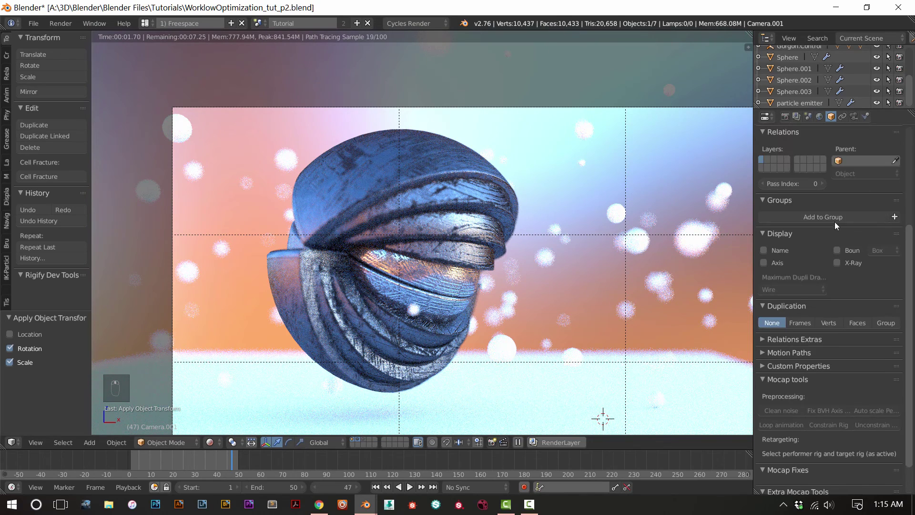
click(854, 119)
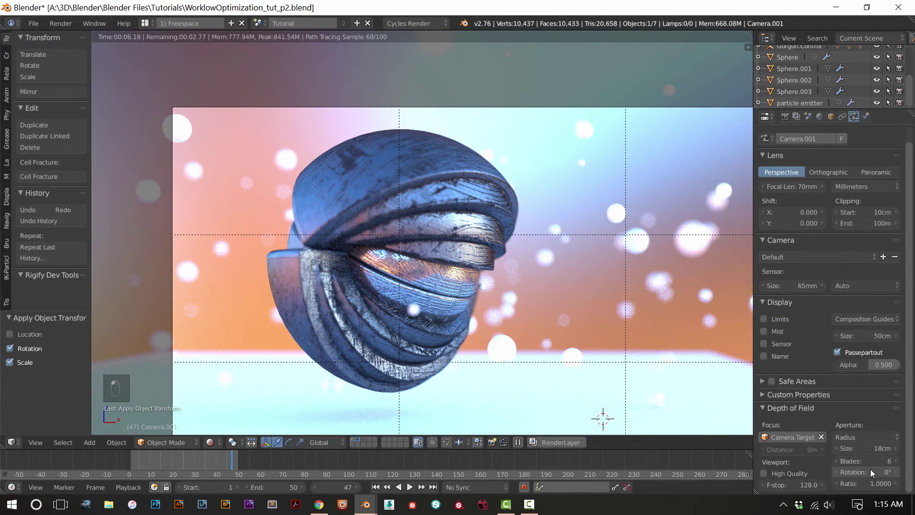
scroll(492, 385, down, 4)
scroll(492, 385, up, 3)
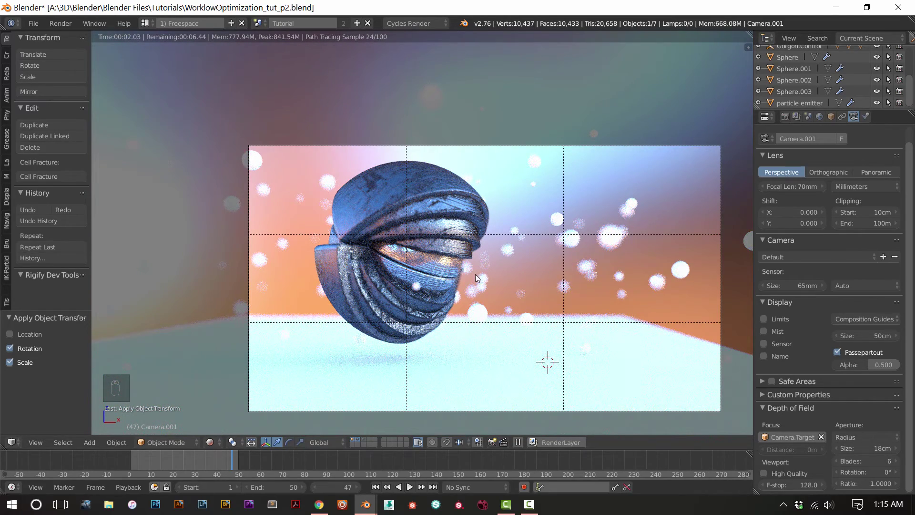
- Return to solid shading outside the camera view and move the particle emitter about 8.55 m along Y, farther behind the model
middle_drag(440, 337, 393, 327)
key(z)
key(z)
scroll(431, 342, down, 3)
right_click(459, 345)
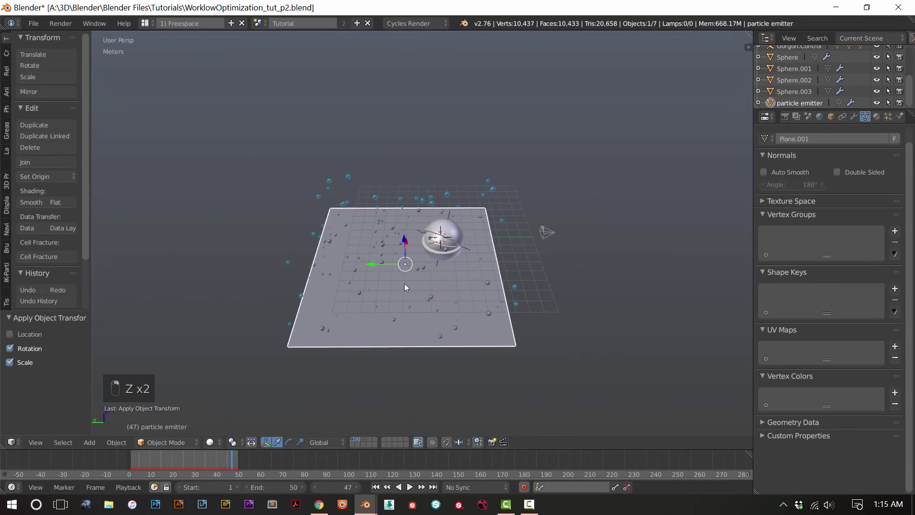
drag(375, 265, 268, 268)
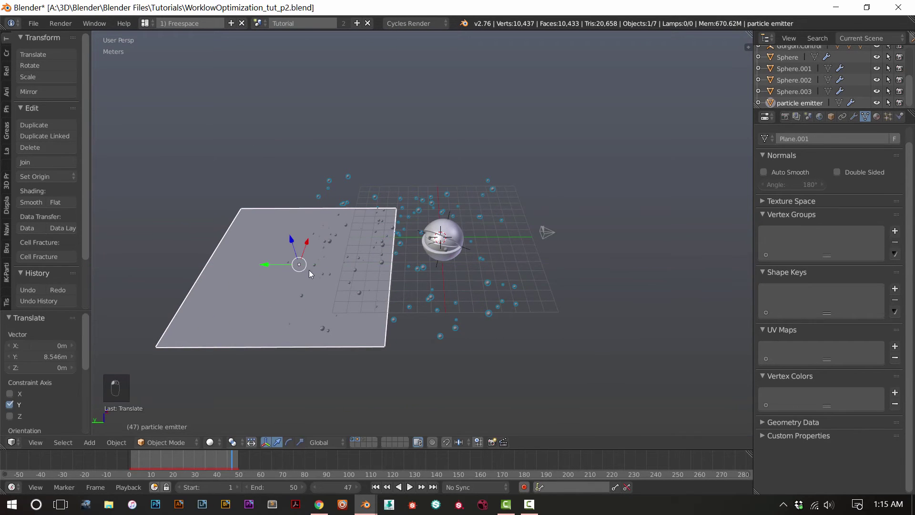
- Play the particle animation and check through the camera how the emitter fills the frame
key(alt+a)
key(KP_0)
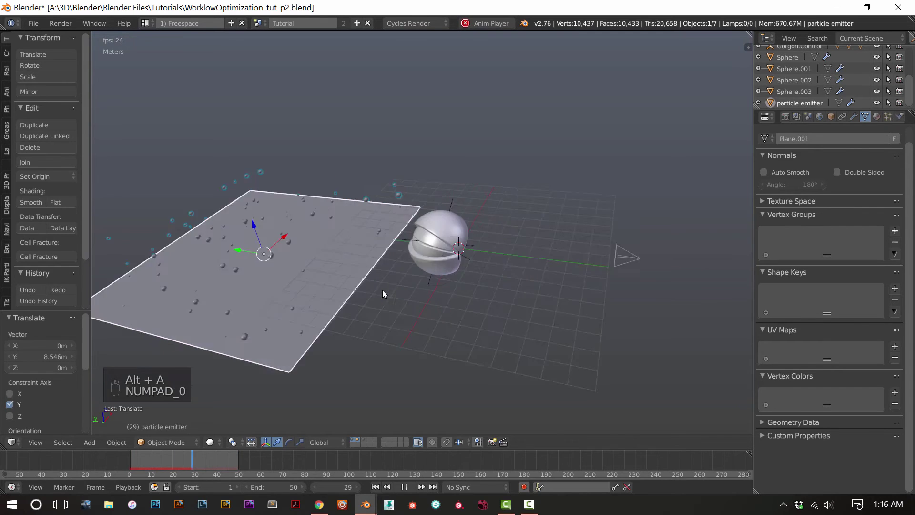
key(alt+a)
key(alt+a)
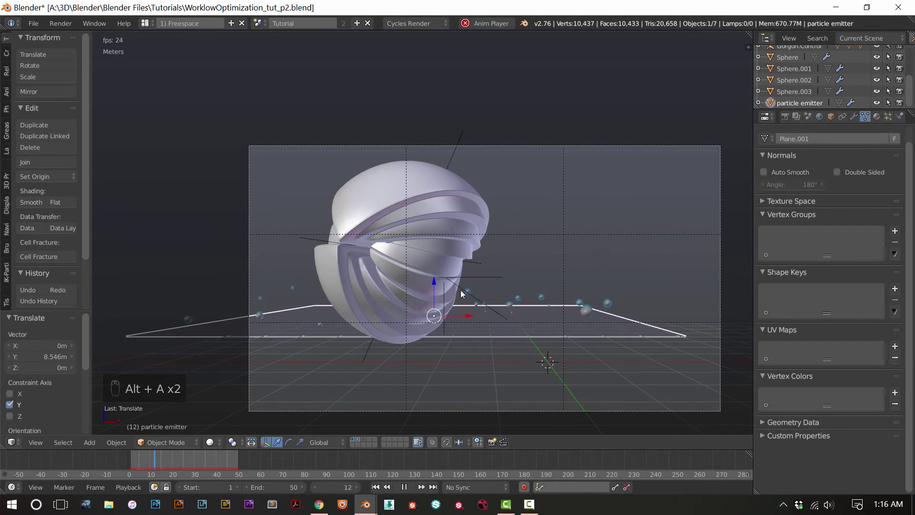
key(space)
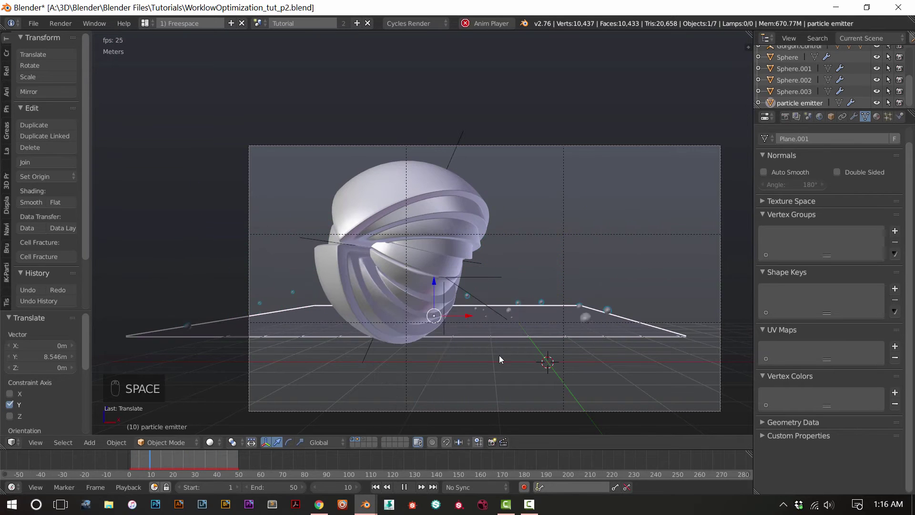
key(space)
key(alt+a)
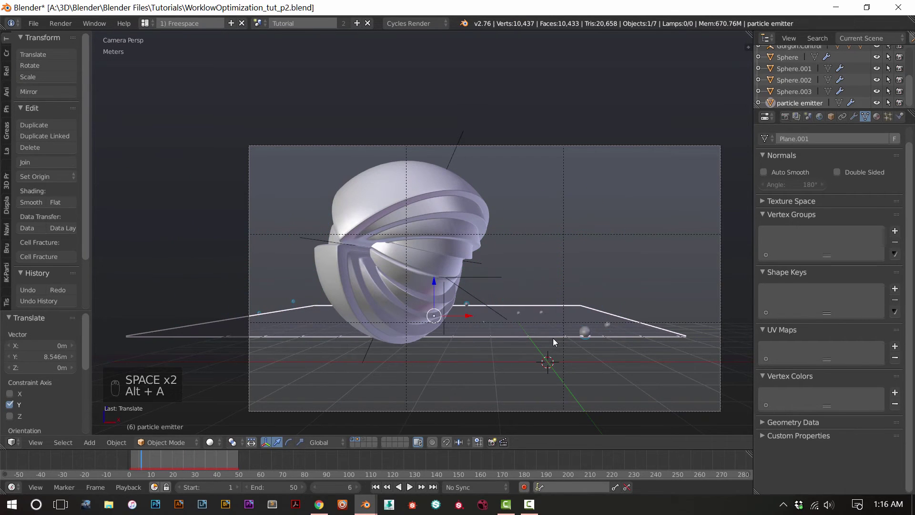
- Set the end frame of the emitter's particle emission to 100
click(887, 116)
click(811, 209)
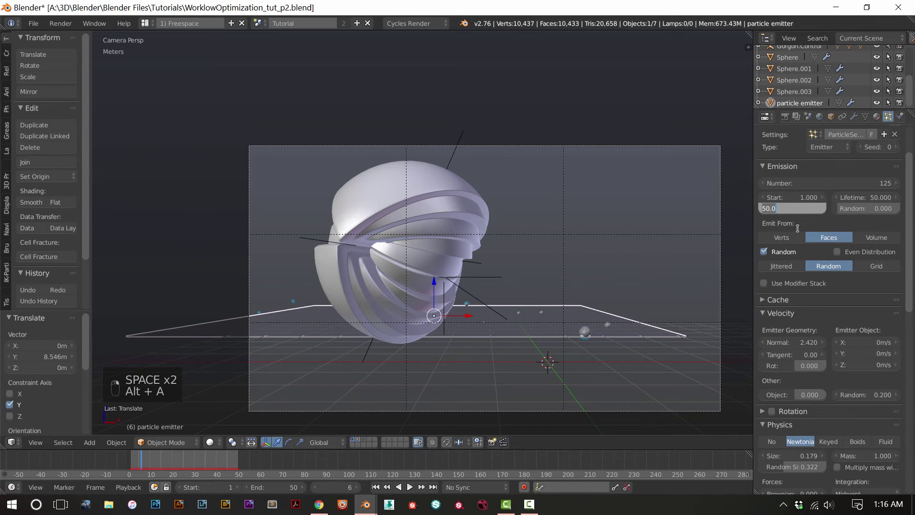
text(100)
key(Return)
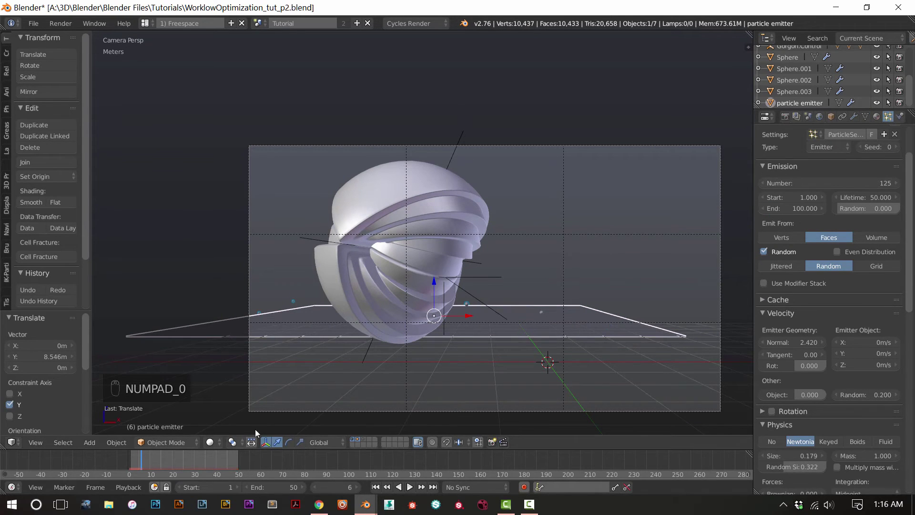
- Extend the scene's animation range to end at frame 100 and play it through the camera, stopping at frame 85
click(279, 486)
text(100)
key(Return)
key(KP_0)
key(alt+a)
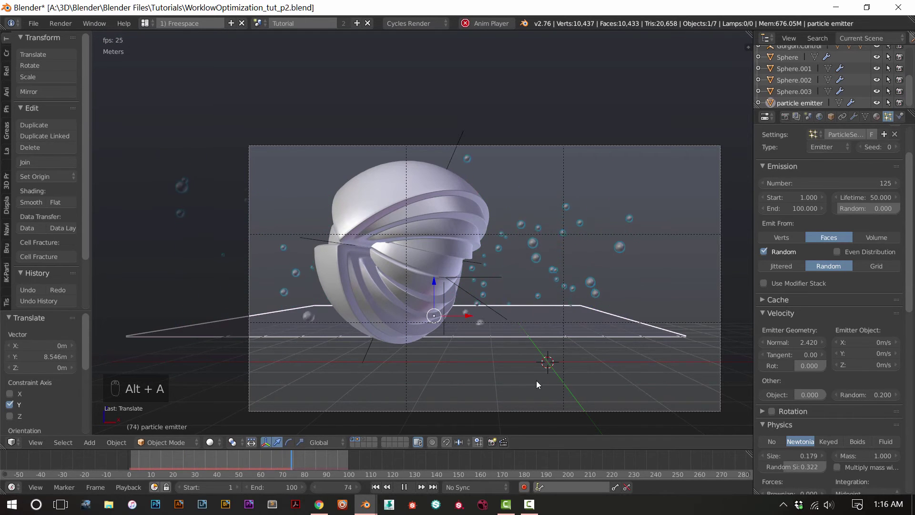
key(alt+a)
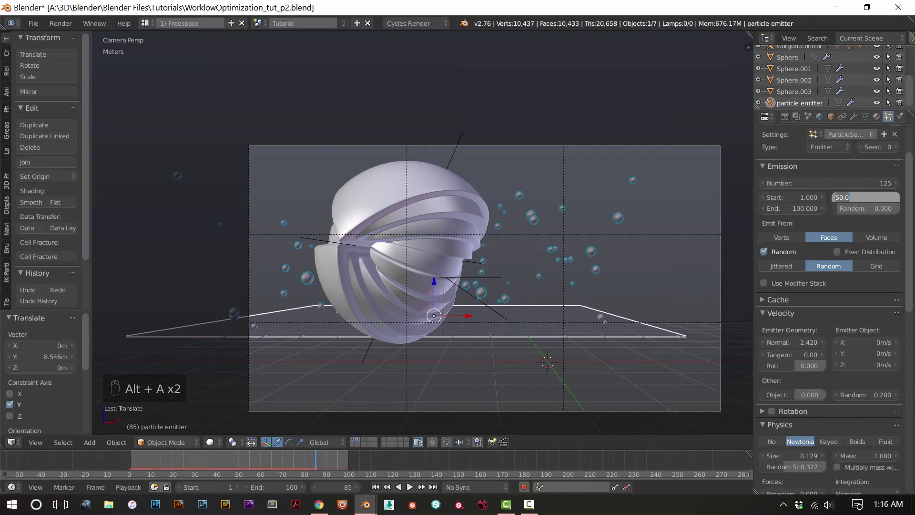
- Set the particle lifetime to 100 and the particle number to 150, and play the animation up to frame 78
key(Return)
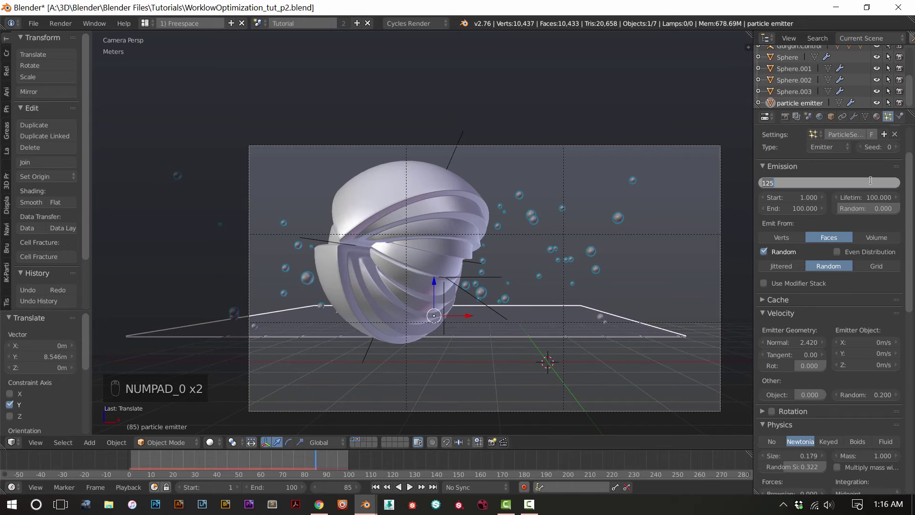
text(0)
key(Return)
key(alt+a)
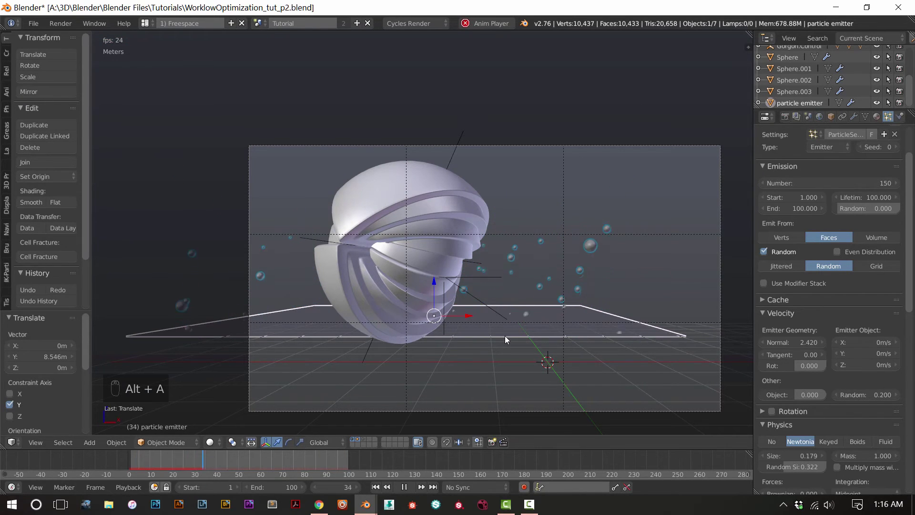
key(alt+a)
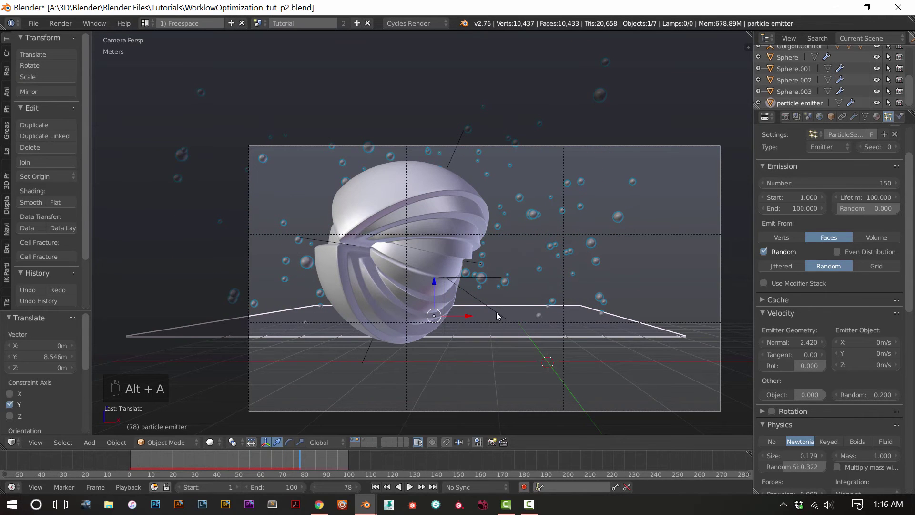
- Preview the camera view in rendered shading and exclude the emitter plane itself from rendering
key(shift+z)
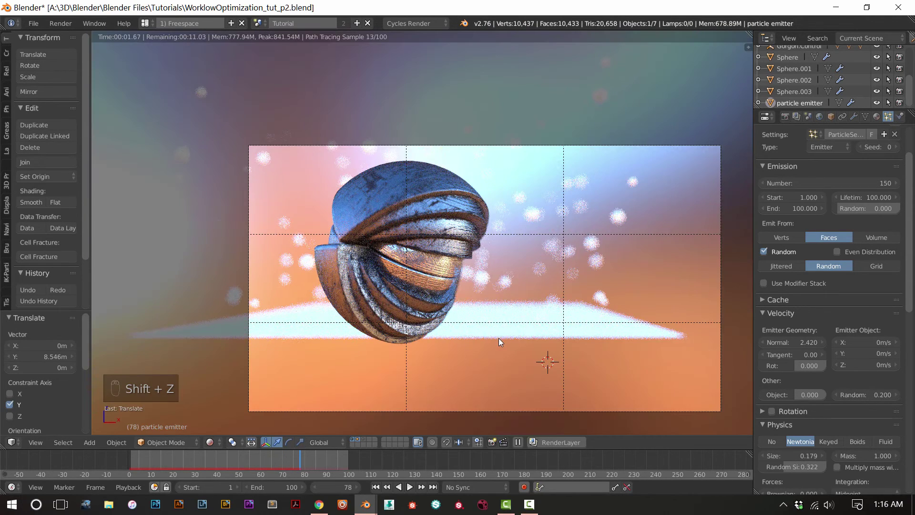
scroll(498, 338, up, 2)
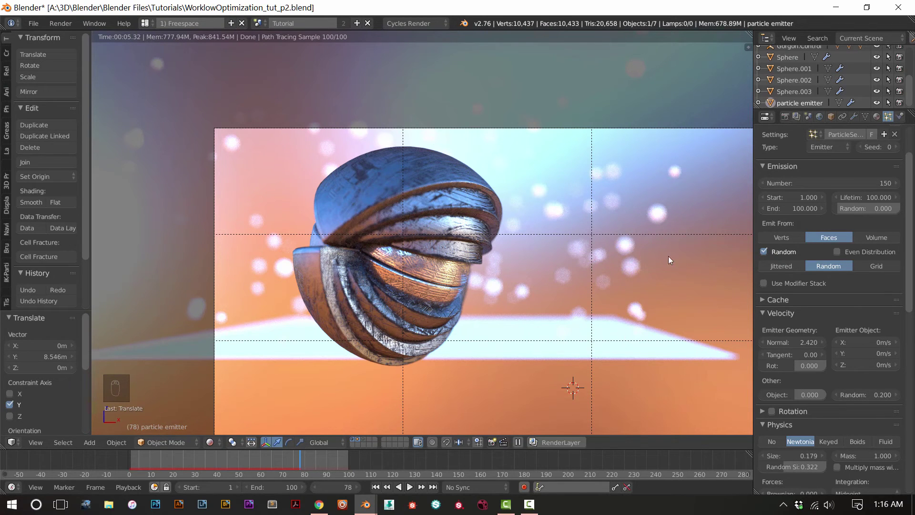
scroll(857, 279, down, 10)
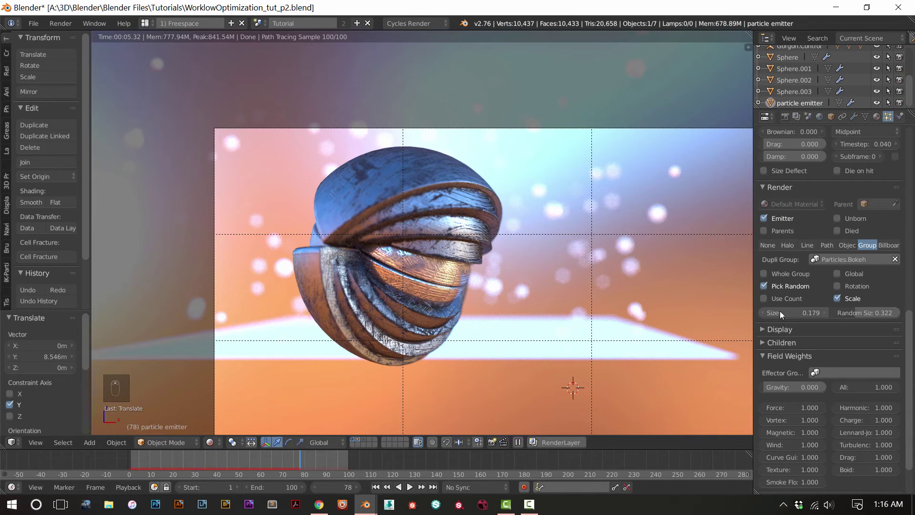
click(765, 331)
click(757, 330)
scroll(768, 345, up, 4)
scroll(782, 310, up, 1)
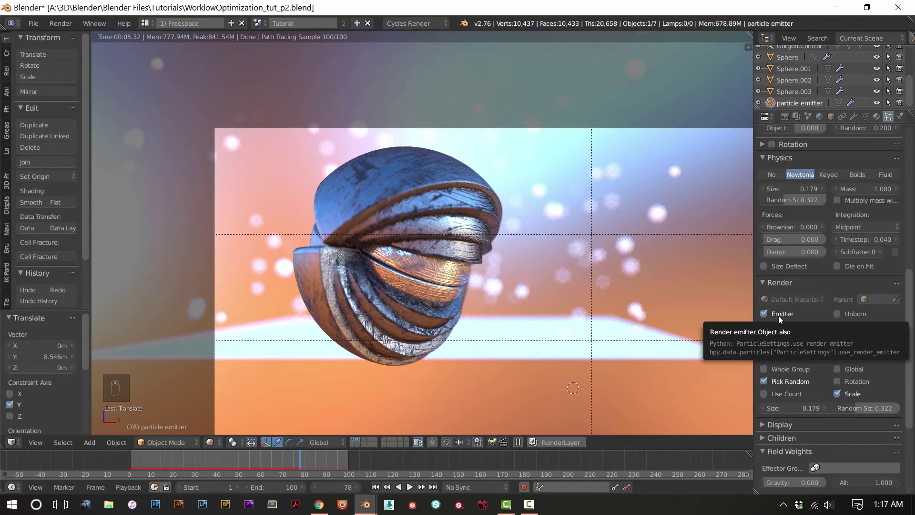
click(779, 315)
- Try rendering the died and unborn particles and compare each option in the rendered preview
click(844, 316)
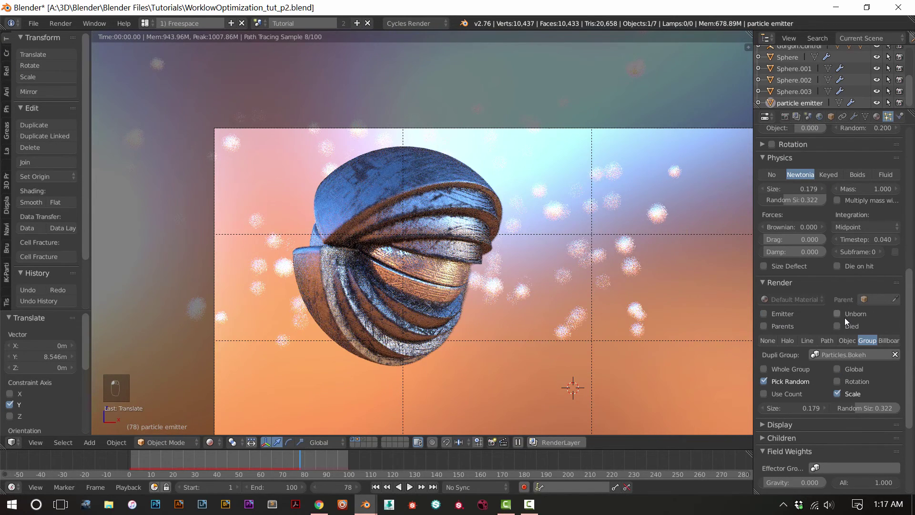
click(845, 318)
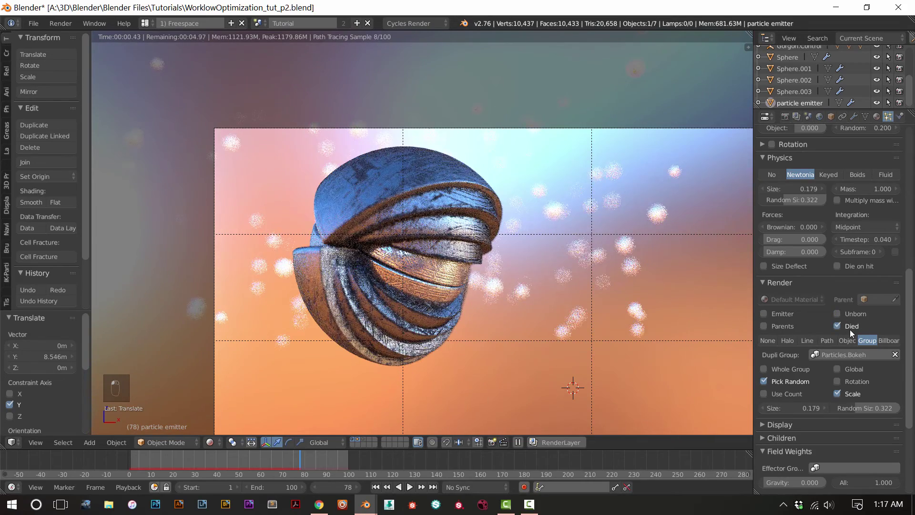
click(850, 317)
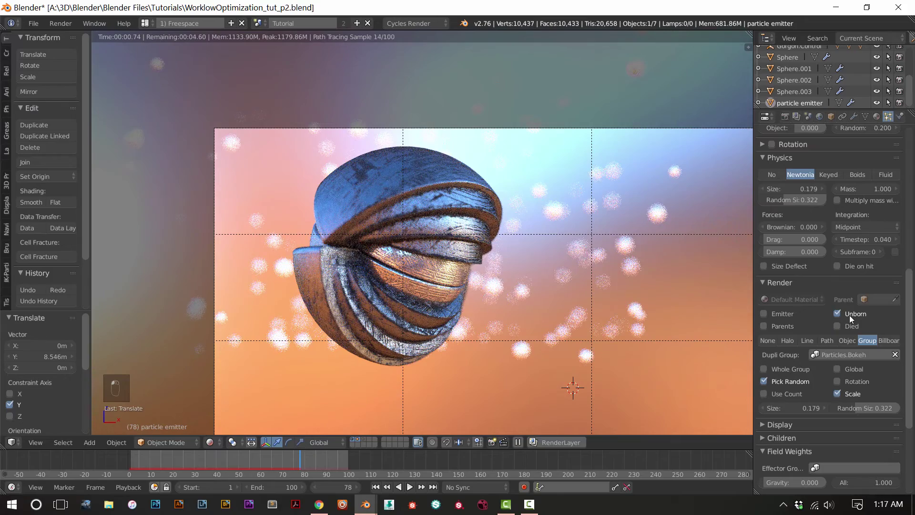
click(849, 316)
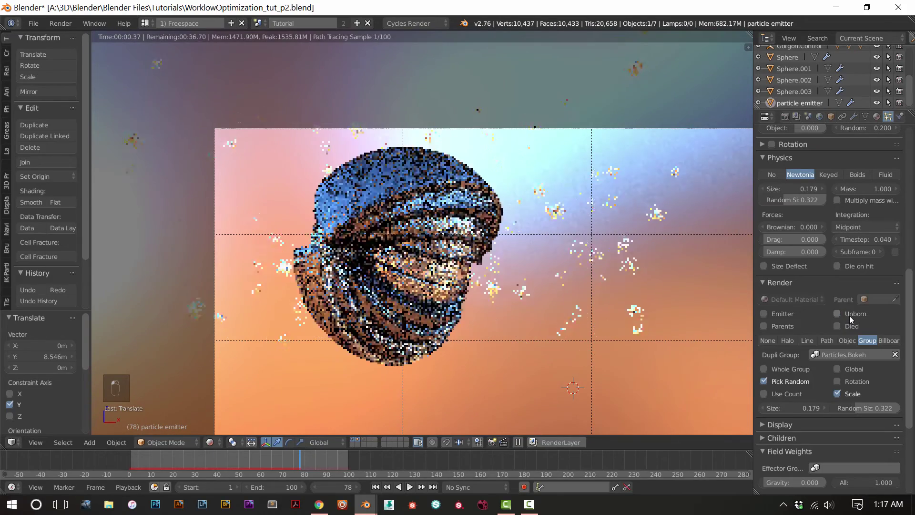
scroll(587, 283, down, 2)
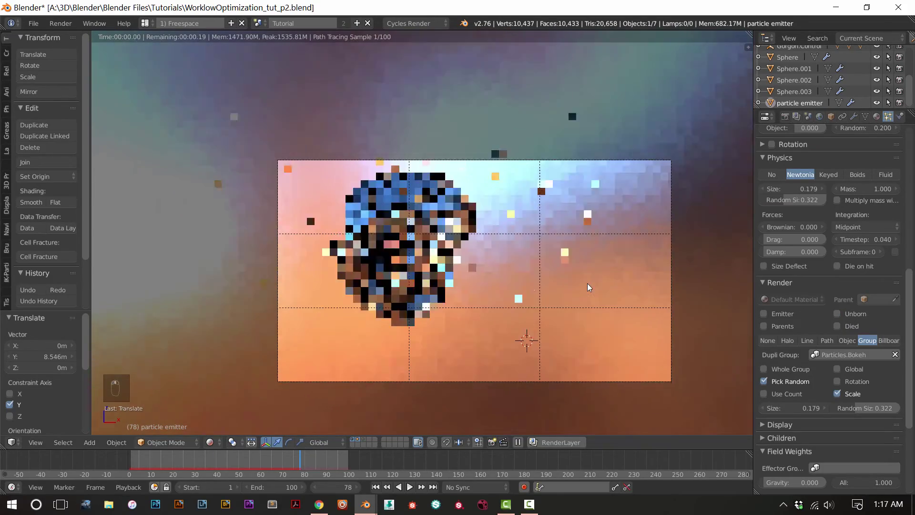
scroll(587, 283, up, 1)
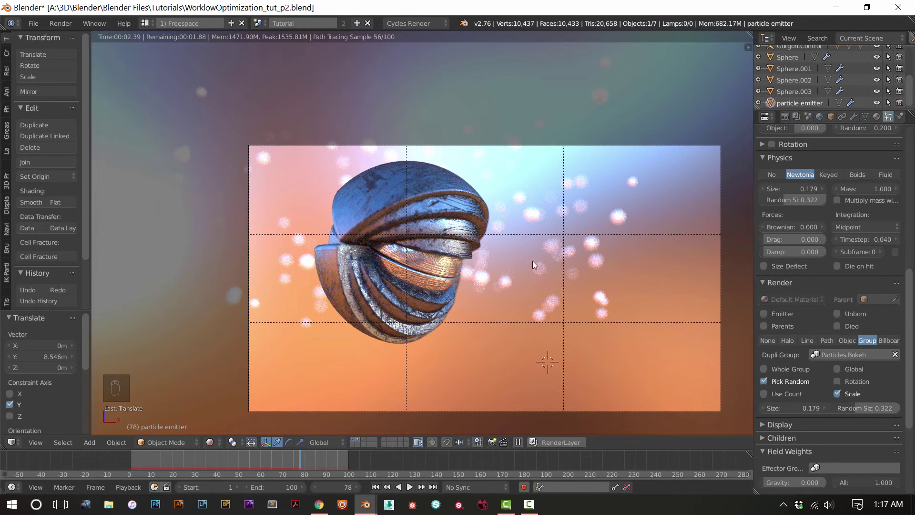
- Switch to wireframe shading and lower the particle emitter about 6.48 m along Z, below the camera frame
key(z)
key(z)
key(z)
key(z)
right_click(461, 283)
right_click(493, 340)
drag(432, 293, 458, 41)
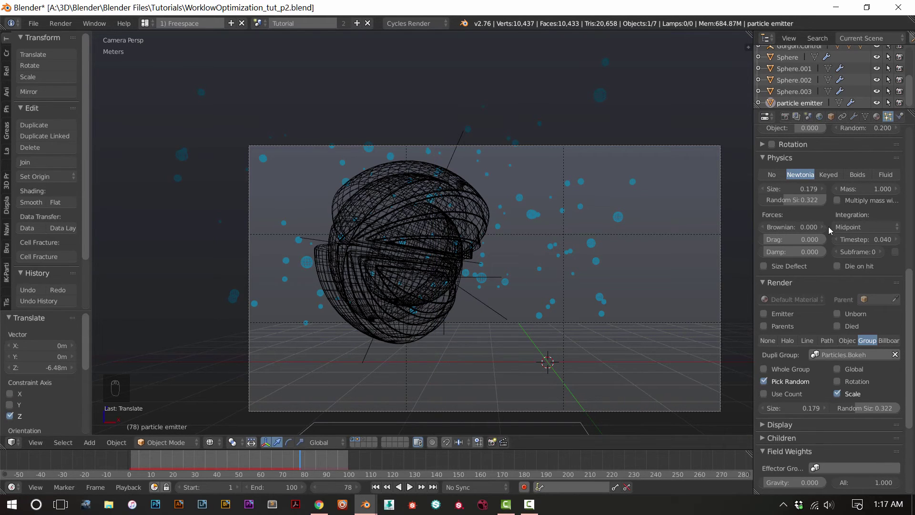
- Set the particles' normal emission velocity to 4 and play the animation to check their rise
scroll(818, 367, down, 2)
scroll(818, 367, up, 9)
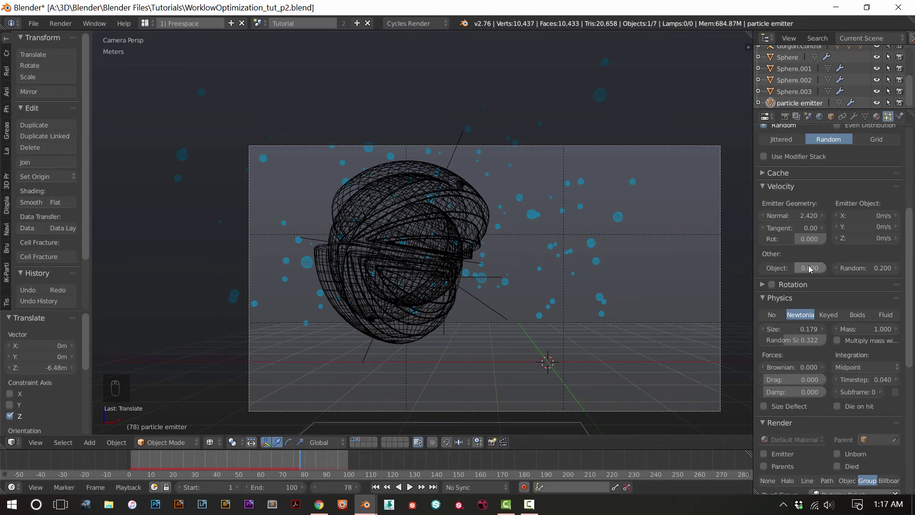
mouse_move(805, 217)
mouse_down()
mouse_move(835, 217)
mouse_move(822, 217)
mouse_up()
key(alt+a)
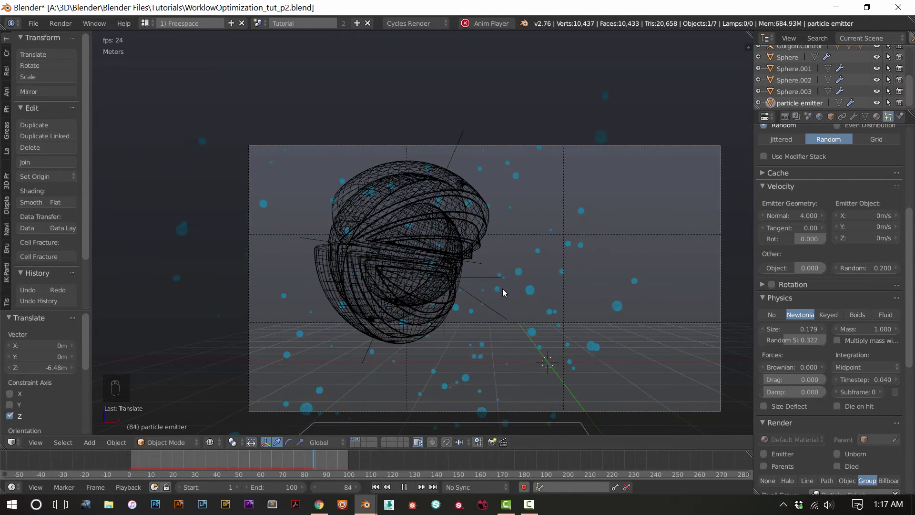
key(alt+a)
double_click(793, 213)
key(Return)
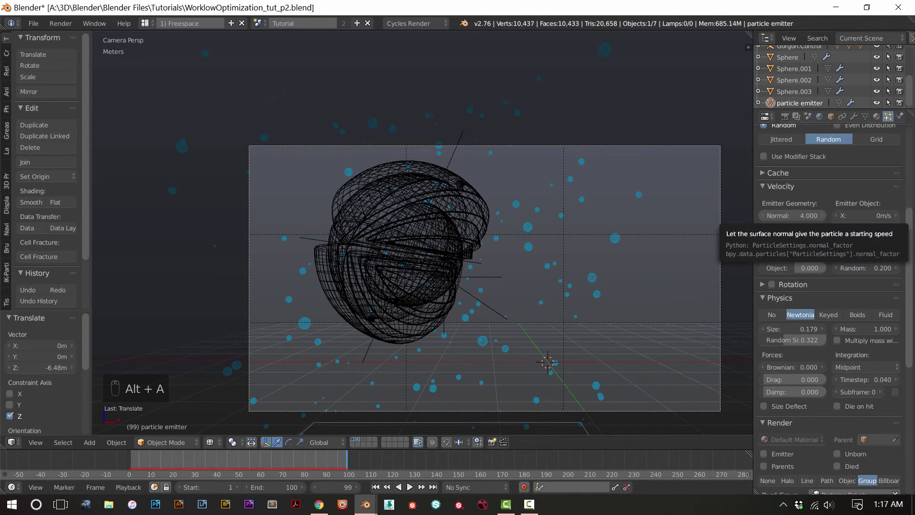
- Set the particles' normal emission velocity to 10 and replay the animation from frame 1 to frame 42
double_click(806, 215)
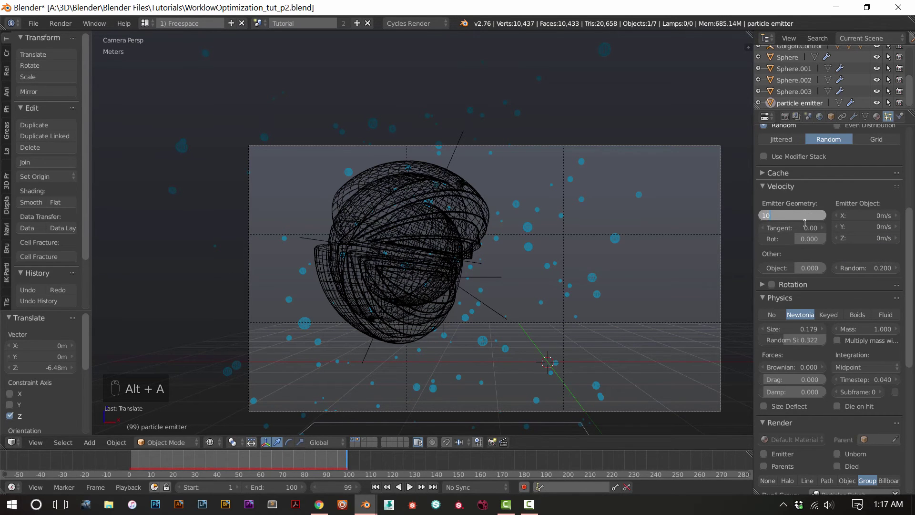
key(Return)
key(shift+Left)
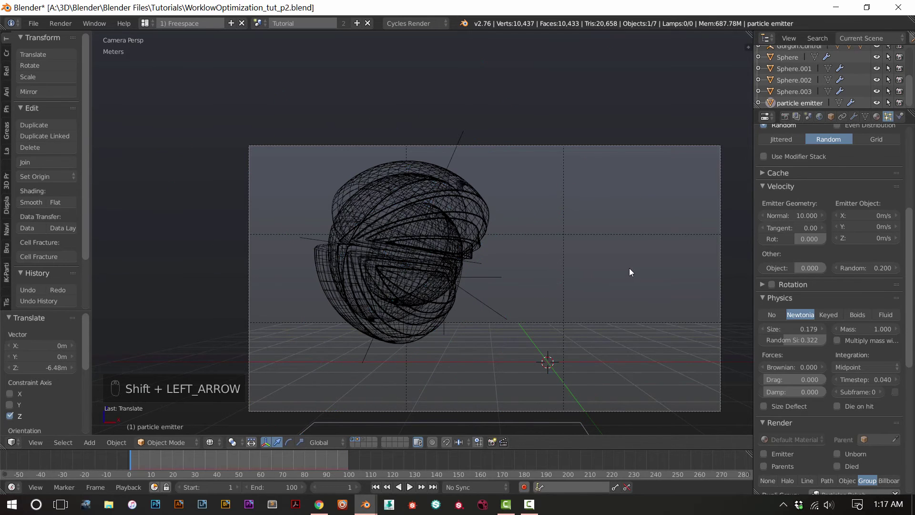
key(alt+a)
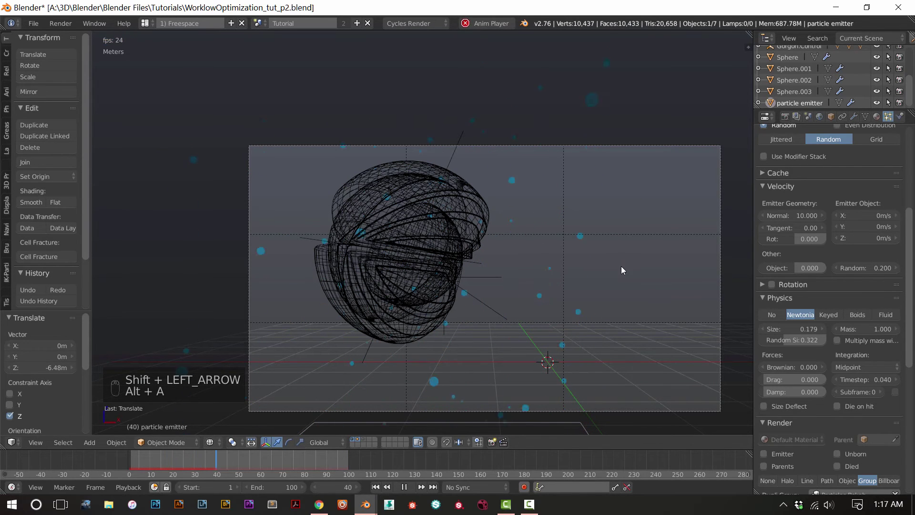
key(alt+a)
- Set the particle size to 0.338 with a random size of 0.407, deselect everything and preview in rendered shading
mouse_move(802, 331)
mouse_down()
mouse_move(832, 331)
mouse_move(806, 338)
mouse_move(820, 338)
mouse_move(802, 329)
mouse_move(810, 329)
mouse_up()
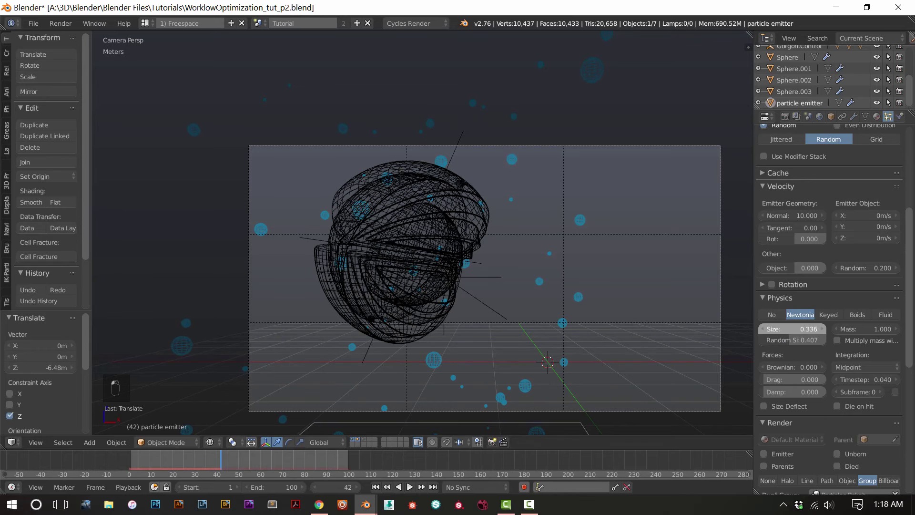
key(a)
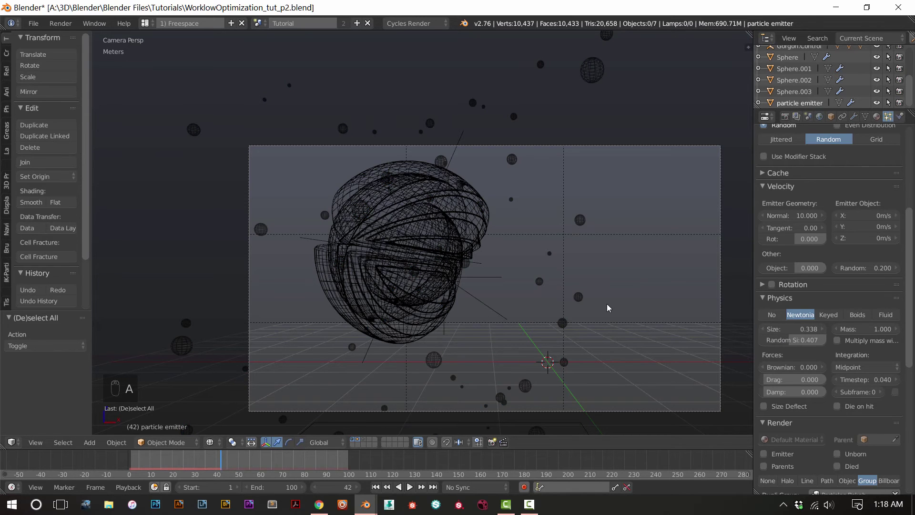
key(shift+z)
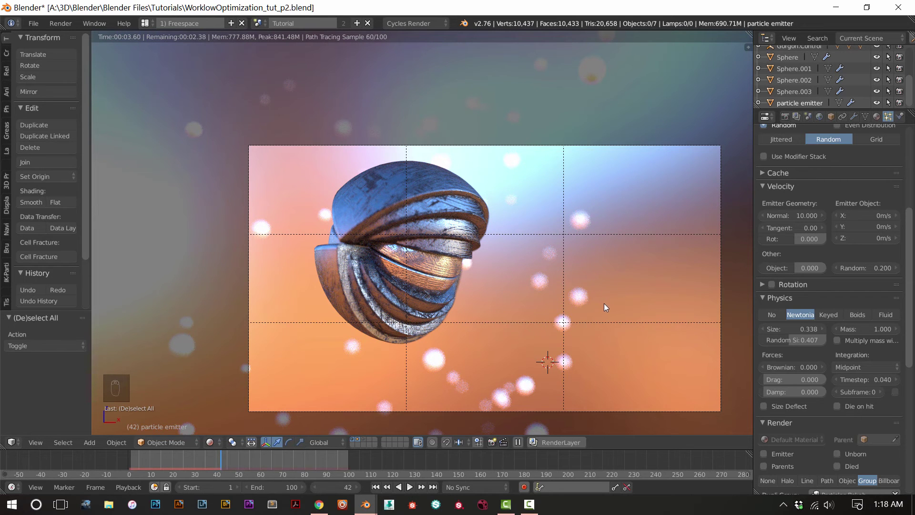
- Return to wireframe outside the camera view, move the emitter about 4.78 m farther back along Y, and save the file
middle_drag(383, 290, 445, 332)
scroll(445, 332, down, 5)
key(z)
middle_drag(367, 312, 413, 327)
right_click(390, 316)
drag(327, 329, 282, 337)
key(ctrl+s)
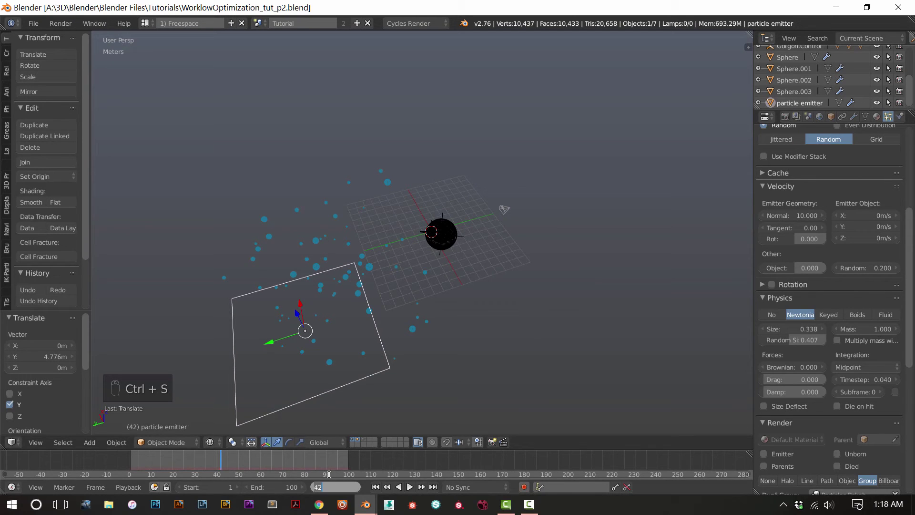
- Rewind the animation to refresh the particles, return to frame 42, and save the file
key(shift+Left)
key(shift+Down)
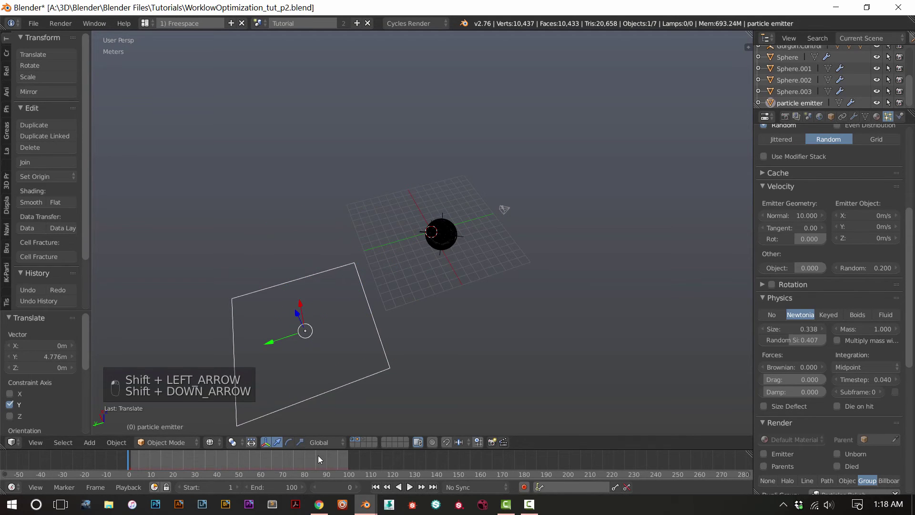
click(319, 489)
text(42)
key(Return)
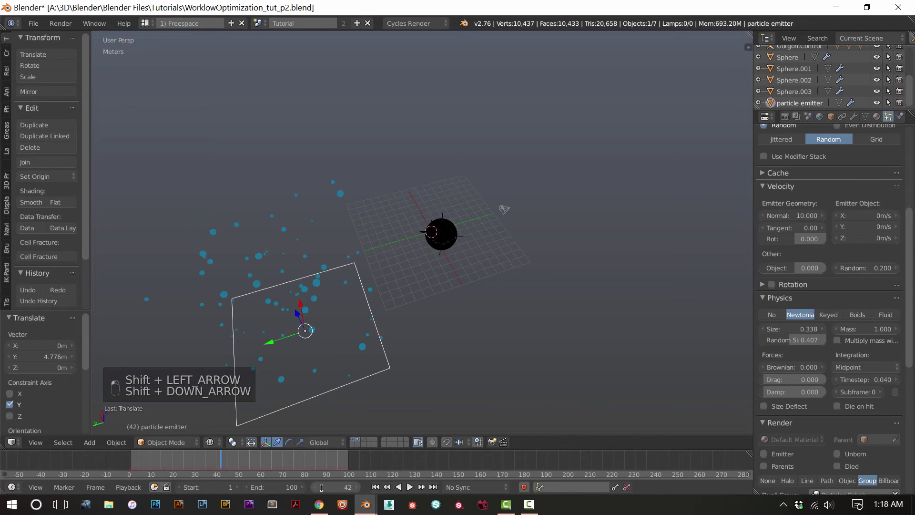
key(ctrl+s)
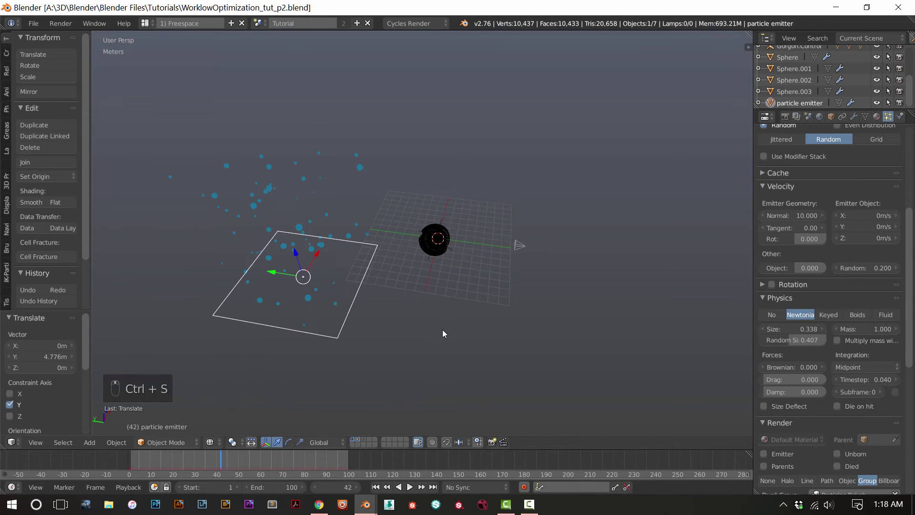
- Preview the particles through the camera in rendered shading
key(KP_0)
key(shift+z)
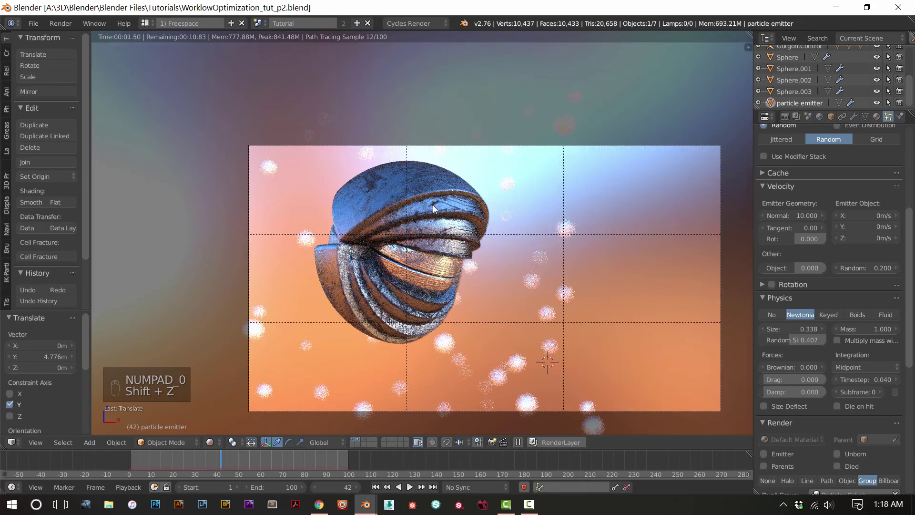
scroll(438, 224, down, 2)
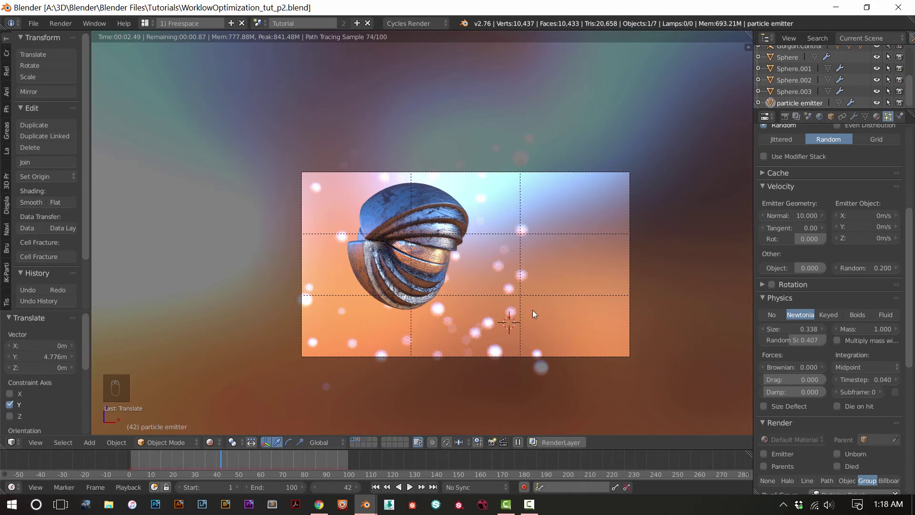
- In wireframe outside the camera view, widen the particle emitter along X to about 2.3 times and move it about 1.36 m along X
key(z)
mouse_move(527, 251)
middle_down()
mouse_move(523, 302)
mouse_move(479, 327)
middle_up()
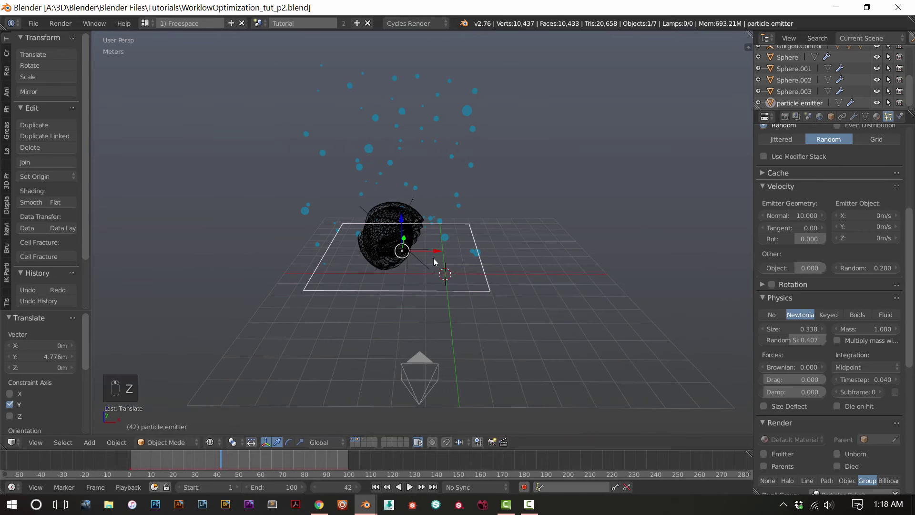
key(s)
right_click(484, 264)
key(s)
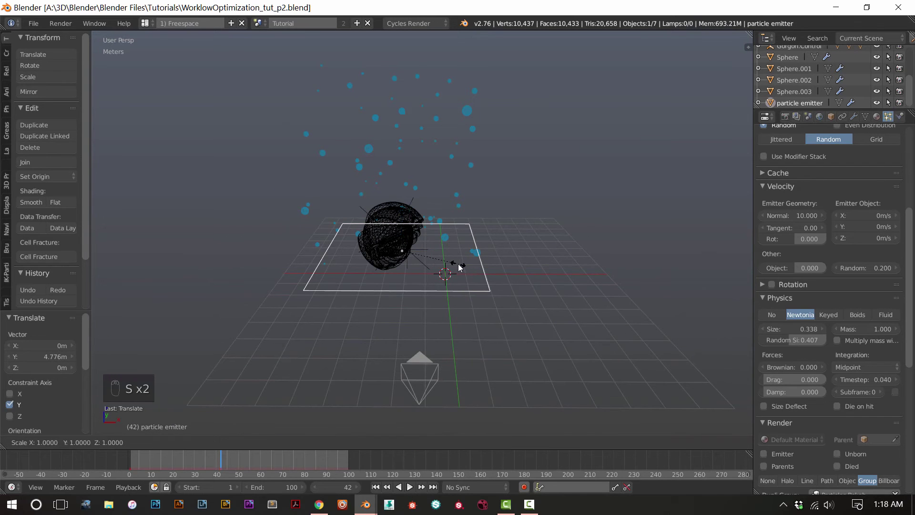
key(x)
click(532, 270)
drag(444, 253, 481, 250)
- Set the number of emitted particles to 175 and play the animation briefly through the camera
scroll(796, 244, up, 8)
click(865, 237)
key(Return)
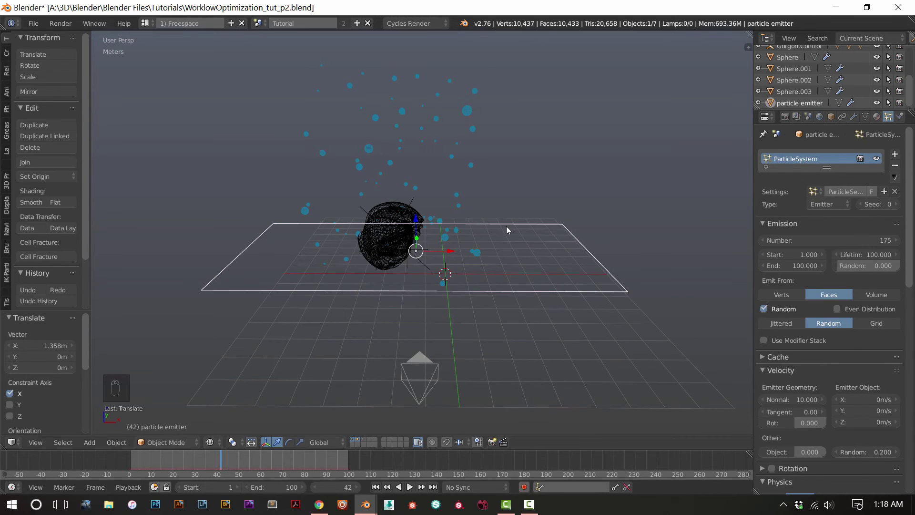
key(KP_0)
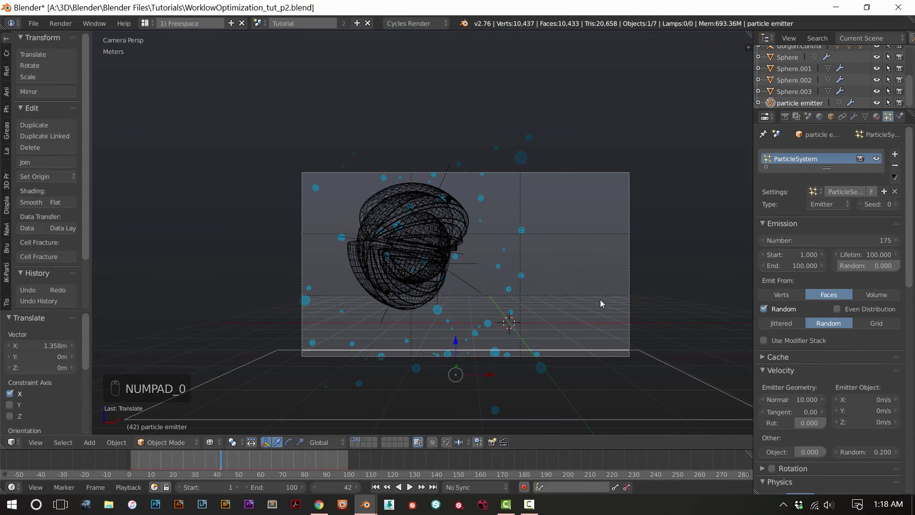
key(alt+a)
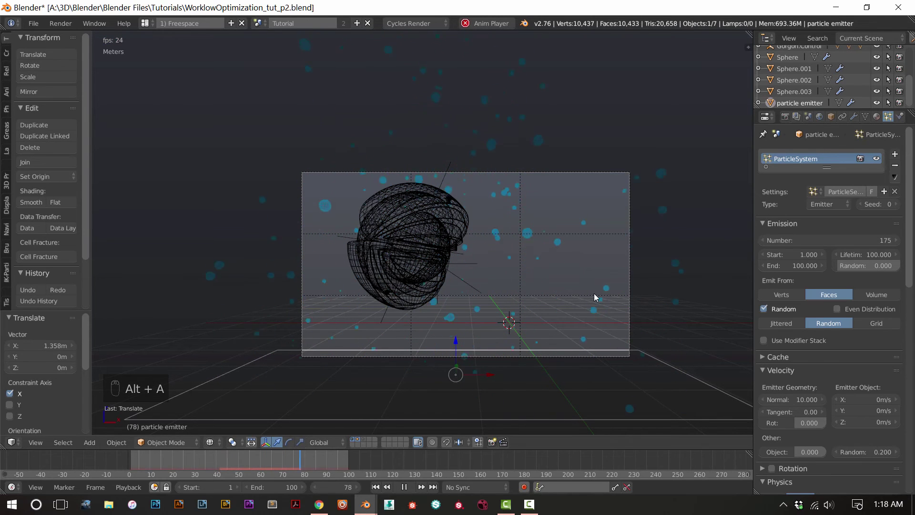
key(alt+a)
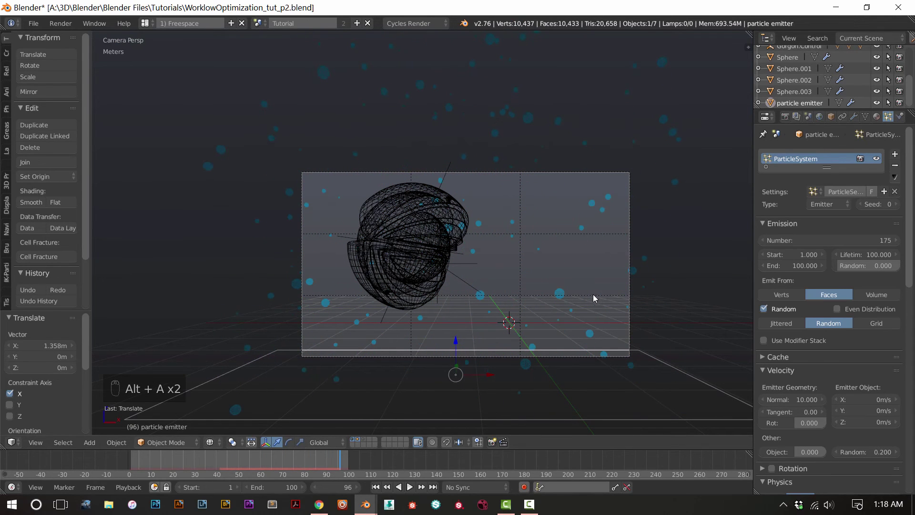
- Rewind the animation to frame 1 to refresh the particles and return to frame 42
click(346, 484)
text(42)
key(Return)
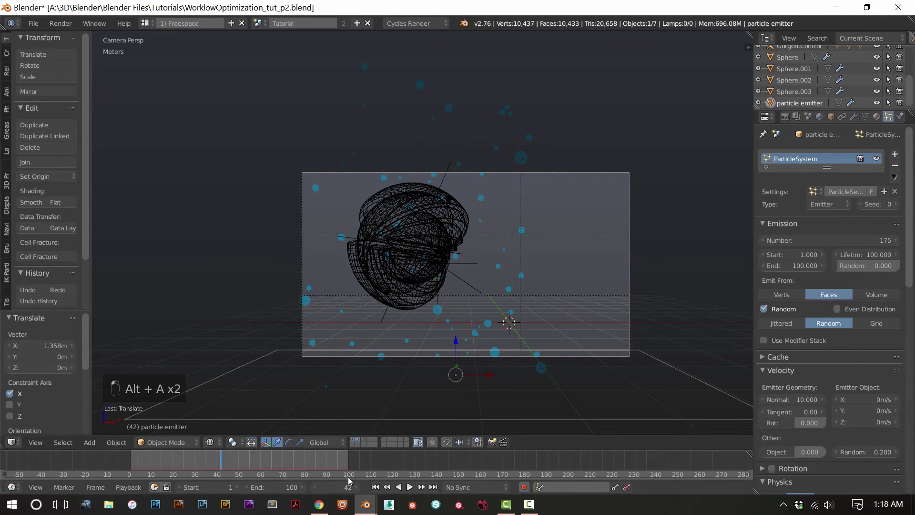
key(shift+Left)
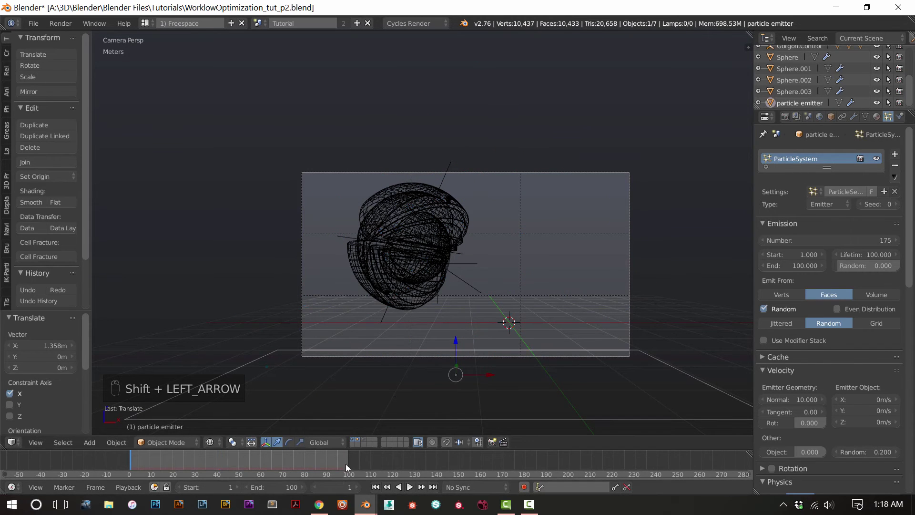
text(42)
key(Return)
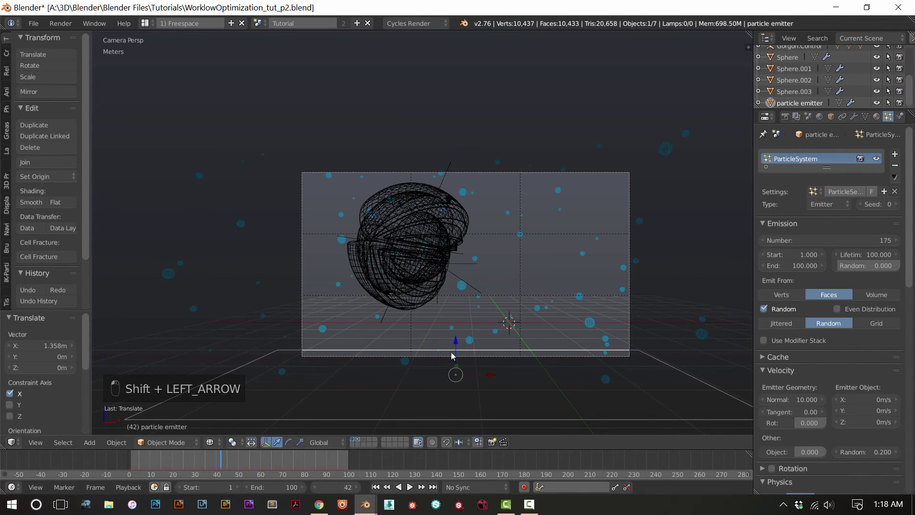
- Preview the widened particle spread in rendered shading and save the file
key(shift+z)
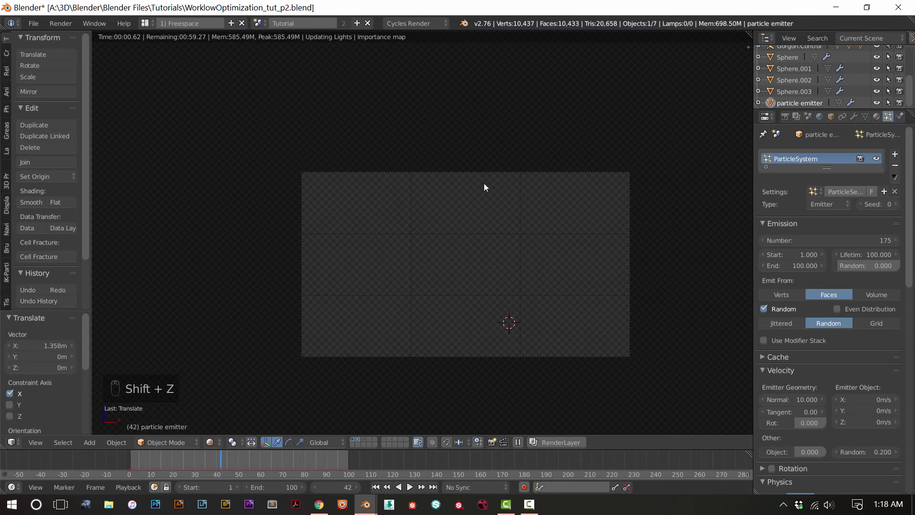
key(ctrl+s)
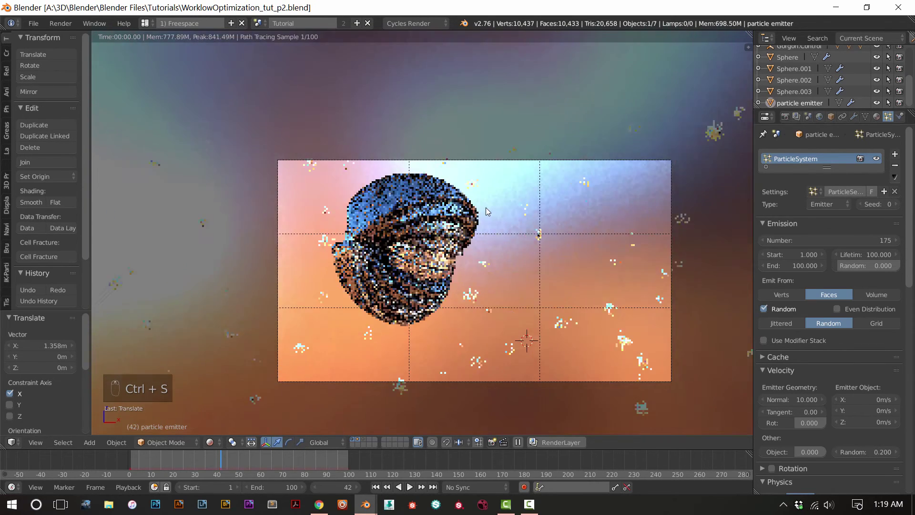
scroll(485, 207, up, 3)
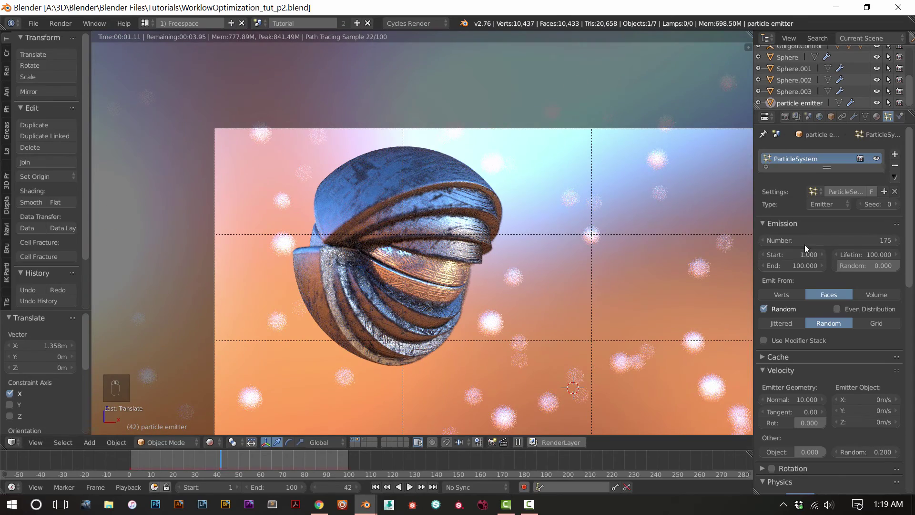
- Increase the particle size to 0.458 in the physics settings and save the file
scroll(800, 328, down, 10)
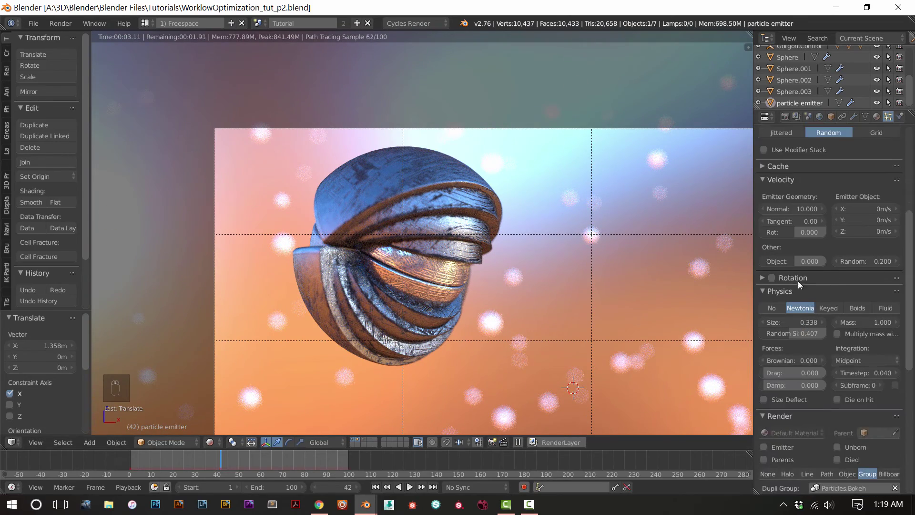
scroll(798, 282, down, 5)
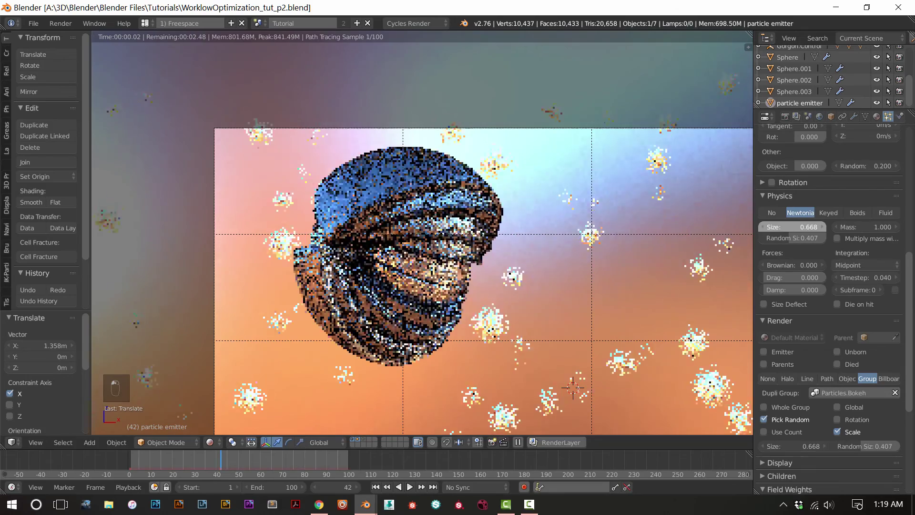
scroll(704, 245, down, 5)
drag(773, 227, 806, 227)
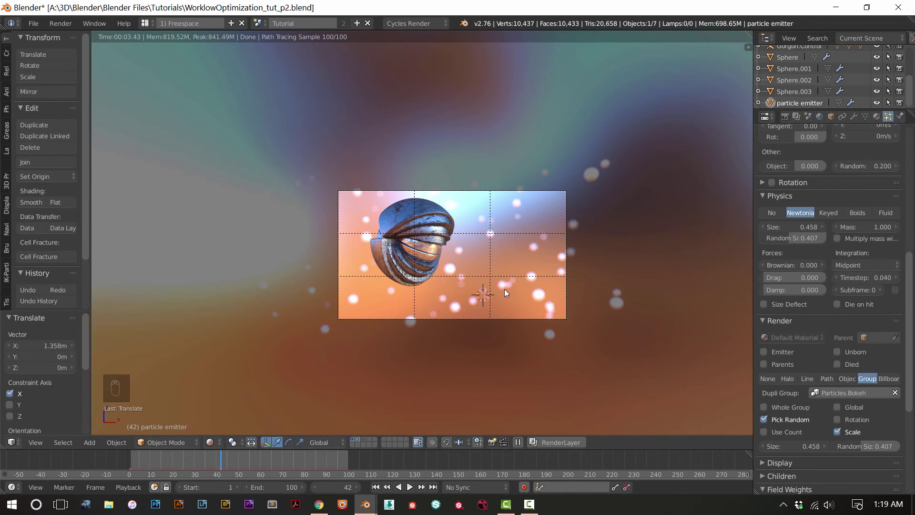
key(ctrl+s)
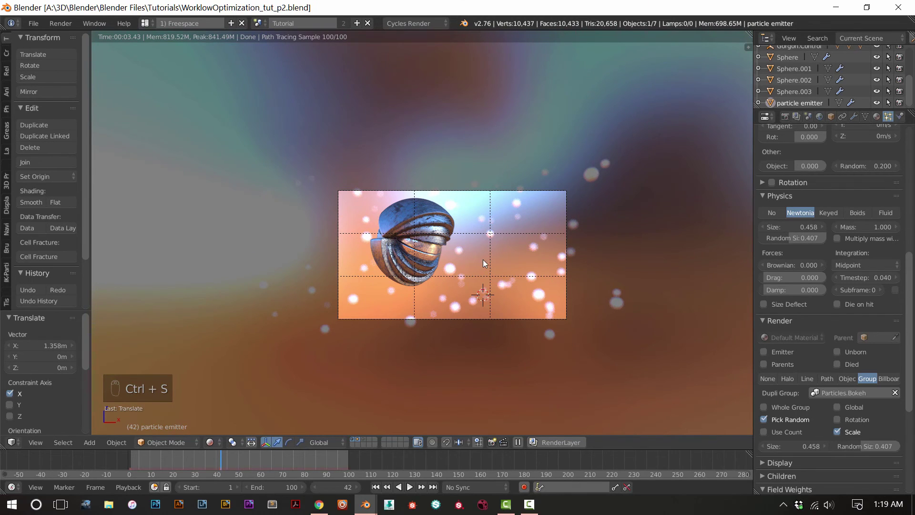
- Inspect the rendered preview, switch the camera view to solid shading, and save the file
scroll(479, 261, up, 4)
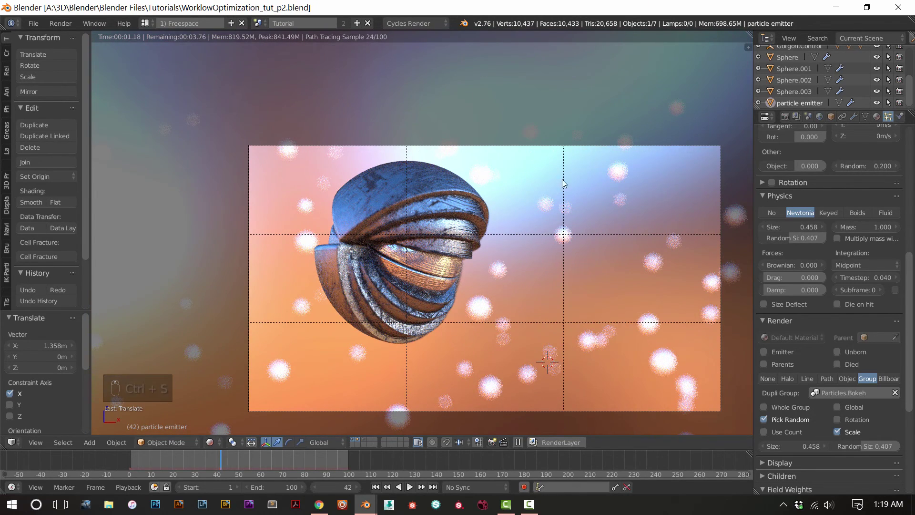
key(z)
key(z)
key(z)
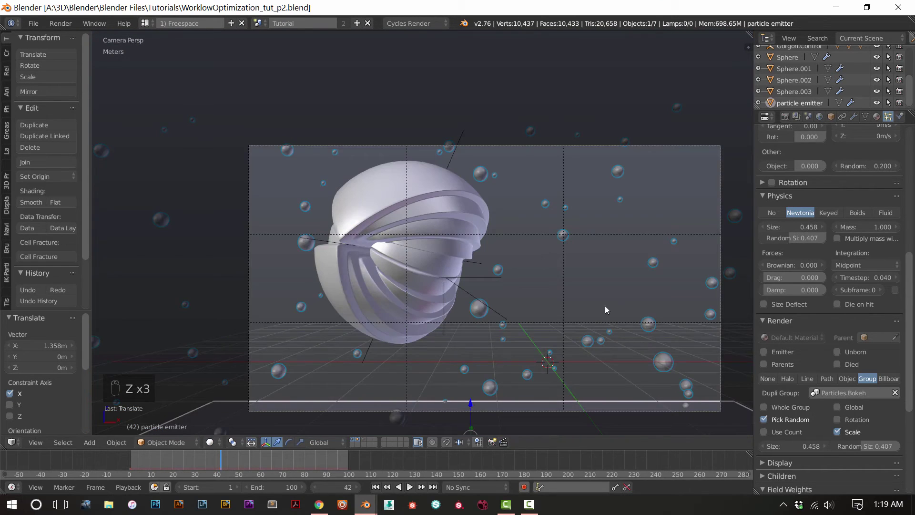
scroll(605, 305, down, 3)
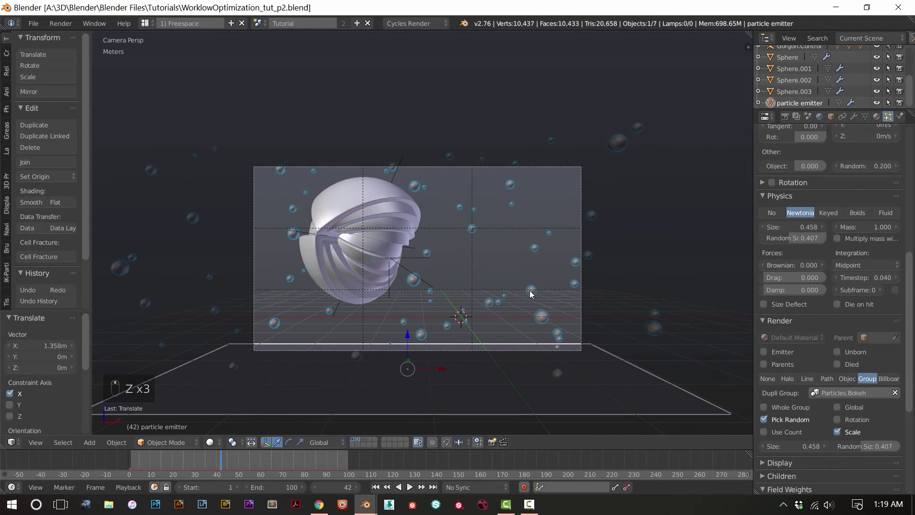
key(ctrl+s)
click(529, 293)
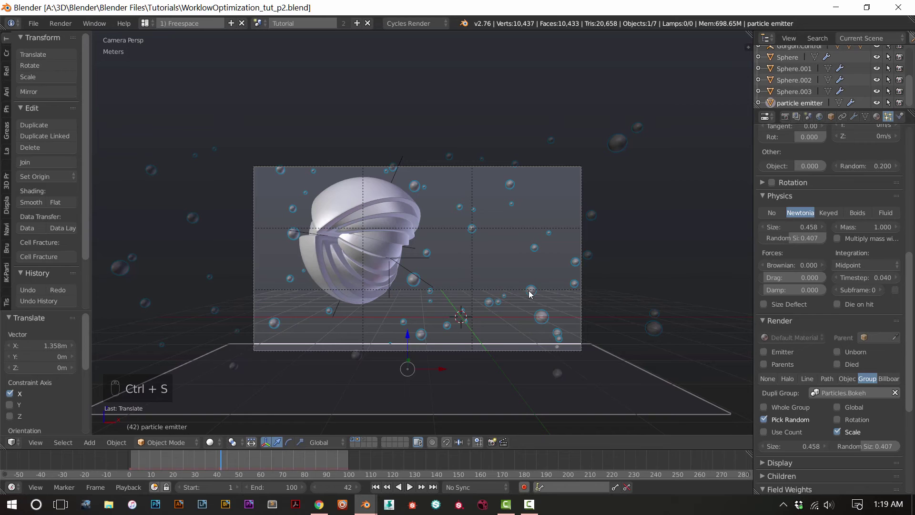
- Check the particle emitter's material settings and change the screen layout to 3) Materials
click(830, 117)
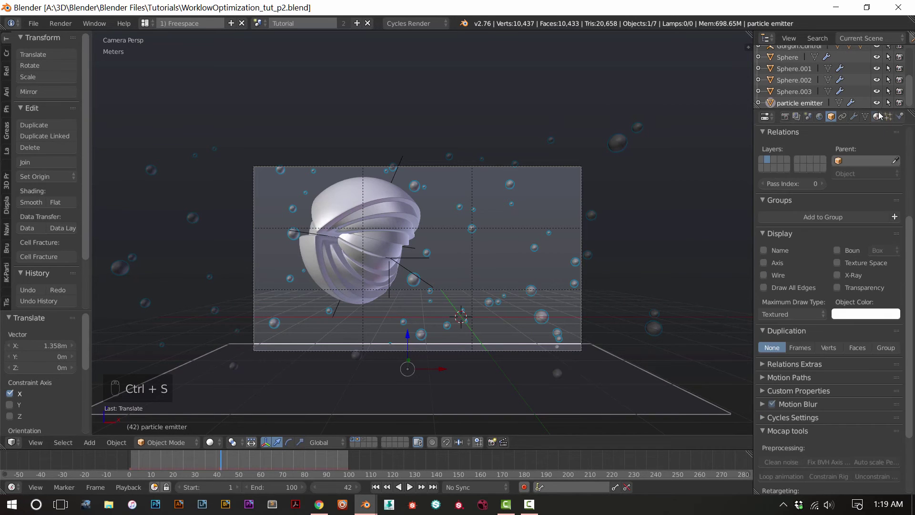
click(876, 116)
click(145, 23)
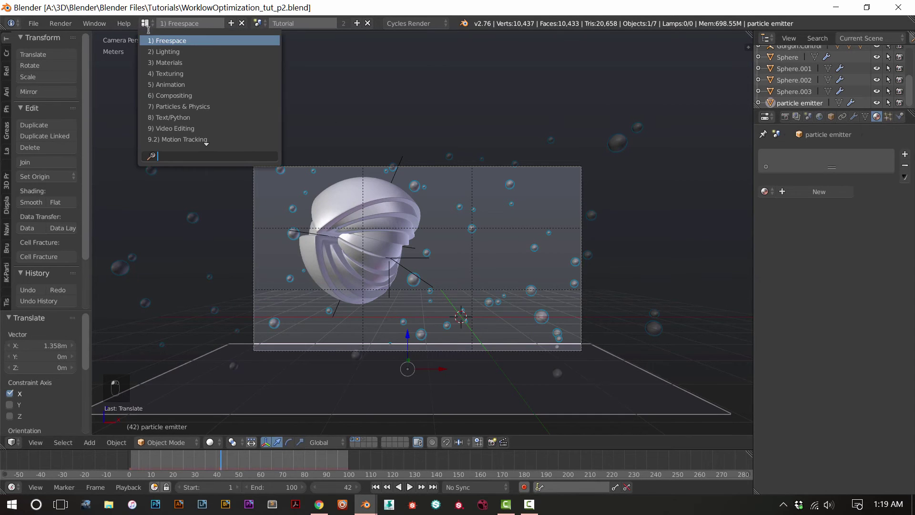
click(191, 62)
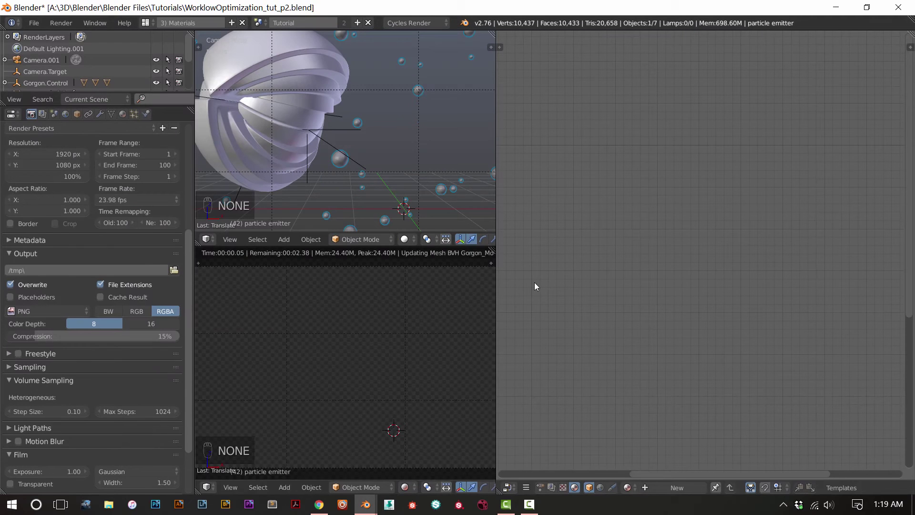
- Display only the layer holding the bokeh source spheres and select the object Sphere
scroll(438, 242, down, 2)
scroll(436, 240, down, 6)
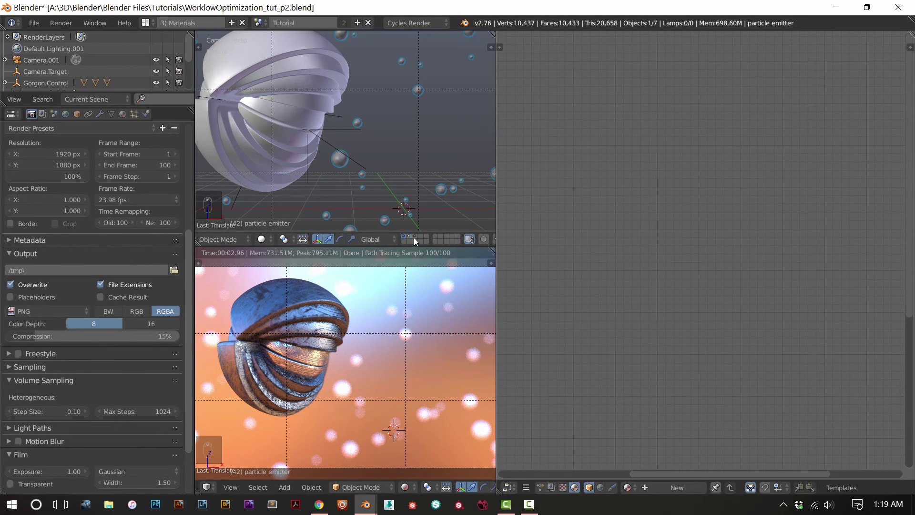
click(415, 239)
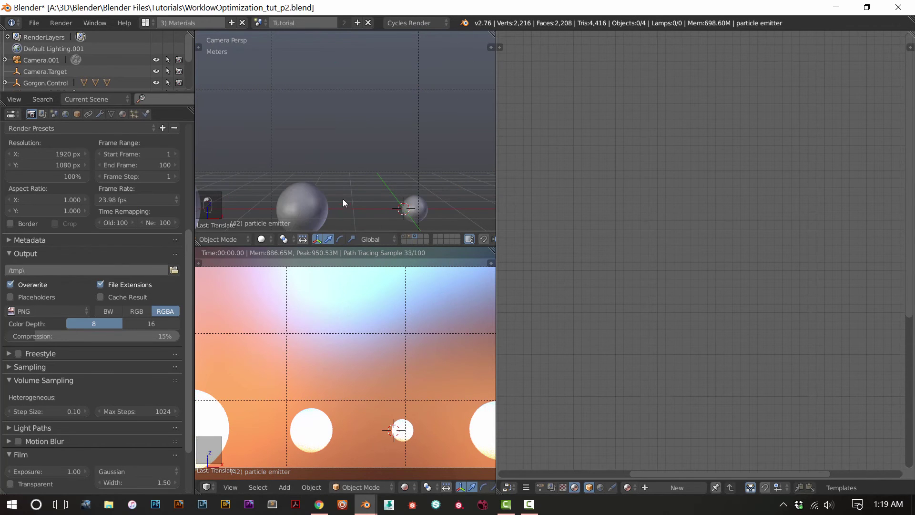
scroll(346, 193, up, 3)
right_click(333, 179)
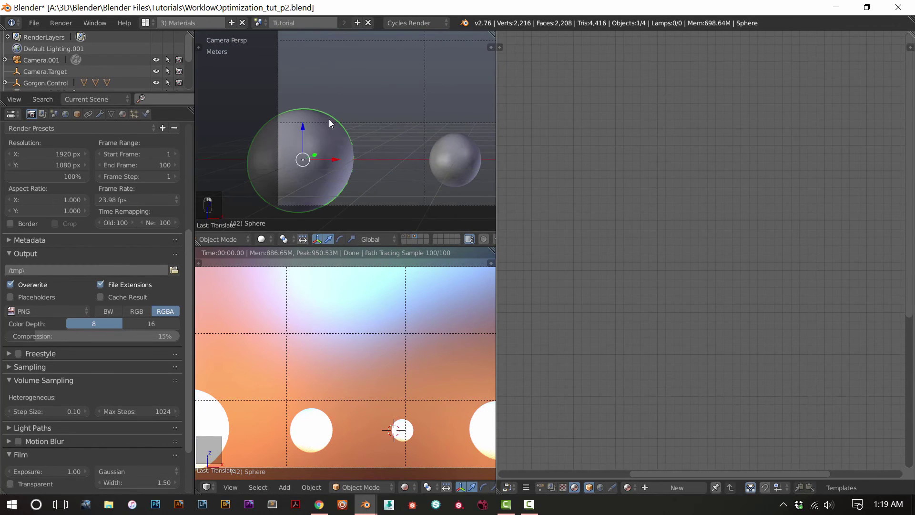
- Create a new material on the selected sphere and name it particle.mat
click(627, 487)
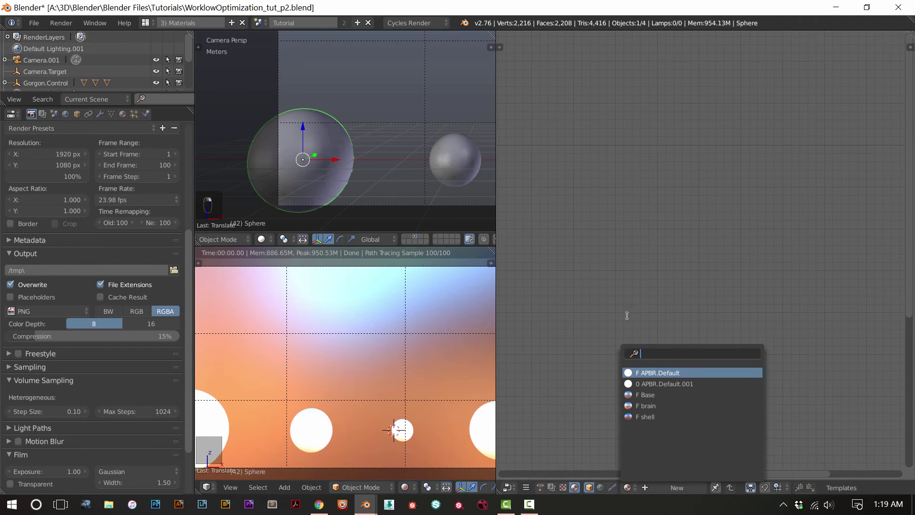
key(Escape)
click(685, 487)
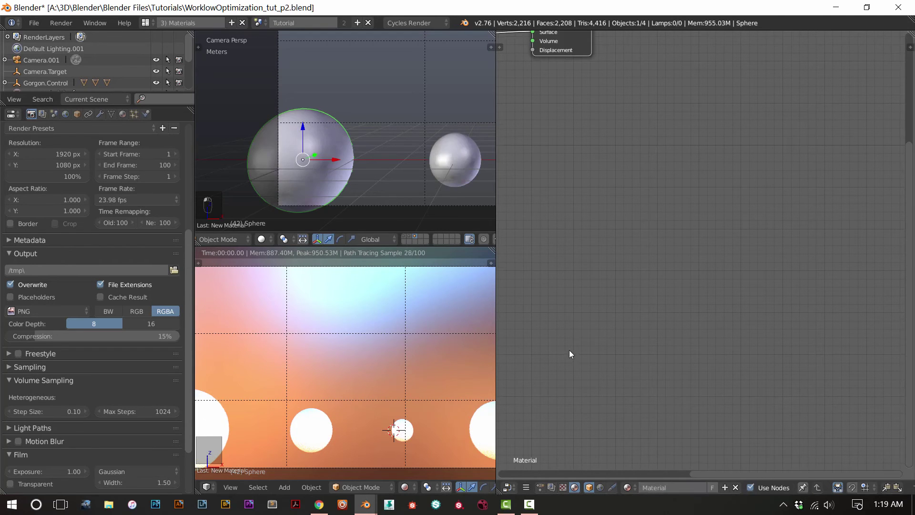
click(677, 488)
text(particle.mma)
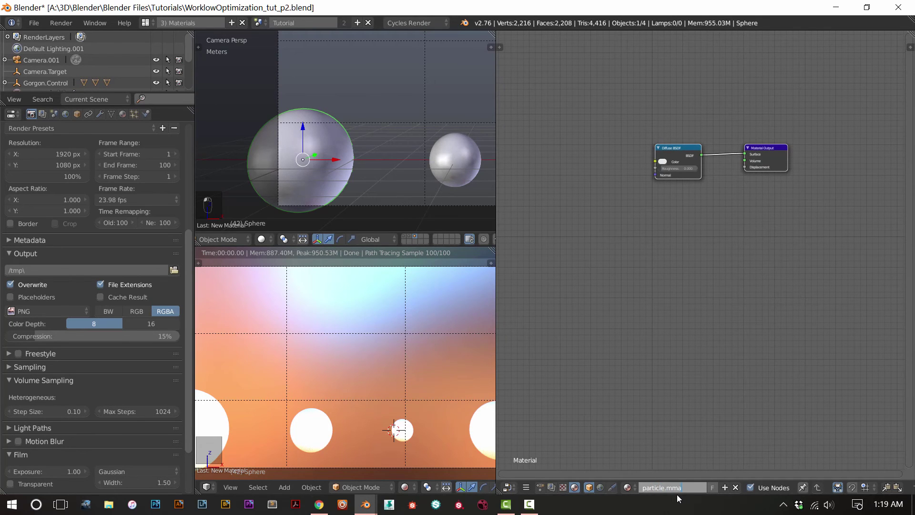
text(t)
key(Return)
click(675, 487)
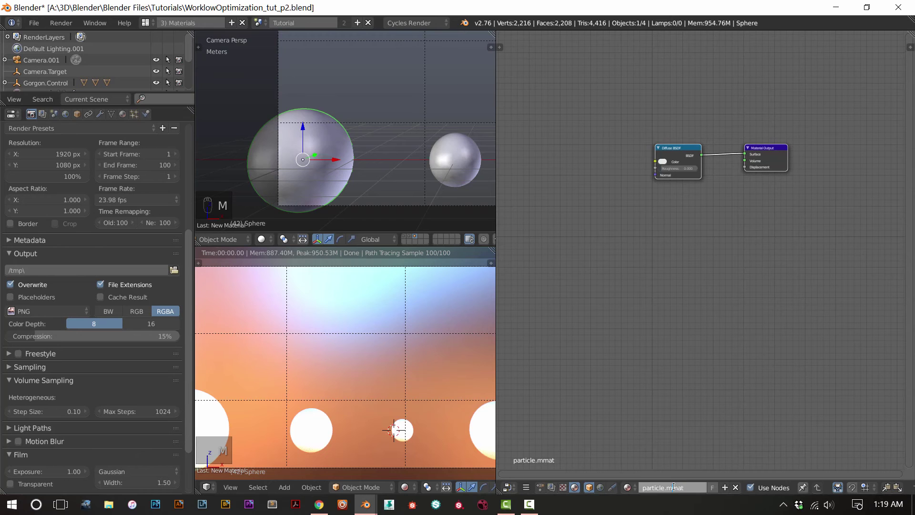
key(BackSpace)
key(Return)
- Add an Emission shader to the particle.mat node tree, delete the Diffuse BSDF, and move the Emission node into its place
key(Home)
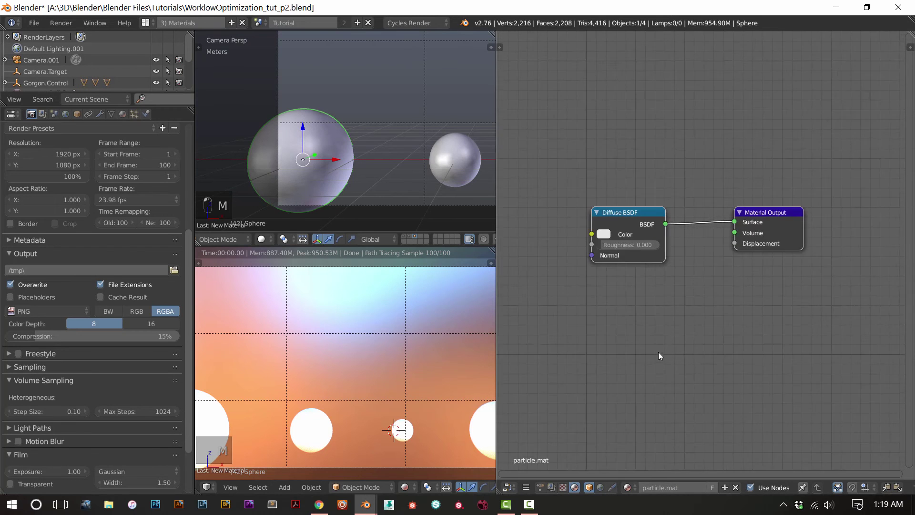
key(shift+a)
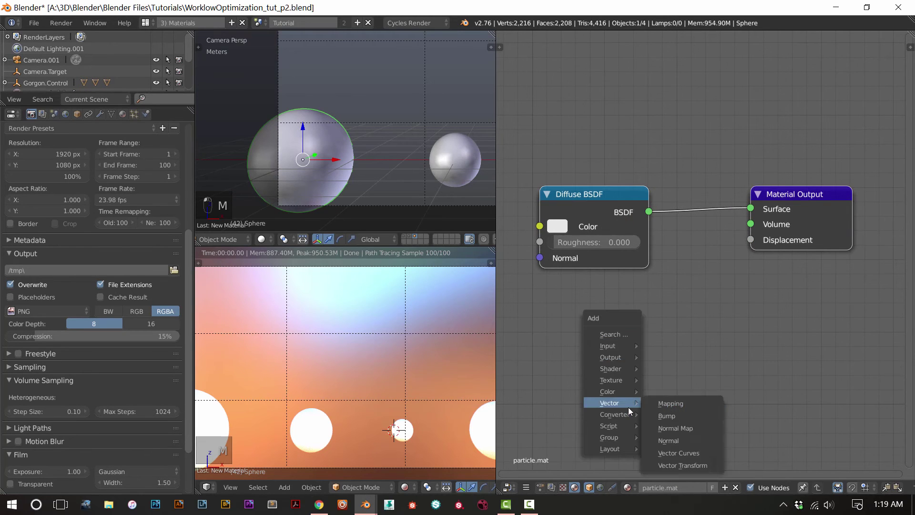
mouse_move(614, 370)
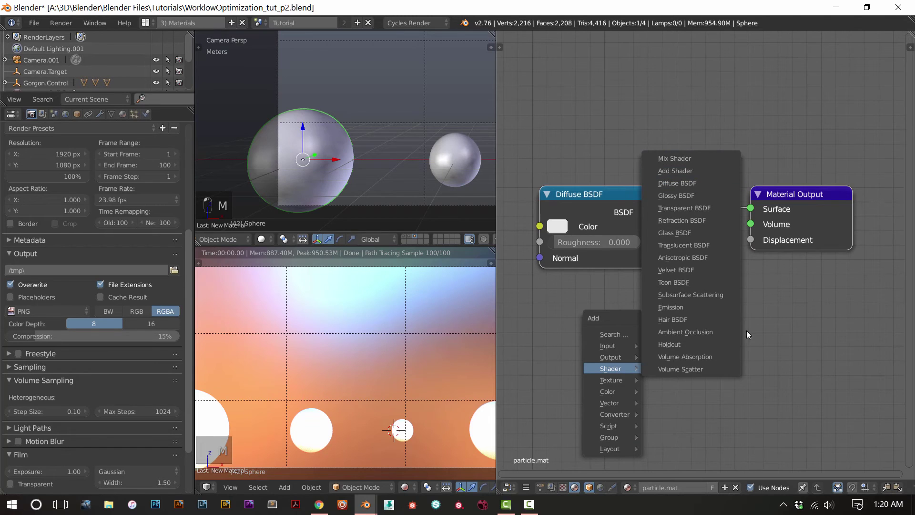
click(670, 307)
click(544, 281)
click(576, 201)
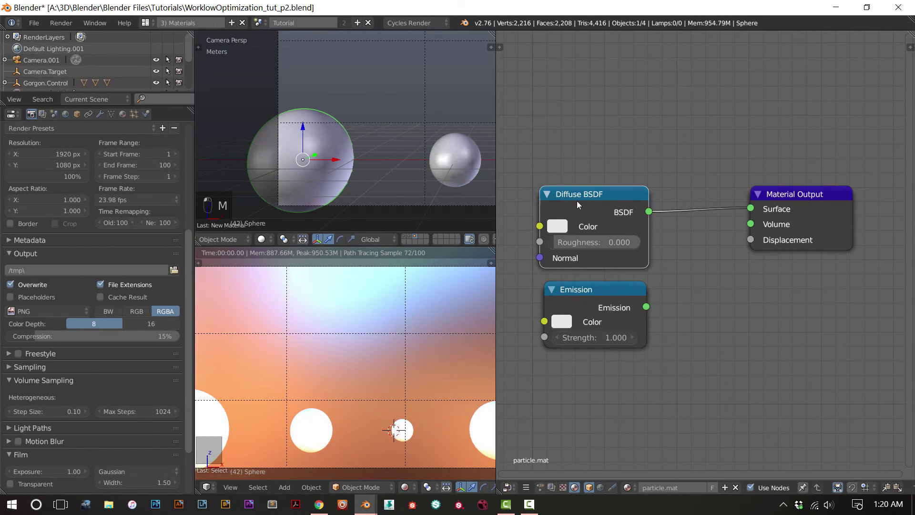
key(Delete)
drag(601, 313, 583, 228)
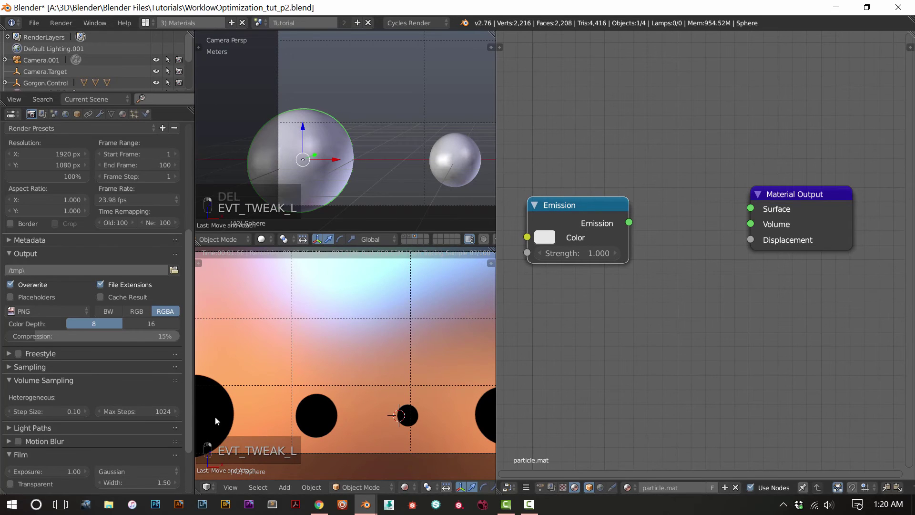
- Check whether the other source spheres, including Sphere.001 and Sphere.002, share the particle.mat material
shift+right_click(409, 416)
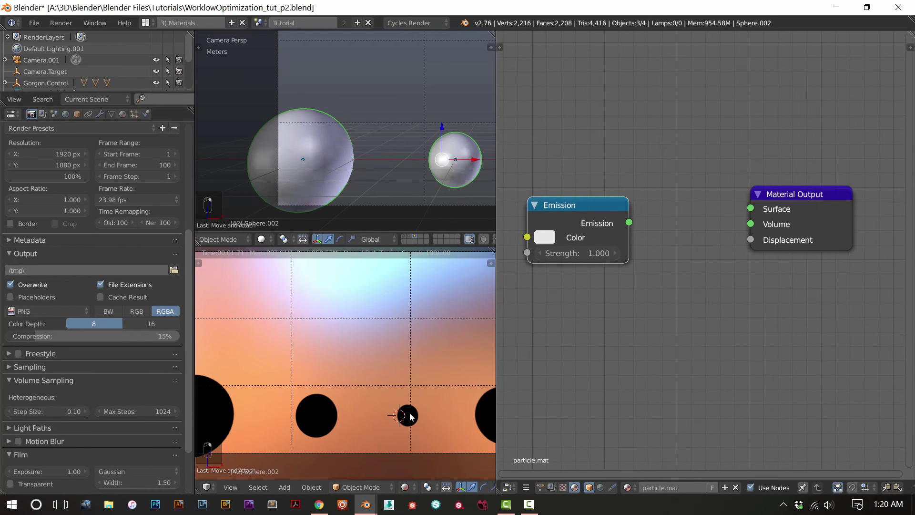
shift+right_click(475, 422)
click(100, 114)
scroll(50, 56, down, 3)
scroll(50, 56, down, 2)
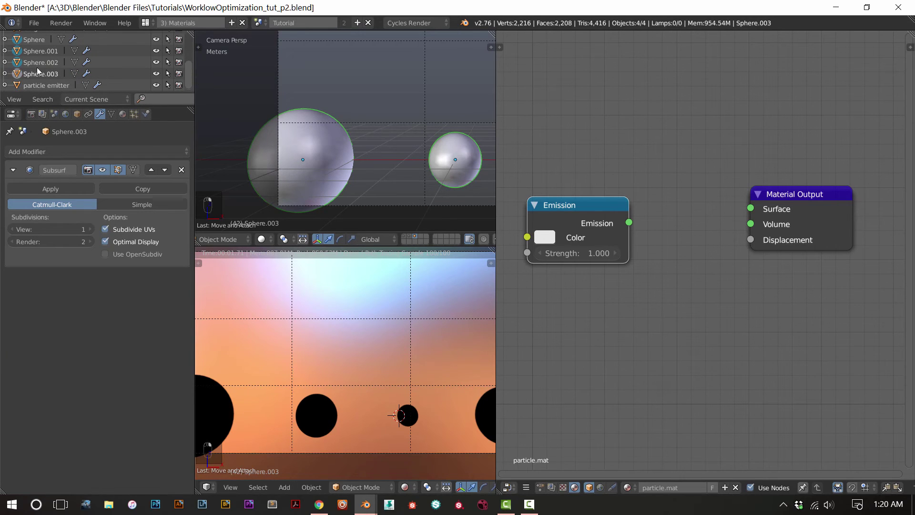
click(4, 62)
click(73, 75)
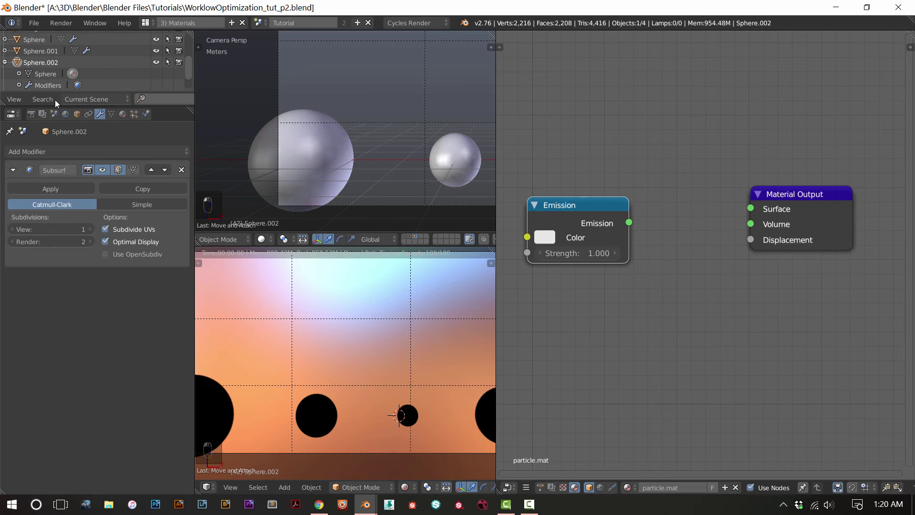
click(123, 114)
scroll(18, 83, up, 2)
click(5, 66)
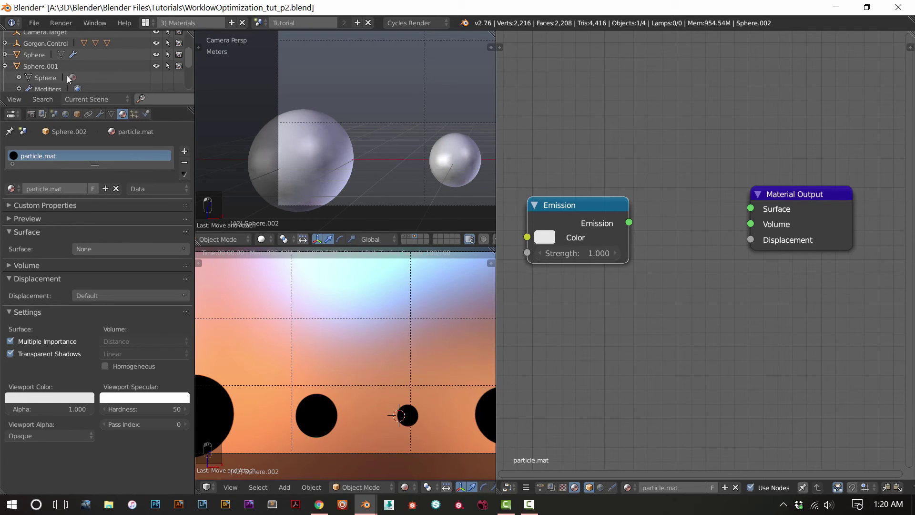
click(69, 79)
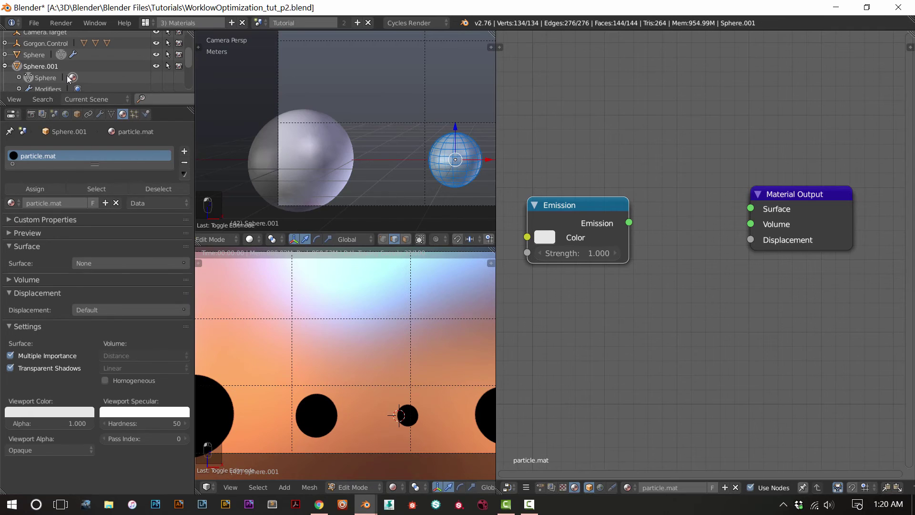
click(5, 66)
click(5, 76)
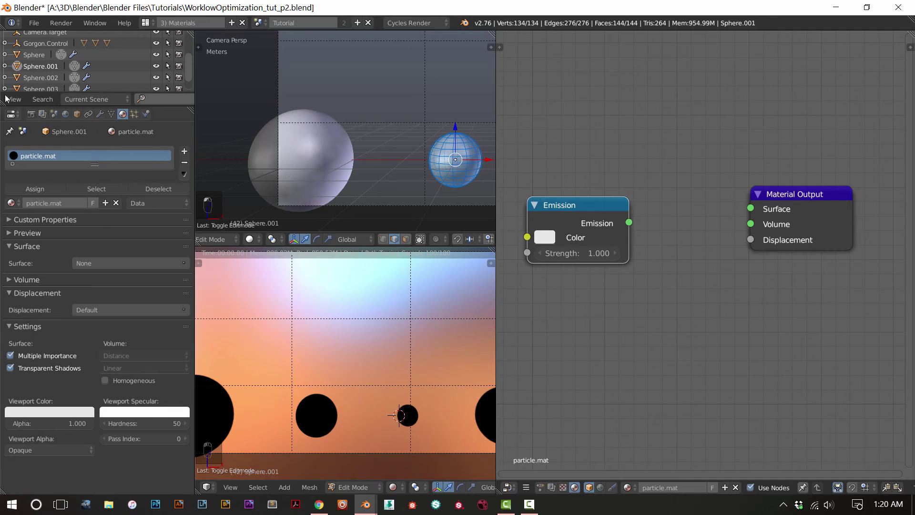
key(Tab)
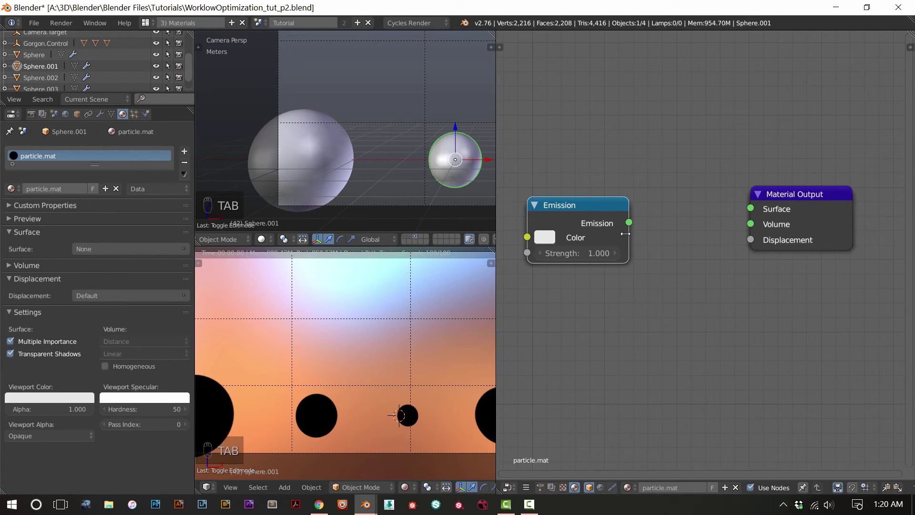
- Connect the Emission shader to the Surface input of the Material Output
ctrl+shift+click(608, 227)
middle_drag(673, 340, 652, 334)
scroll(417, 353, down, 1)
scroll(417, 353, up, 1)
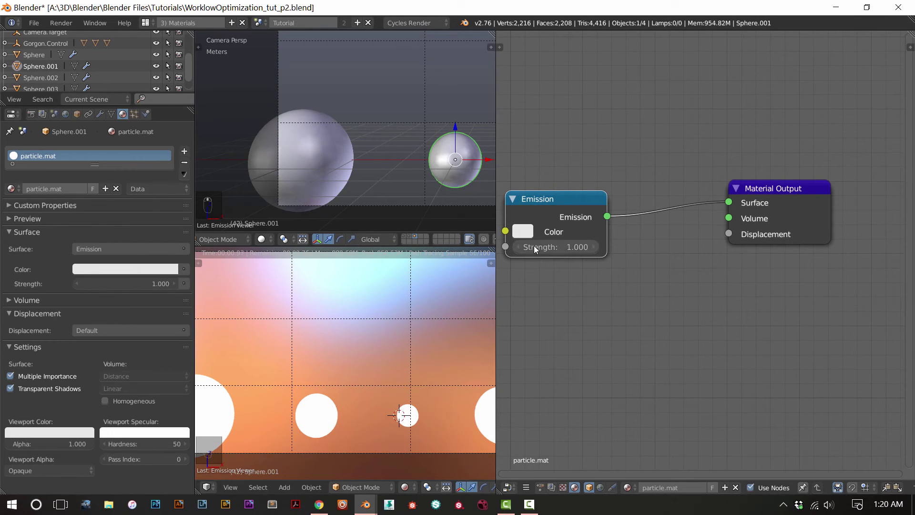
click(523, 231)
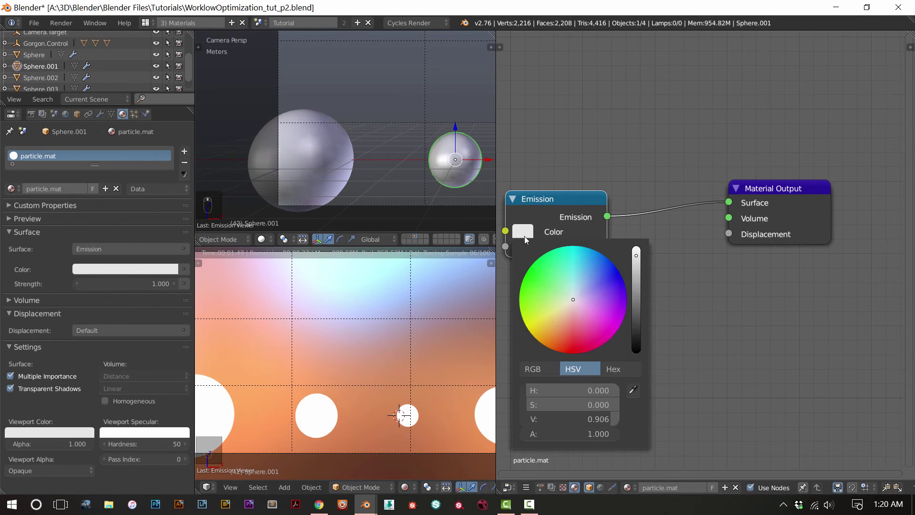
- Add a Mix color node before the Emission shader and link its Color output to the Emission color
middle_drag(536, 285, 622, 286)
key(shift+a)
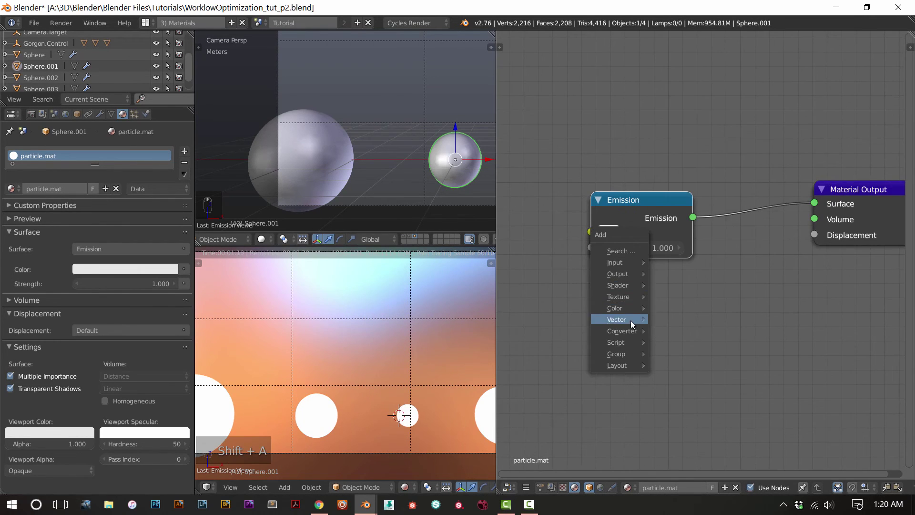
mouse_move(626, 308)
click(694, 314)
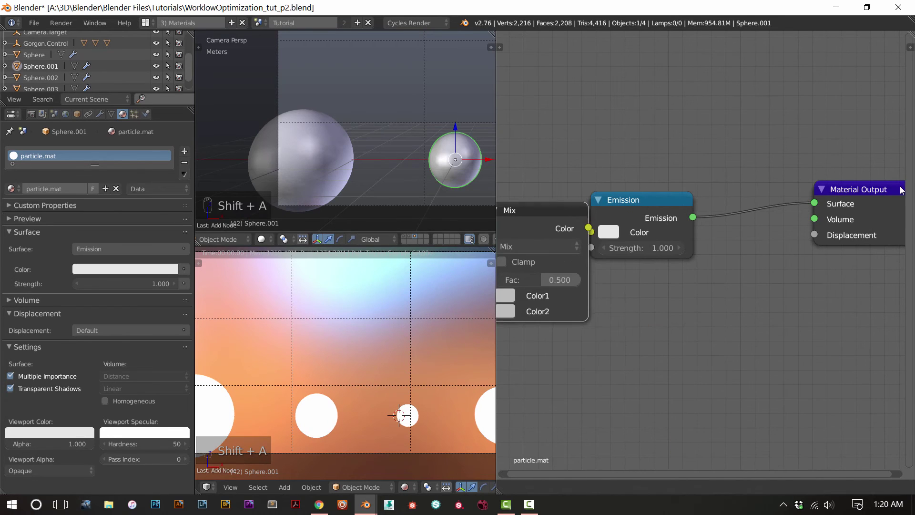
click(625, 230)
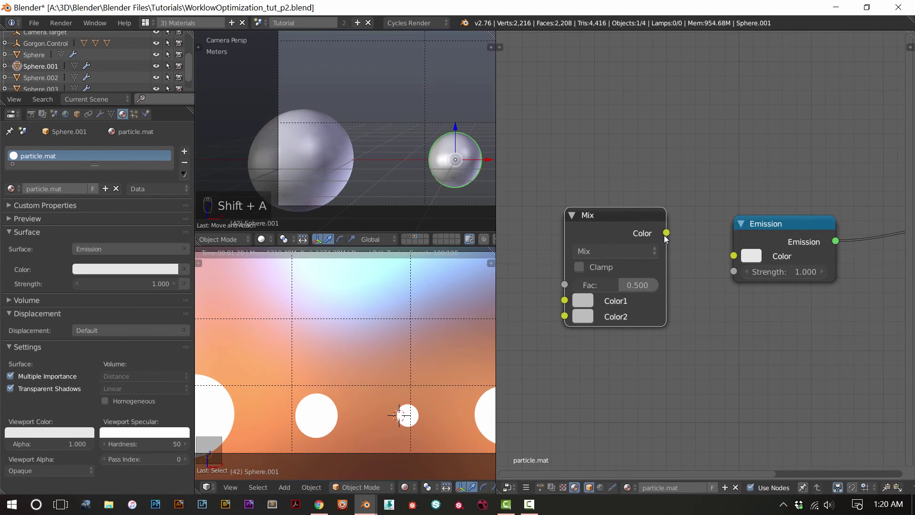
drag(672, 232, 733, 255)
scroll(771, 313, up, 3)
middle_drag(813, 283, 761, 268)
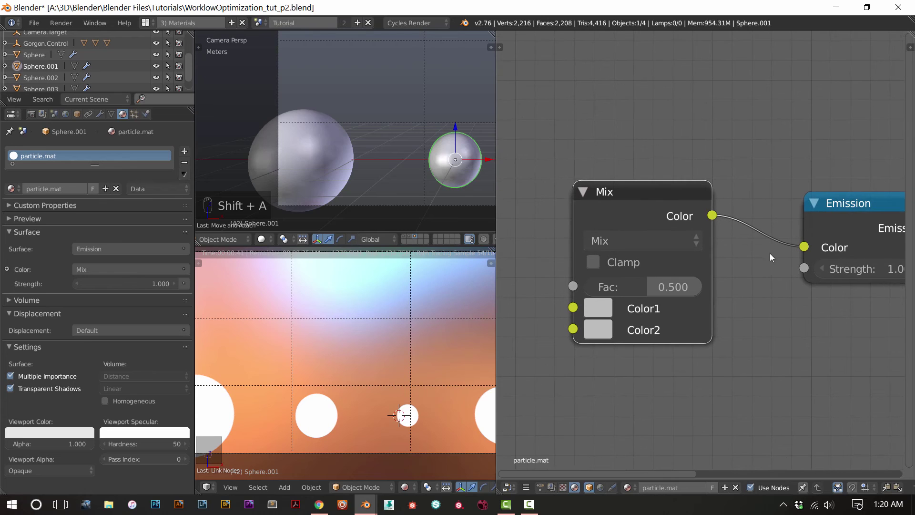
- Try a pale yellow for Color1 of the Mix node, with hue 0.145, saturation 0.330 and value 0.964
click(596, 314)
drag(666, 102, 647, 111)
drag(748, 92, 753, 42)
scroll(348, 365, up, 1)
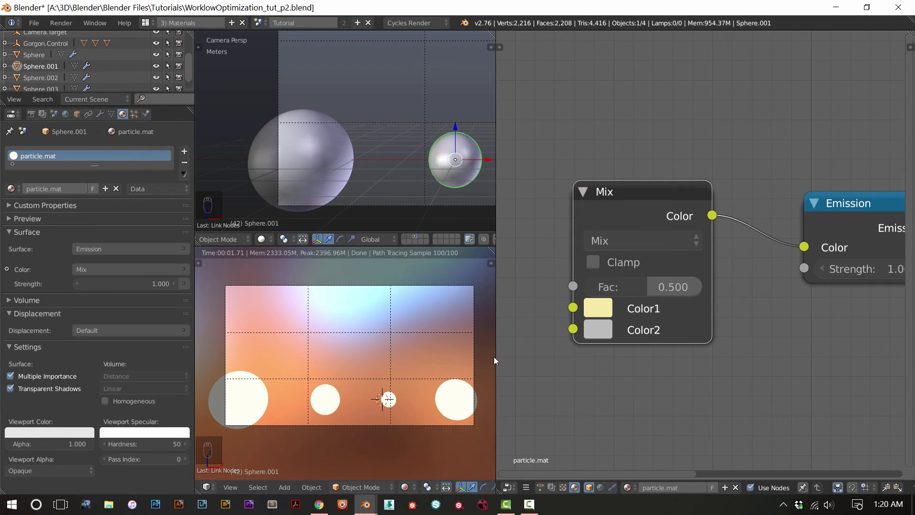
- Try an orange sampled from the rendered background as Color1 of the Mix node
click(602, 308)
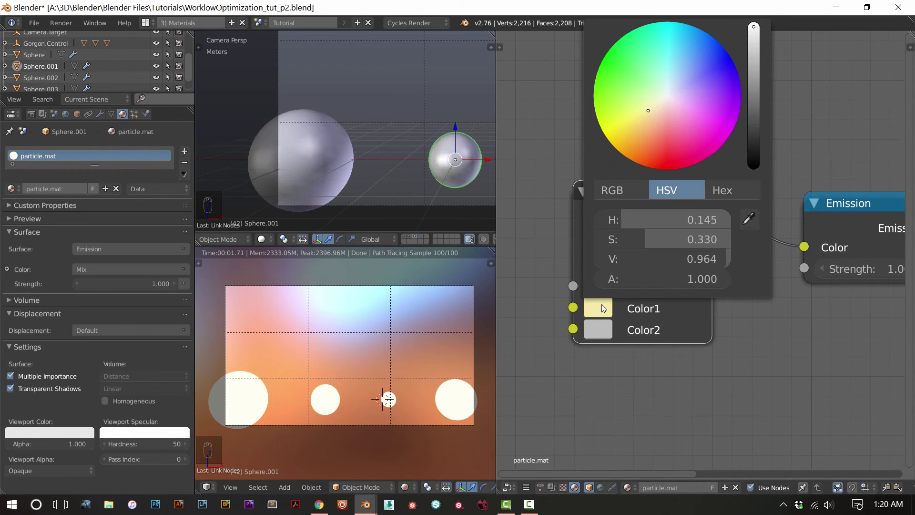
click(748, 218)
click(288, 373)
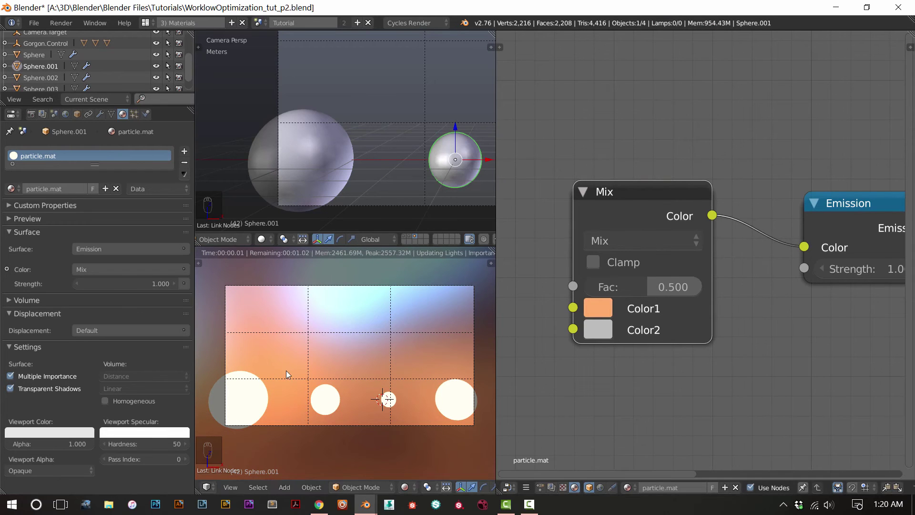
- Set Color1 of the Mix node to a light green with hue 0.388 and saturation 0.543
click(606, 307)
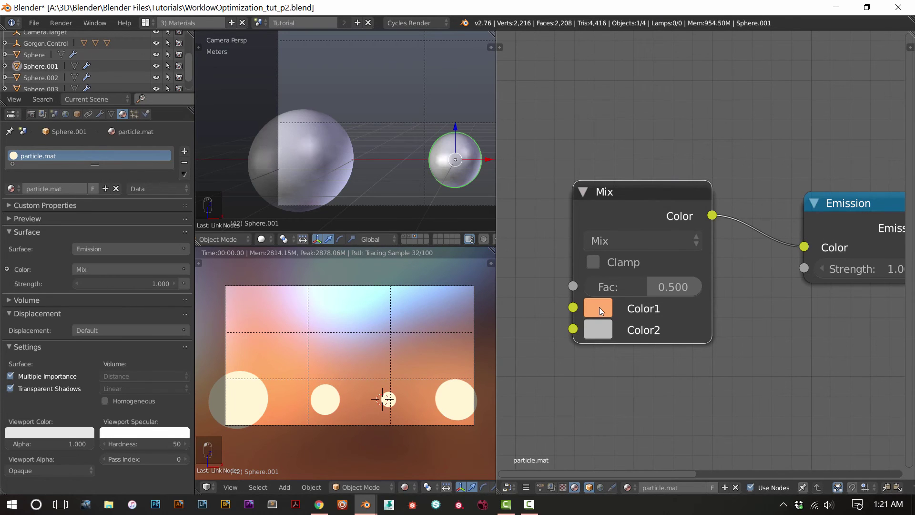
click(598, 306)
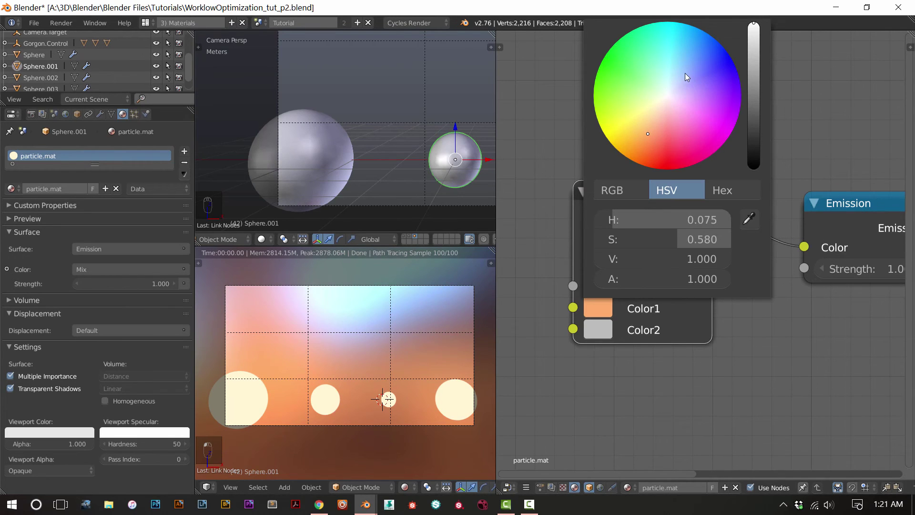
click(642, 64)
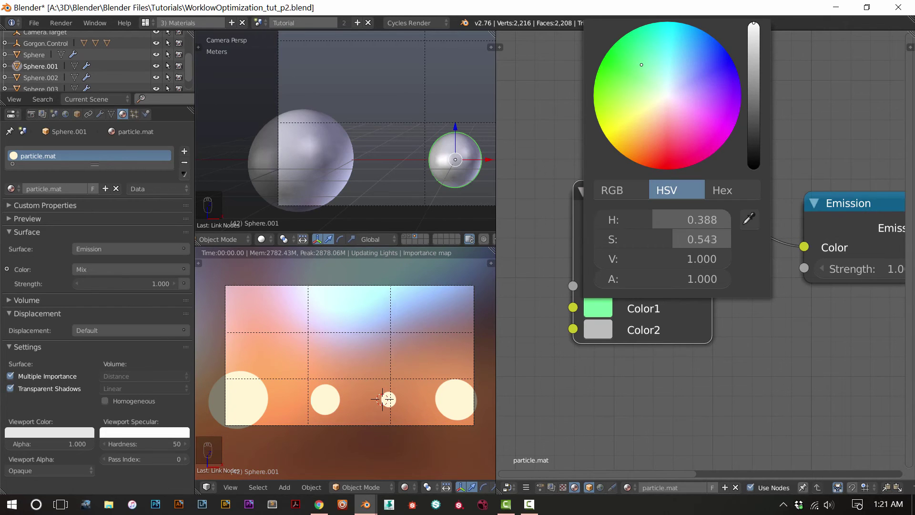
- Brighten Color2 of the Mix node to white with an HSV value of 0.999
click(591, 331)
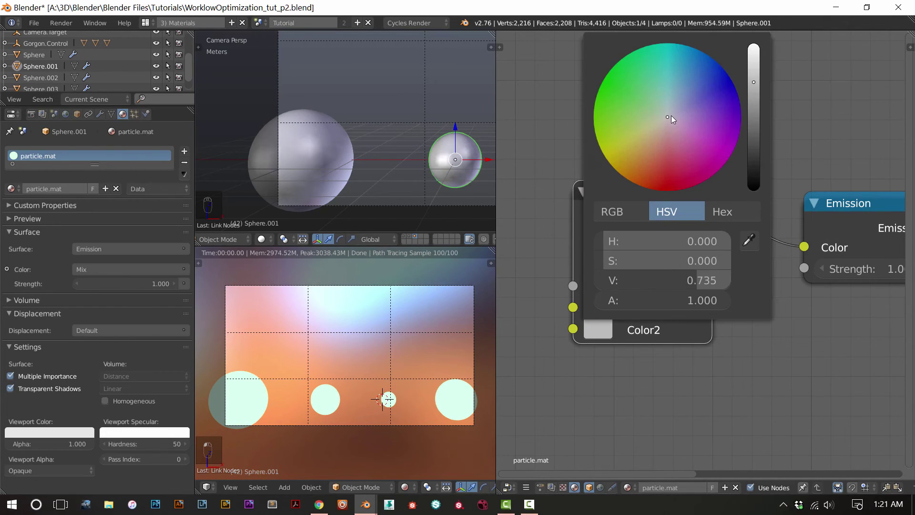
drag(757, 74, 753, 46)
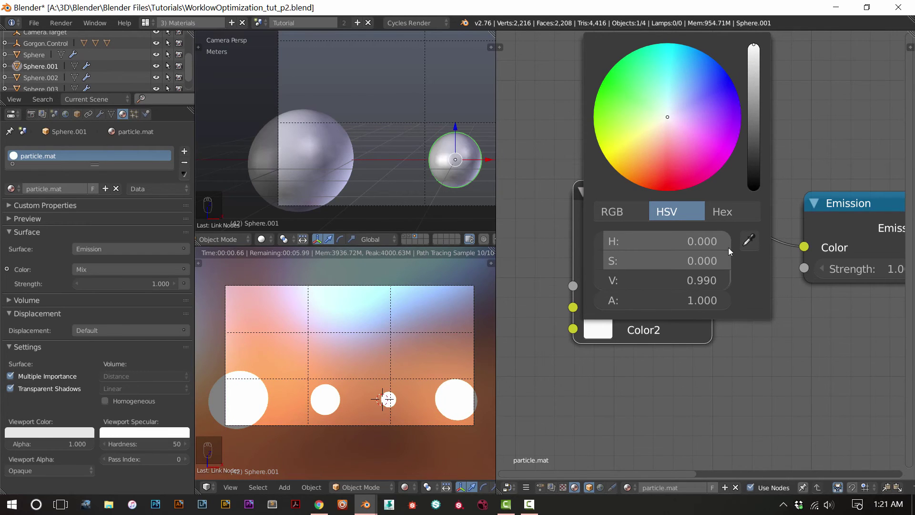
click(729, 280)
text(.999)
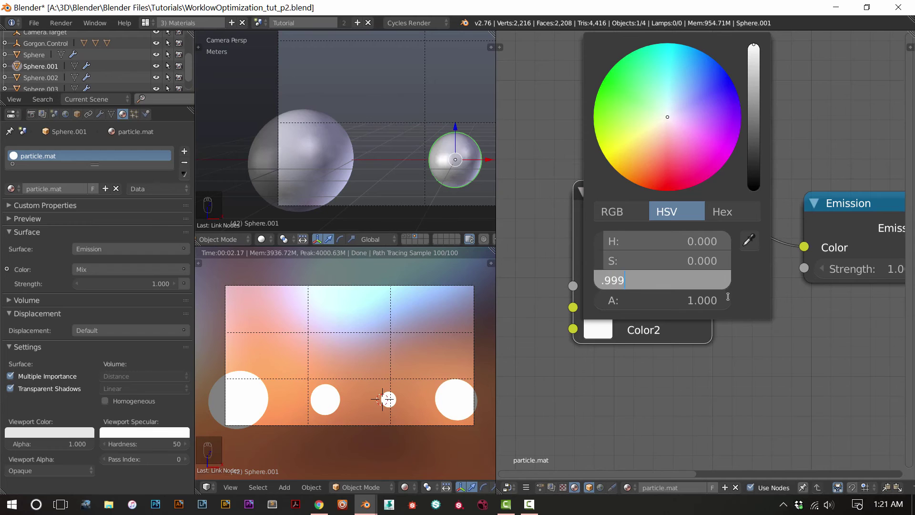
key(Return)
- Set the HSV value of the Mix node's green Color1 to 0.999
click(598, 309)
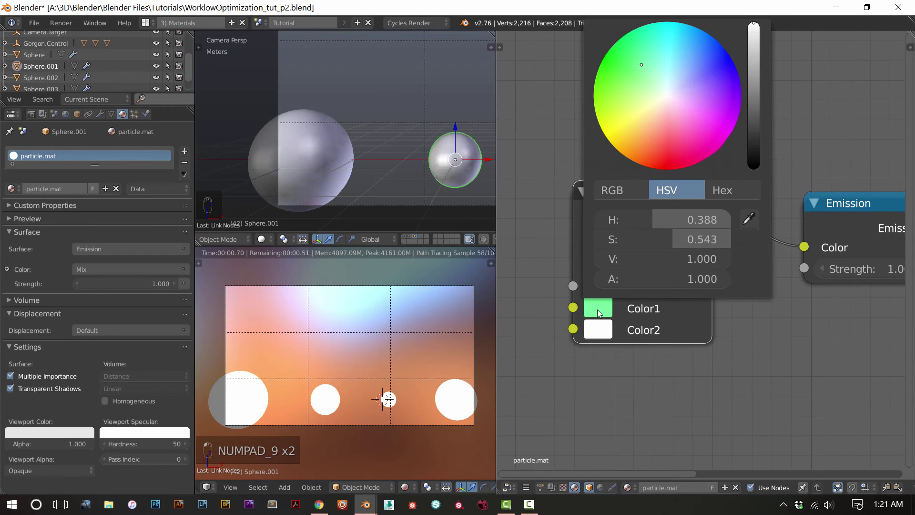
click(726, 258)
text(.)
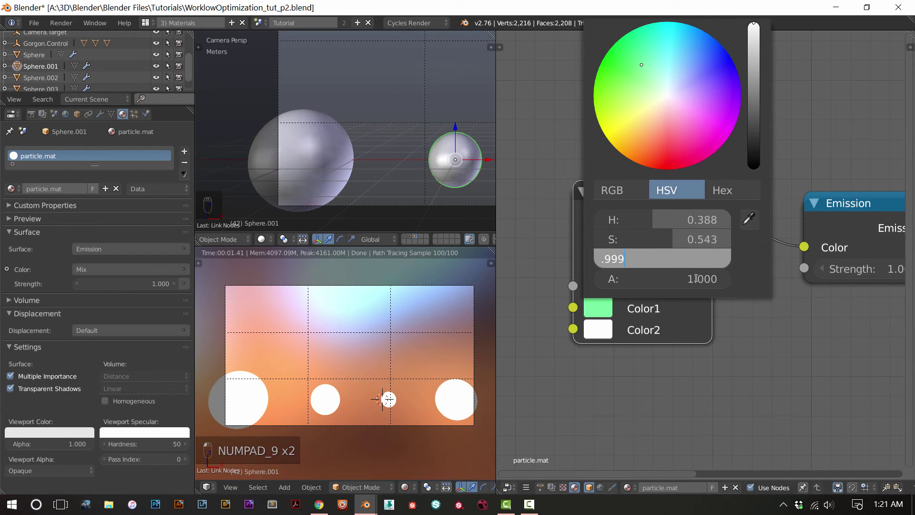
text(999)
key(Return)
- Tint Color2 of the Mix node light pink with hue 0.920 and saturation 0.194
click(601, 336)
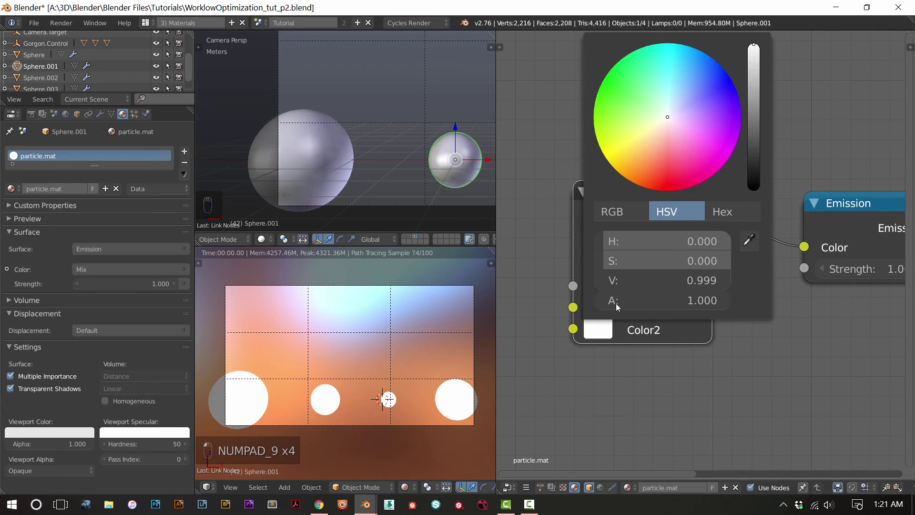
mouse_move(530, 510)
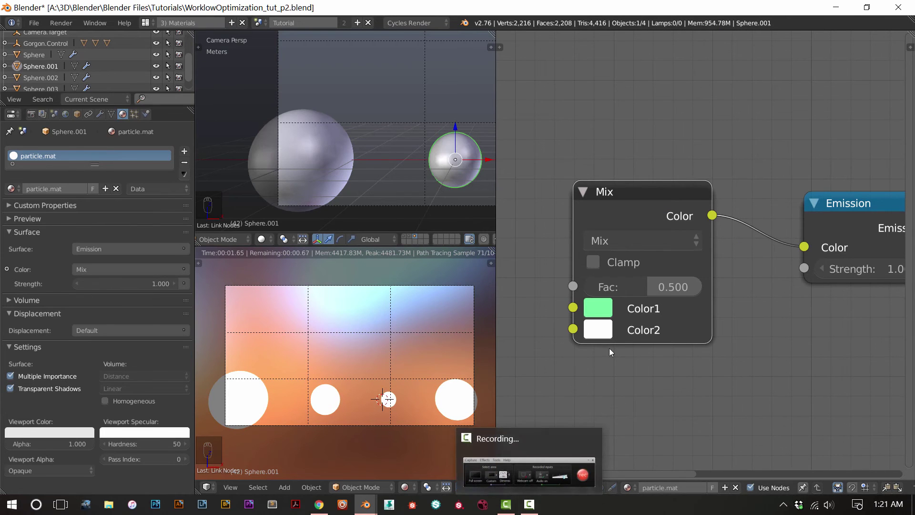
click(605, 337)
mouse_move(672, 123)
mouse_down()
mouse_move(686, 127)
mouse_move(675, 121)
mouse_move(683, 115)
mouse_move(643, 101)
mouse_move(663, 106)
mouse_move(674, 129)
mouse_up()
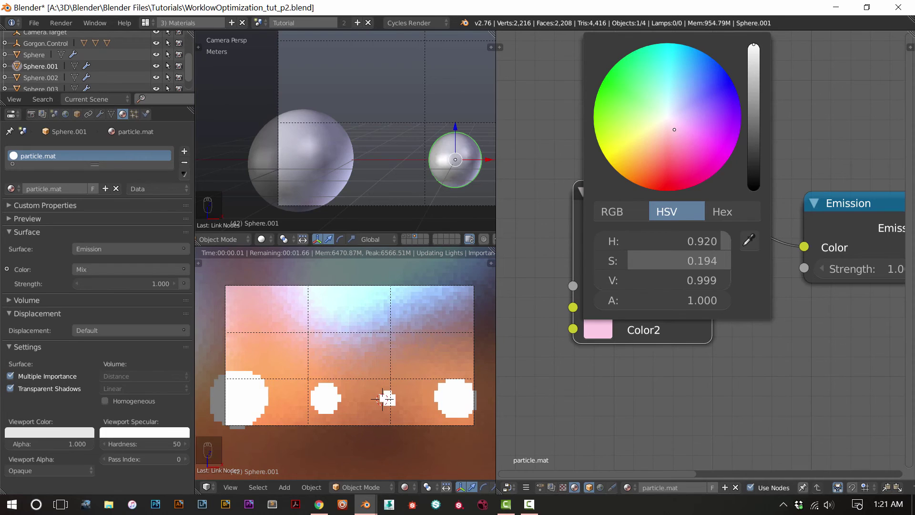
- Inspect the spheres in the rendered preview and review the Mix and Emission nodes
scroll(445, 413, up, 3)
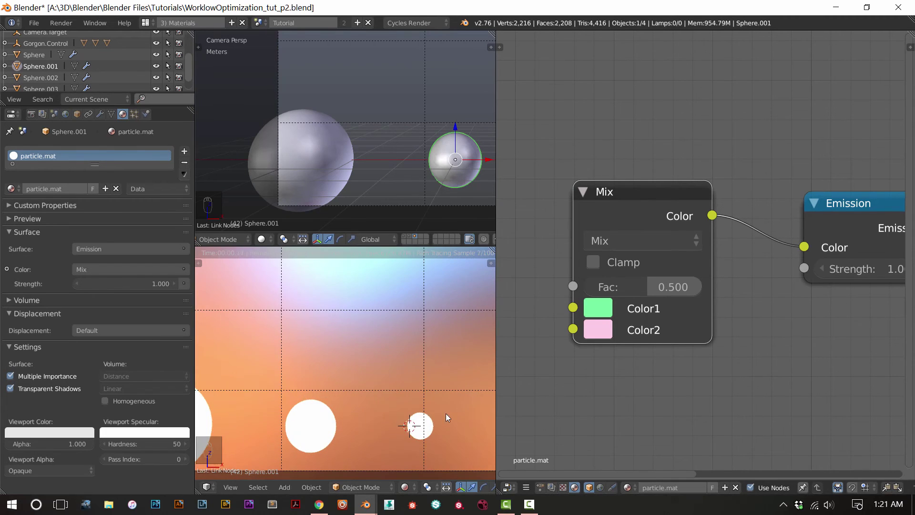
shift+middle_drag(379, 401, 372, 340)
middle_drag(835, 269, 761, 286)
drag(762, 285, 786, 286)
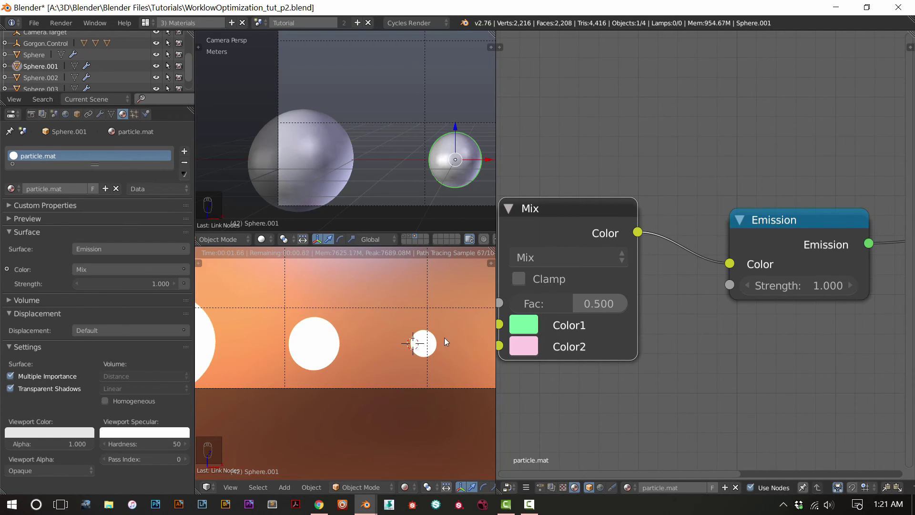
scroll(667, 377, down, 4)
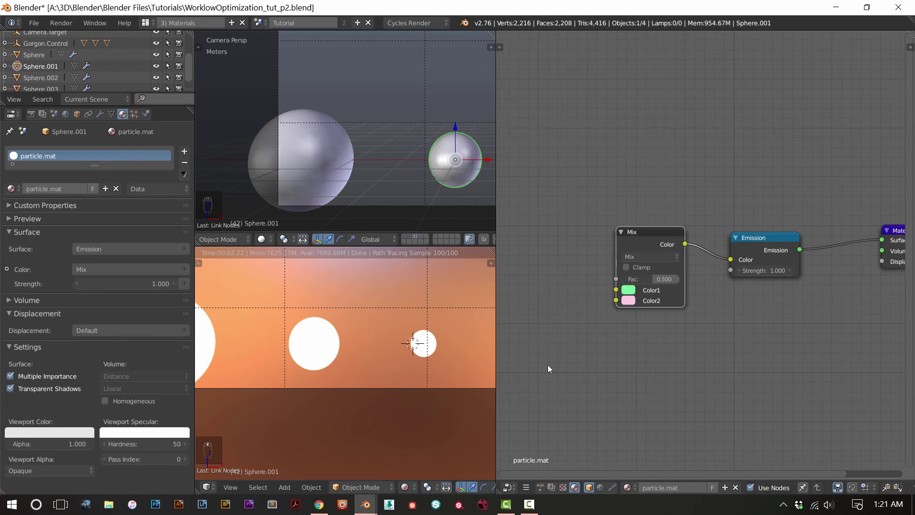
- Add a Particle Info node before the Mix node and connect its Index output to the Mix factor
drag(764, 270, 774, 271)
middle_drag(736, 288, 778, 294)
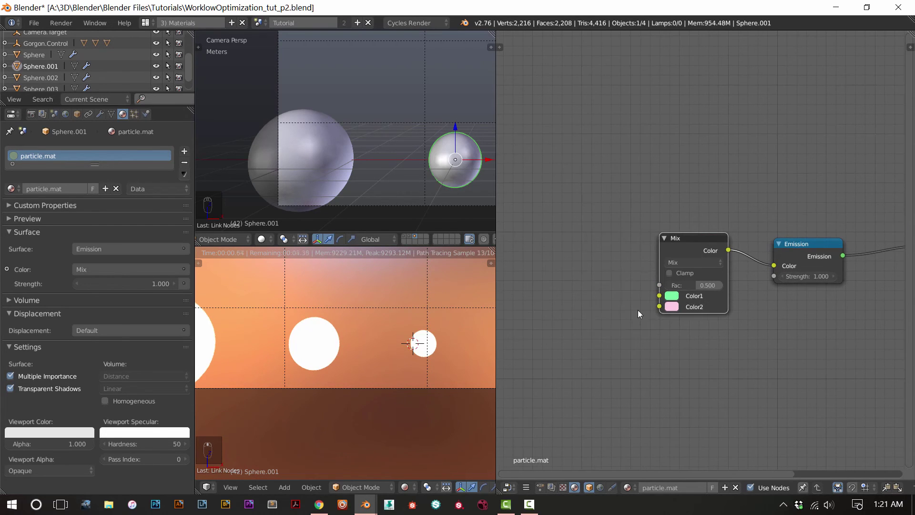
key(shift+a)
mouse_move(636, 313)
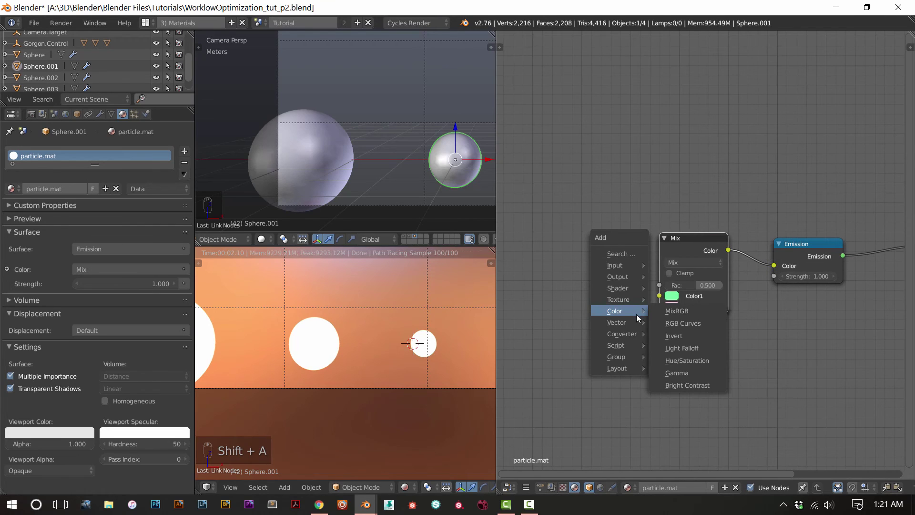
mouse_move(614, 263)
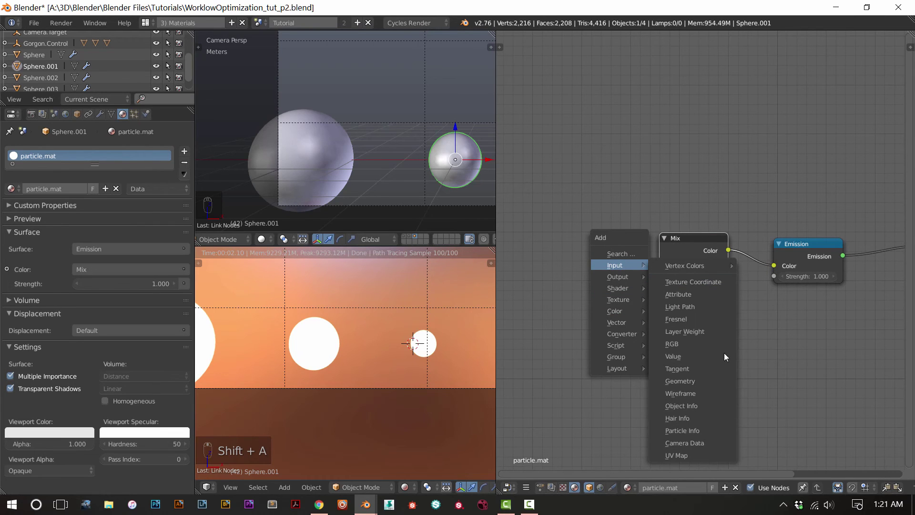
click(705, 431)
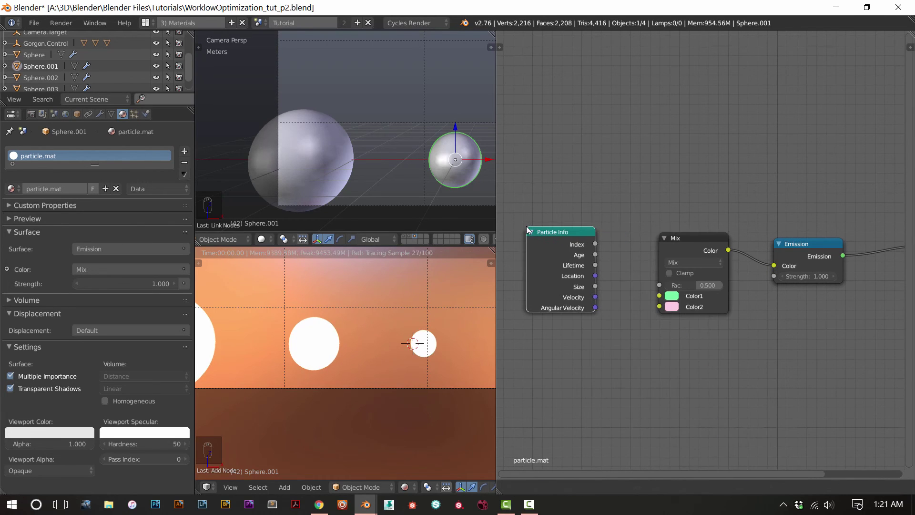
click(527, 229)
middle_drag(595, 345, 681, 347)
drag(670, 291, 583, 286)
drag(593, 245, 746, 287)
scroll(395, 364, down, 2)
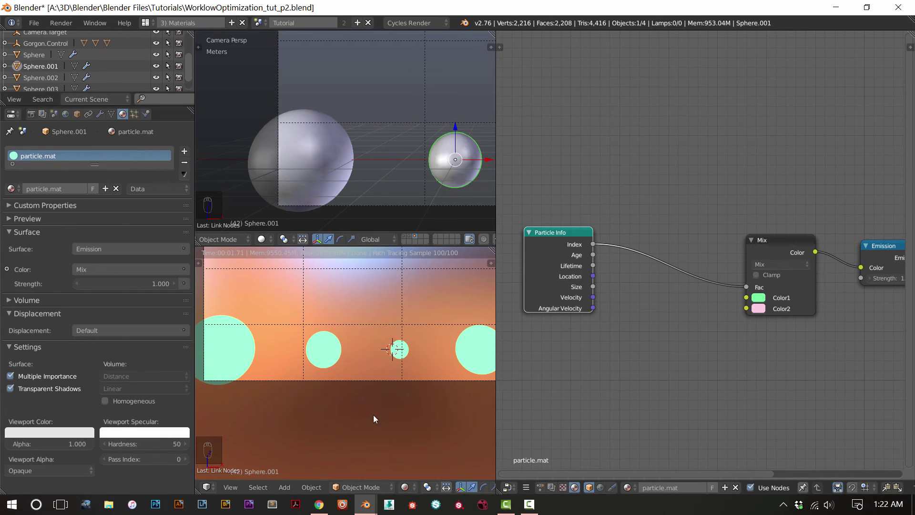
- Try the Size, Lifetime and Age outputs of the Particle Info node as the Mix factor
drag(595, 287, 748, 286)
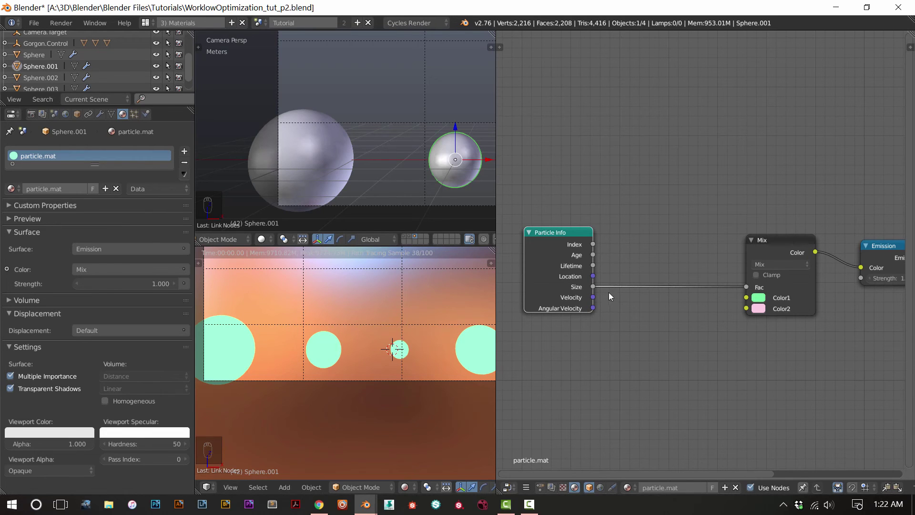
drag(595, 268, 746, 286)
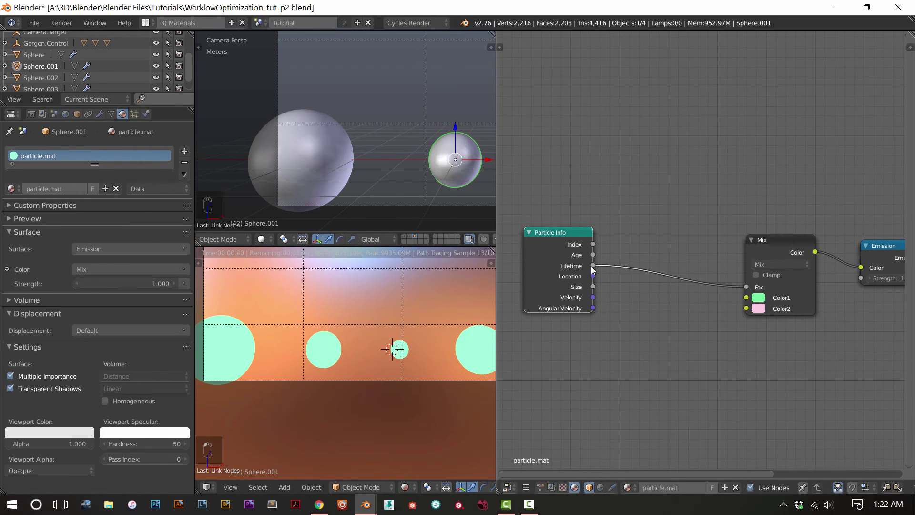
drag(593, 255, 746, 287)
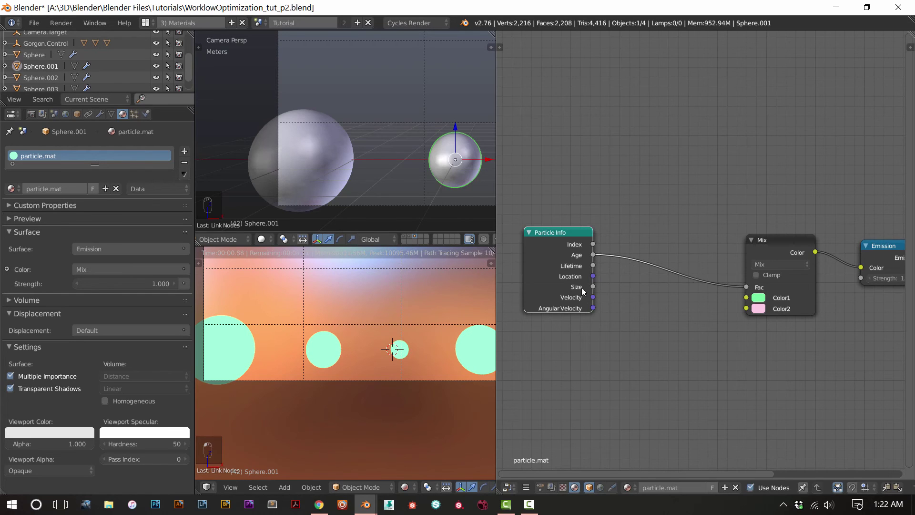
drag(572, 273, 560, 274)
- Try adding an Attribute node and a Geometry node to the material, undoing each addition
key(shift+a)
mouse_move(636, 308)
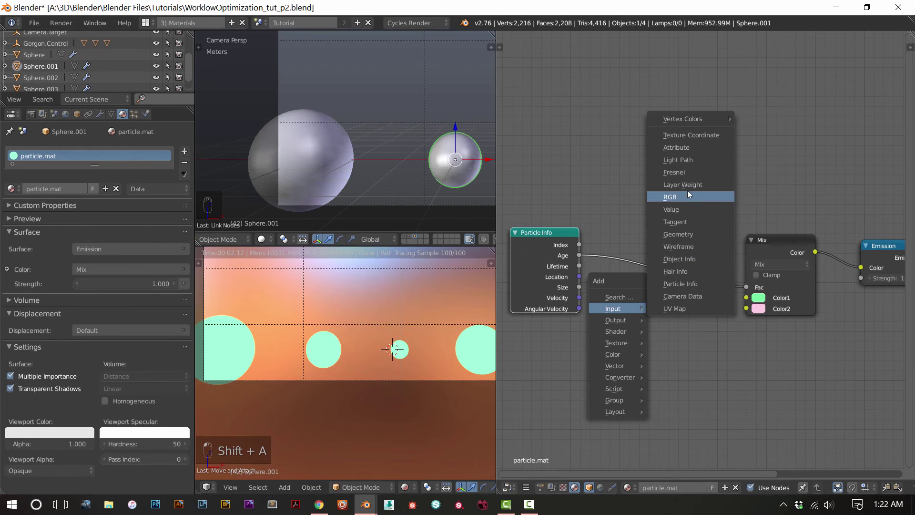
click(695, 148)
key(ctrl+z)
key(shift+a)
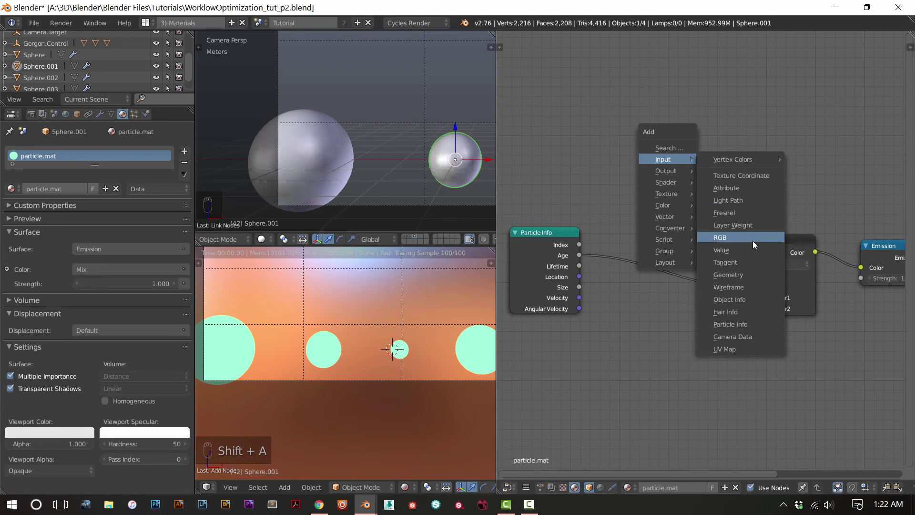
click(753, 276)
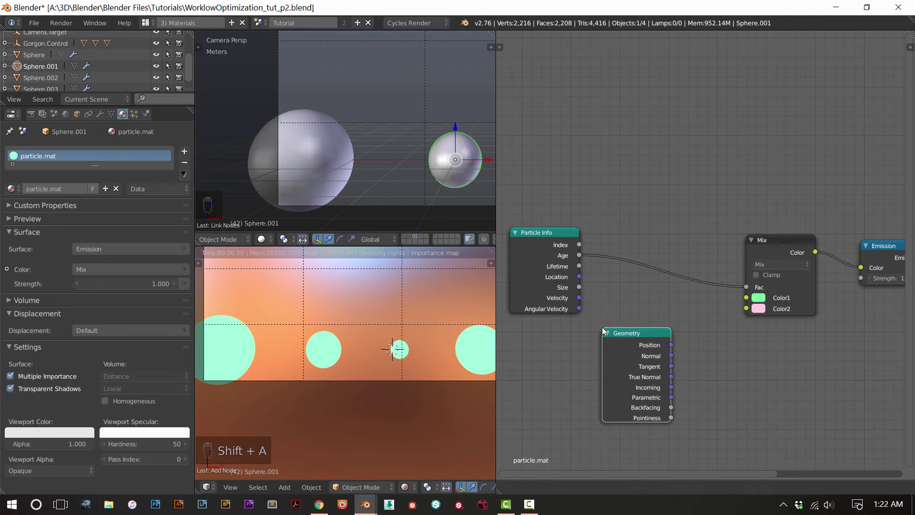
click(523, 332)
key(ctrl+z)
key(shift+a)
mouse_move(524, 331)
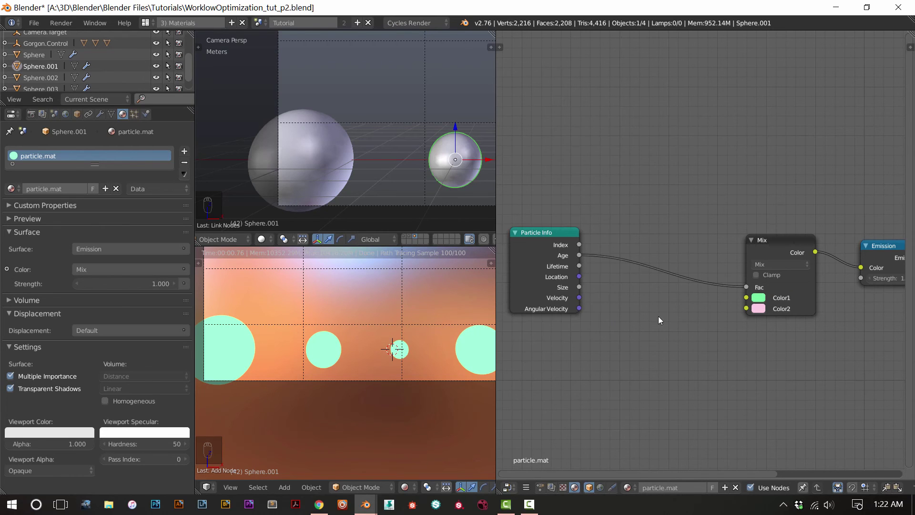
- Add a Normal vector node below the Particle Info node and feed it the particle Location
key(shift+a)
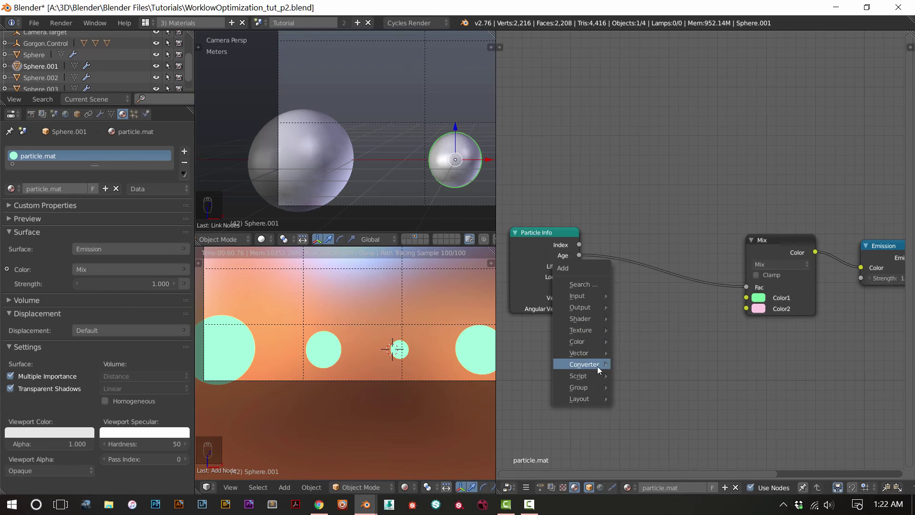
mouse_move(597, 365)
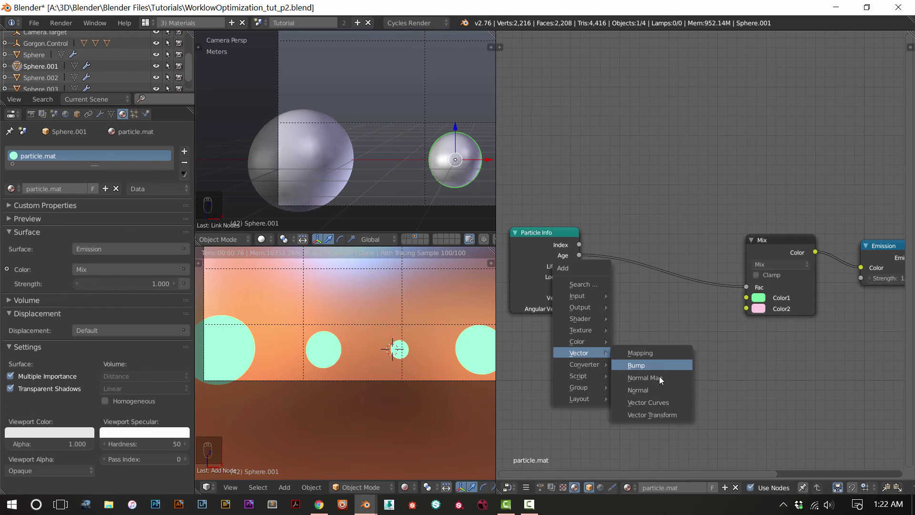
click(662, 390)
click(614, 310)
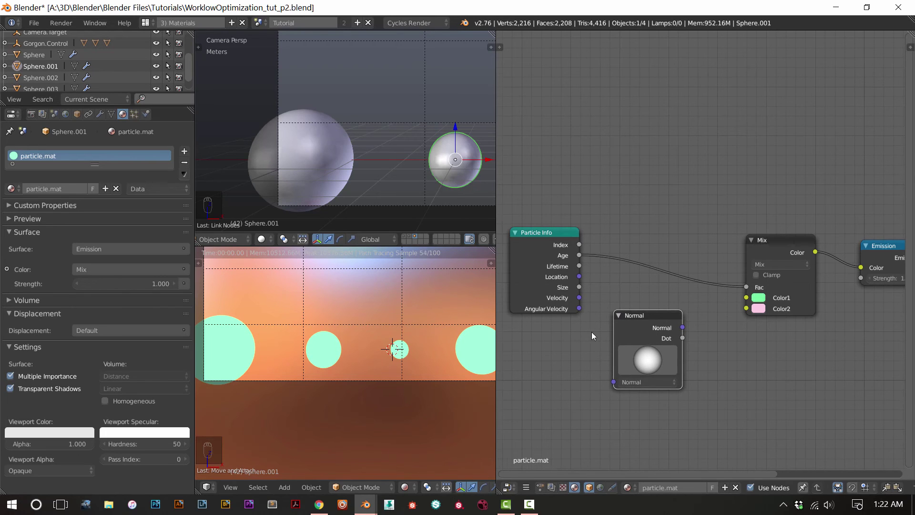
scroll(574, 330, up, 1)
scroll(575, 330, down, 1)
middle_drag(574, 330, 598, 315)
drag(591, 265, 629, 377)
- Preview the Normal node's outputs, connect its Dot output to the Mix factor, and preview the Mix node on the spheres
ctrl+shift+click(663, 315)
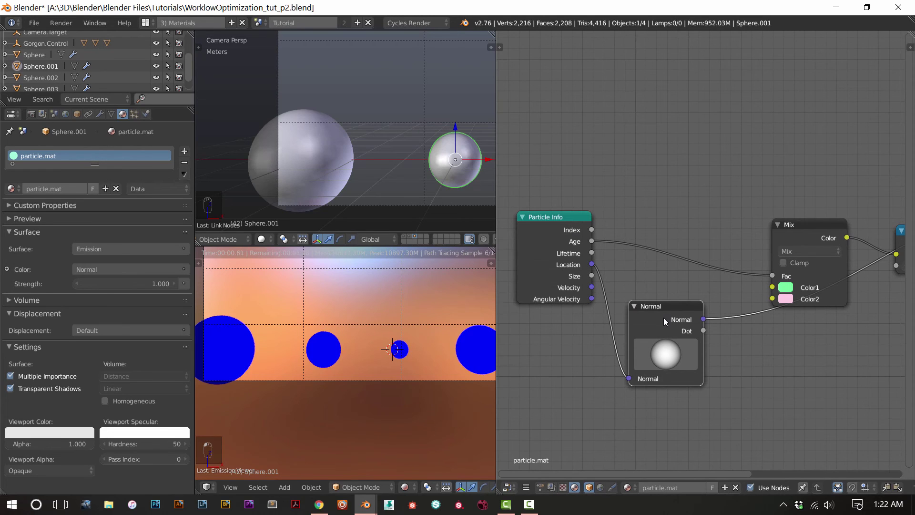
ctrl+shift+click(666, 319)
ctrl+shift+click(665, 320)
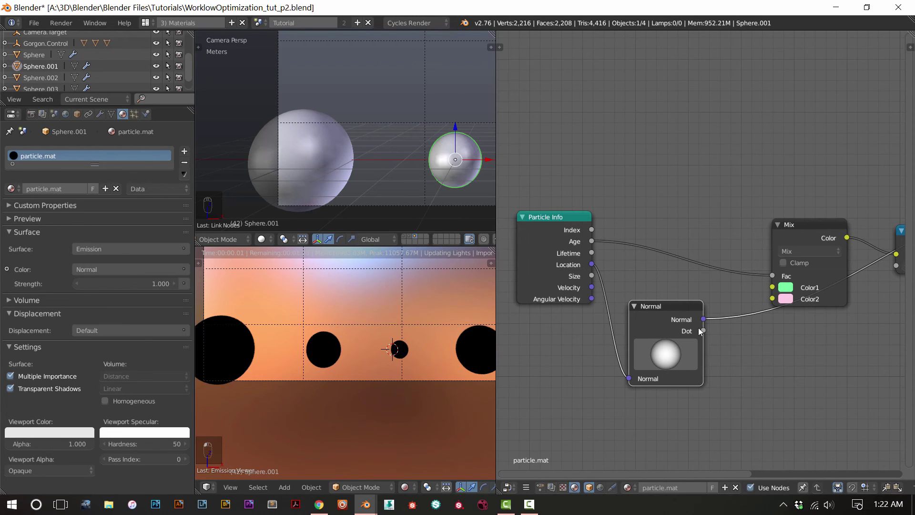
drag(704, 331, 772, 276)
ctrl+shift+click(805, 224)
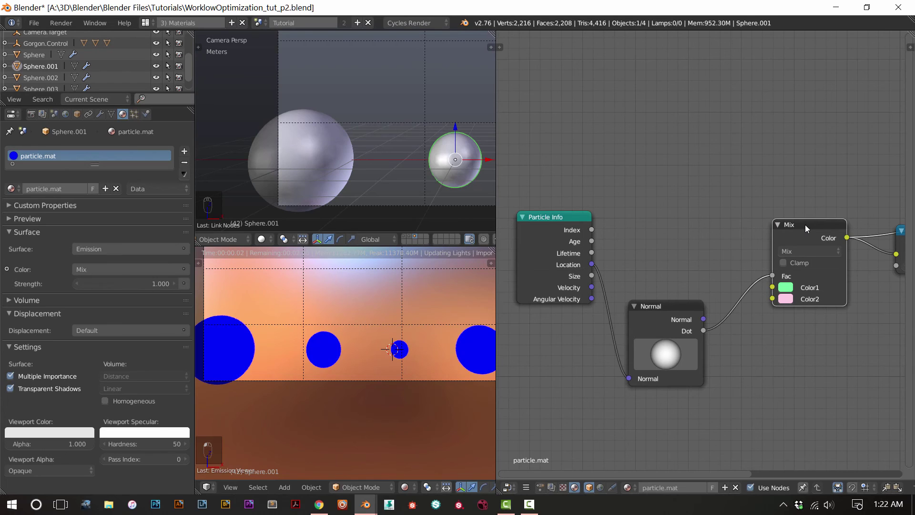
middle_drag(373, 355, 385, 371)
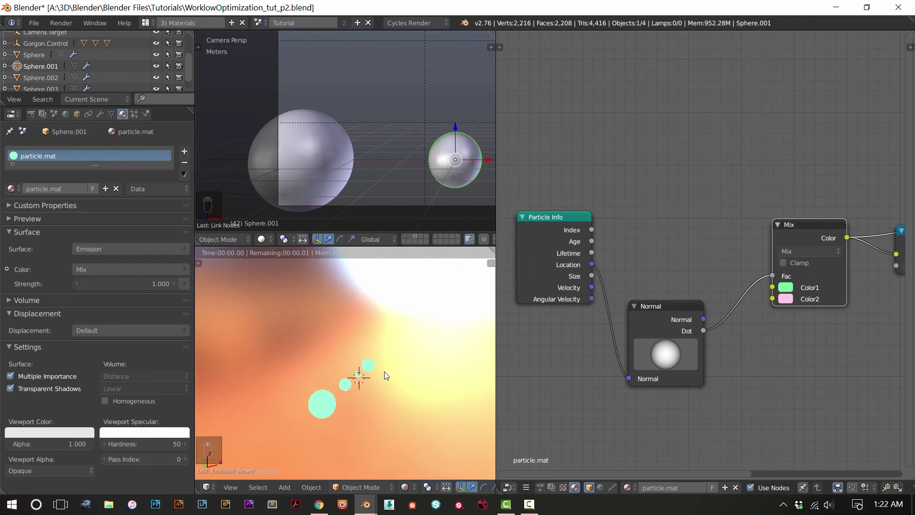
scroll(593, 295, up, 1)
- Delete the Normal and Particle Info nodes from the particle.mat node tree
click(665, 333)
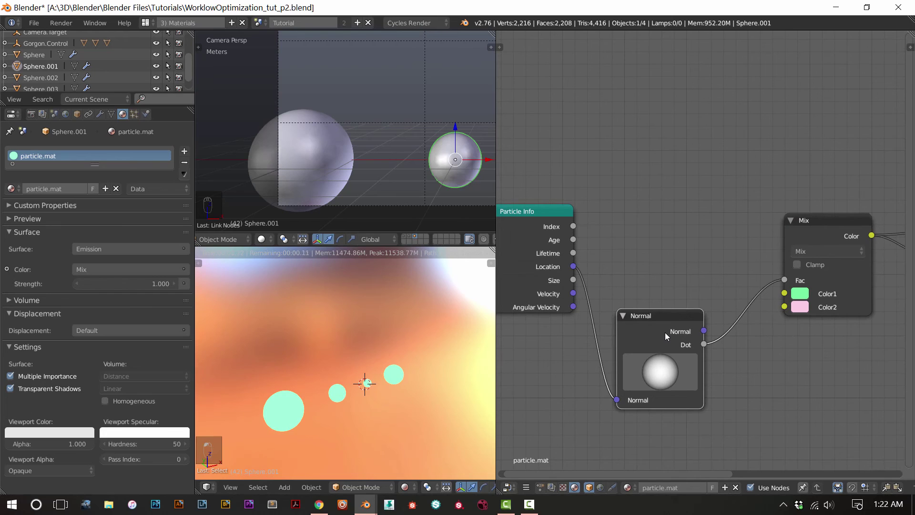
key(Delete)
click(556, 270)
key(Delete)
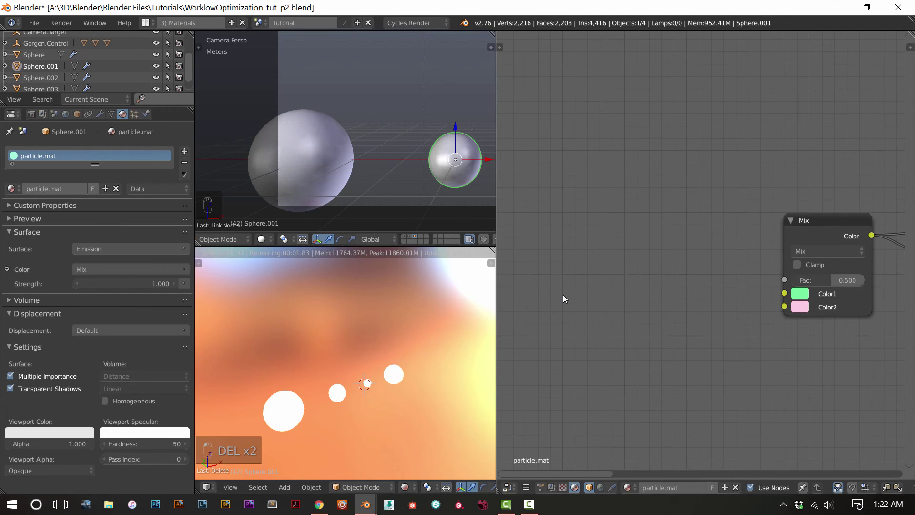
- Add an Object Info node, connect its Random output to the Mix factor, and return the rendered preview to the camera view
key(shift+a)
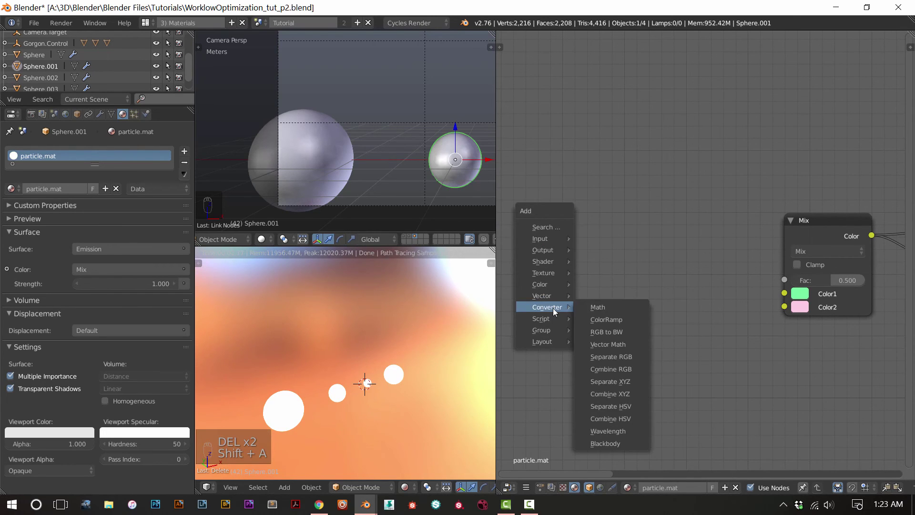
mouse_move(552, 262)
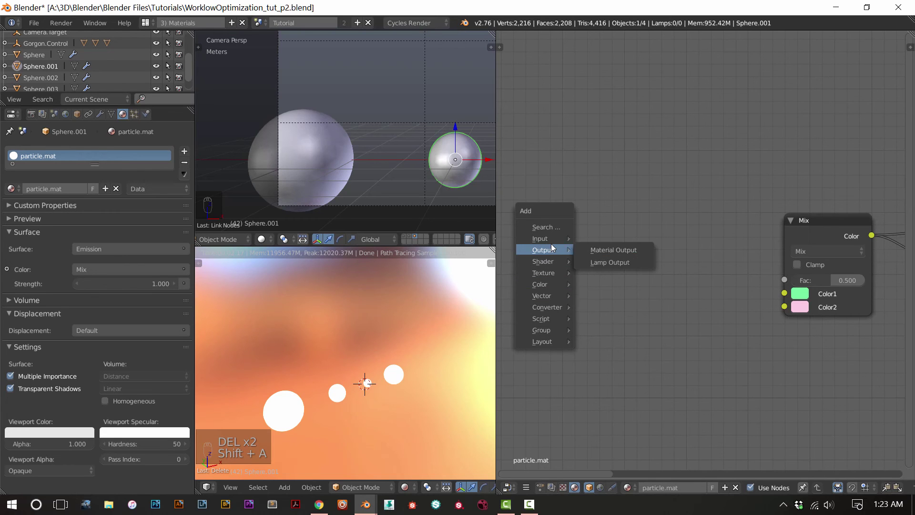
mouse_move(550, 236)
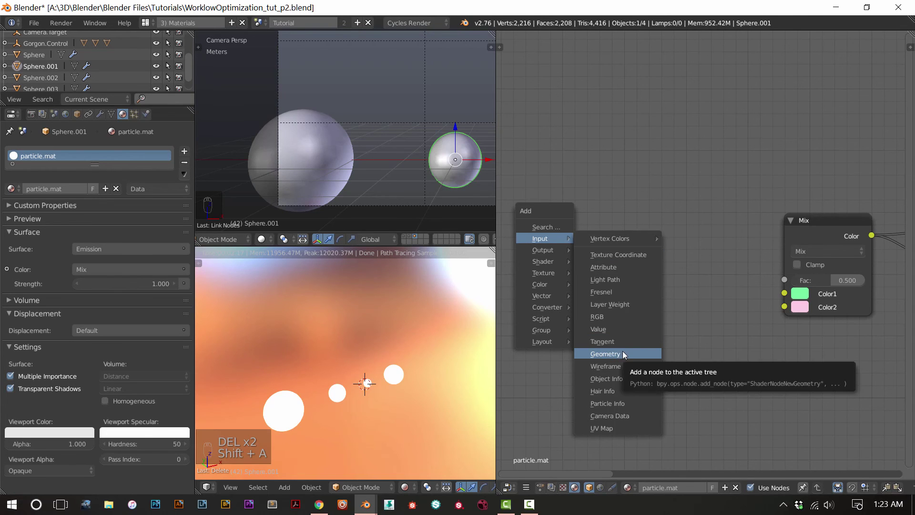
click(622, 378)
click(582, 256)
drag(669, 321, 774, 280)
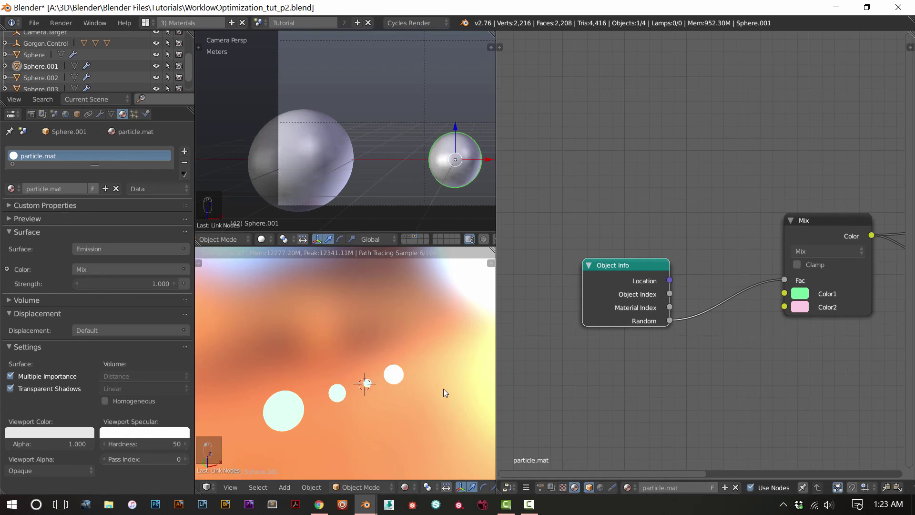
key(KP_0)
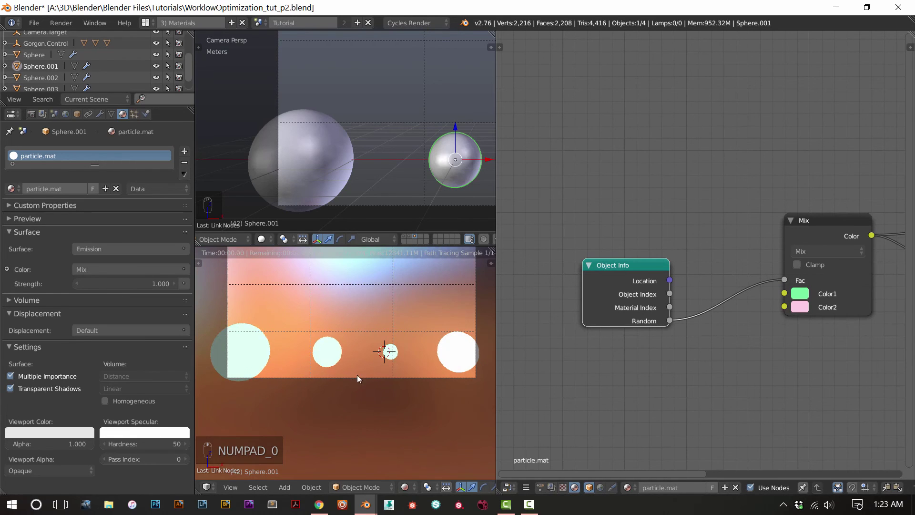
- Try the Multiply, Divide and Saturation blend modes on the color mixing node, and return it to Mix
click(838, 249)
click(817, 293)
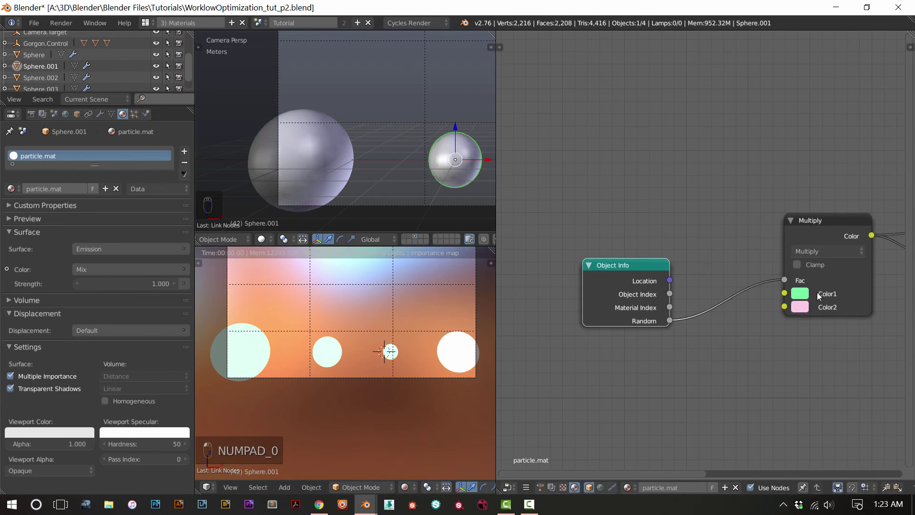
click(821, 249)
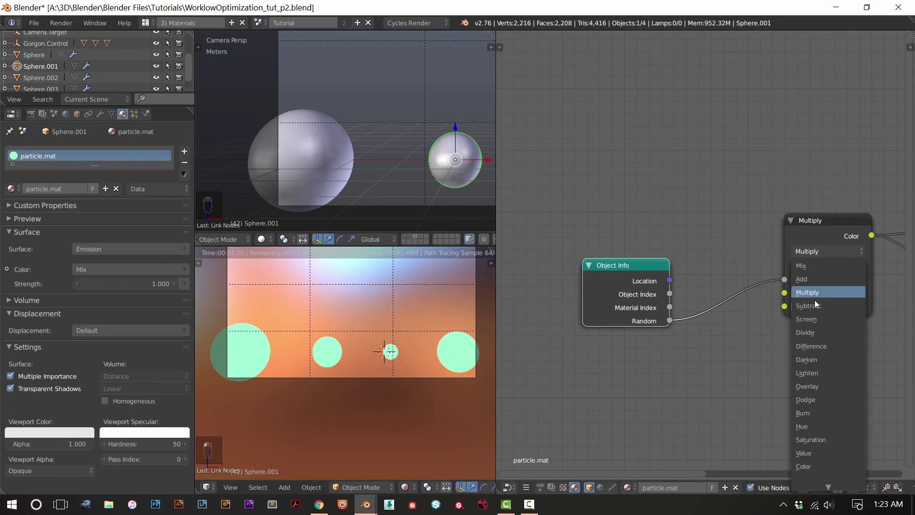
click(810, 332)
click(822, 251)
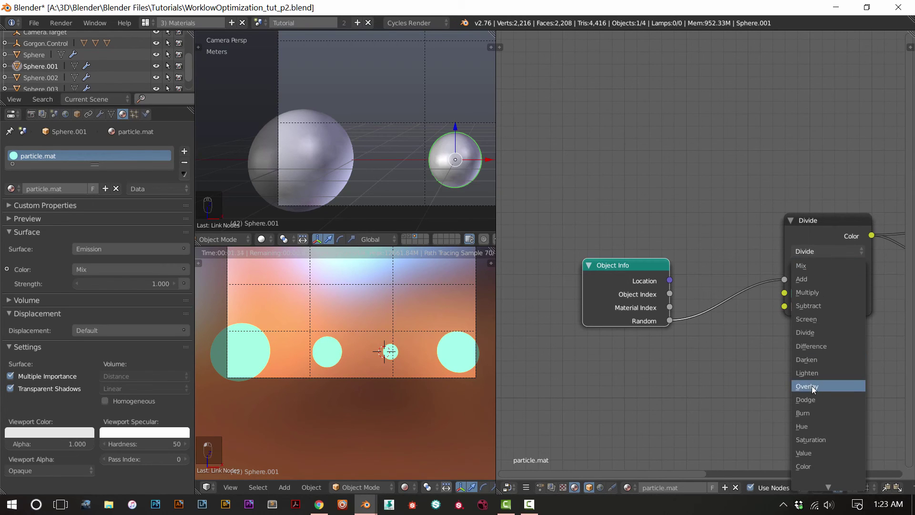
click(810, 439)
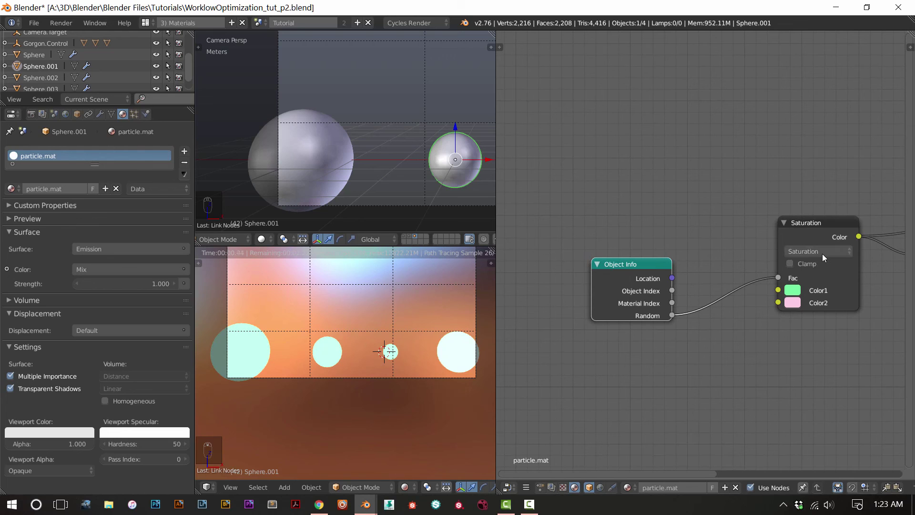
click(822, 251)
click(811, 270)
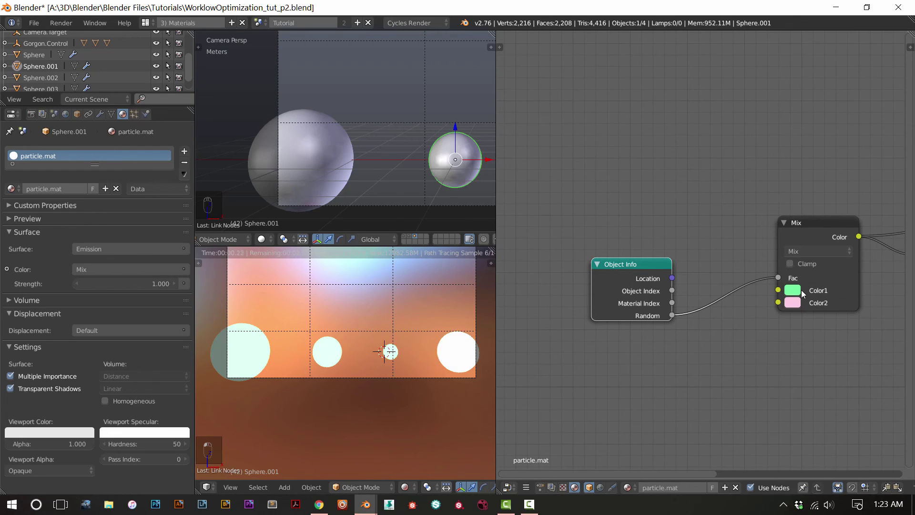
- Save the file and reconnect the Emission node to the Surface input of the Material Output
key(ctrl+s)
scroll(434, 285, down, 2)
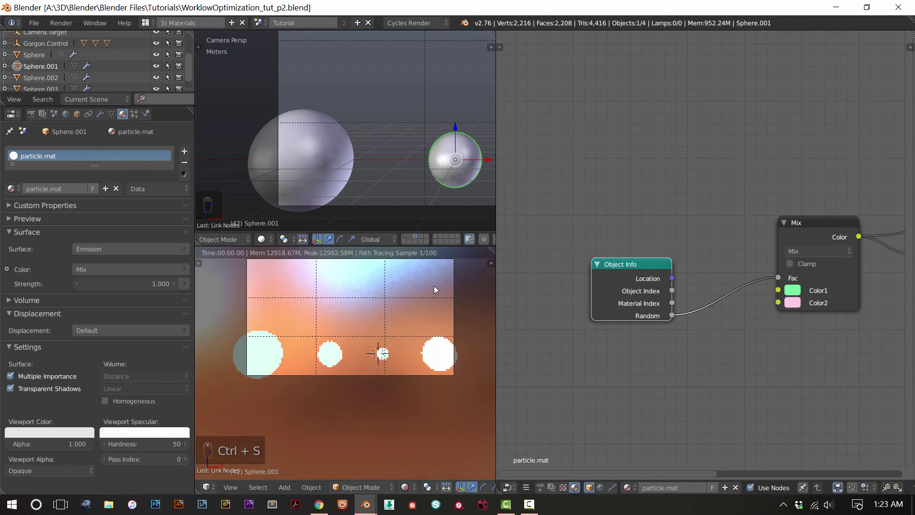
middle_drag(870, 304, 720, 311)
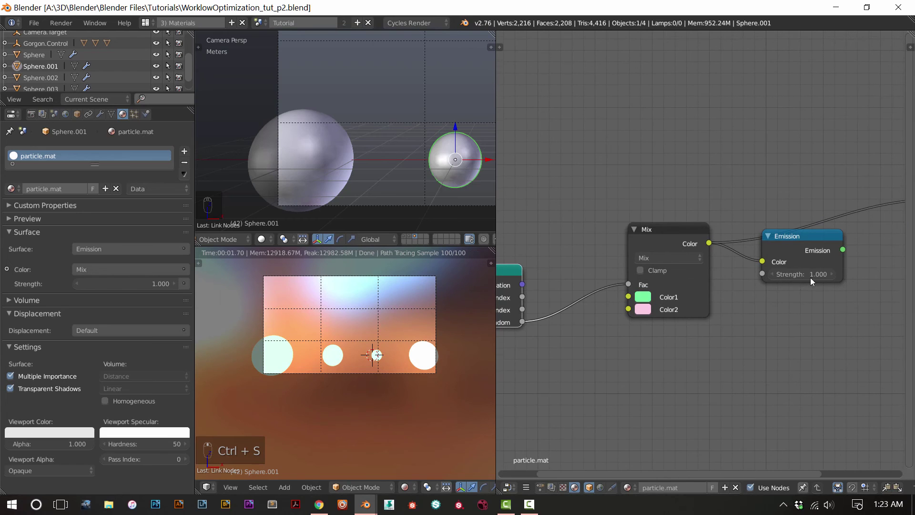
drag(802, 274, 813, 273)
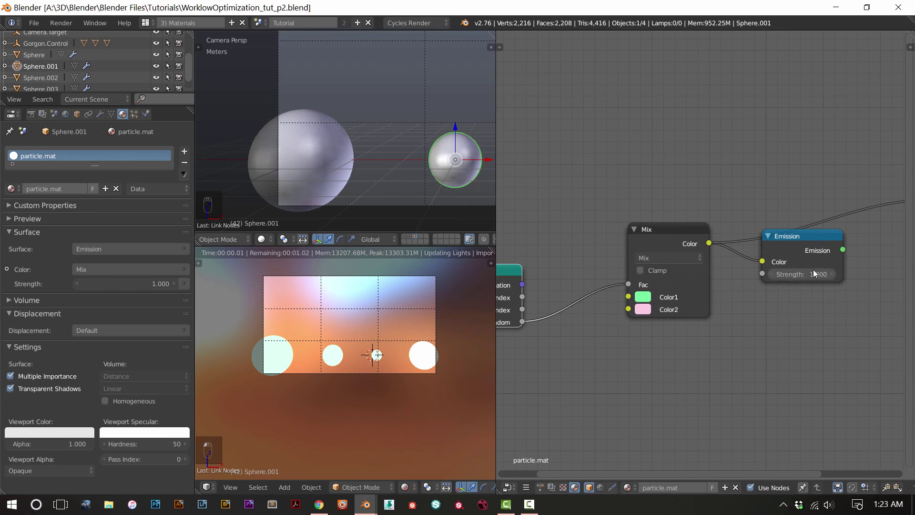
middle_drag(822, 289, 720, 264)
ctrl+shift+click(719, 264)
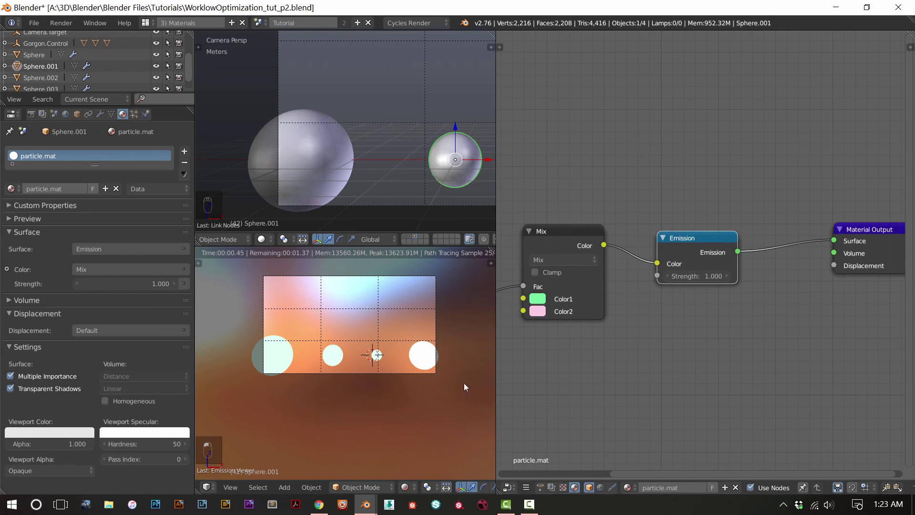
- Save the file and display only the first two layers, holding the model and the scattered particles
shift+middle_drag(384, 354, 402, 357)
scroll(397, 196, down, 2)
right_click(333, 167)
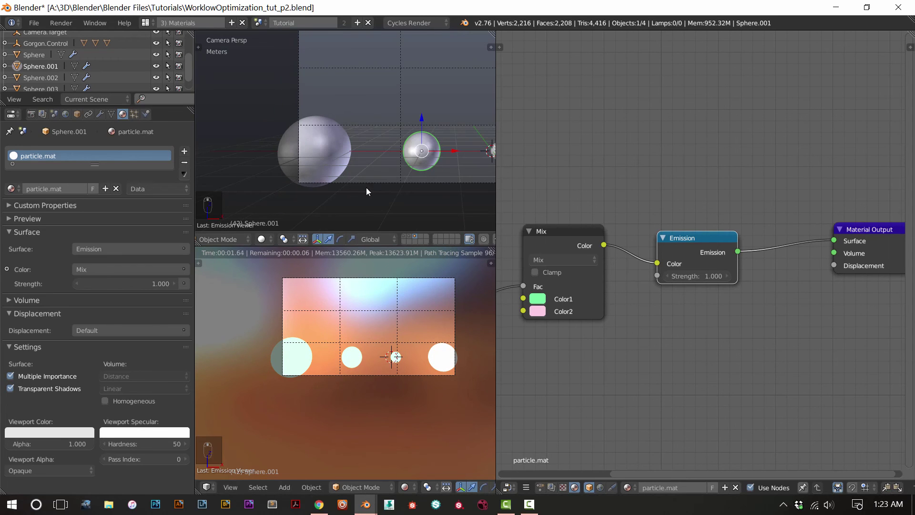
key(ctrl+s)
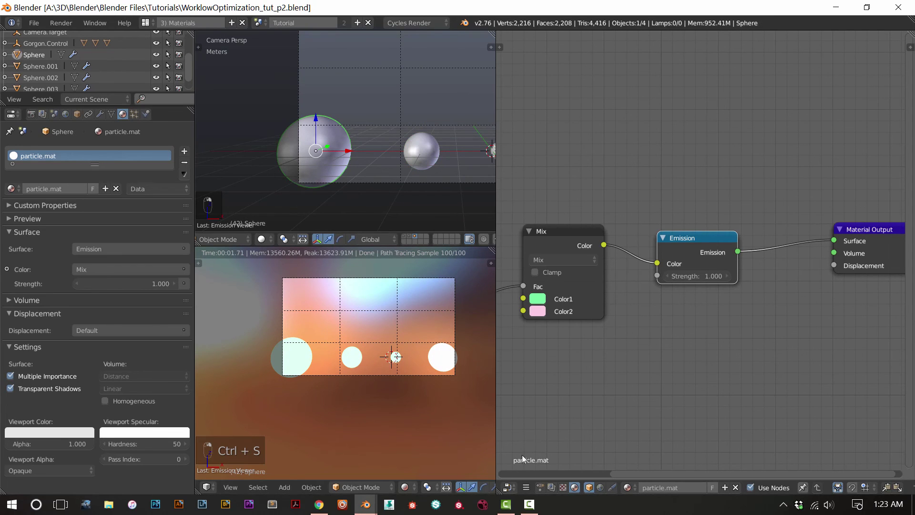
click(409, 237)
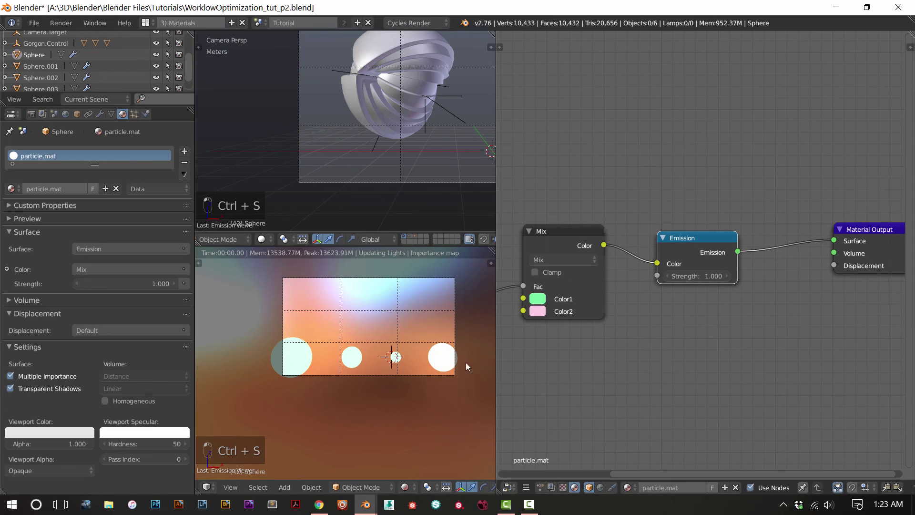
scroll(410, 363, up, 2)
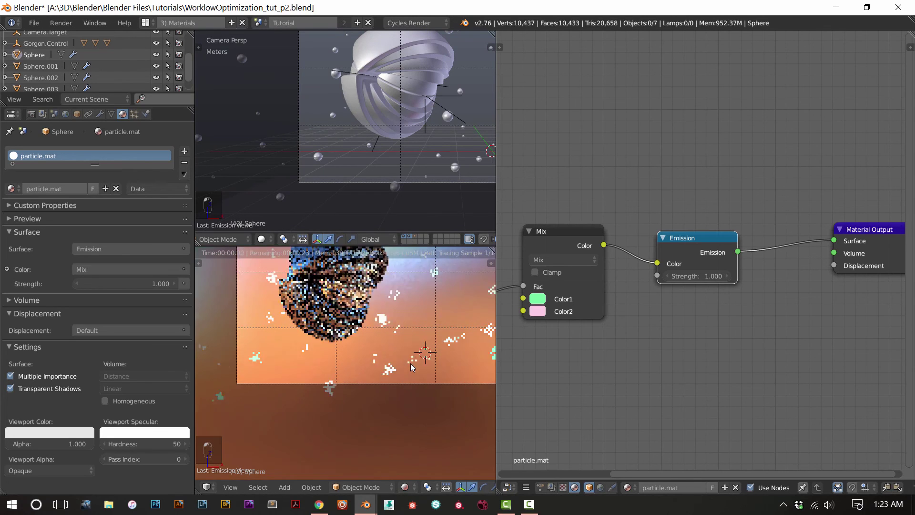
scroll(376, 391, up, 2)
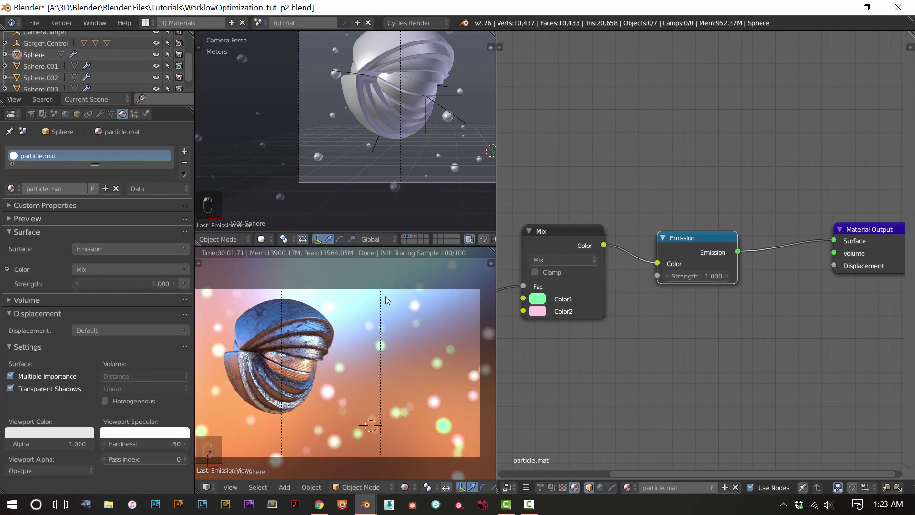
- Set the Emission node's strength in particle.mat to 0.7
click(697, 276)
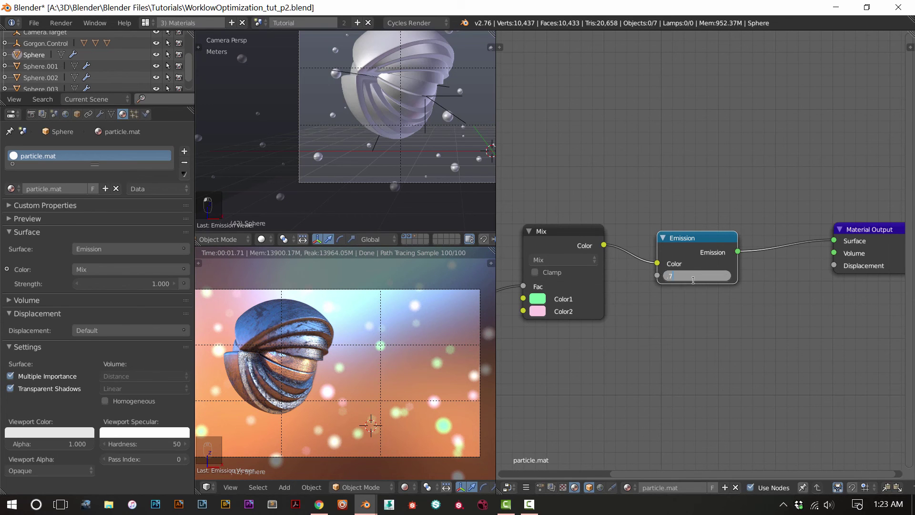
text(.7)
key(Return)
scroll(372, 405, down, 1)
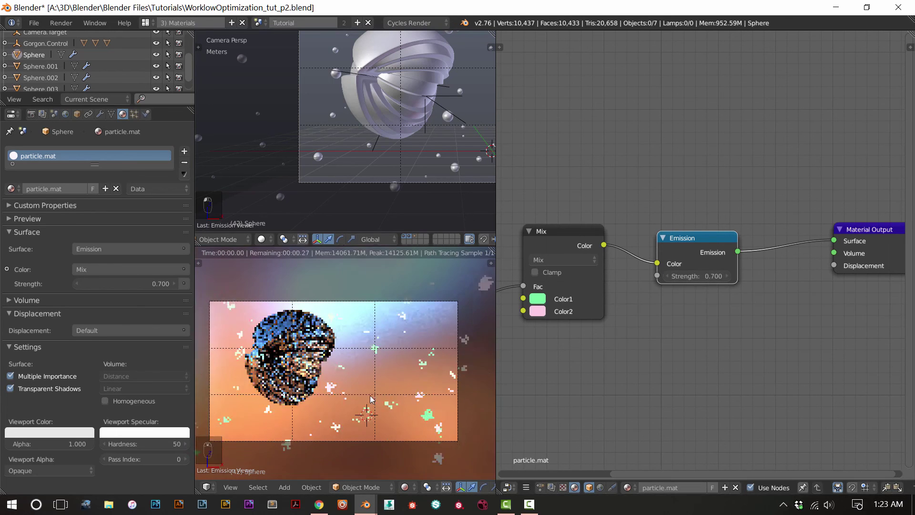
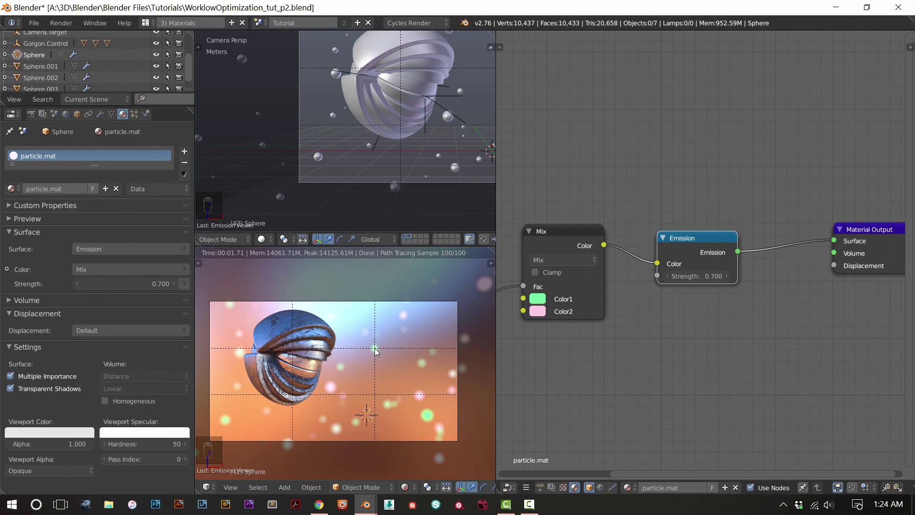
- Examine the tinted bokeh particles around the model in the rendered preview and return to the camera view
scroll(370, 371, up, 2)
scroll(368, 372, up, 2)
scroll(364, 371, down, 4)
middle_drag(363, 372, 366, 373)
scroll(365, 373, down, 2)
key(KP_0)
scroll(330, 396, up, 1)
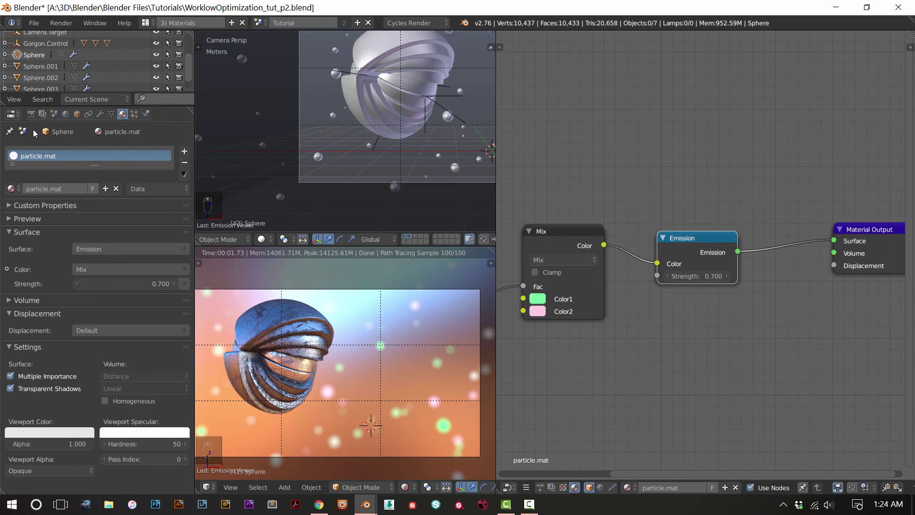
- Disable the direct and indirect Subsurface and Transmission passes for RenderLayer
click(31, 114)
scroll(116, 279, down, 2)
scroll(126, 286, up, 5)
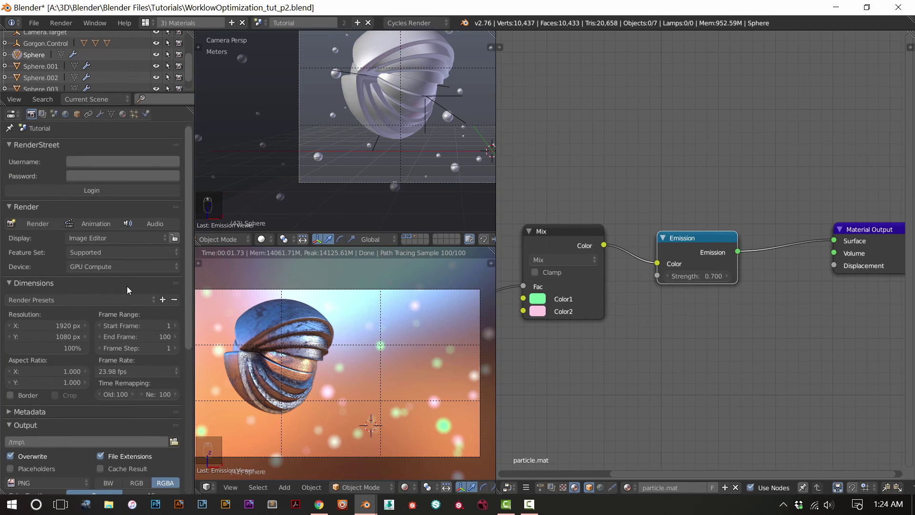
click(42, 113)
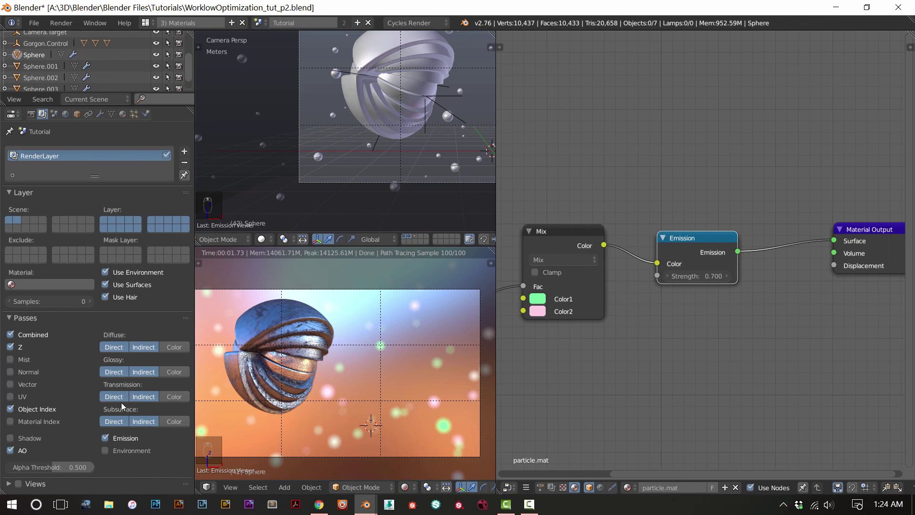
click(114, 422)
click(143, 421)
click(144, 399)
click(125, 402)
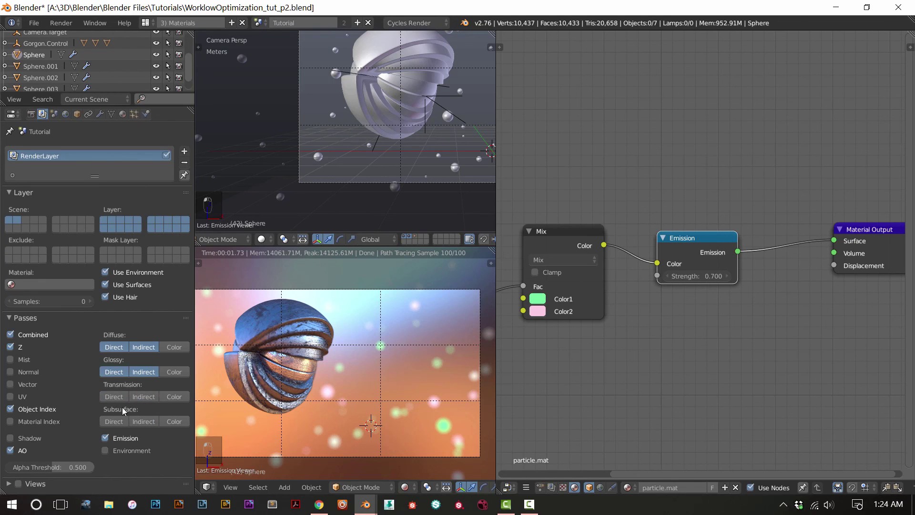
- Enable the Environment pass and exclude the third layer from RenderLayer, briefly showing that layer to check its source spheres
click(110, 453)
click(25, 249)
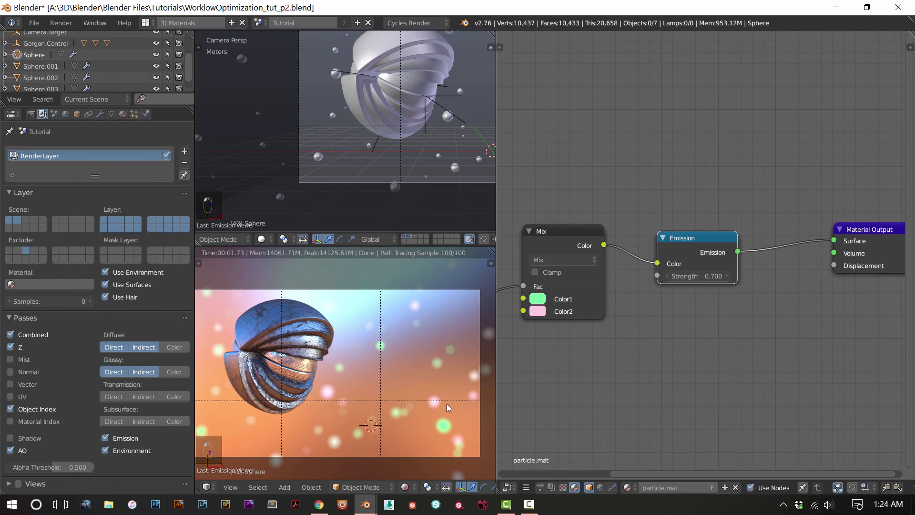
scroll(419, 485, down, 4)
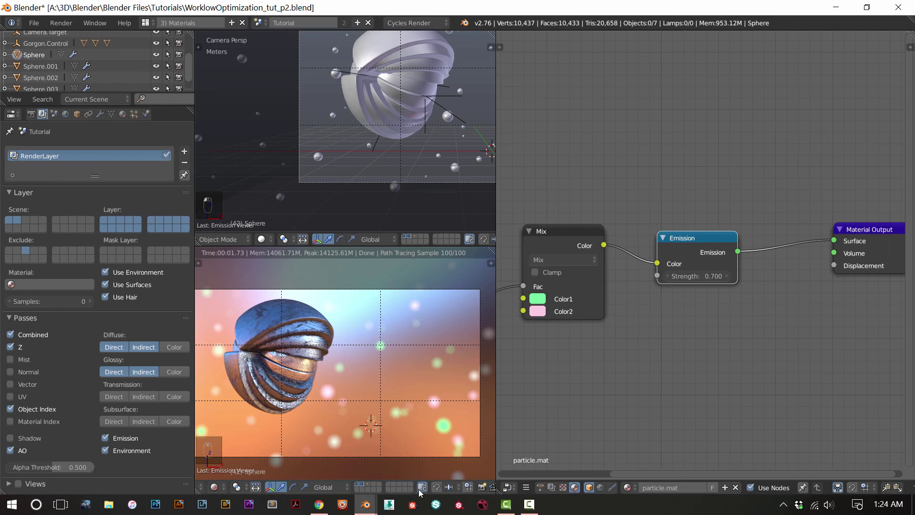
shift+click(367, 484)
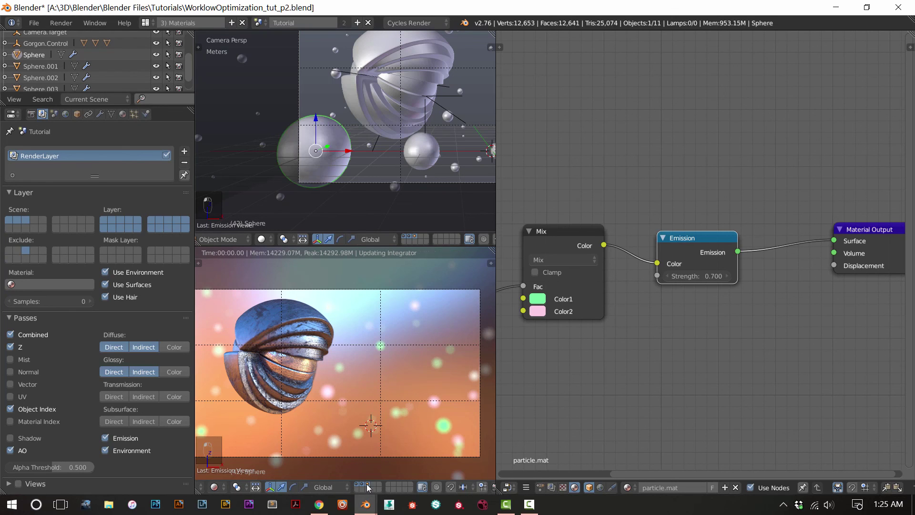
shift+click(366, 484)
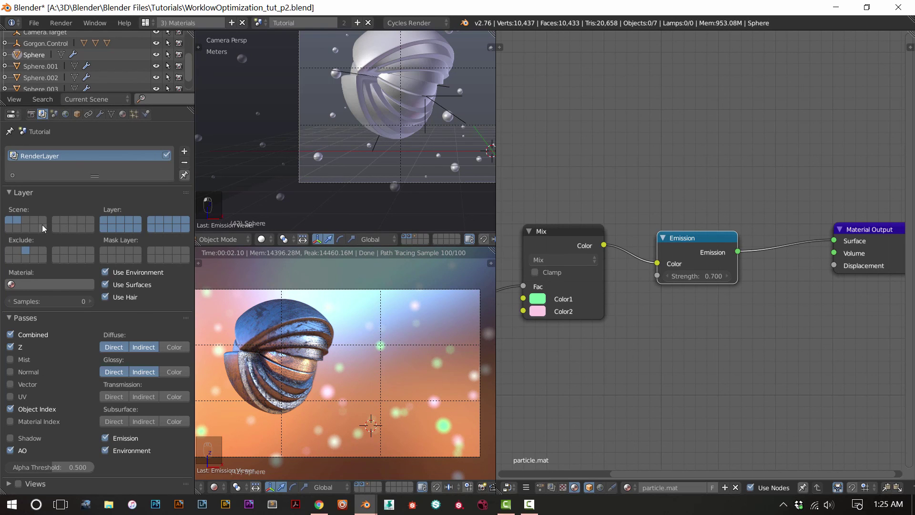
- Select the model's shell, Gorgon_Model_Shell.lowpoly.001, and set its object pass index to 1
click(55, 114)
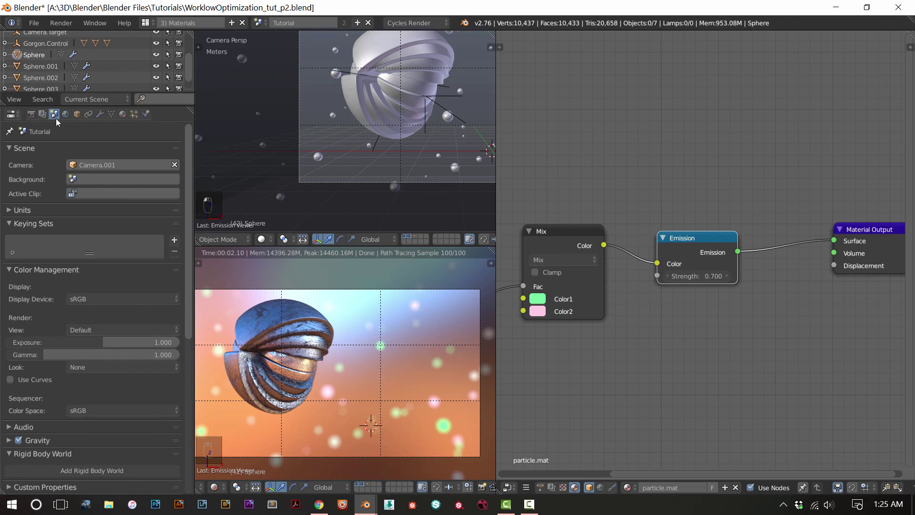
click(65, 115)
click(78, 116)
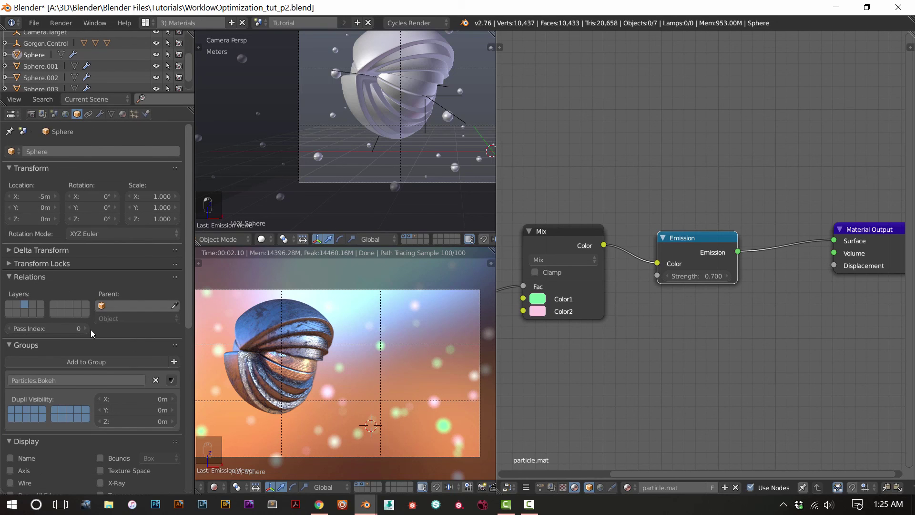
right_click(271, 328)
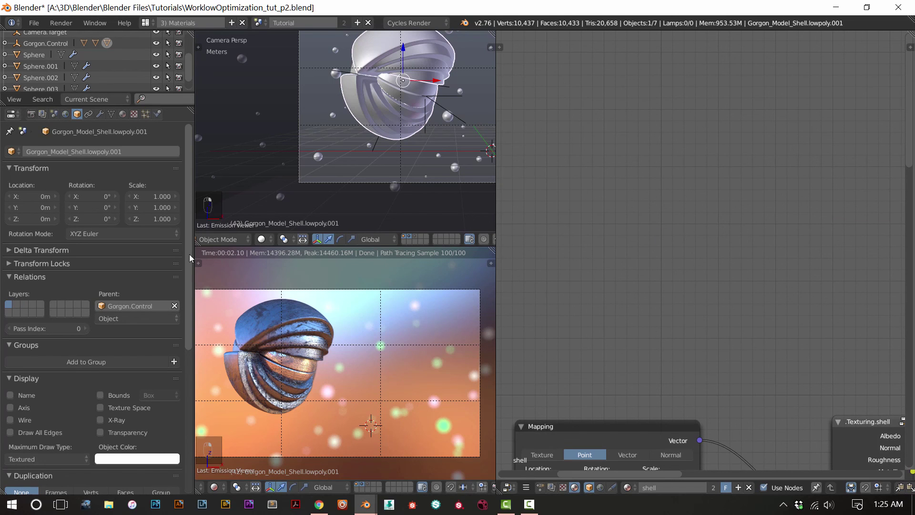
click(53, 114)
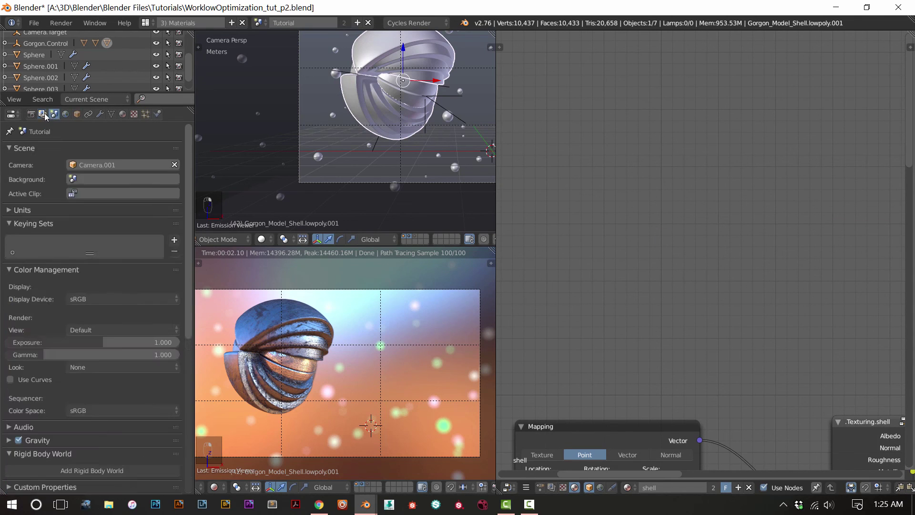
click(42, 113)
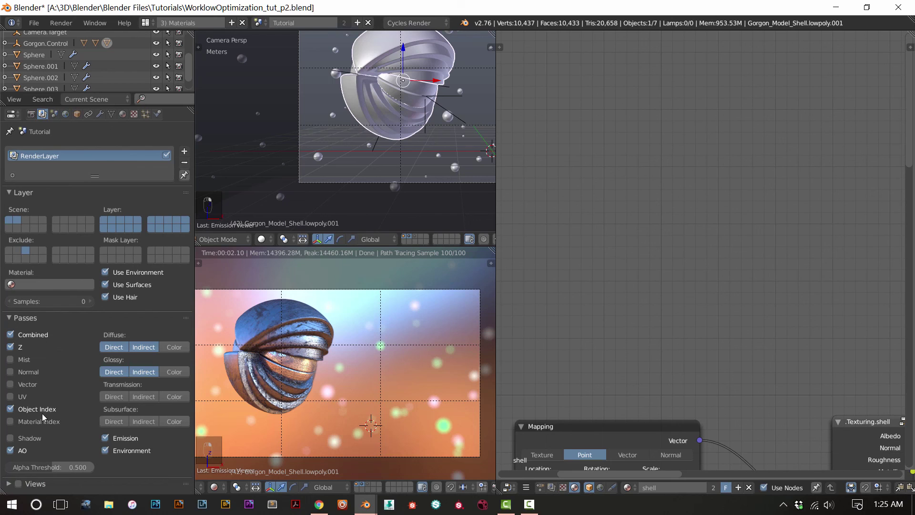
click(100, 113)
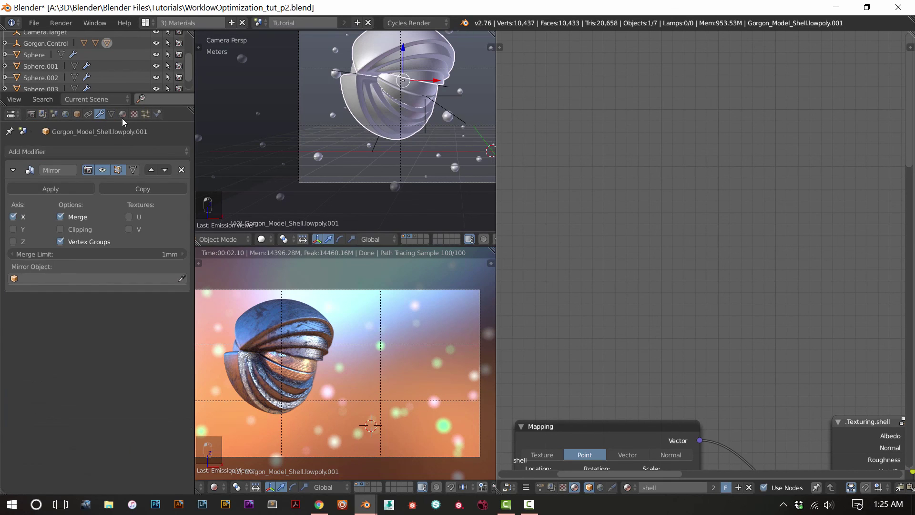
click(111, 113)
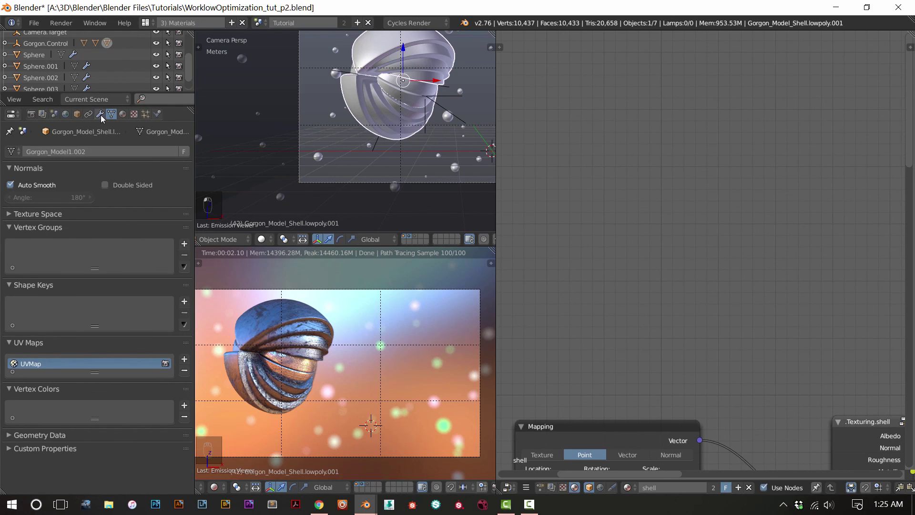
click(77, 113)
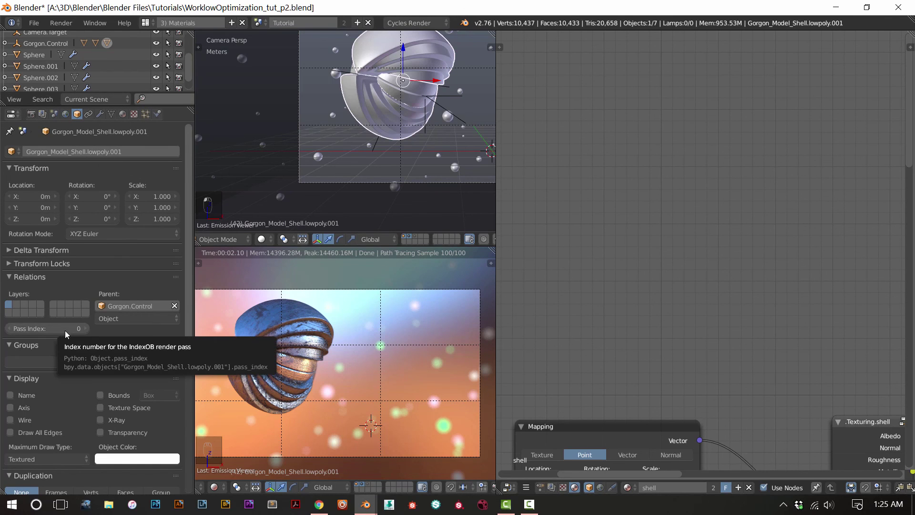
click(87, 331)
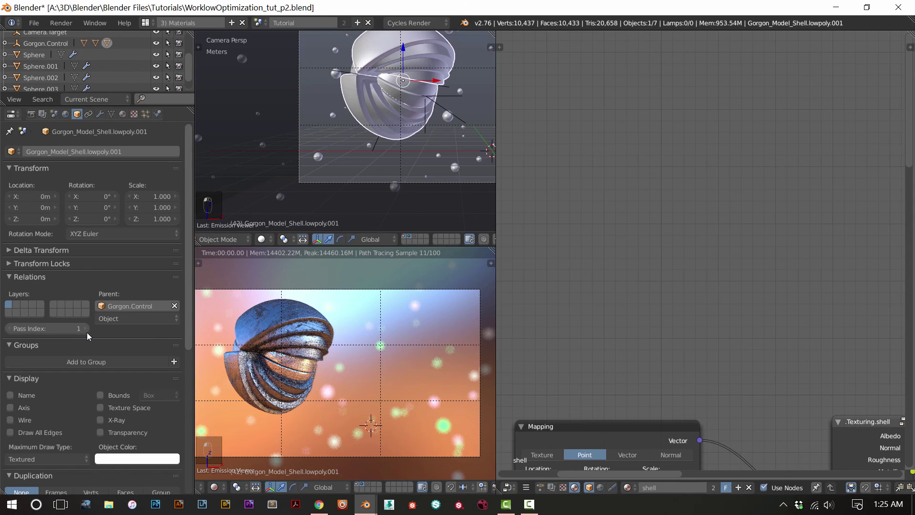
- Select the model's brain part, Gorgon_Model_Brain.lowpoly.001, and set its object pass index to 1
click(54, 114)
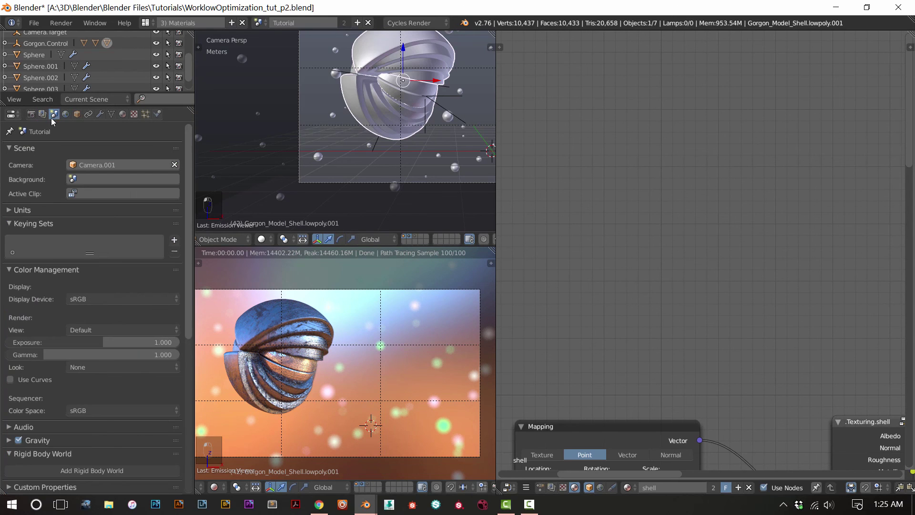
click(42, 113)
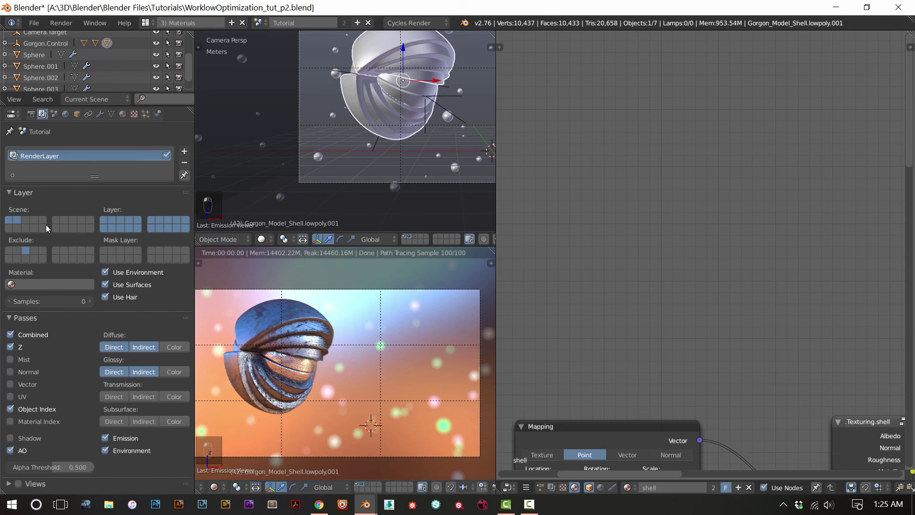
click(65, 113)
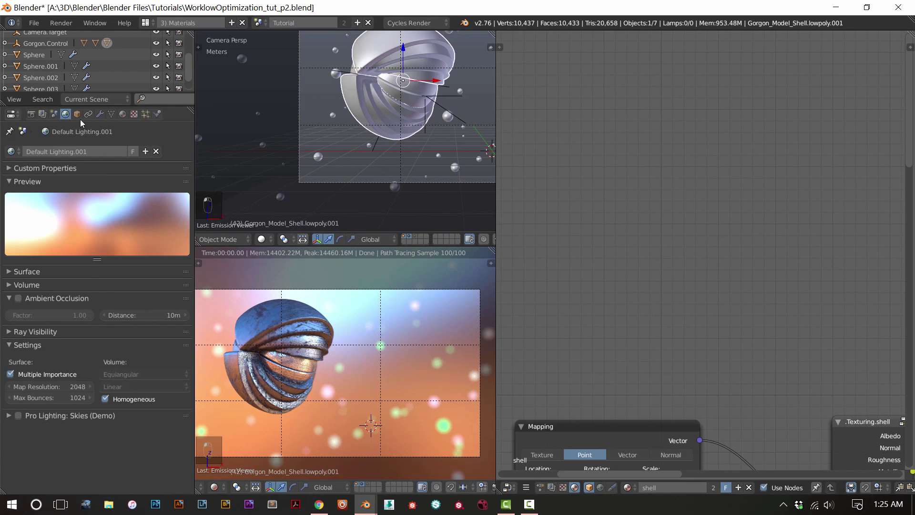
click(53, 113)
click(77, 113)
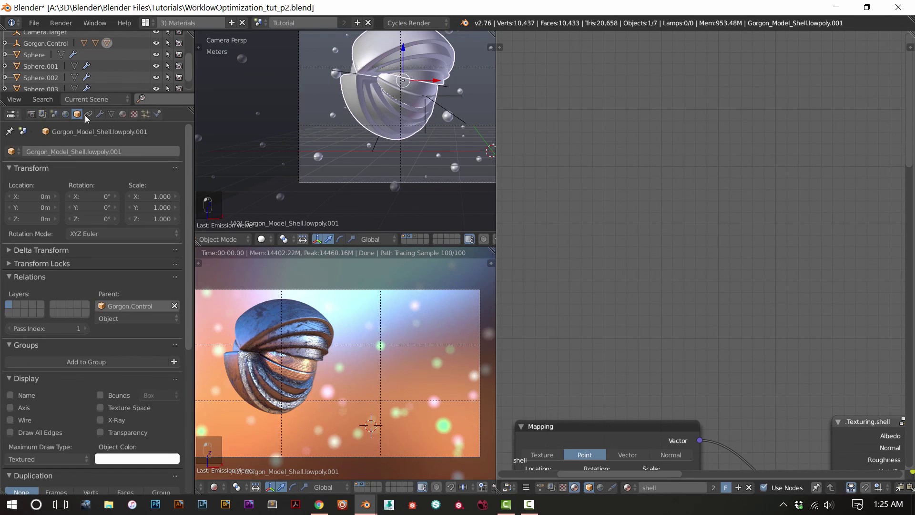
right_click(300, 370)
drag(47, 328, 52, 329)
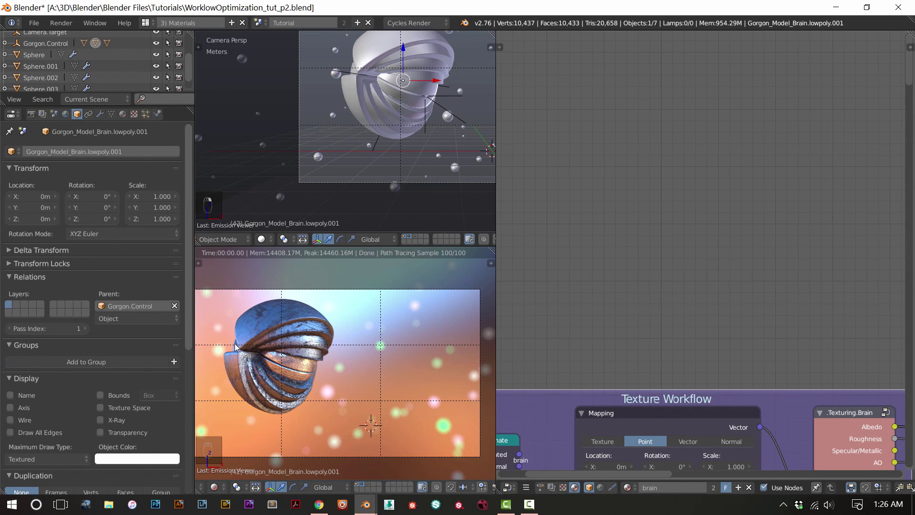
- Set the pass index of the model's base, Gorgon_Model_Base.lowpoly.001, to 1 and save the file
right_click(235, 347)
click(87, 329)
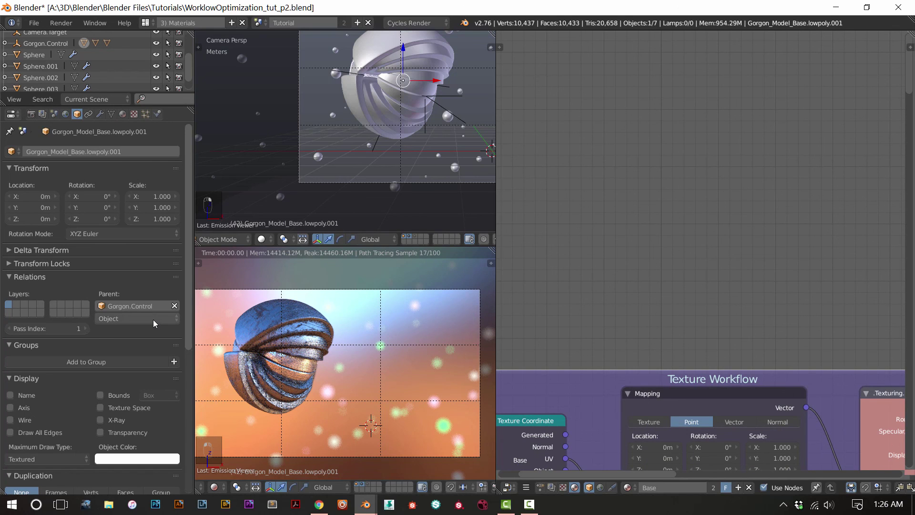
key(ctrl+s)
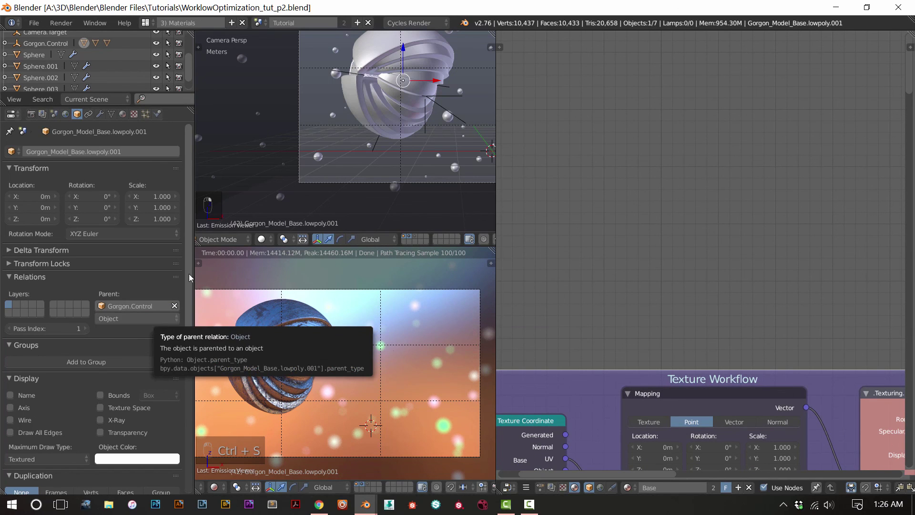
- Set the pass index of the Gorgon.Control empty to 1 and save the file
right_click(408, 129)
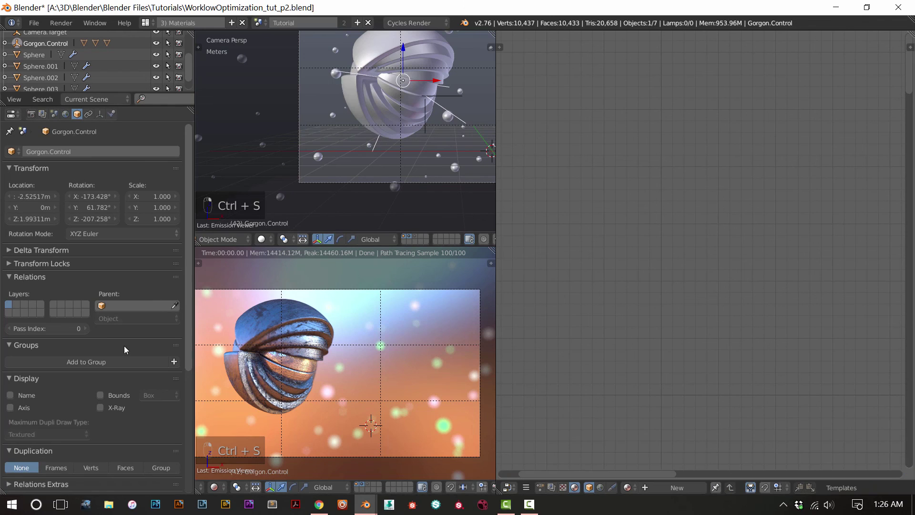
click(86, 329)
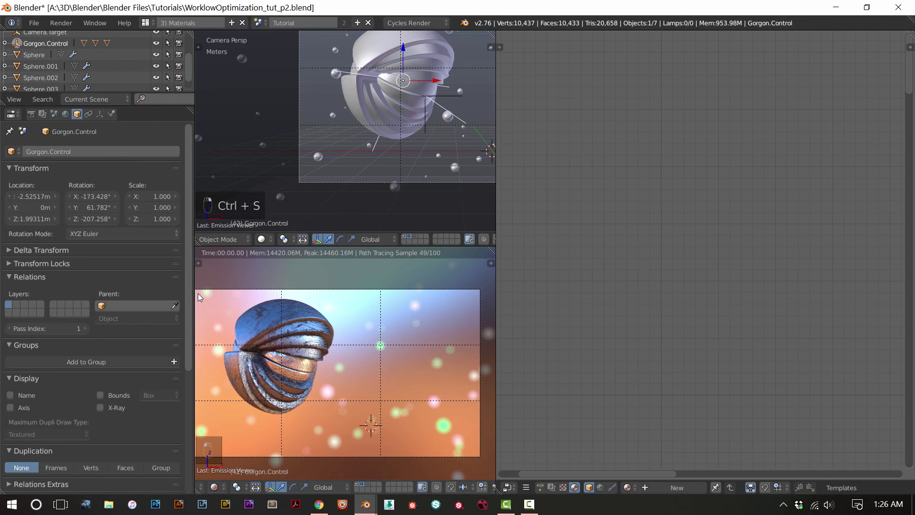
key(ctrl+s)
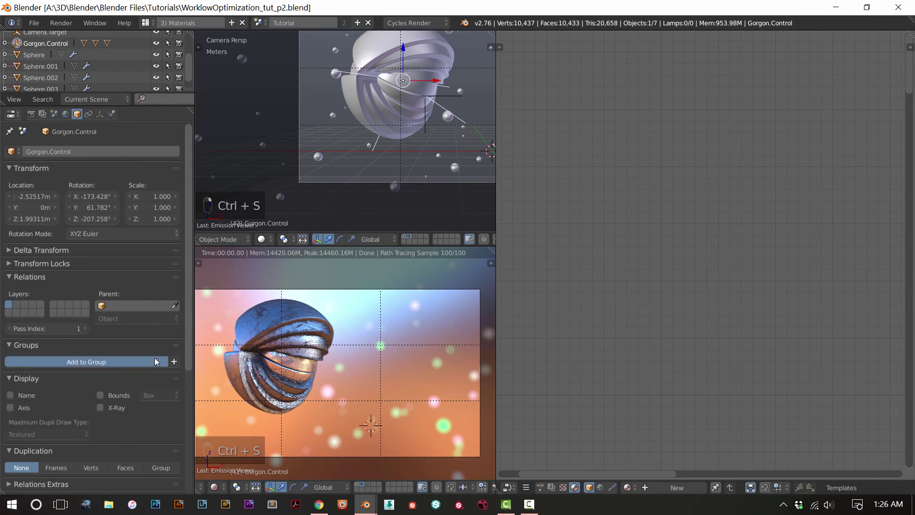
- Show the scene's render settings and expand the Sampling section
click(154, 361)
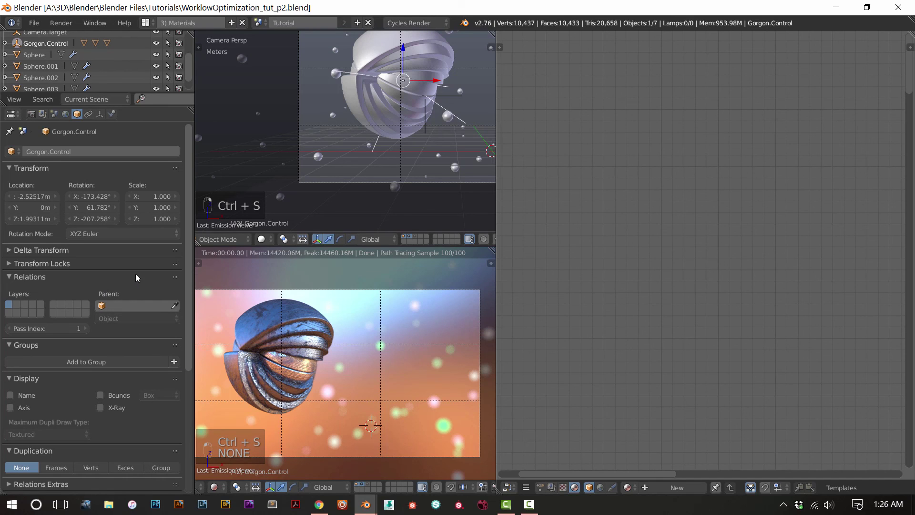
click(31, 114)
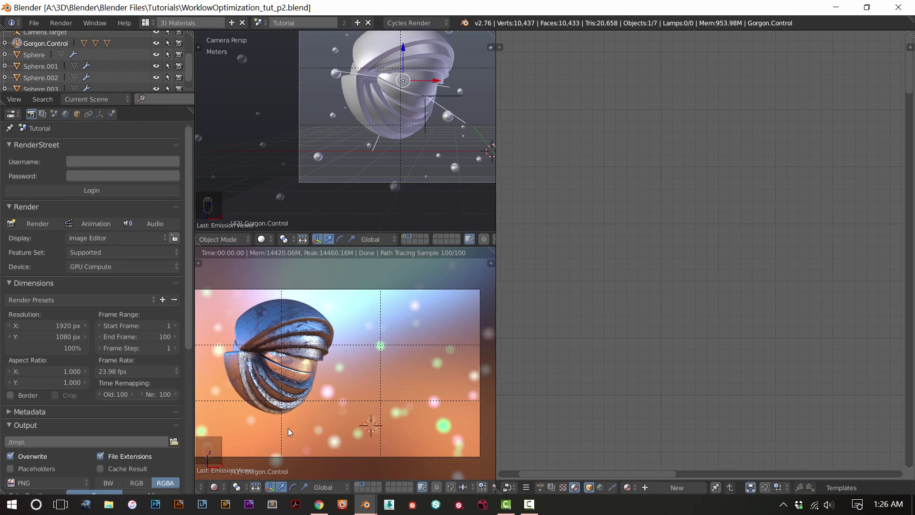
drag(188, 348, 190, 468)
click(17, 345)
click(20, 330)
- Try final render sample values of 625, 25, 40 and 30 with square samples enabled
click(136, 390)
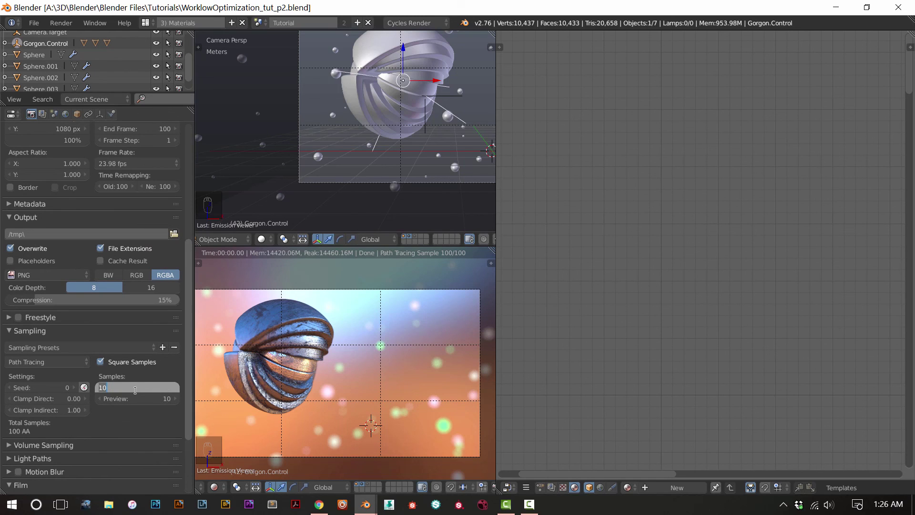
text(625)
key(Return)
click(136, 387)
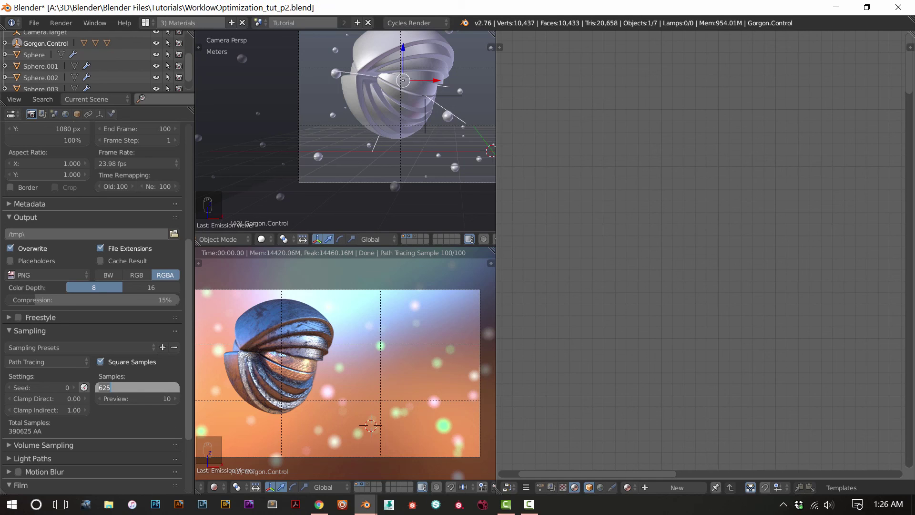
text(25)
key(Return)
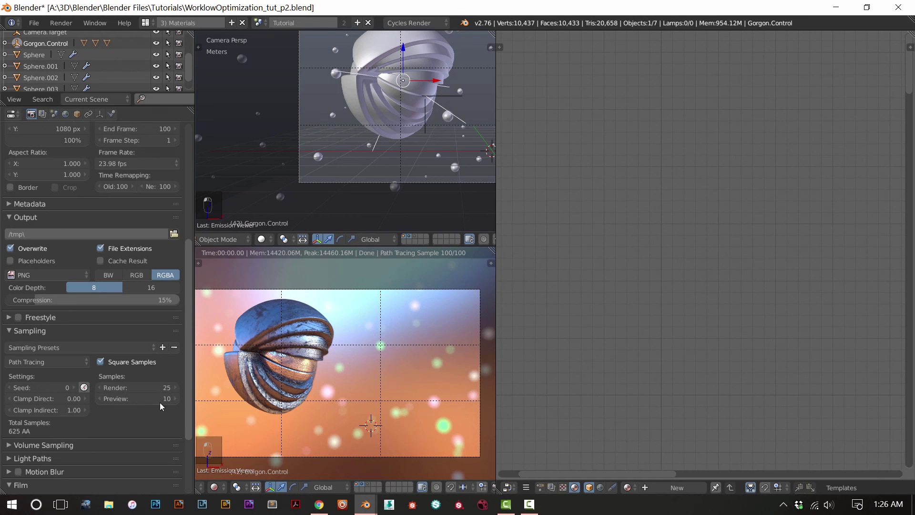
click(164, 387)
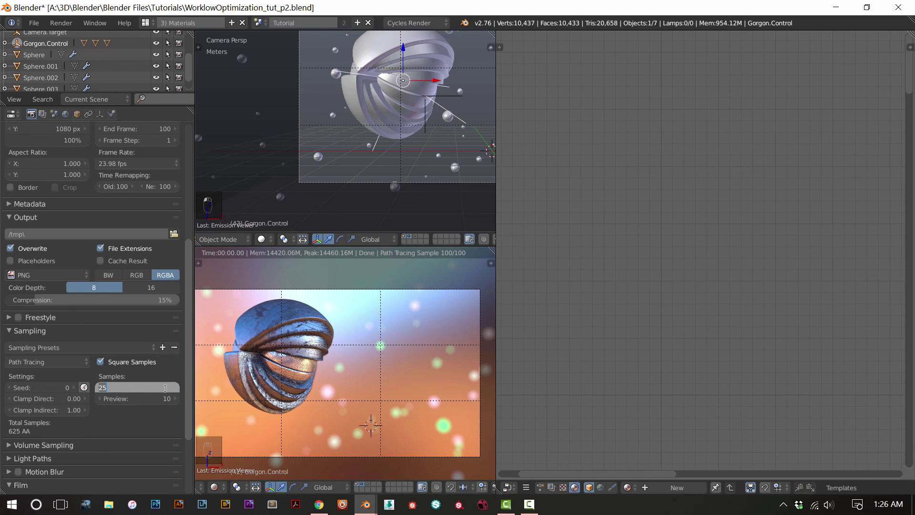
text(40)
key(Return)
click(166, 388)
text(30)
key(Return)
- Set the render samples to 32 and save over the existing file
click(166, 388)
text(32)
key(Return)
key(ctrl+s)
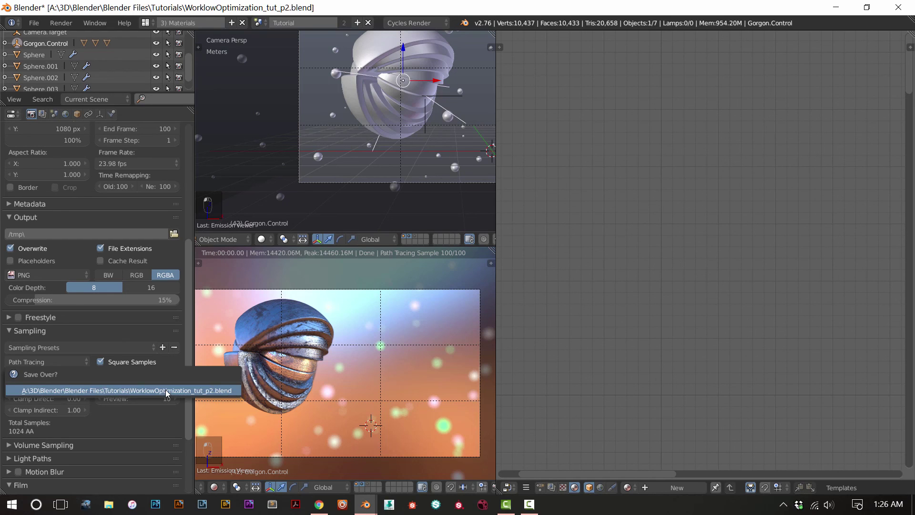
click(166, 393)
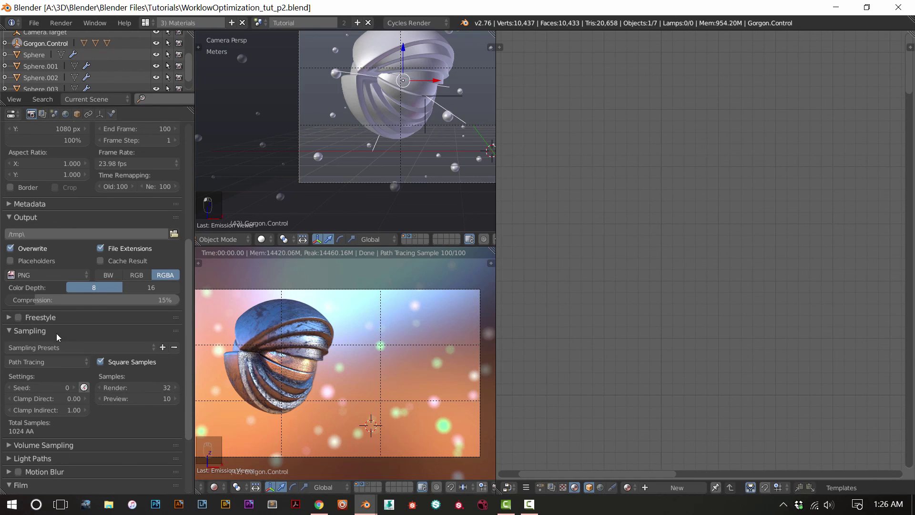
- Review the Light Paths, Sampling, Performance and Post Processing sections of the render settings
click(29, 330)
click(80, 357)
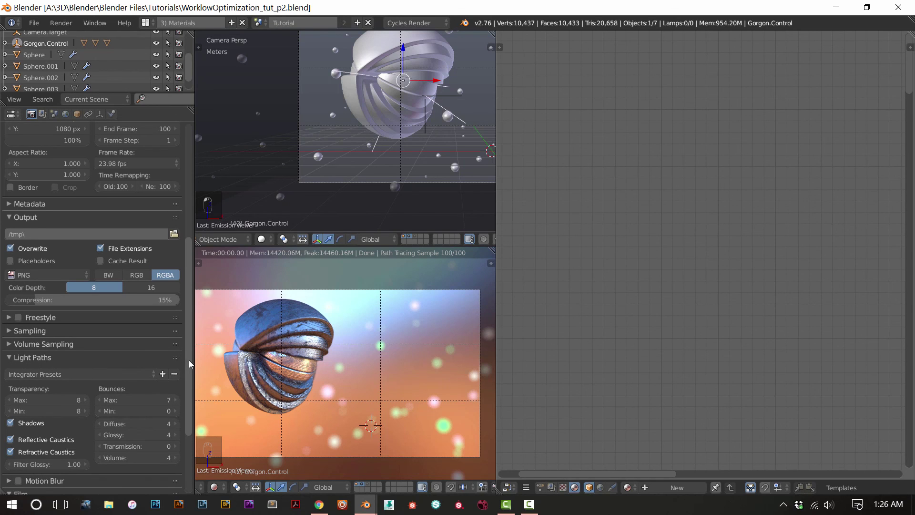
drag(189, 359, 188, 418)
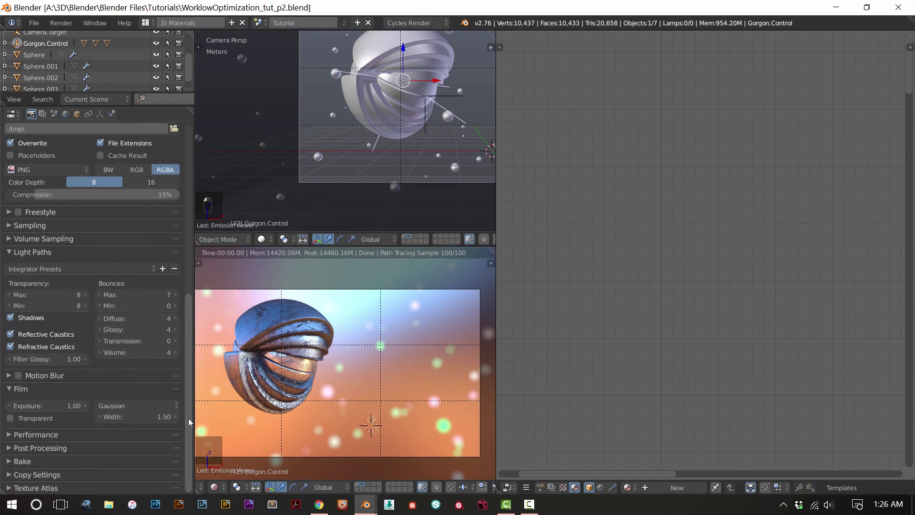
click(43, 227)
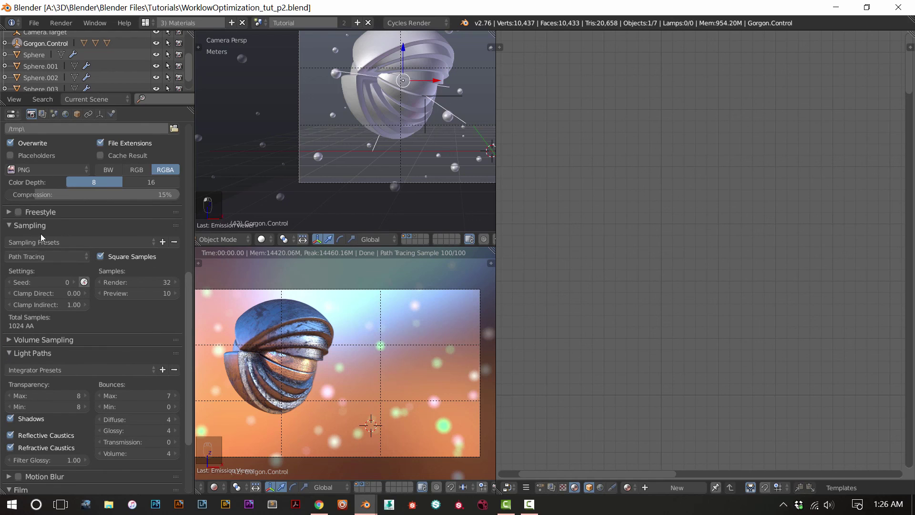
click(49, 350)
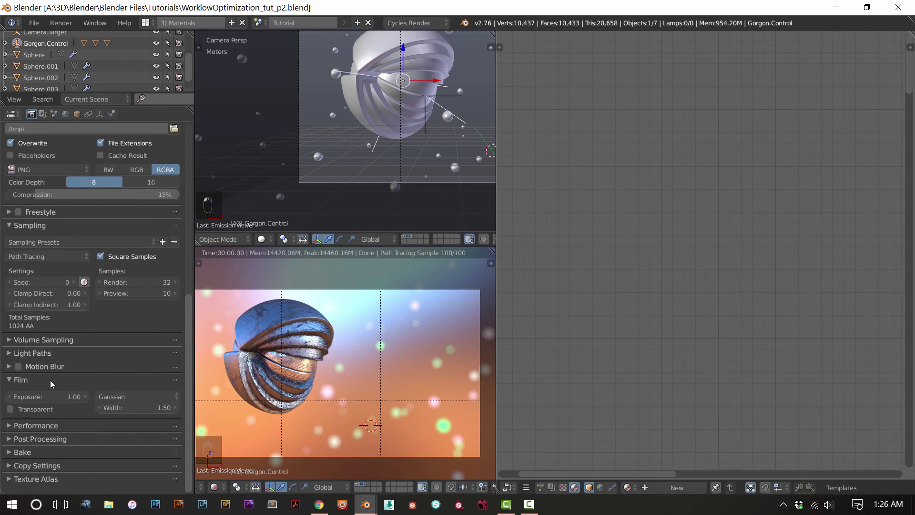
click(42, 422)
scroll(43, 420, down, 5)
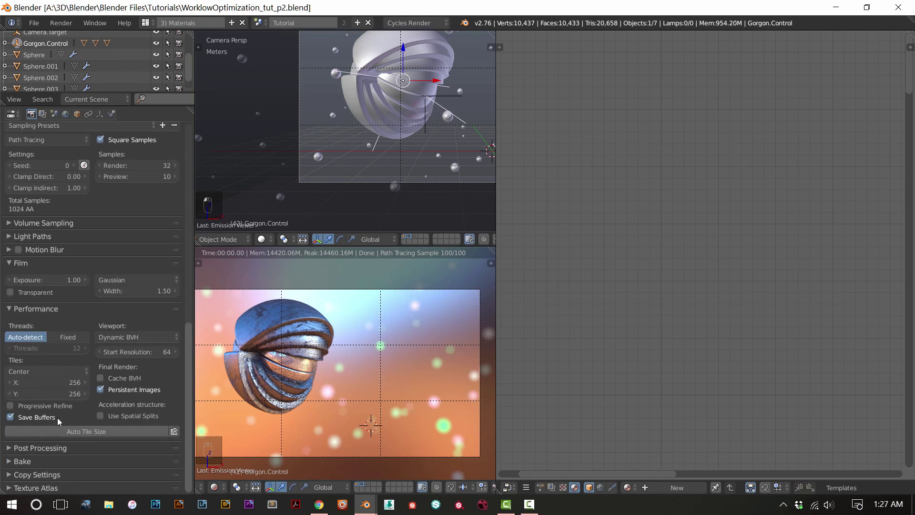
click(53, 308)
click(48, 336)
click(47, 337)
click(48, 322)
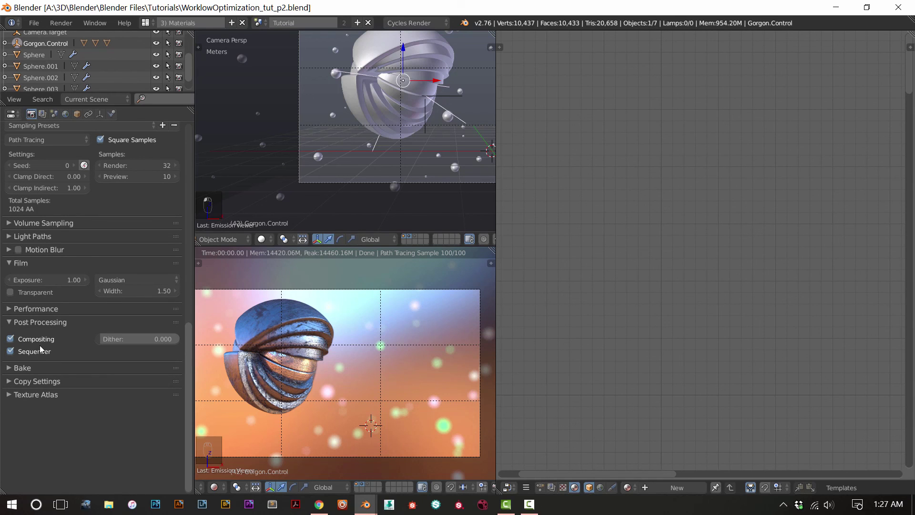
click(38, 323)
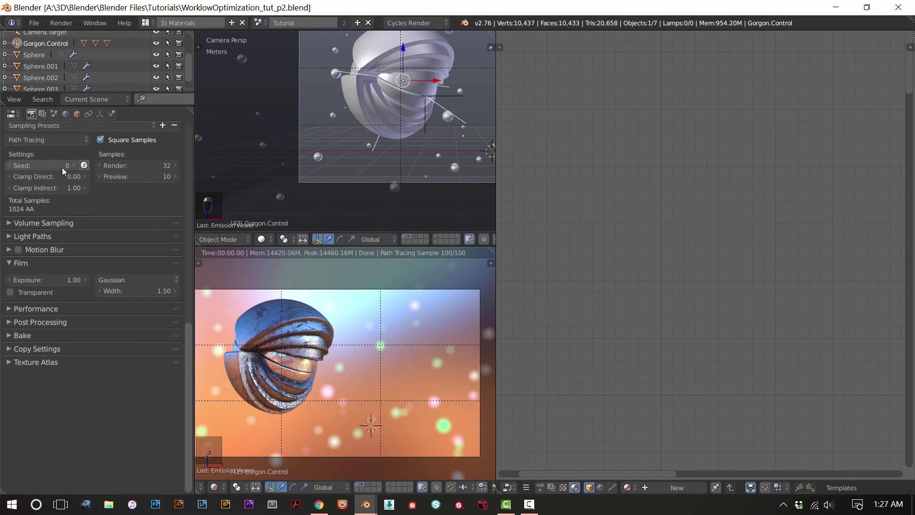
- Check the render layer passes and the scene settings, and return to the start of the render settings
click(43, 115)
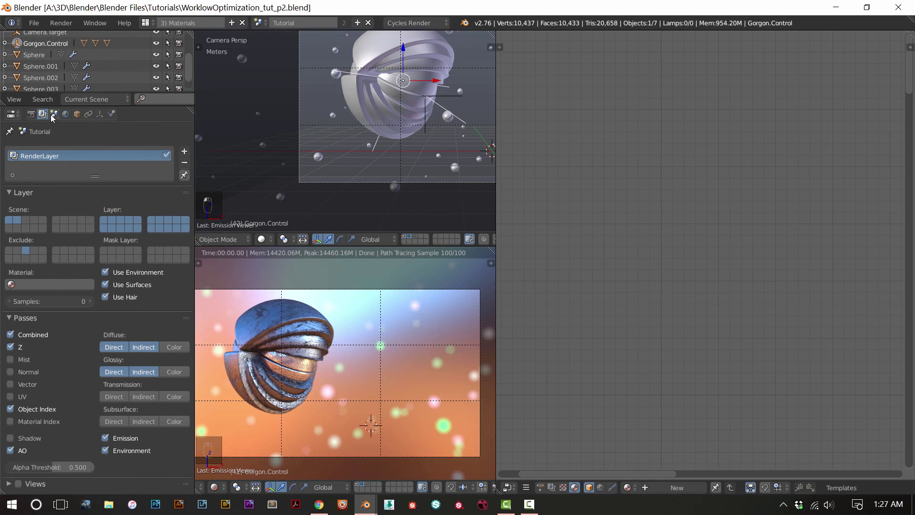
click(53, 115)
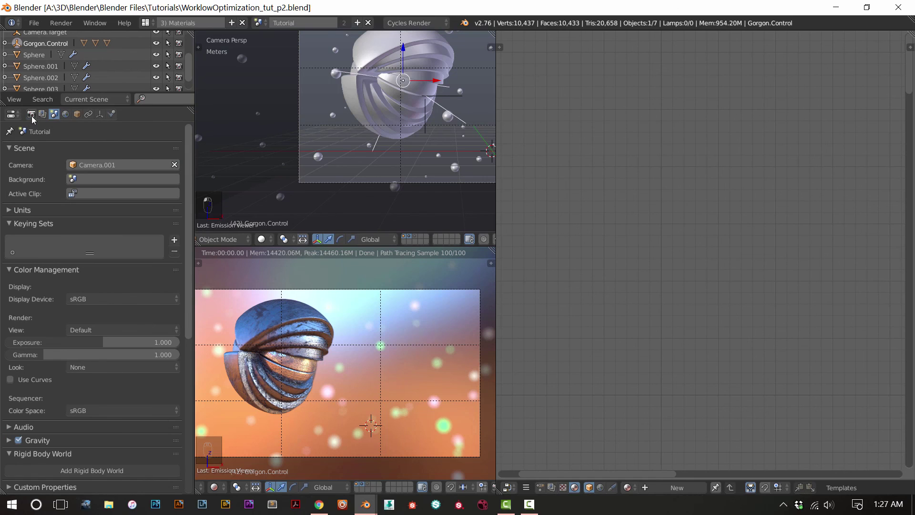
click(31, 114)
scroll(59, 210, up, 10)
scroll(62, 202, up, 8)
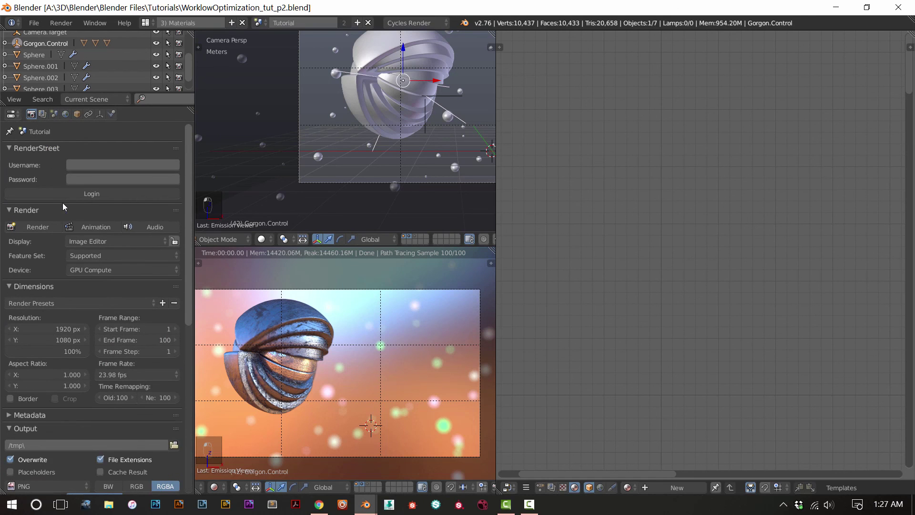